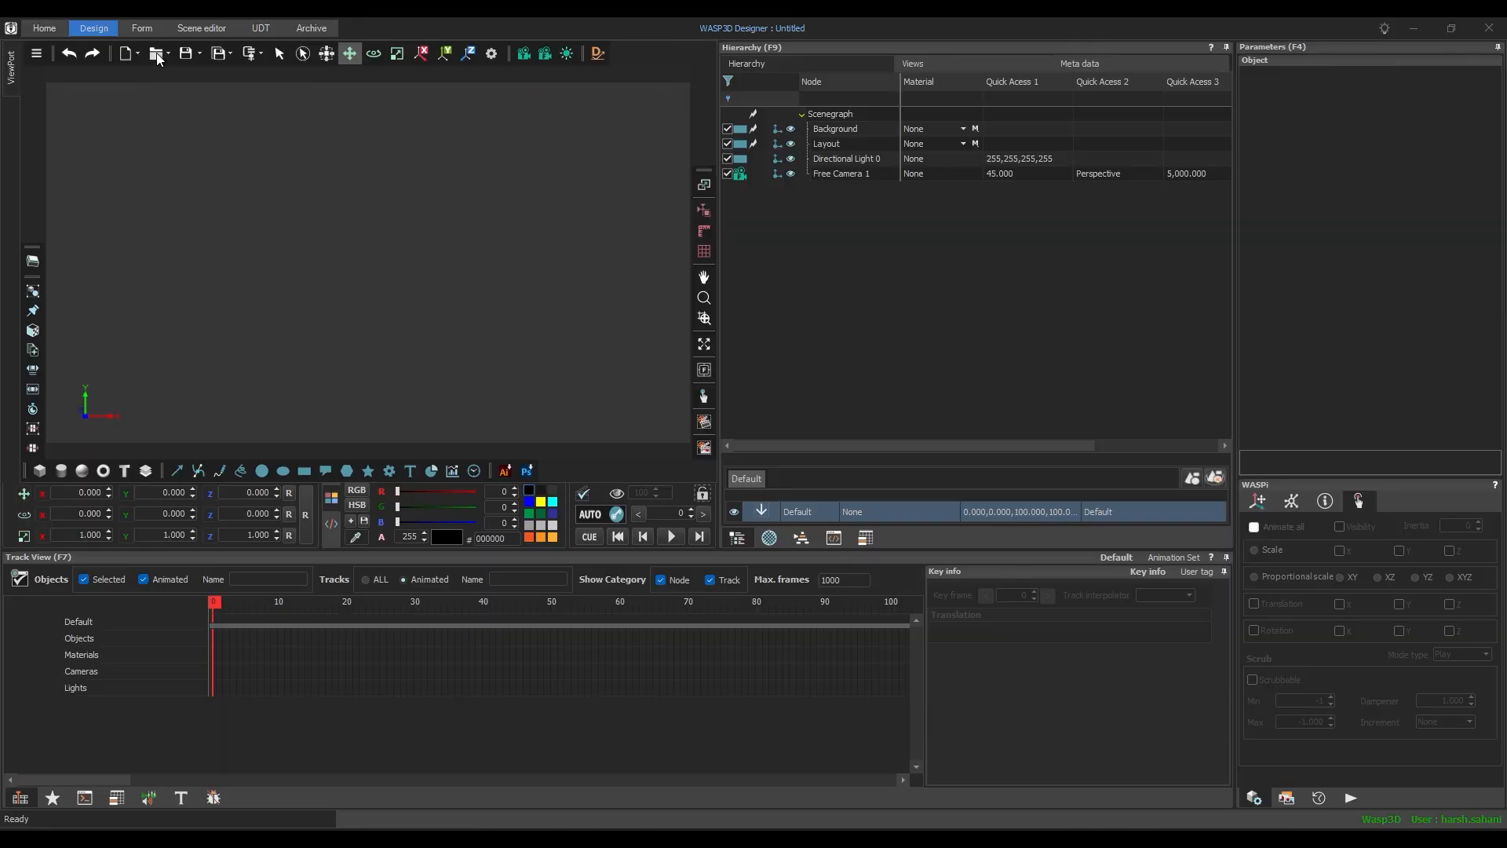
- Open the Fluid Startup Scene style sheet from the Fluid Scene folder
{"action": "left_click", "coordinate": [159, 59]}
{"action": "left_click", "coordinate": [177, 167]}
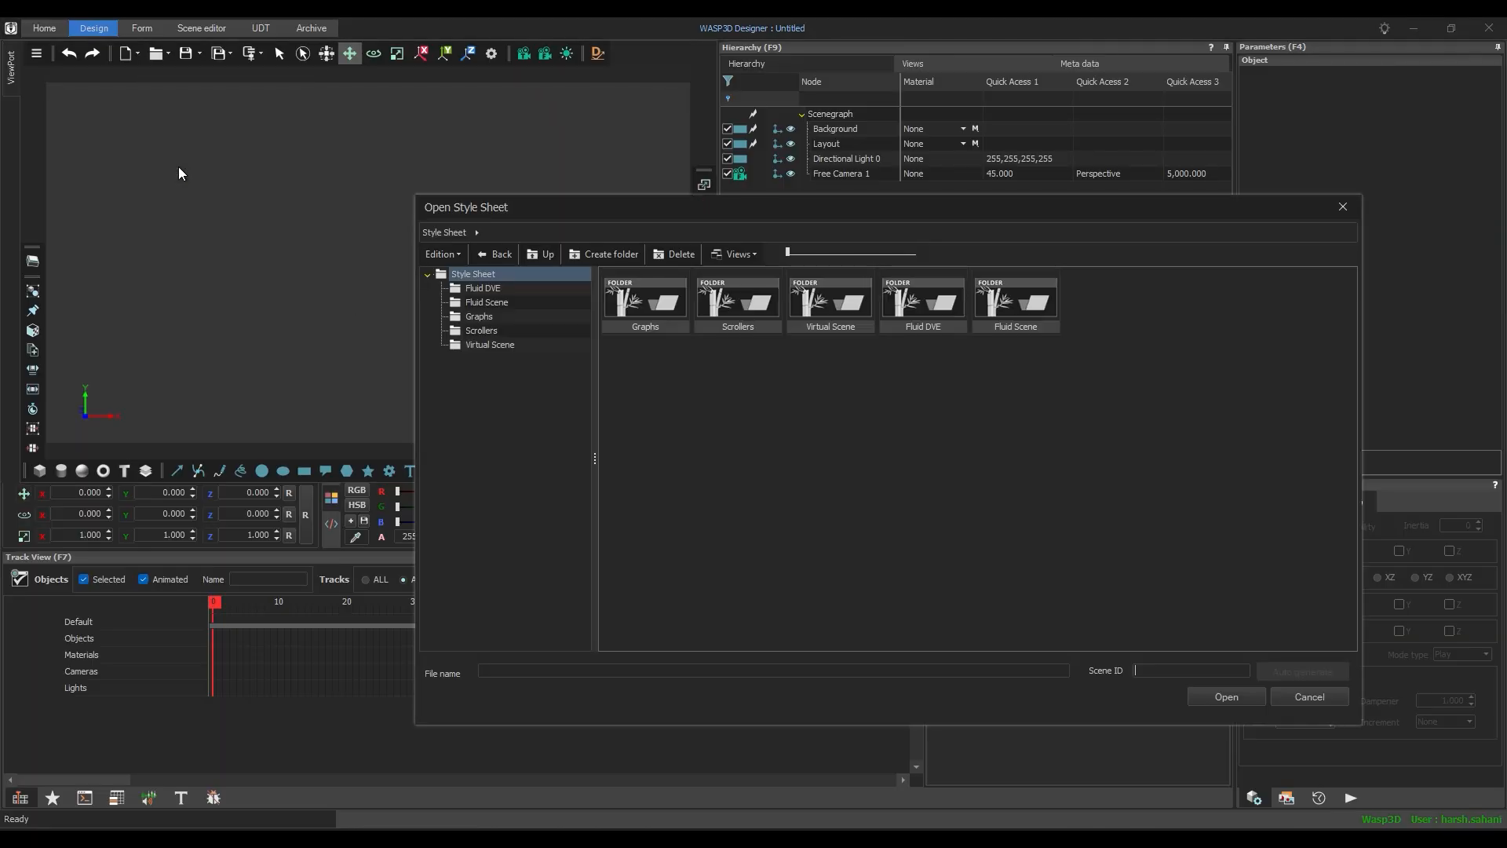
{"action": "left_click", "coordinate": [503, 303]}
{"action": "left_click", "coordinate": [653, 307]}
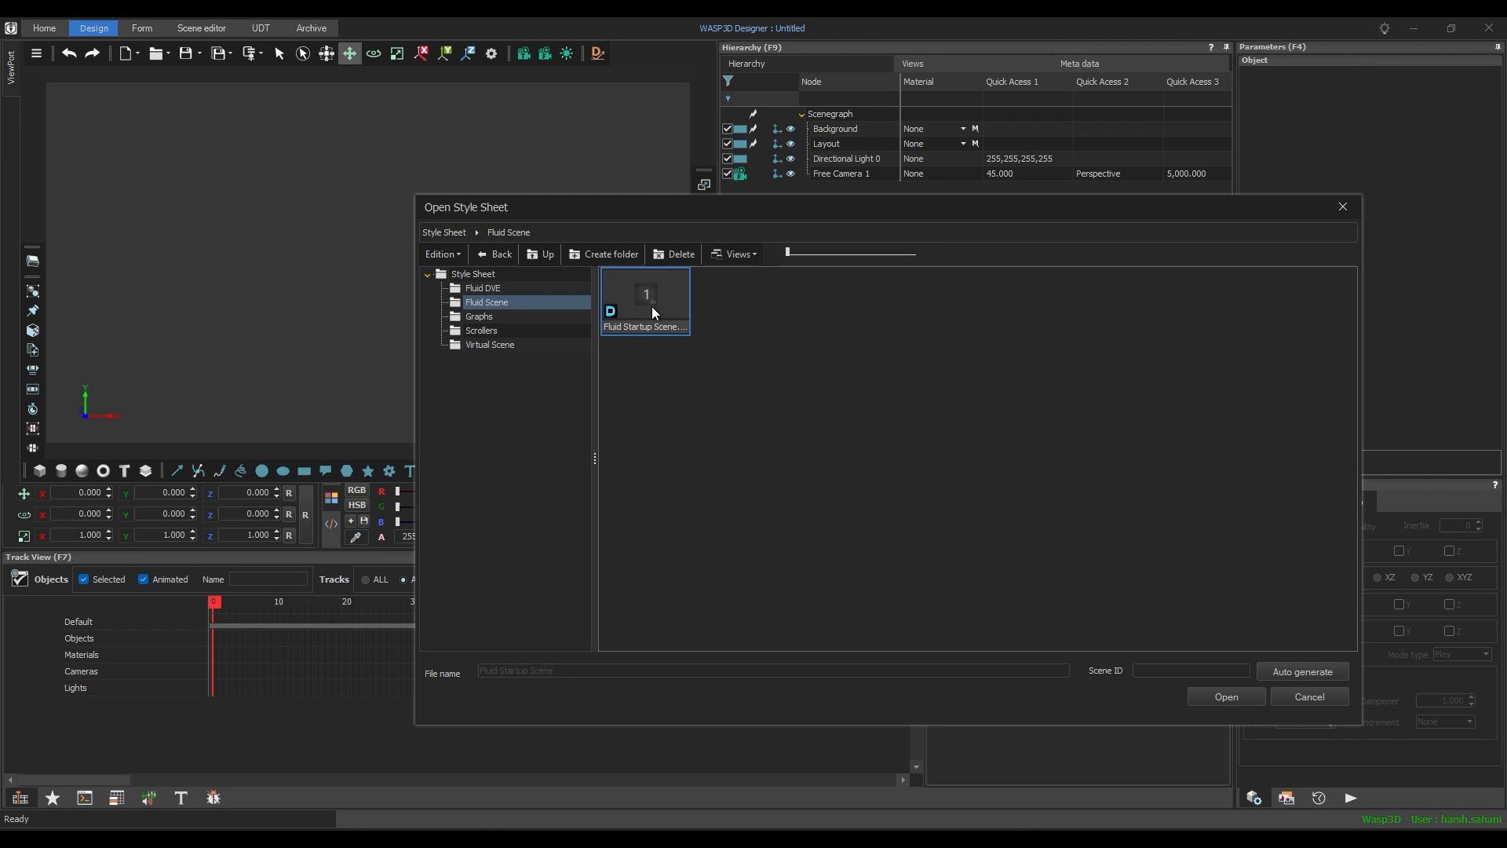
{"action": "left_click", "coordinate": [1212, 697]}
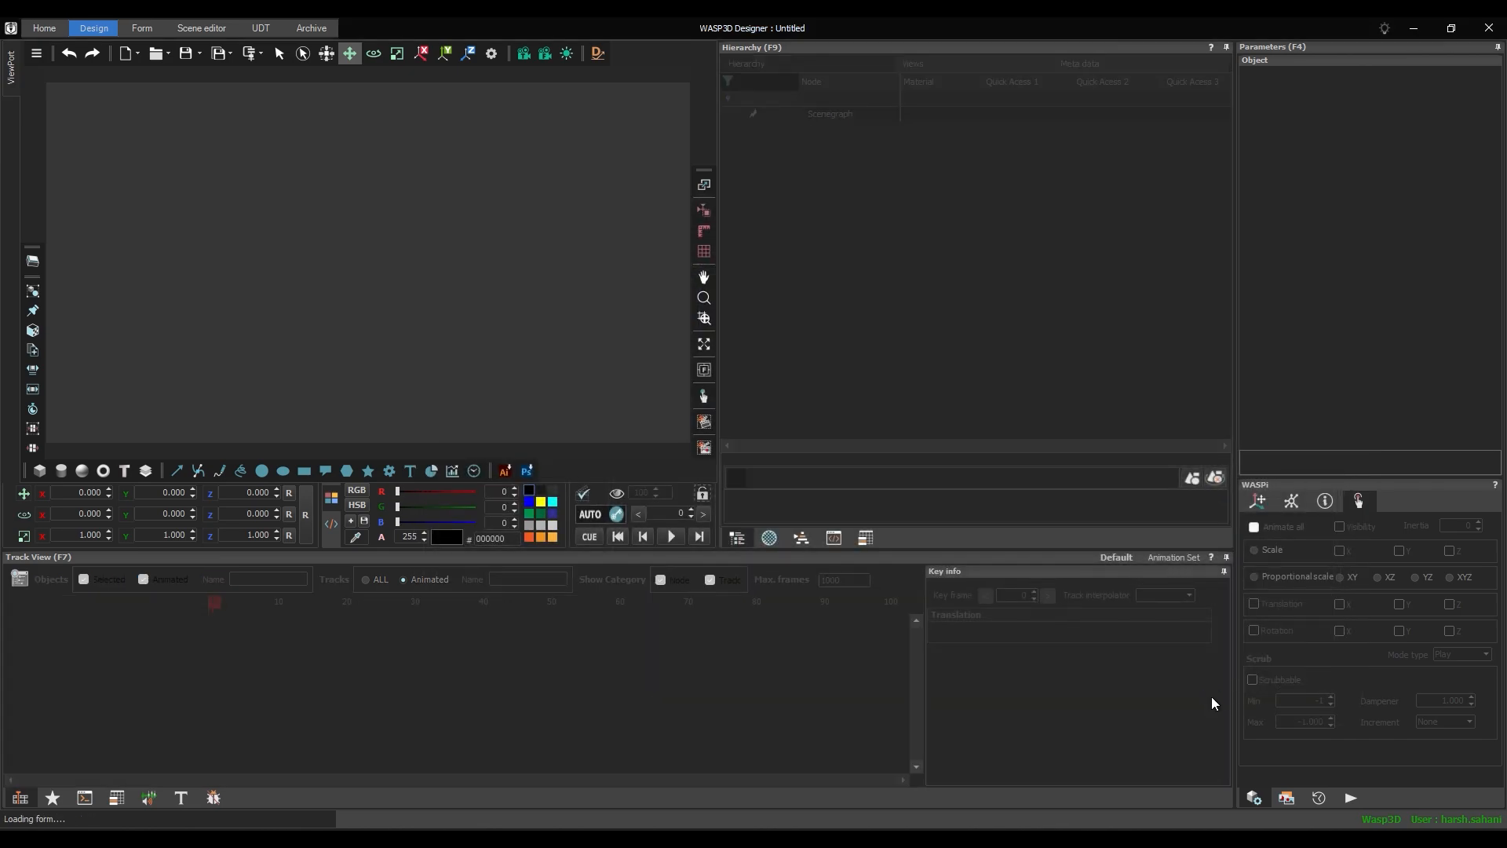
- Expand Fluid Node 1 and its Fluid Group 1 in the hierarchy to expose the sprite
{"action": "left_click", "coordinate": [841, 186]}
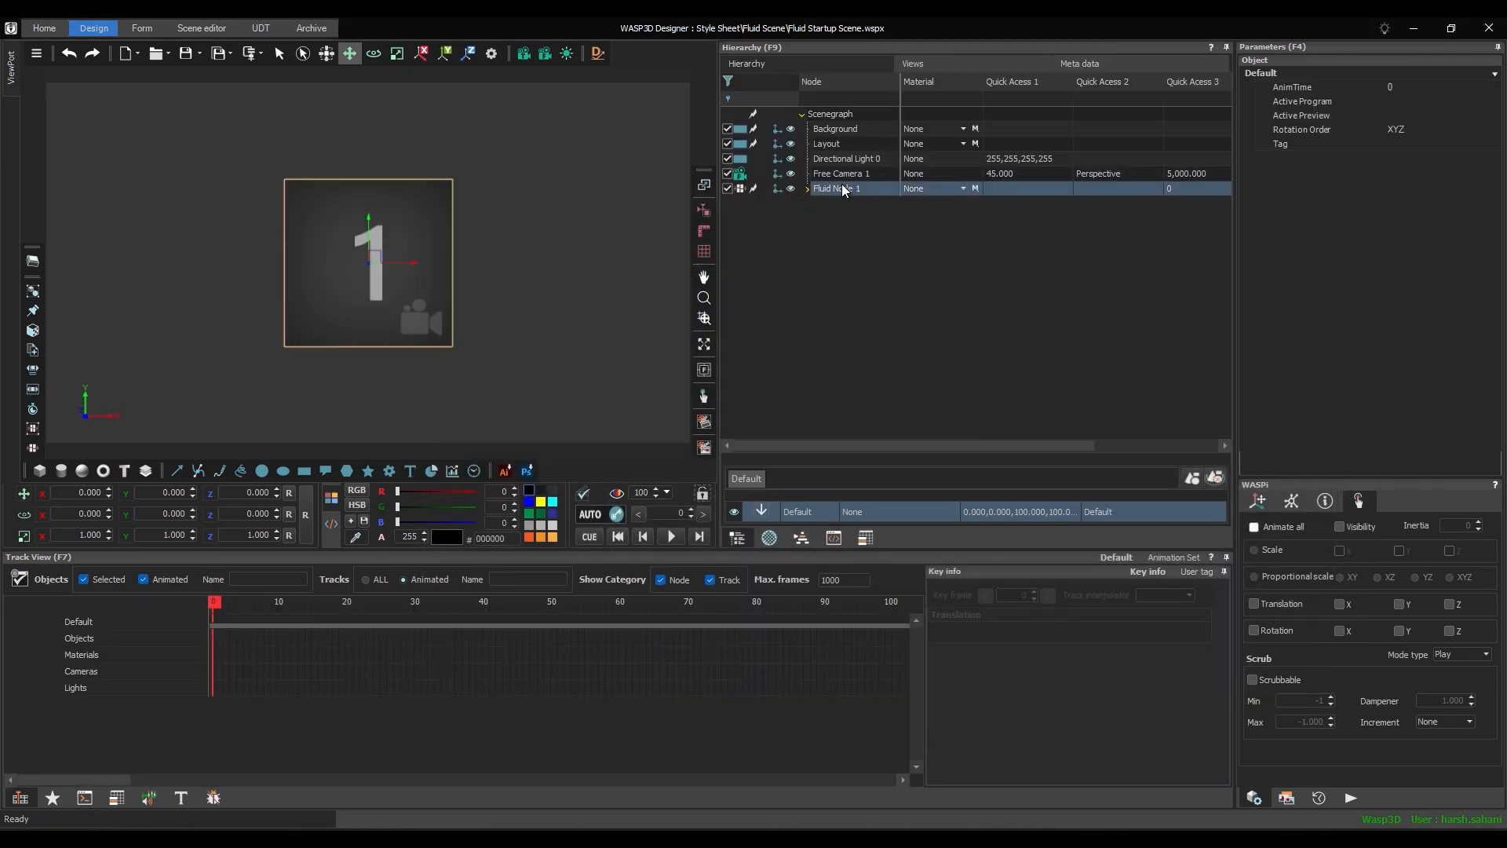
{"action": "left_click", "coordinate": [808, 189]}
{"action": "left_click", "coordinate": [814, 204]}
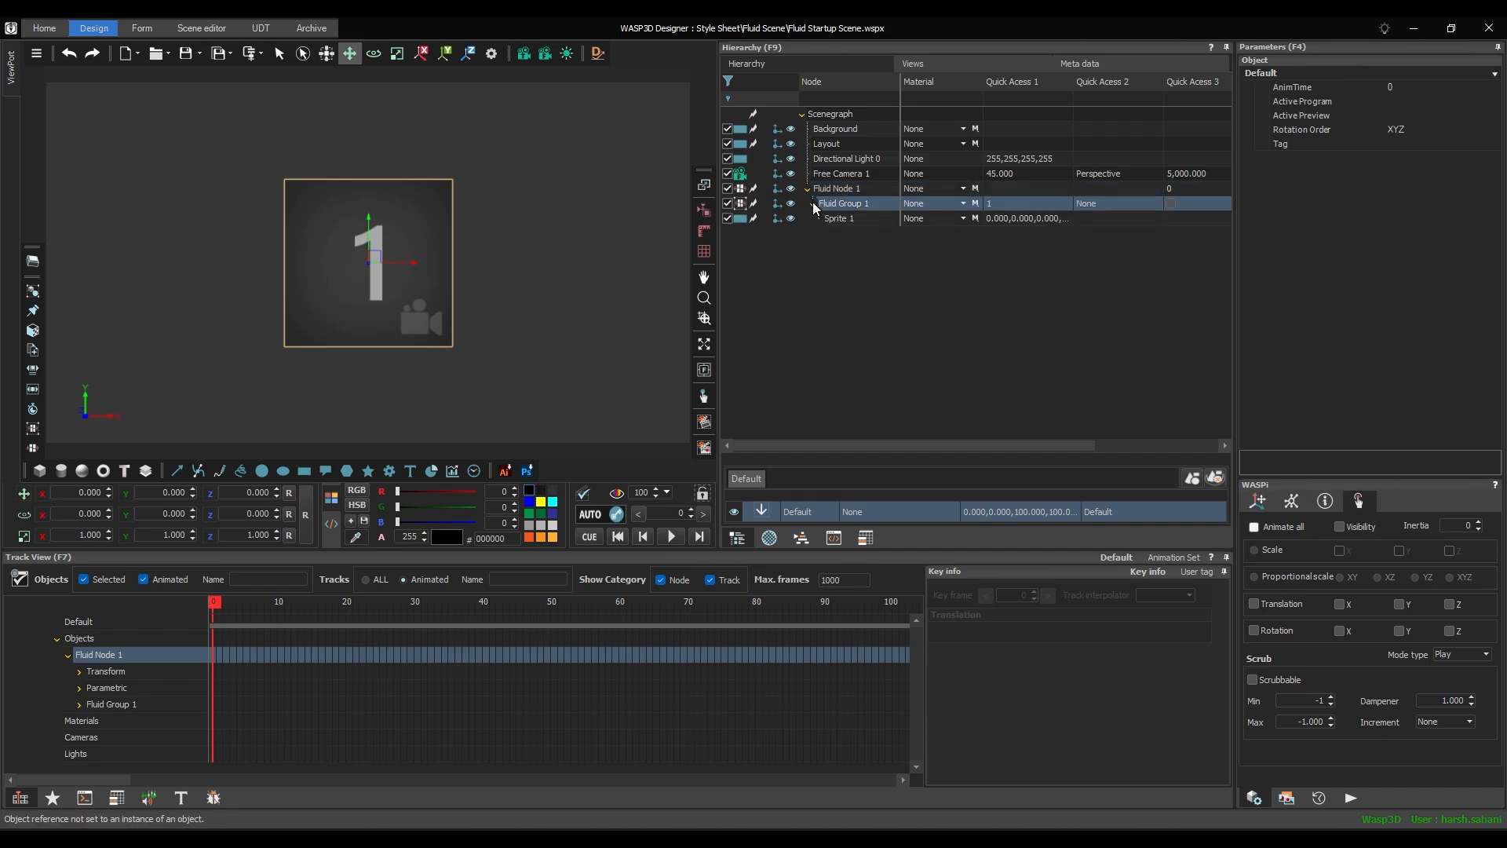
- Save the scene as a template named DVE MULTIWINDOW in a new folder called DVE Template
{"action": "left_click", "coordinate": [225, 53]}
{"action": "left_click", "coordinate": [235, 100]}
{"action": "left_click", "coordinate": [605, 253]}
{"action": "type", "text": "DVE Te"}
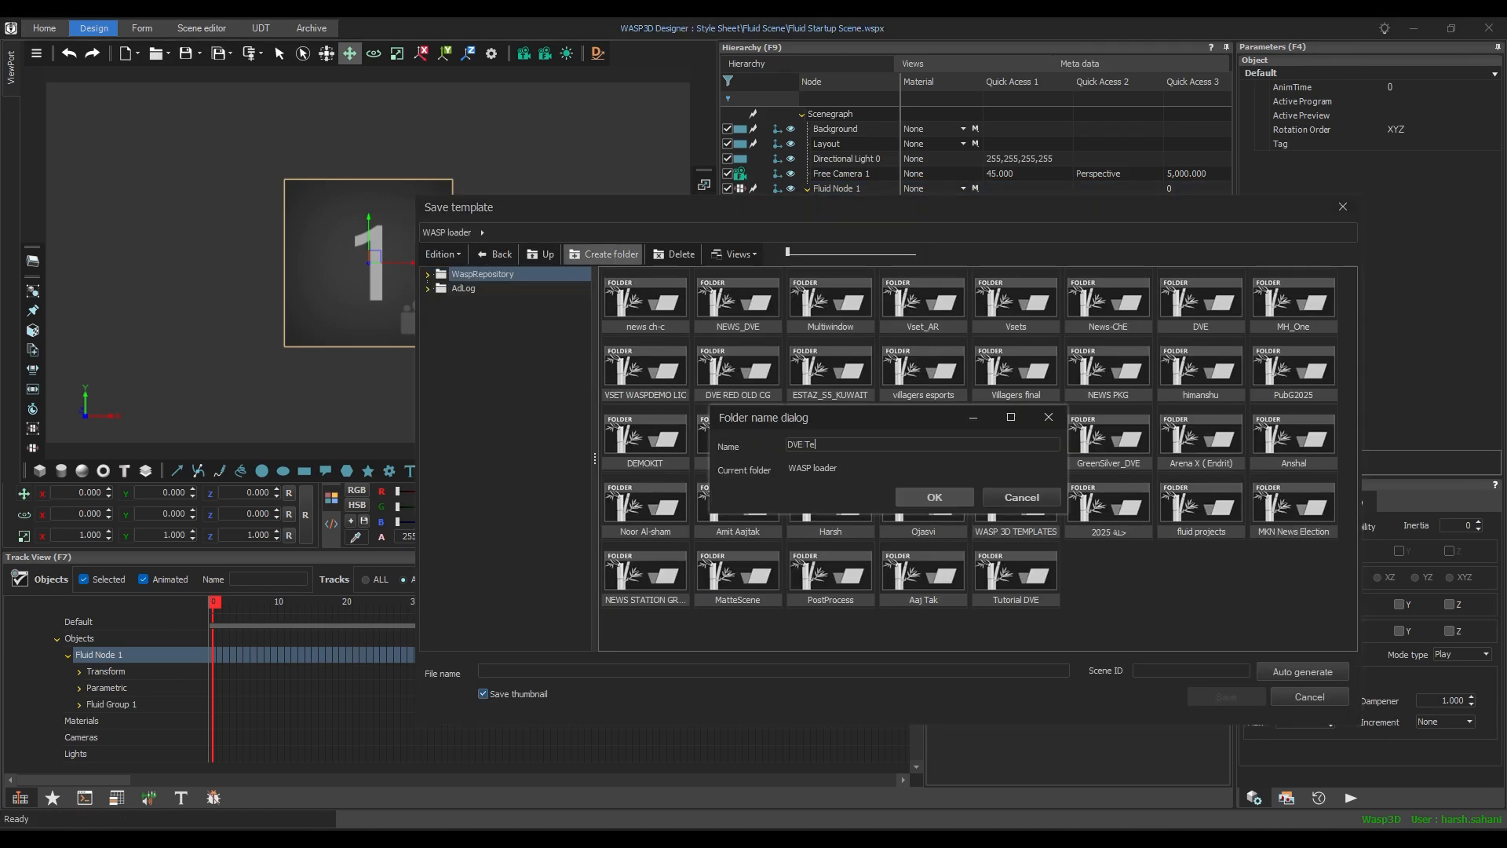
{"action": "type", "text": "mplate"}
{"action": "key", "text": "Return"}
{"action": "type", "text": "DVE MULT"}
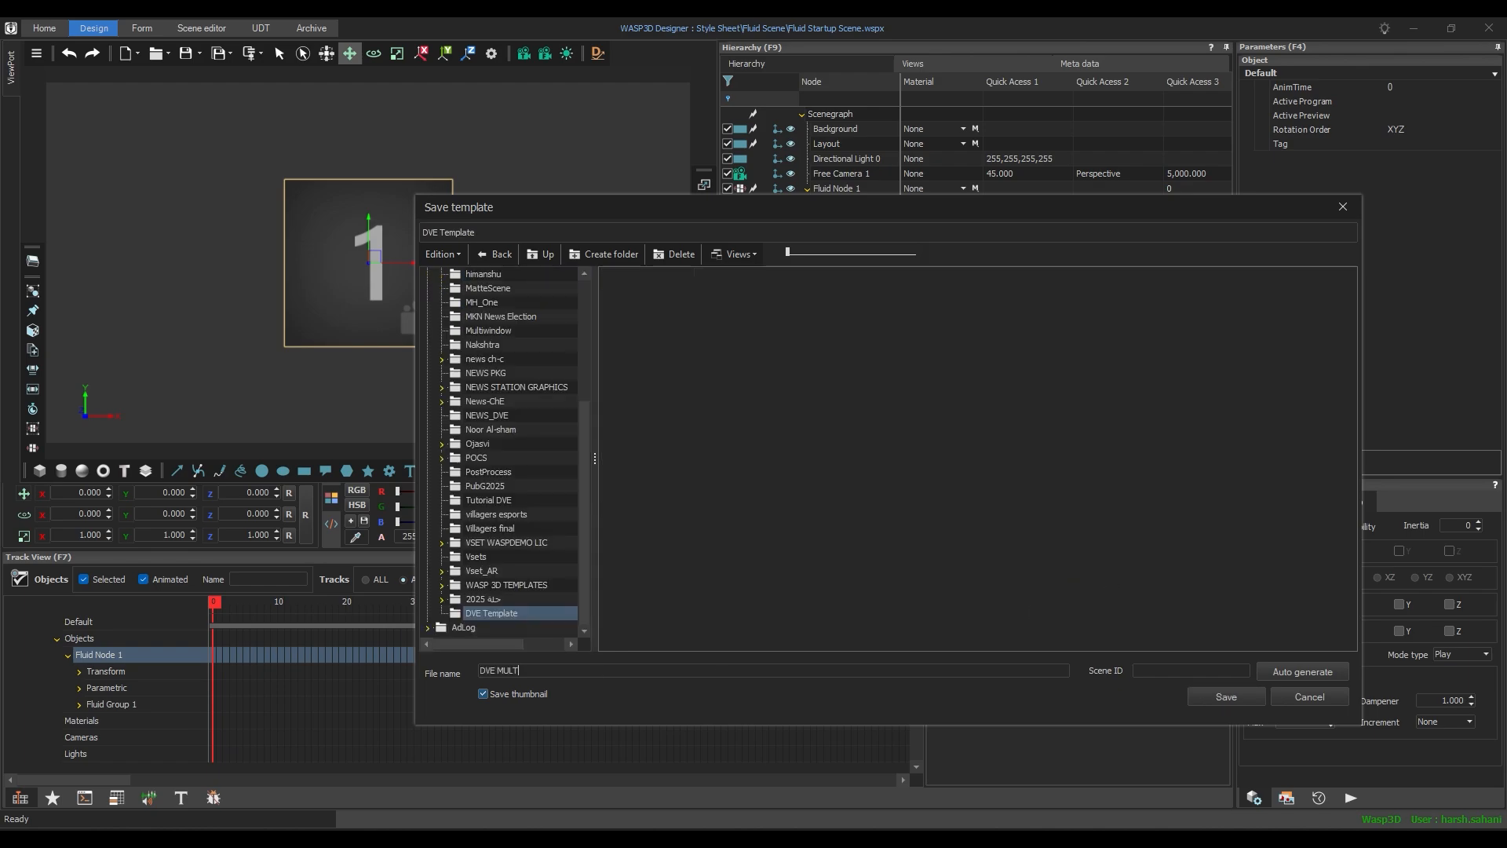
{"action": "type", "text": "IWINDOW"}
{"action": "left_click", "coordinate": [1245, 696]}
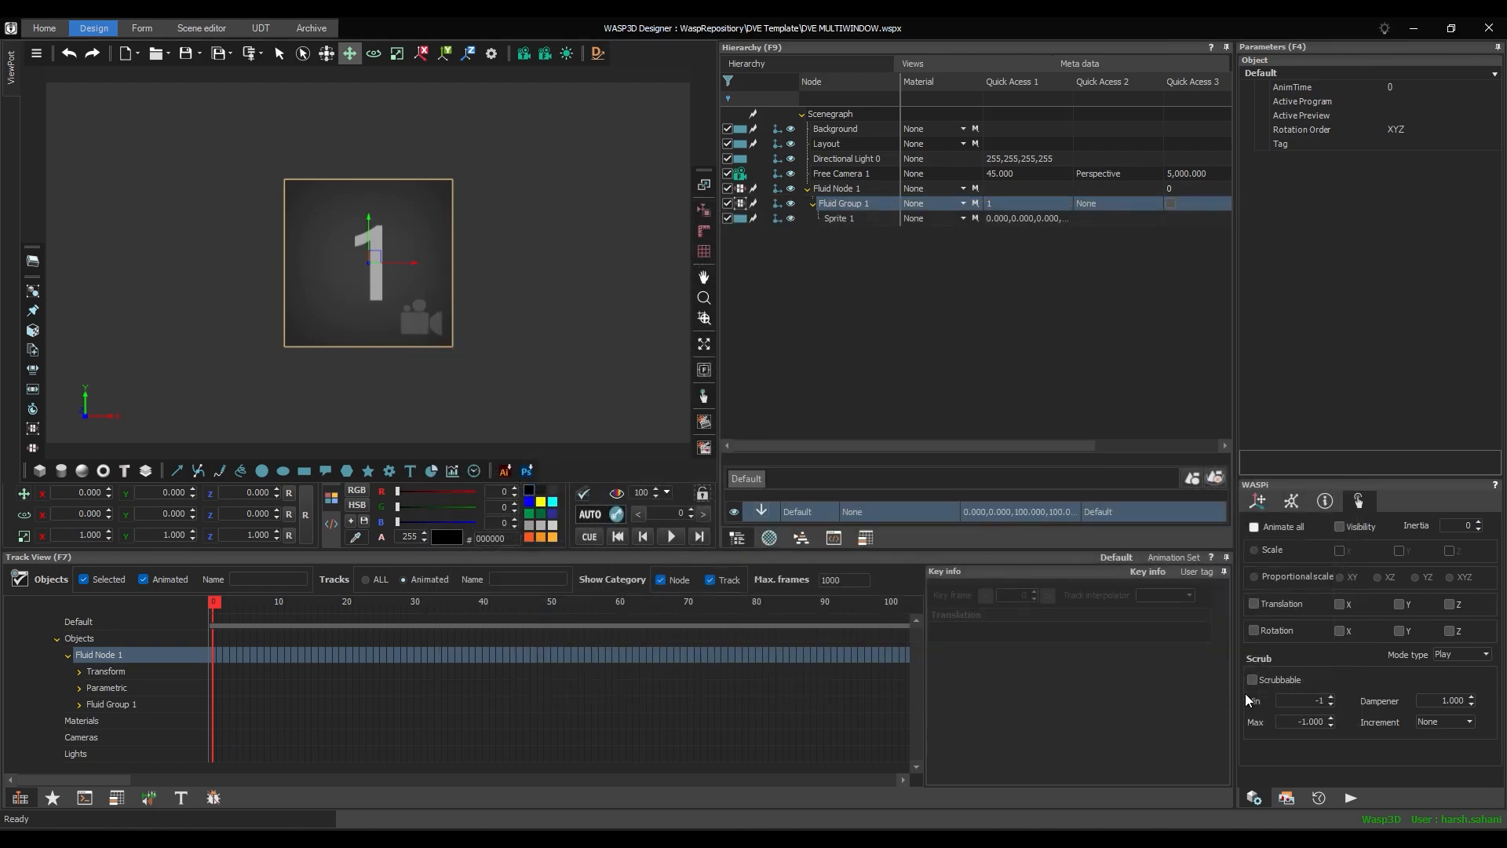
- Rename the sprite inside Fluid Group 1 as Placeholder 1
{"action": "double_click", "coordinate": [852, 219]}
{"action": "type", "text": "Place"}
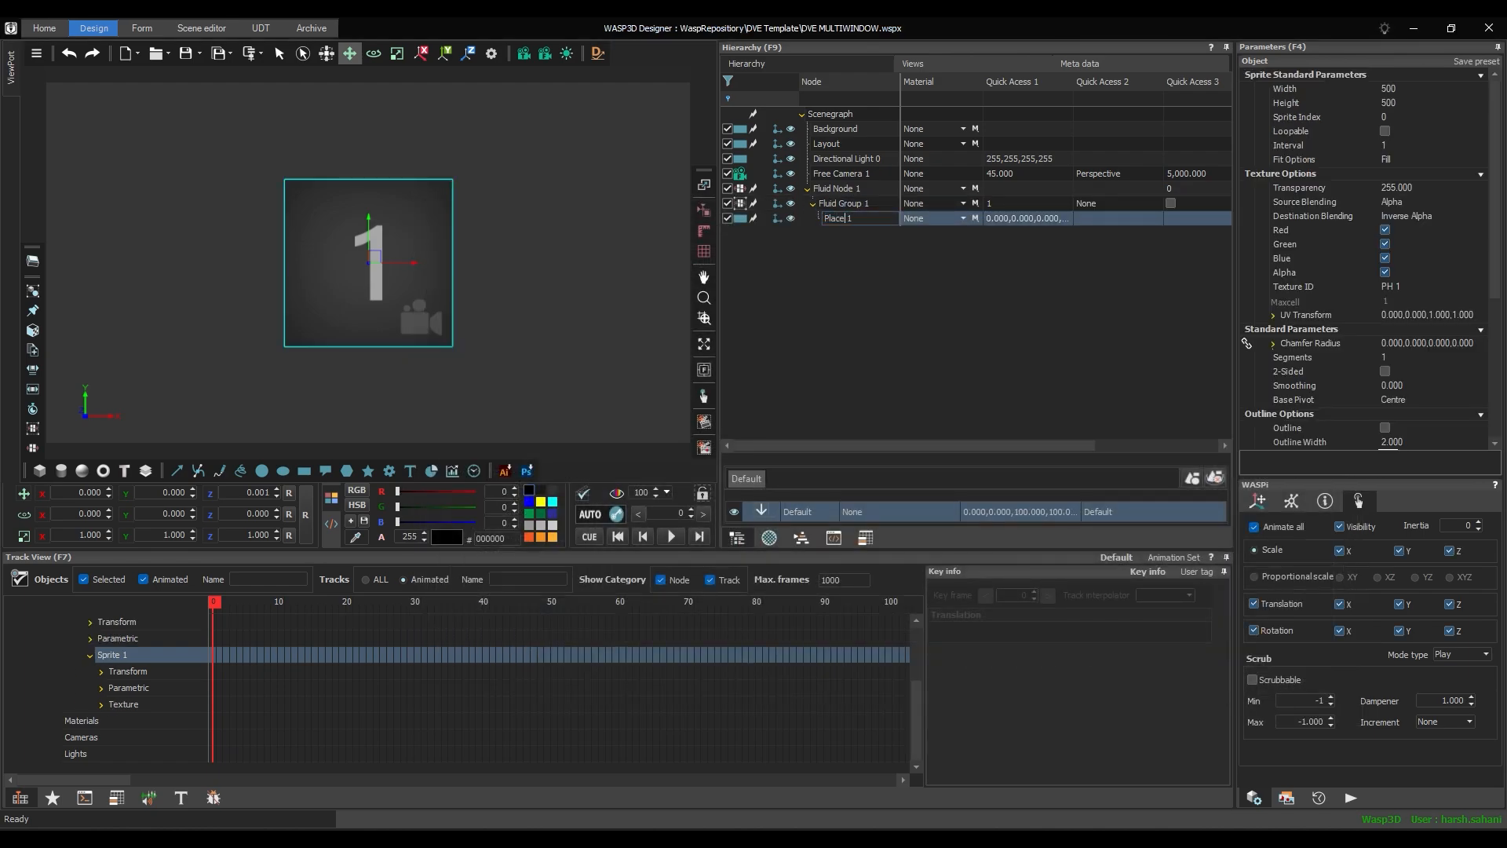
{"action": "type", "text": "holder"}
{"action": "key", "text": "Return"}
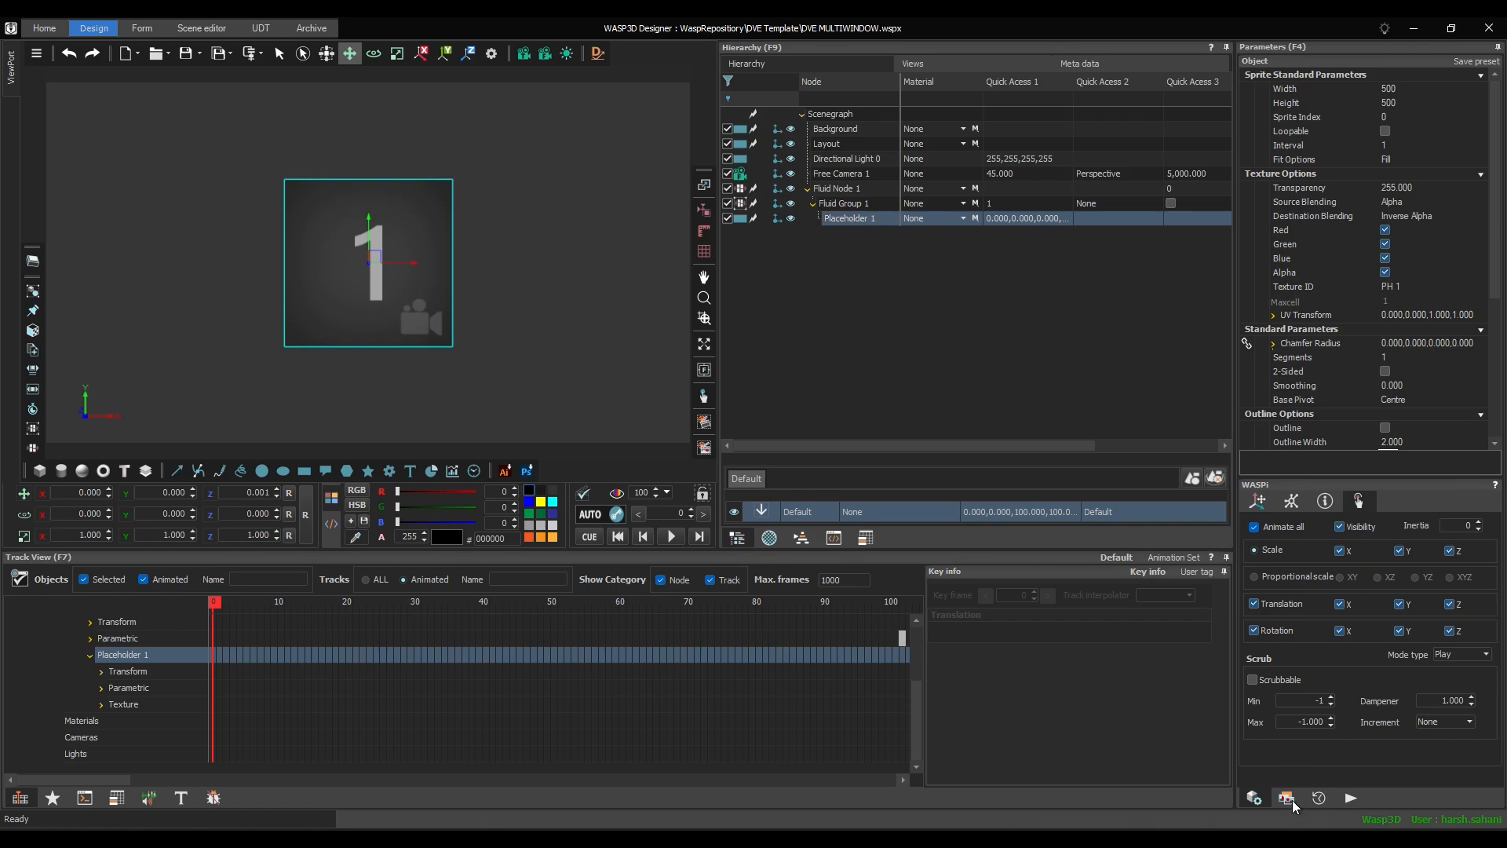
- Rename the PH 1 texture in the texture pool as Placeholder Texture 1
{"action": "left_click", "coordinate": [1285, 798]}
{"action": "double_click", "coordinate": [1291, 176]}
{"action": "type", "text": "Placeholder 1"}
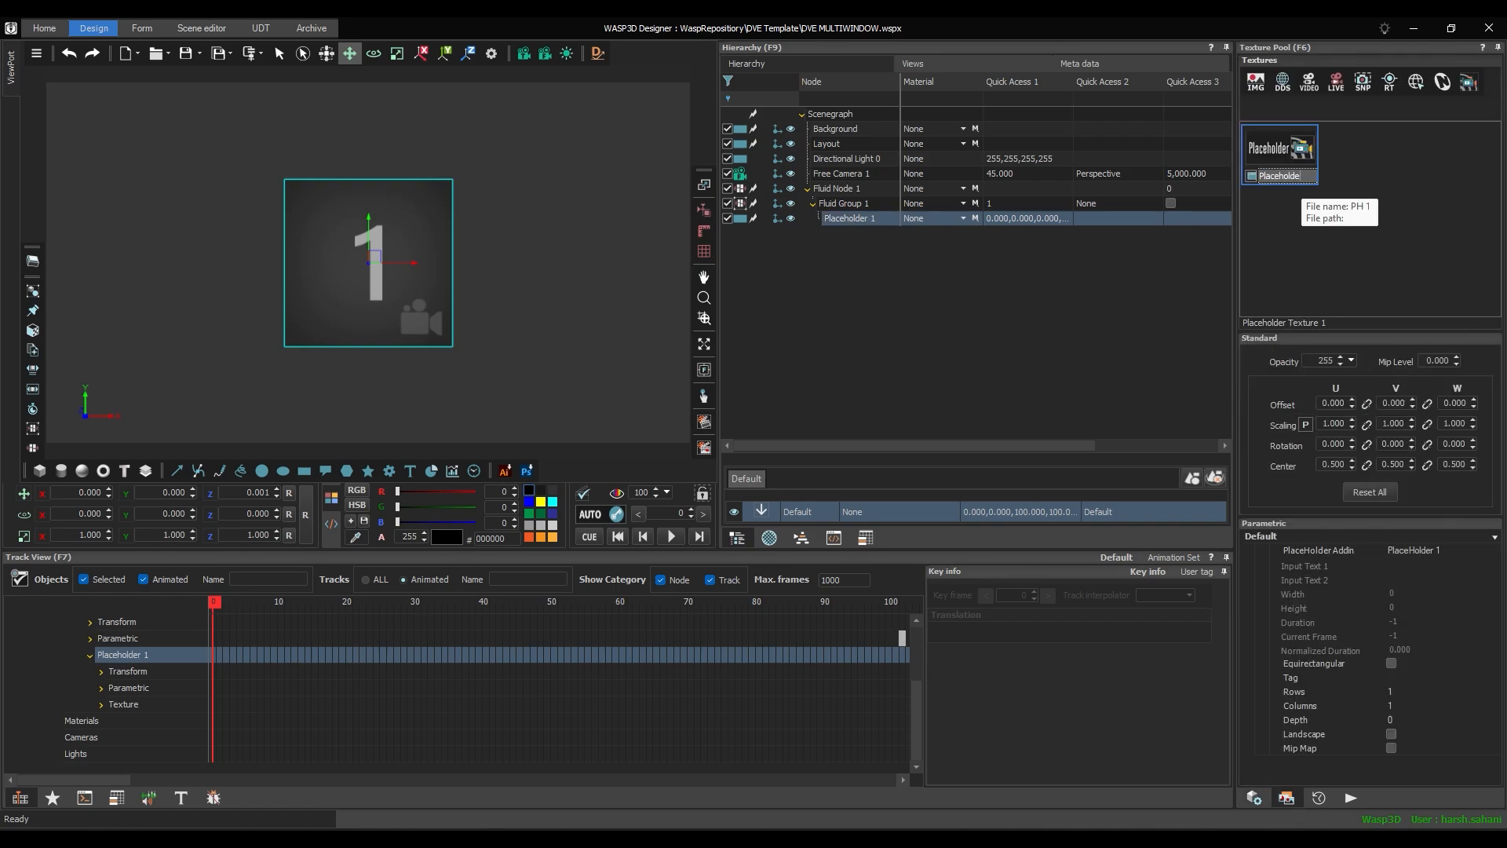
{"action": "key", "text": "Return"}
- Set the Placeholder 1 sprite's width to 520 and height to 625
{"action": "left_click", "coordinate": [1256, 799]}
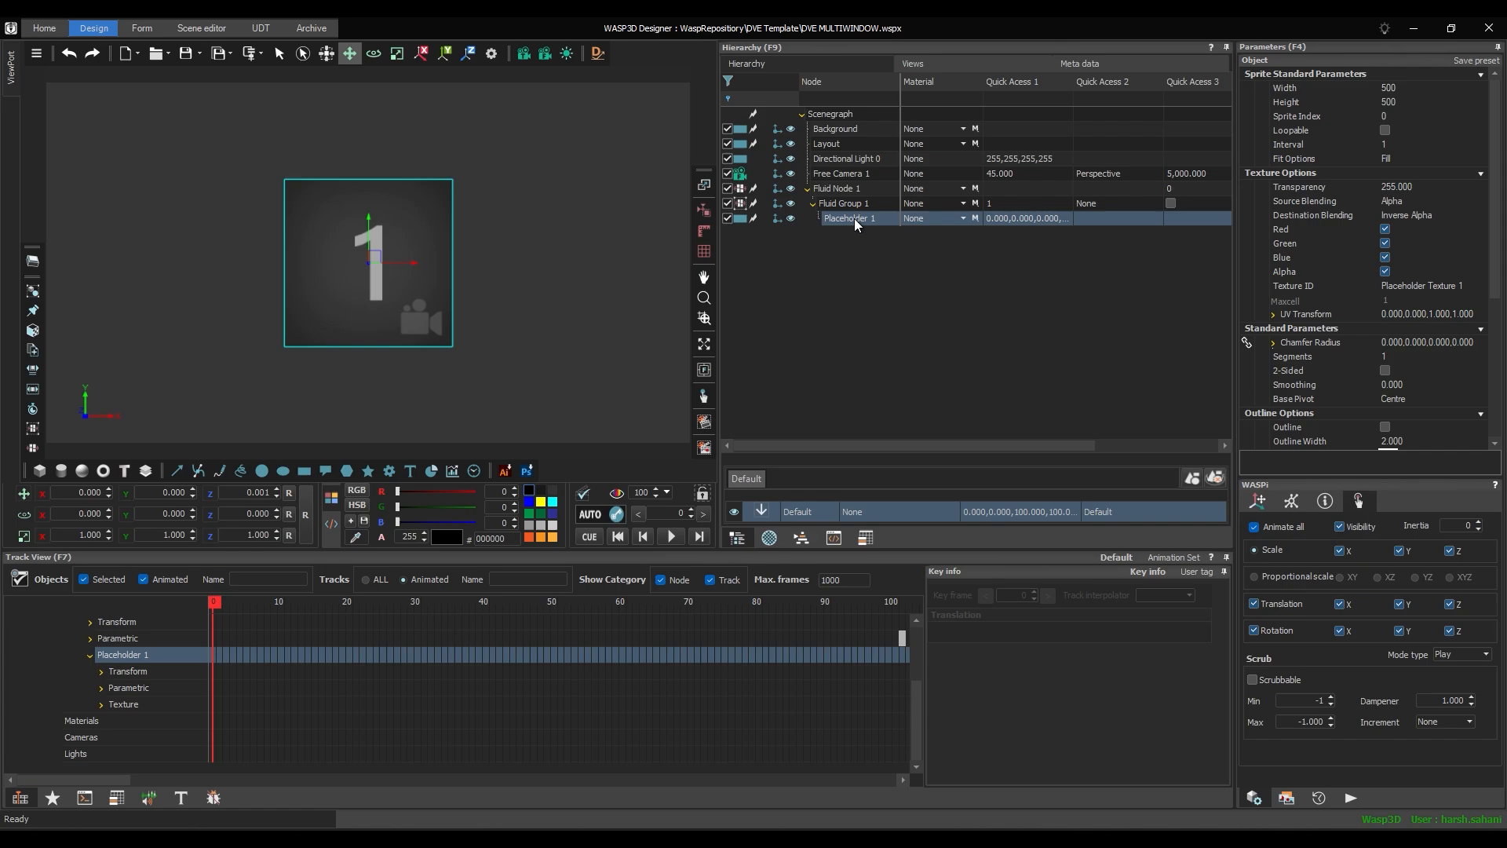
{"action": "left_click", "coordinate": [1410, 88]}
{"action": "type", "text": "520"}
{"action": "key", "text": "Return"}
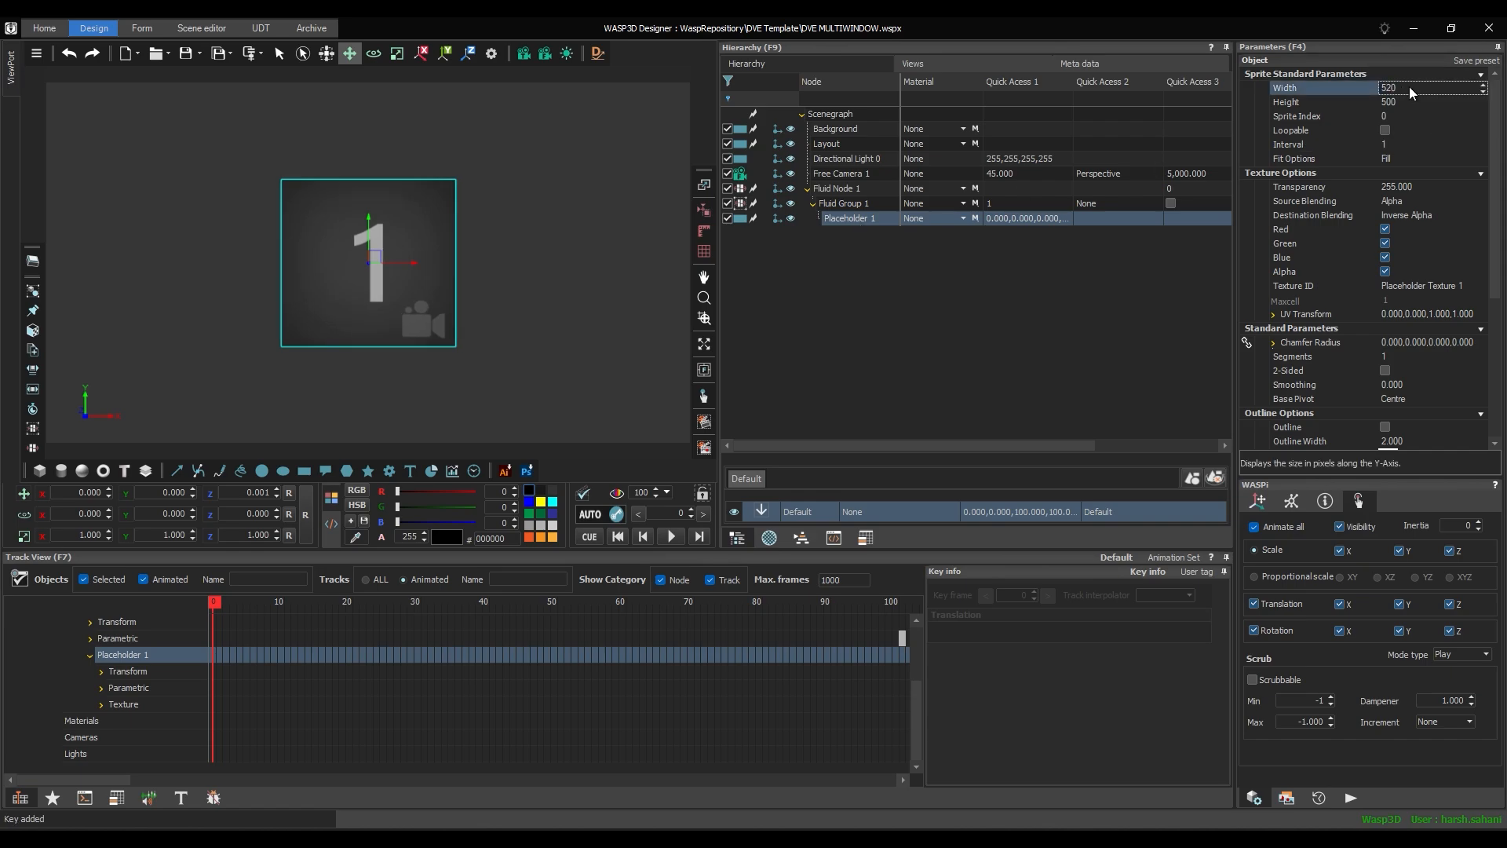
{"action": "left_click", "coordinate": [1408, 103]}
{"action": "type", "text": "625"}
{"action": "key", "text": "Return"}
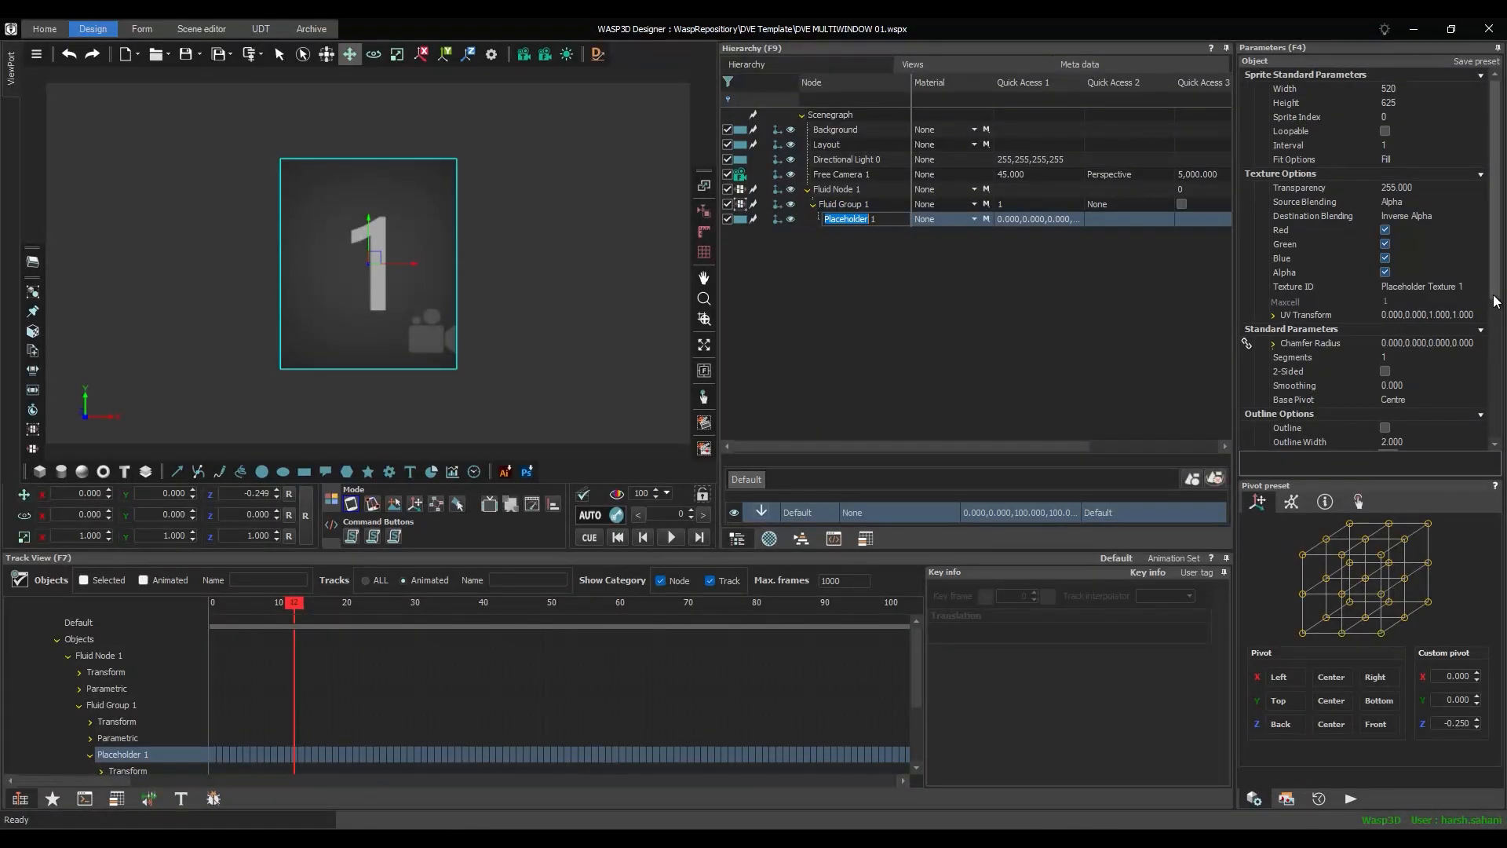
- Enable an outline on Placeholder 1 with a width of 8 and a dark blue colour
{"action": "left_click_drag", "start_coordinate": [1496, 197], "coordinate": [1496, 255]}
{"action": "left_click", "coordinate": [1391, 333]}
{"action": "left_click", "coordinate": [1386, 330]}
{"action": "left_click", "coordinate": [1387, 343]}
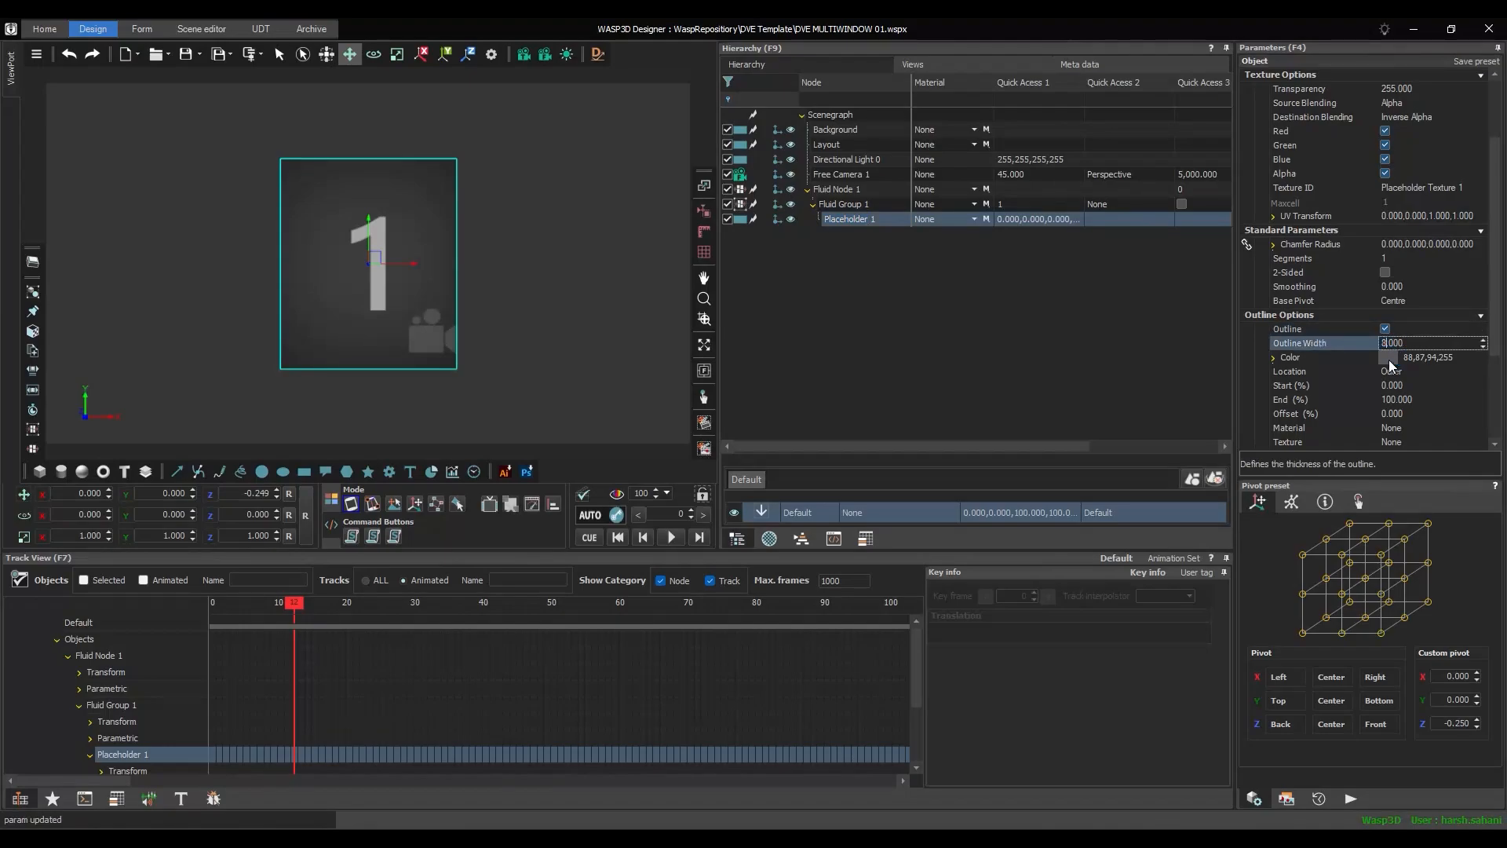
{"action": "left_click", "coordinate": [1387, 357]}
{"action": "left_click_drag", "start_coordinate": [1132, 453], "coordinate": [1086, 483]}
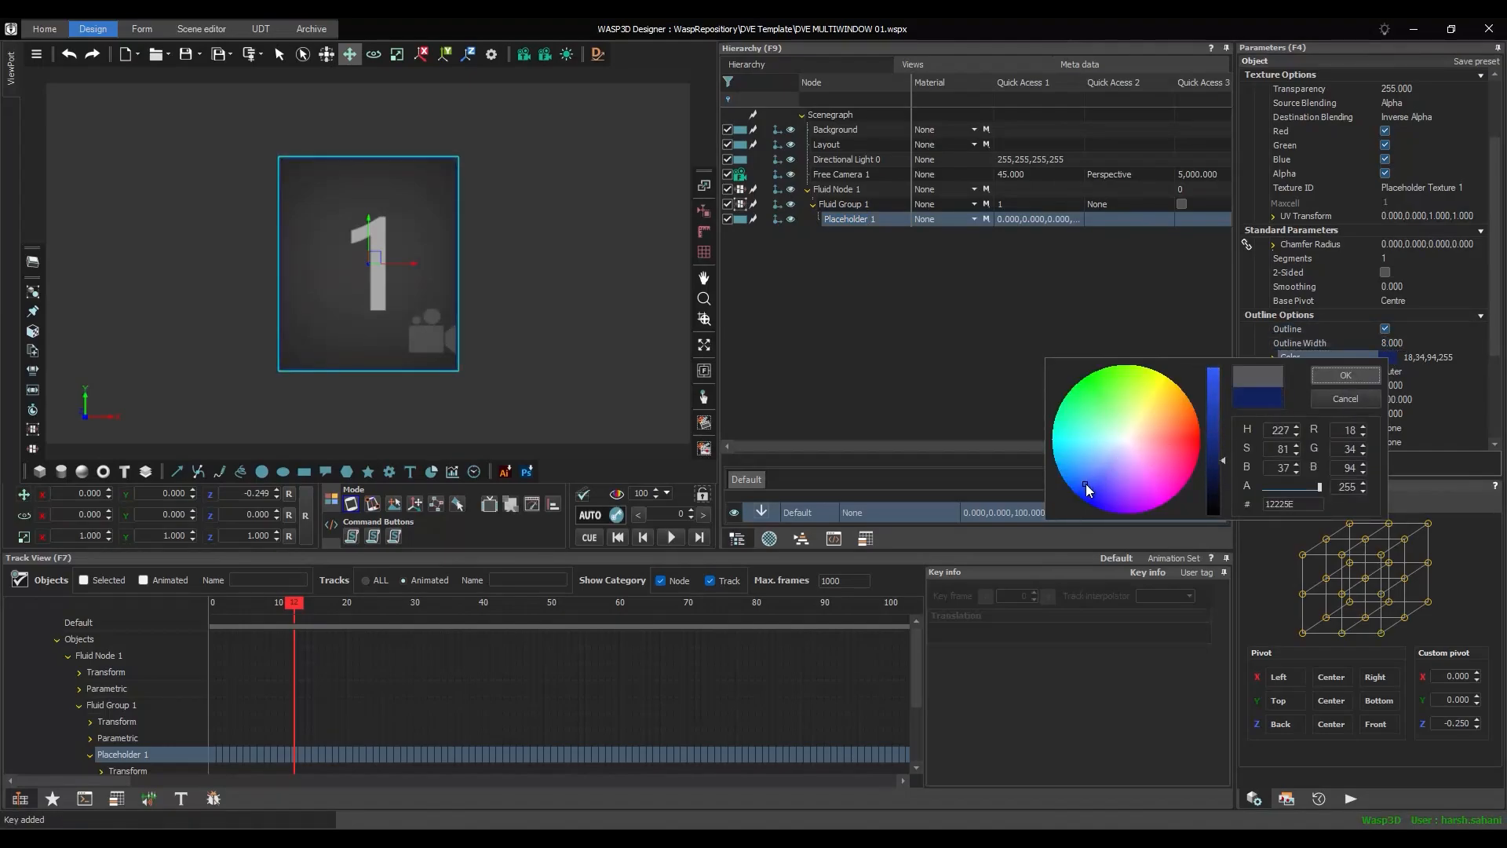
{"action": "left_click", "coordinate": [1217, 470]}
{"action": "left_click", "coordinate": [1345, 375]}
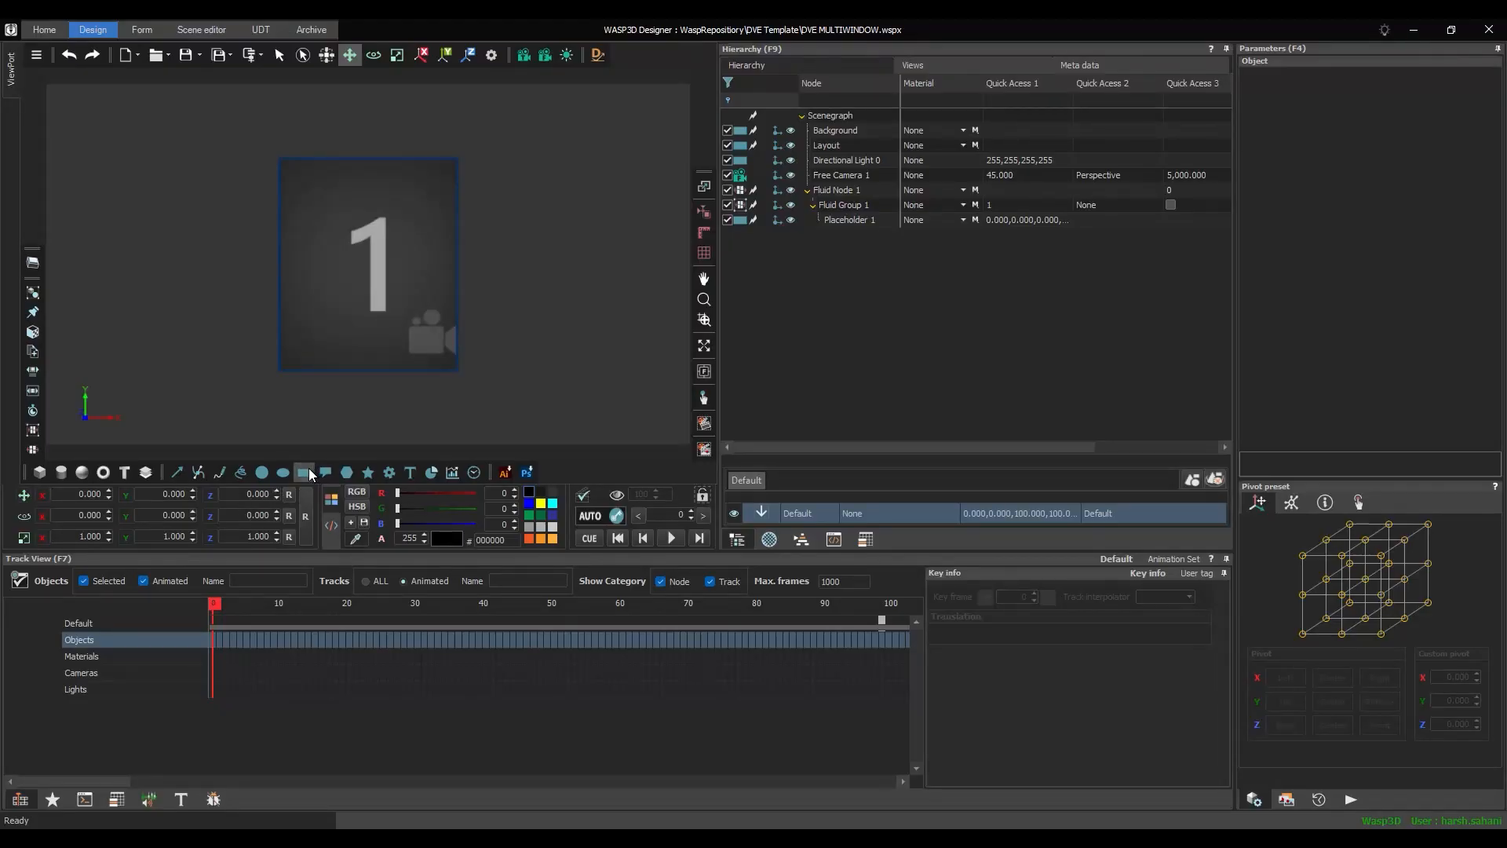
- Add a rectangle to the scene and size it 532 wide by 632 high
{"action": "left_click", "coordinate": [308, 468]}
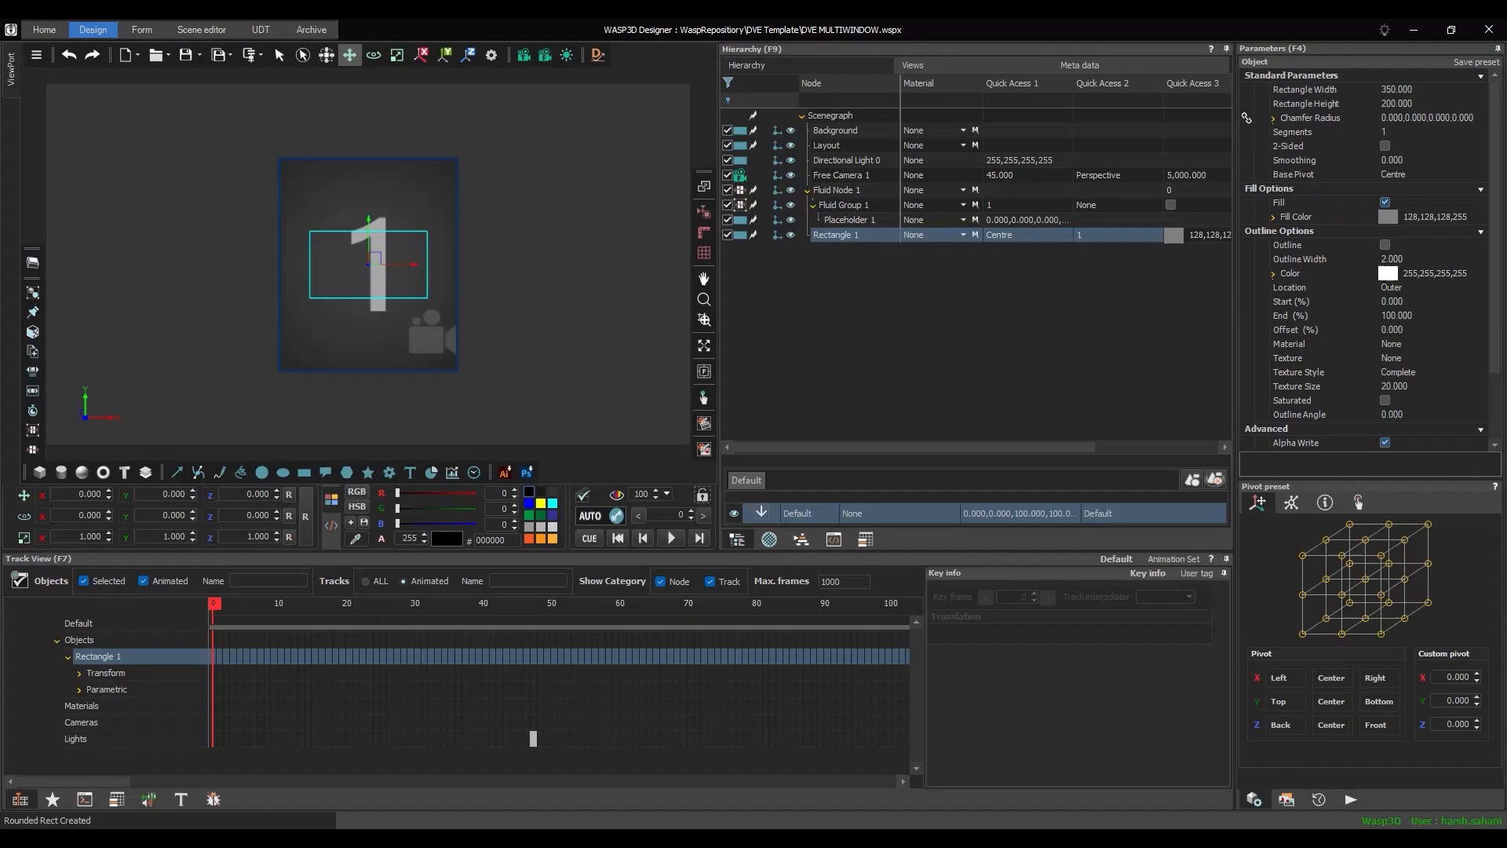
{"action": "left_click", "coordinate": [1424, 88]}
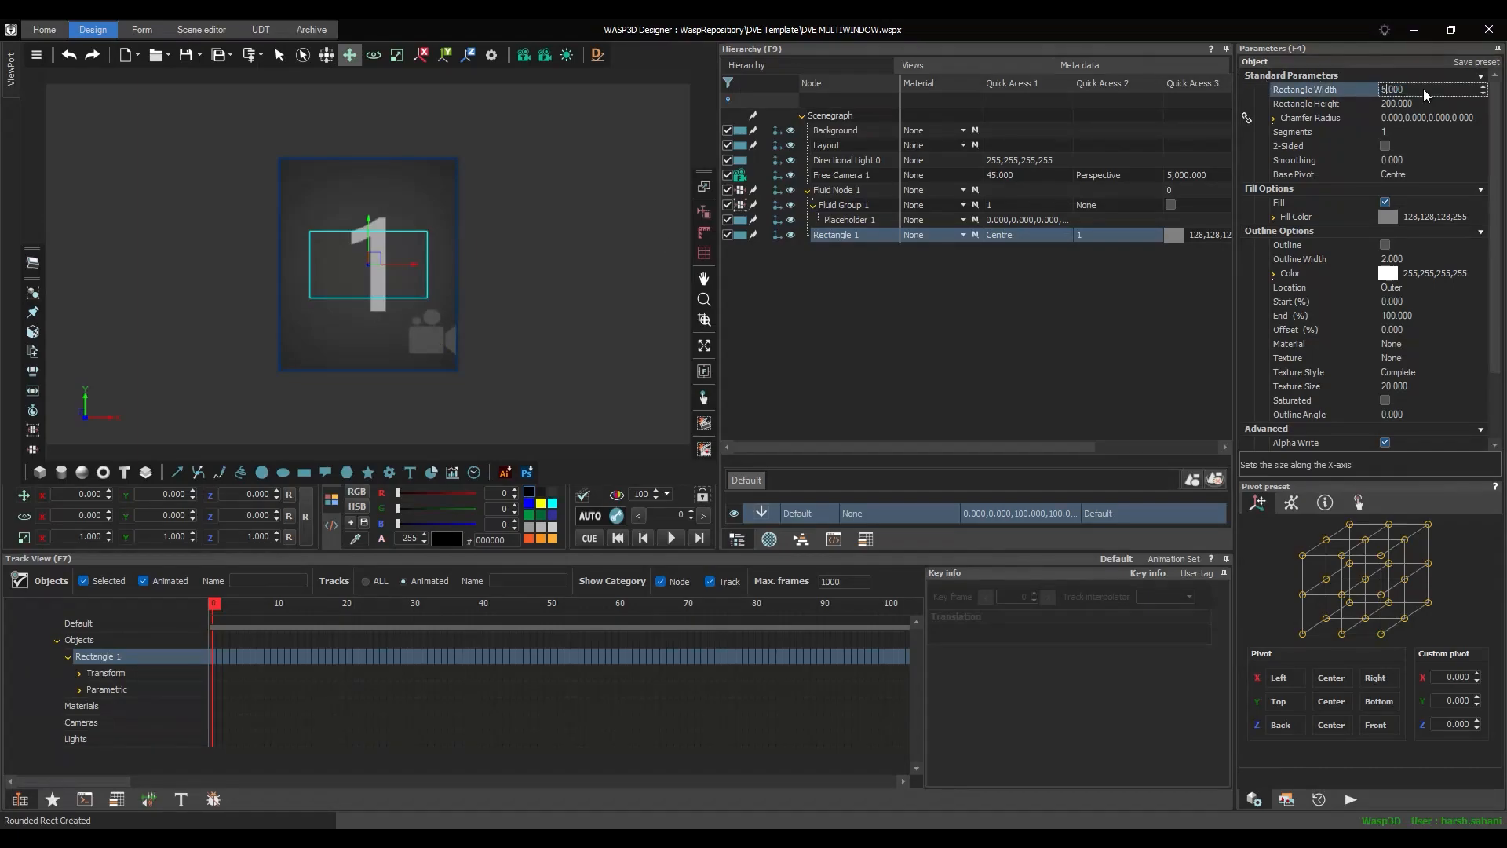
{"action": "left_click", "coordinate": [1419, 102]}
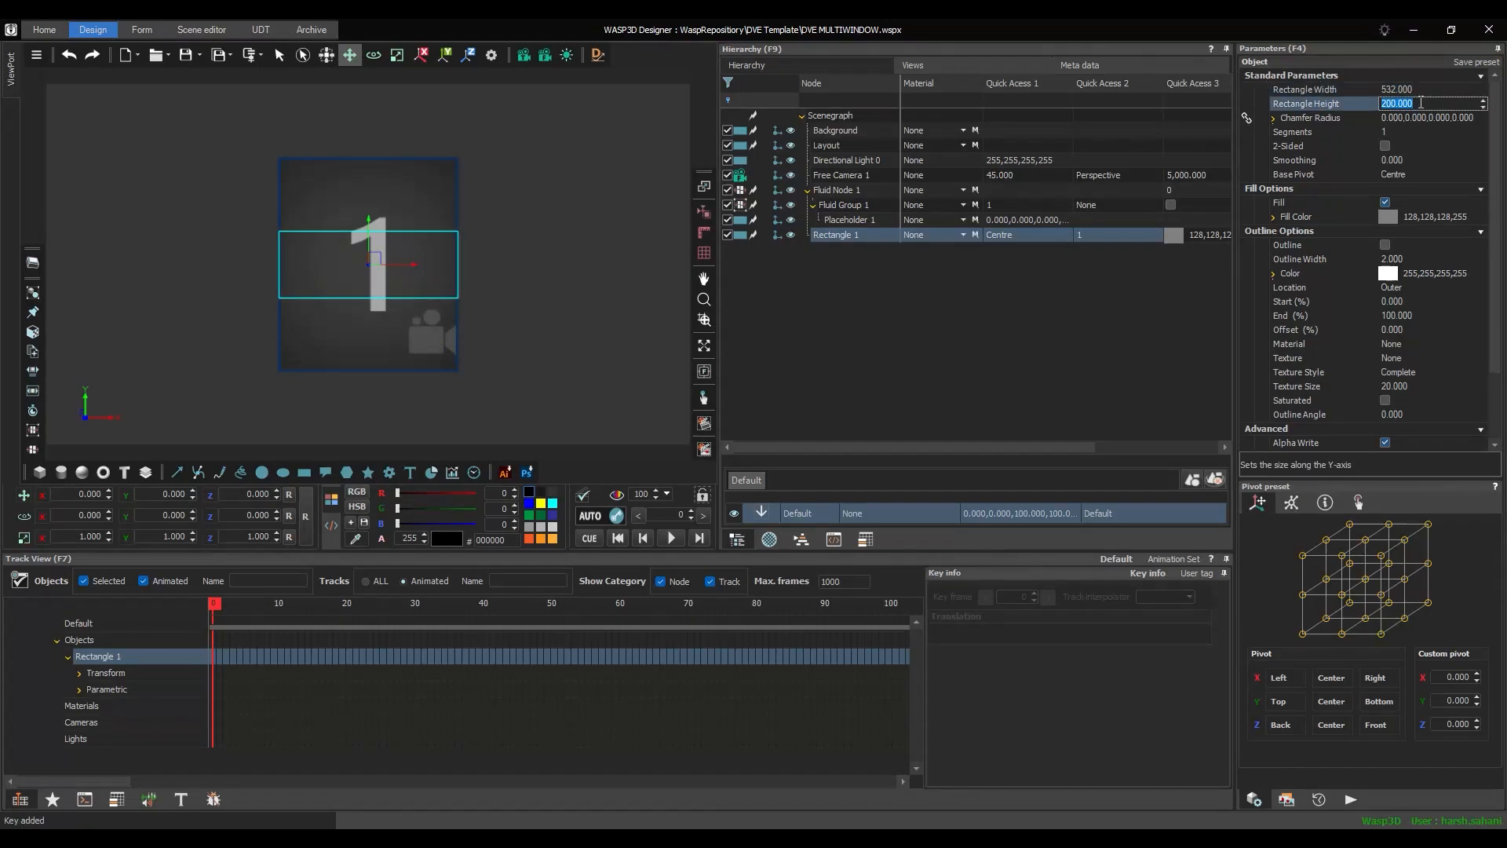
{"action": "type", "text": "632"}
{"action": "key", "text": "Return"}
- Turn off the rectangle's fill and enable a thicker outline in light blue 00C8FF
{"action": "left_click", "coordinate": [1384, 202]}
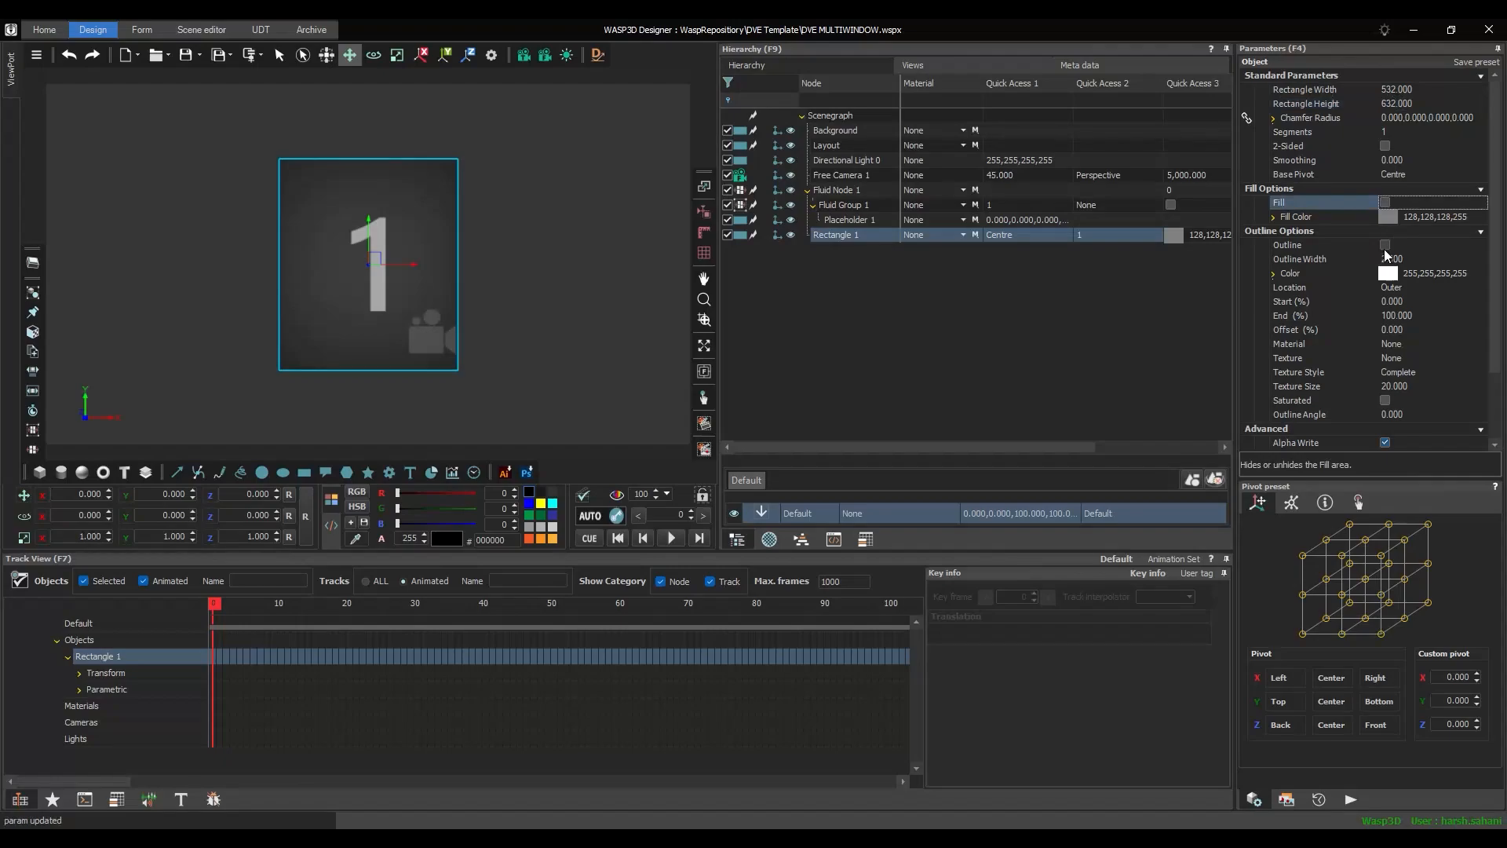
{"action": "left_click", "coordinate": [1385, 246]}
{"action": "left_click", "coordinate": [1388, 273]}
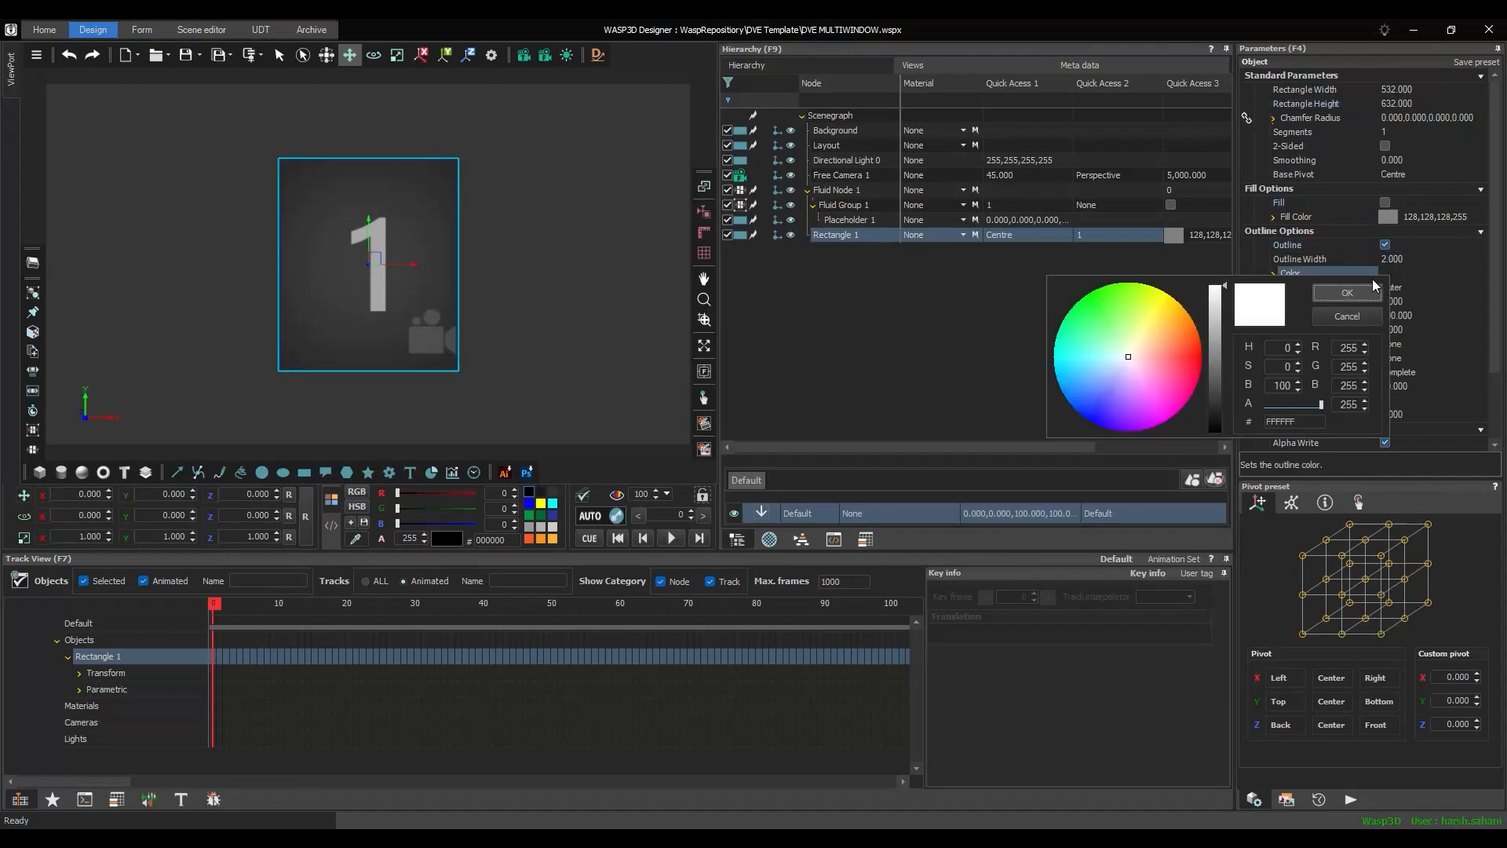
{"action": "left_click_drag", "start_coordinate": [1121, 356], "coordinate": [1052, 377]}
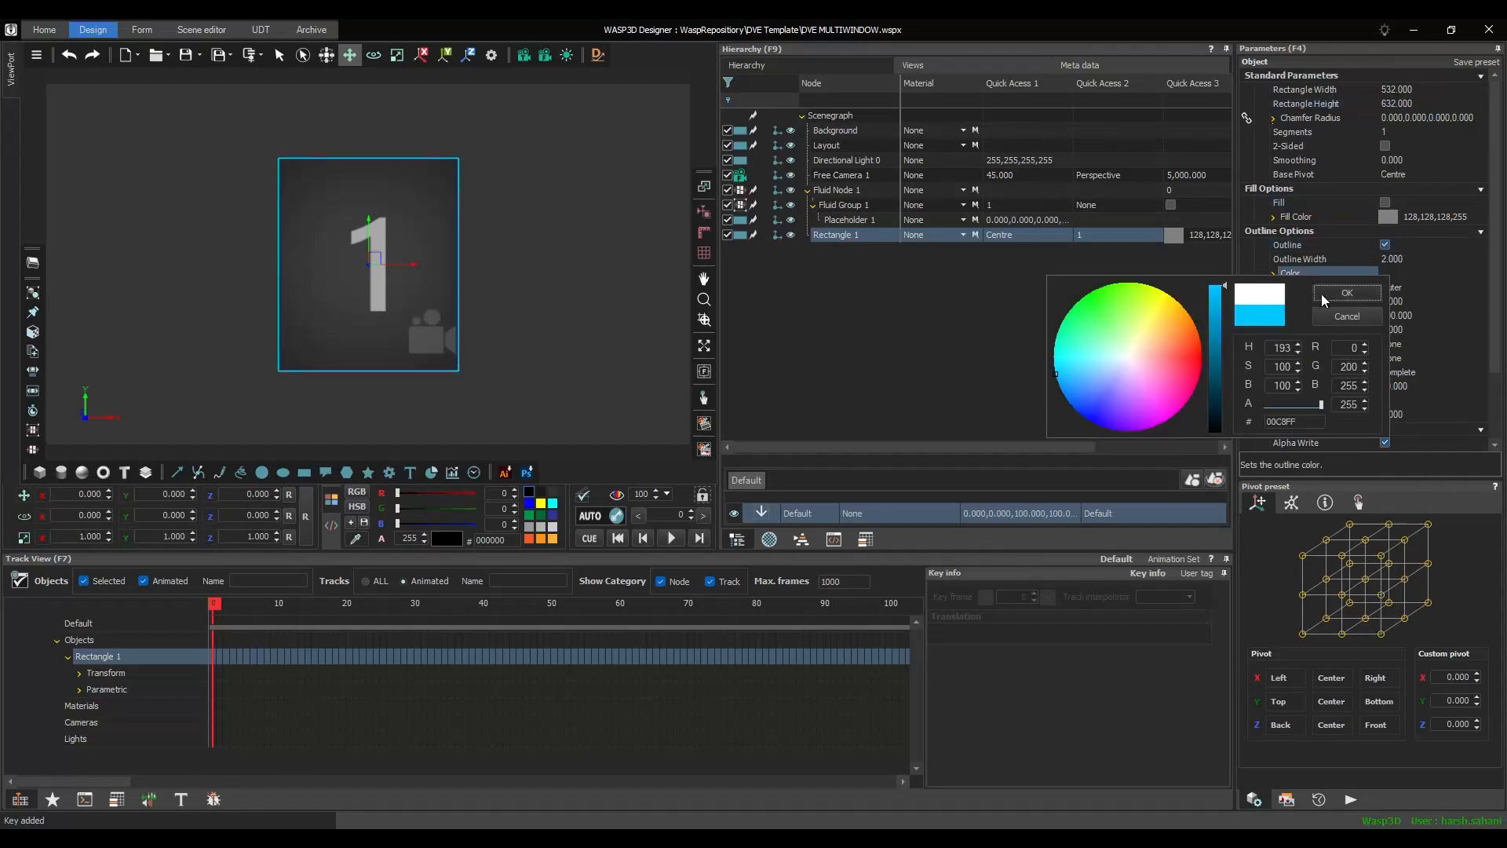
{"action": "left_click", "coordinate": [1369, 293]}
{"action": "left_click", "coordinate": [1407, 259]}
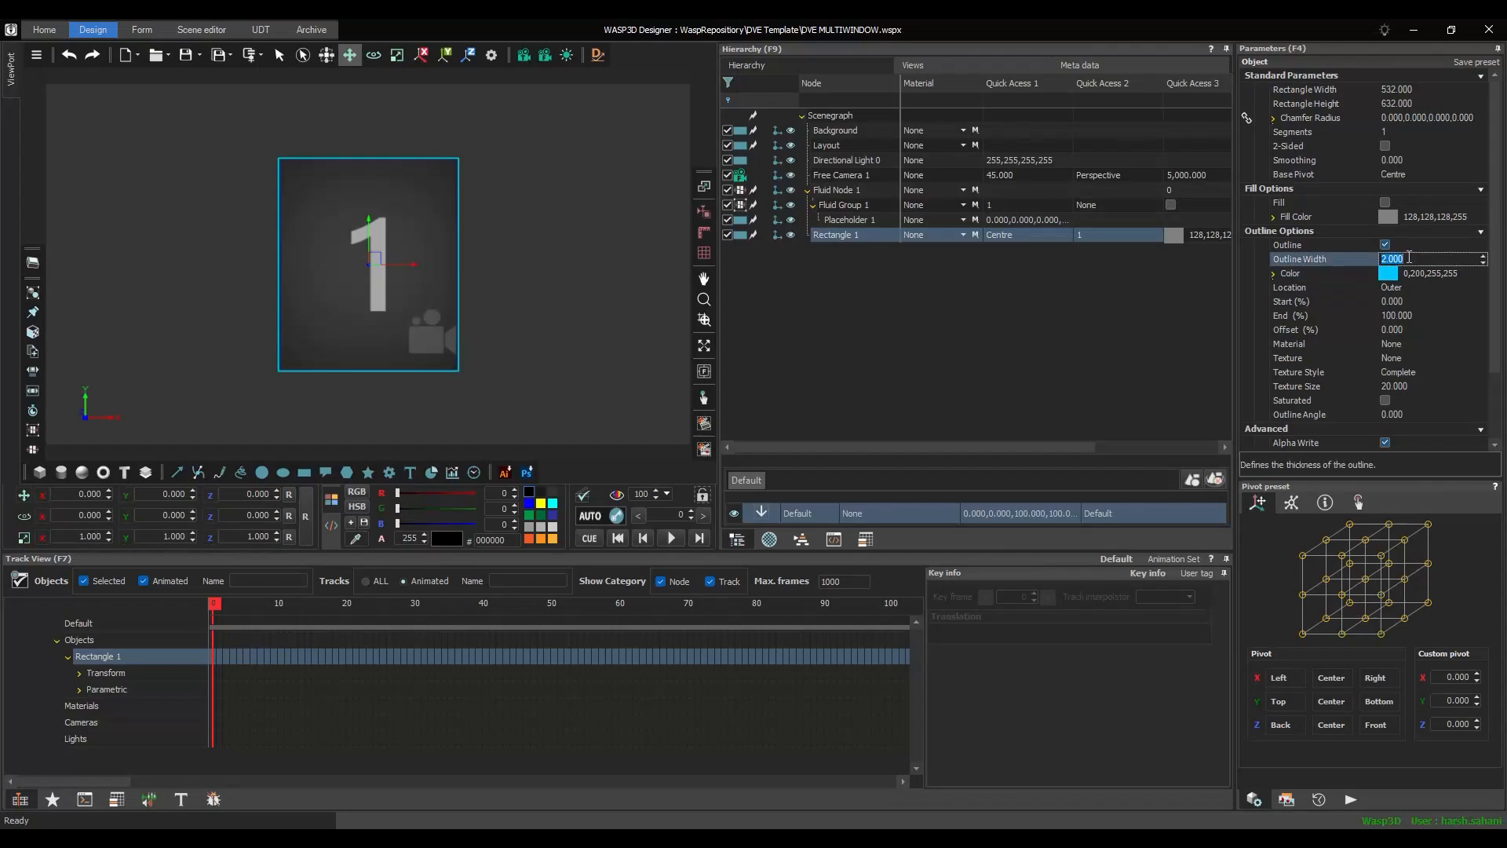
{"action": "key", "text": "Return"}
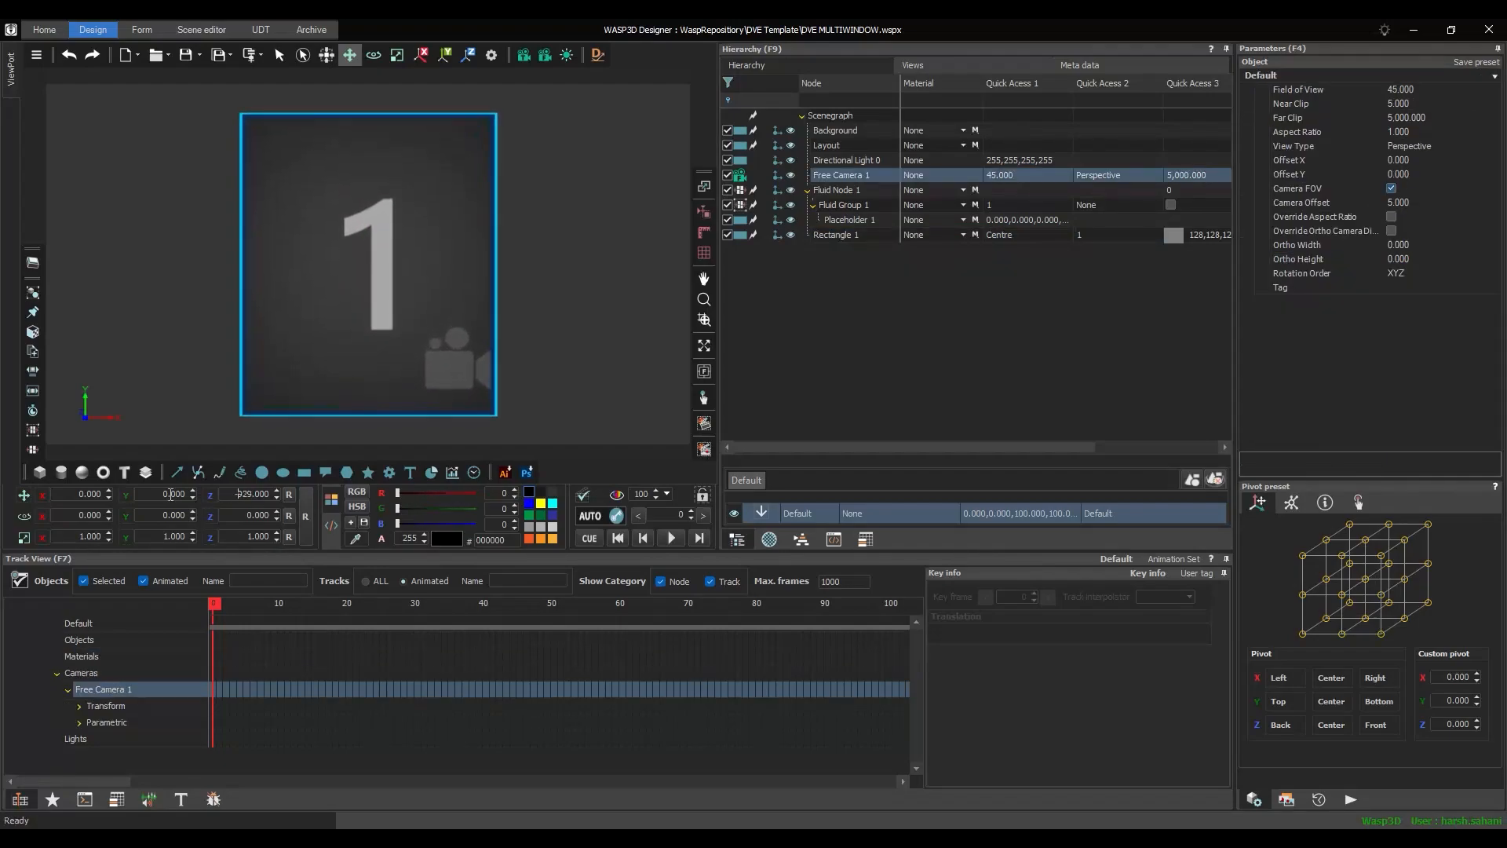
- Draw a three-point polyline forming a small triangle in the frame's upper-left corner
{"action": "left_click_drag", "start_coordinate": [439, 493], "coordinate": [459, 492]}
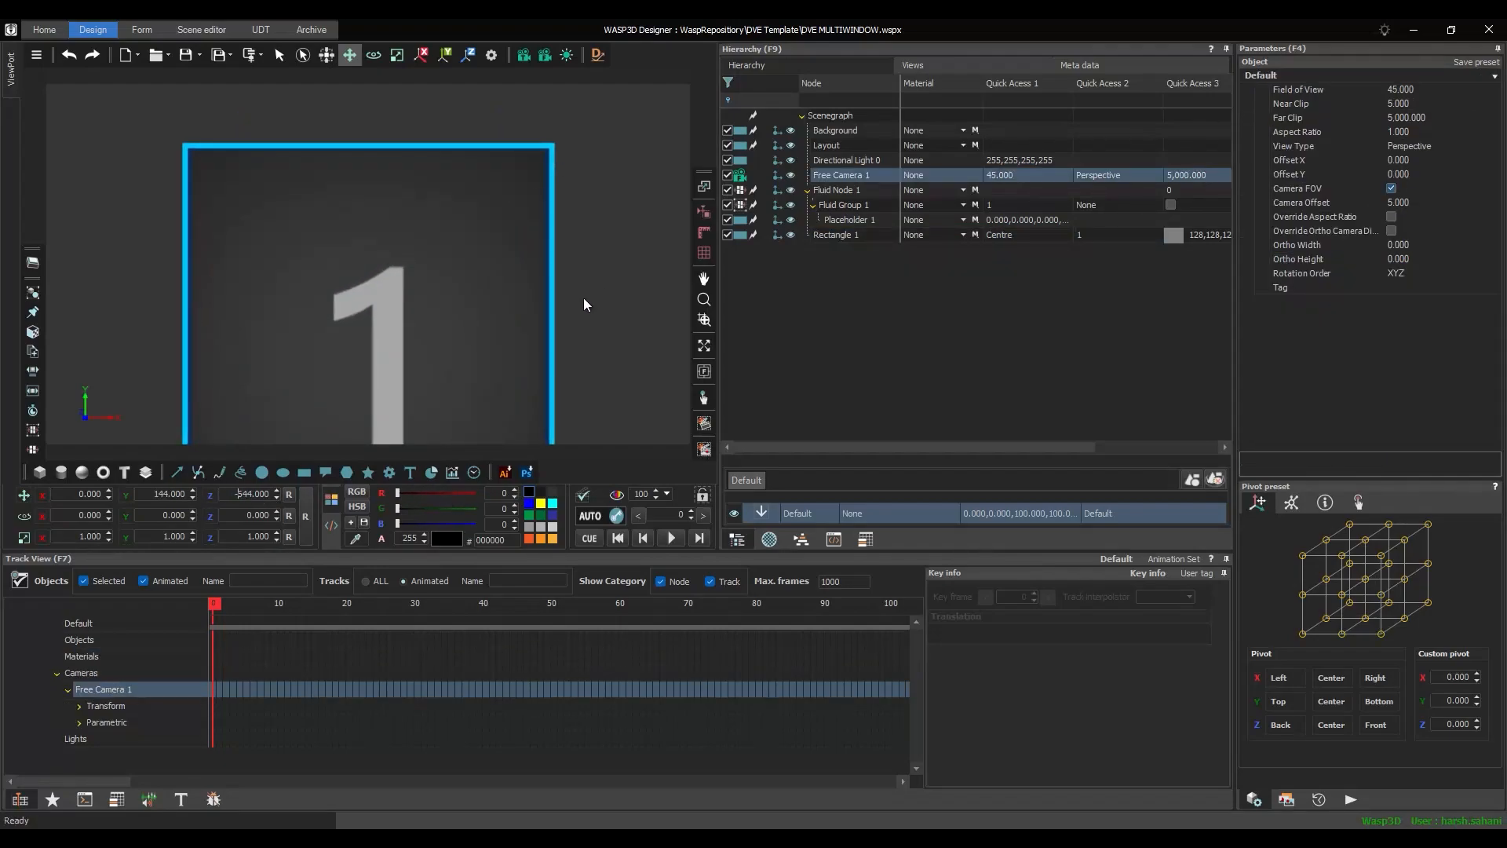
{"action": "left_click", "coordinate": [196, 472]}
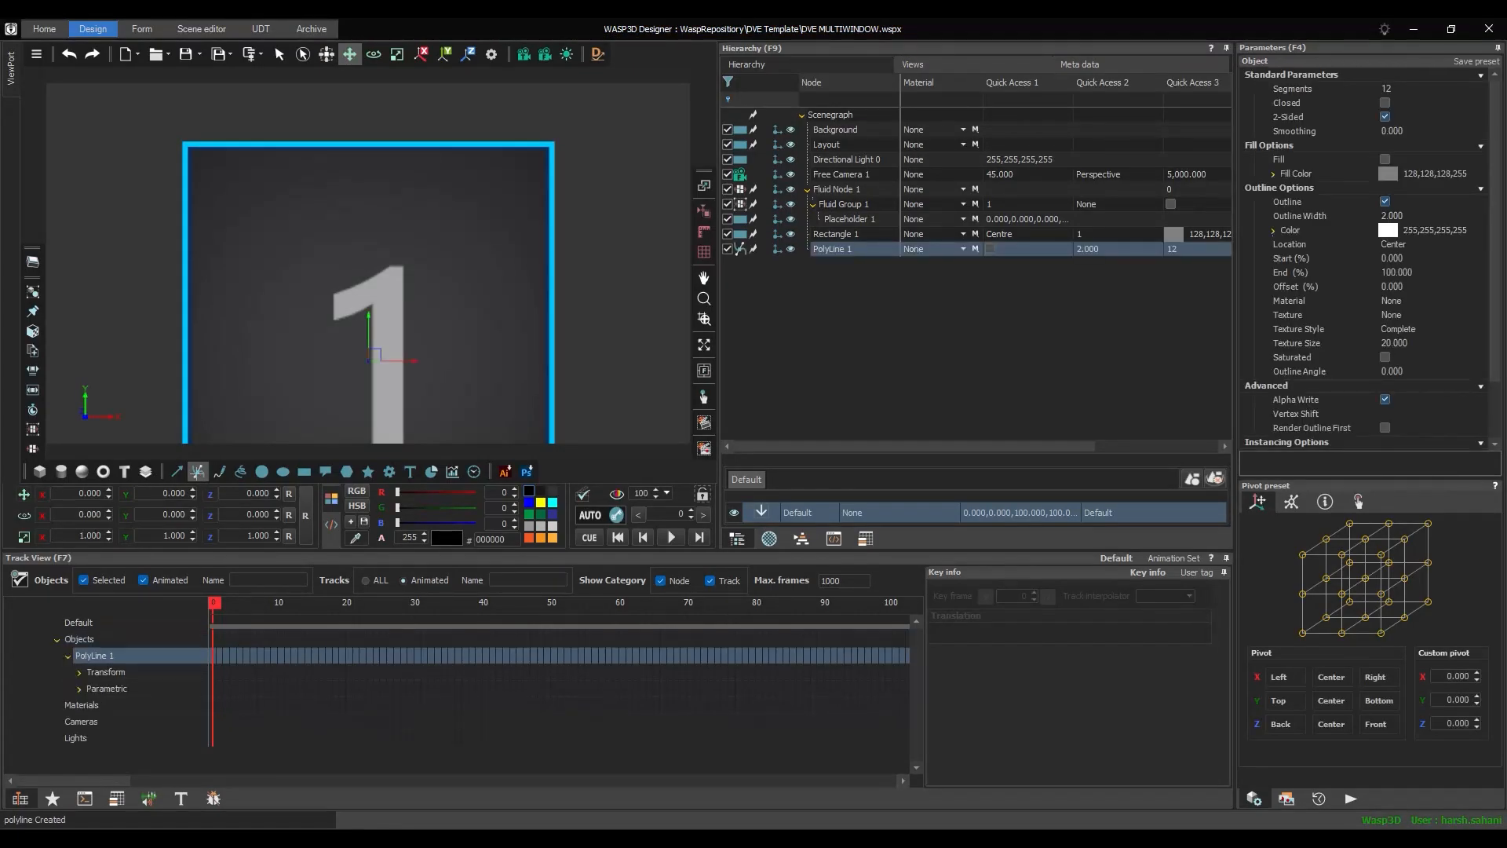
{"action": "left_click", "coordinate": [184, 183]}
{"action": "left_click", "coordinate": [229, 144]}
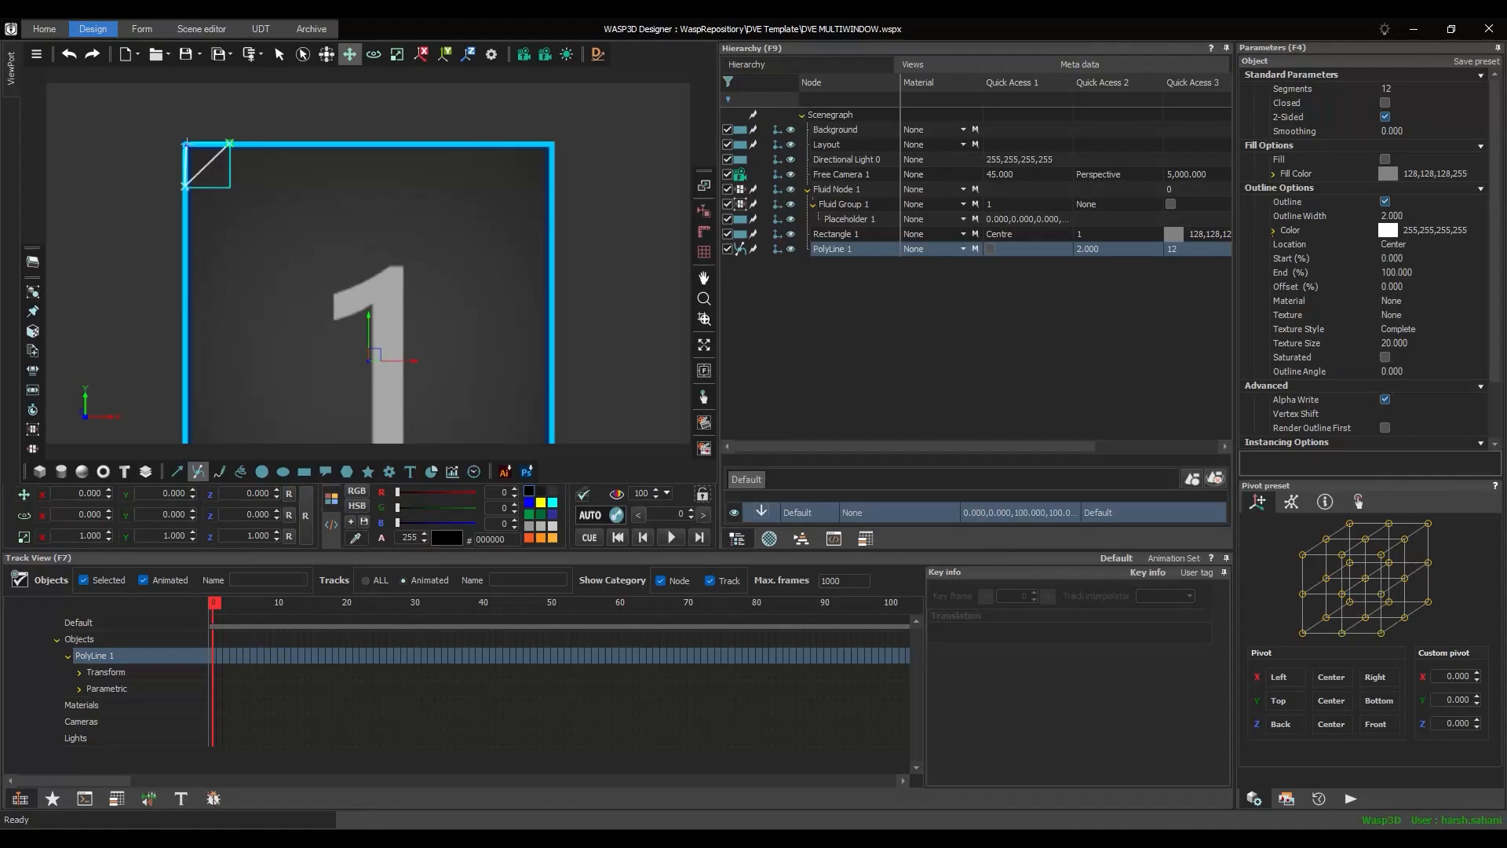
{"action": "left_click", "coordinate": [186, 143]}
{"action": "right_click", "coordinate": [186, 143]}
- Close the corner polyline and fill it with the light blue colour 0,200,255
{"action": "left_click", "coordinate": [1384, 102]}
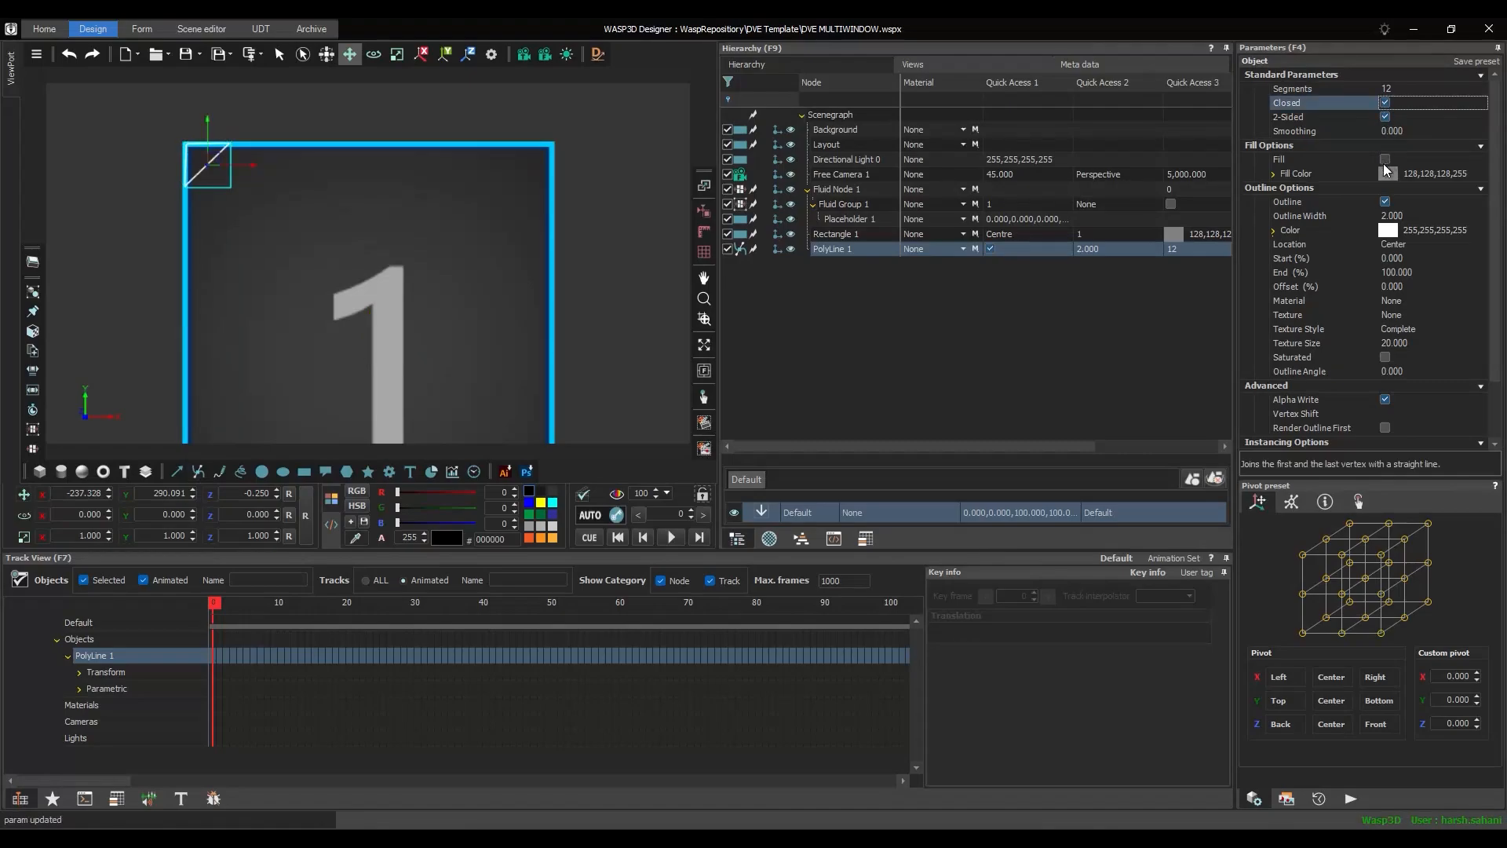
{"action": "left_click", "coordinate": [1384, 159]}
{"action": "left_click", "coordinate": [1387, 173]}
{"action": "left_click_drag", "start_coordinate": [1298, 320], "coordinate": [1231, 322]}
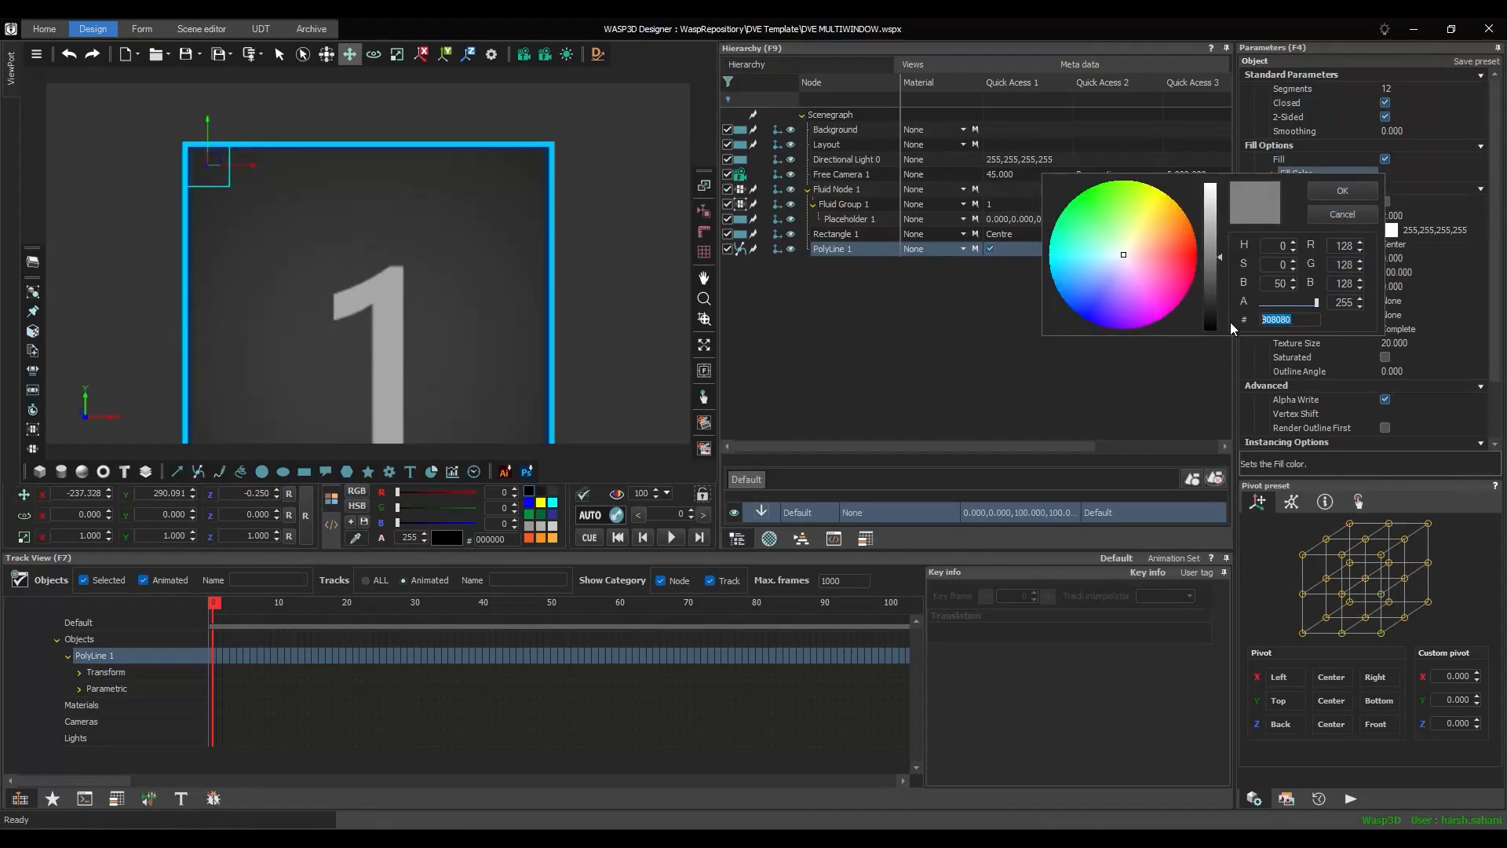
{"action": "key", "text": "ctrl+v"}
{"action": "left_click", "coordinate": [1344, 193]}
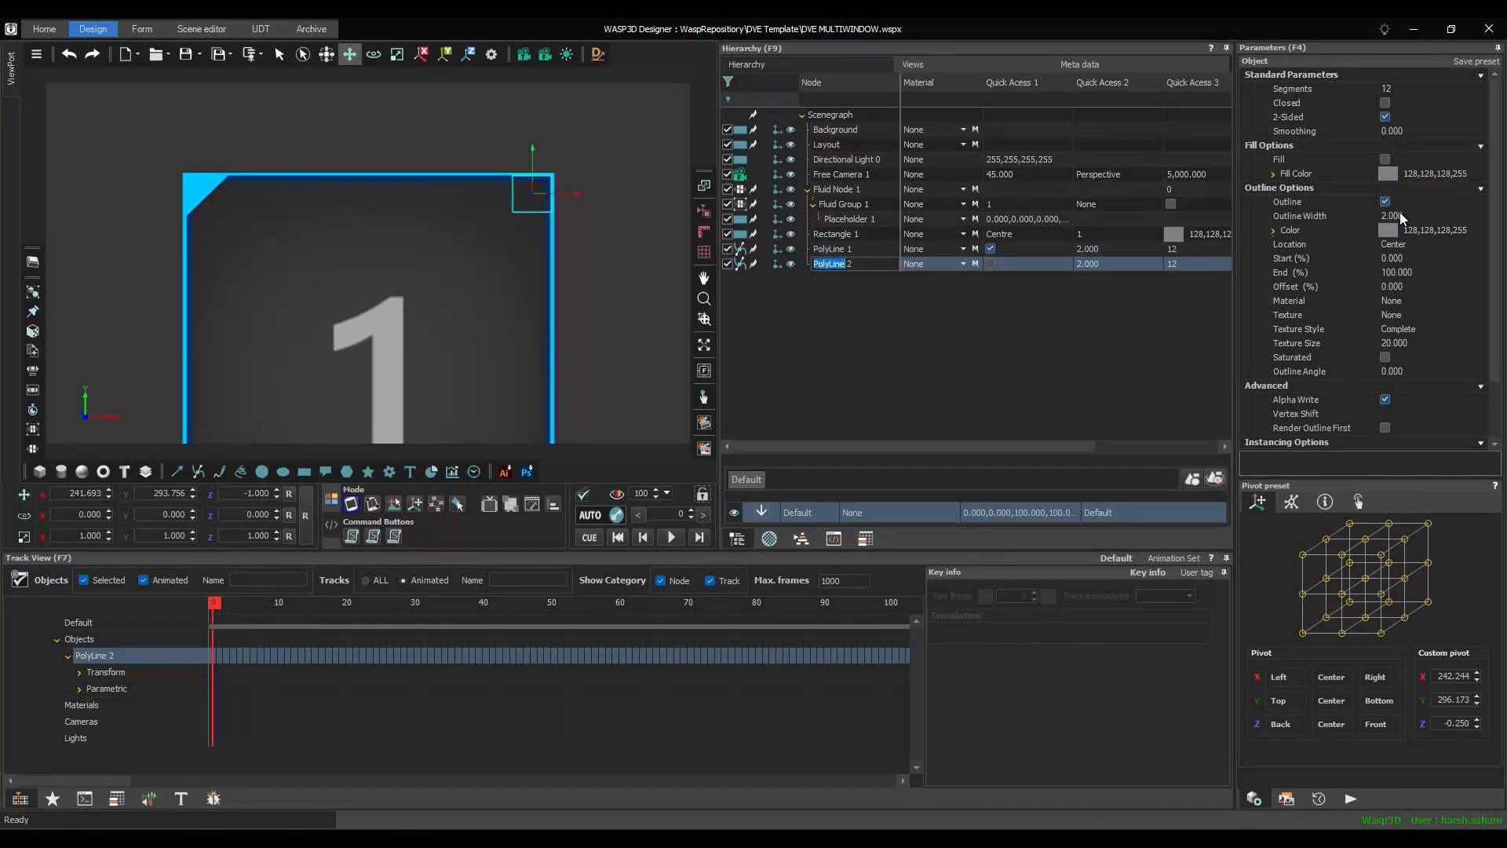
- Set PolyLine 2's outline width to 8 and its outline colour to red 0, green 200, blue 255
{"action": "left_click", "coordinate": [1401, 213]}
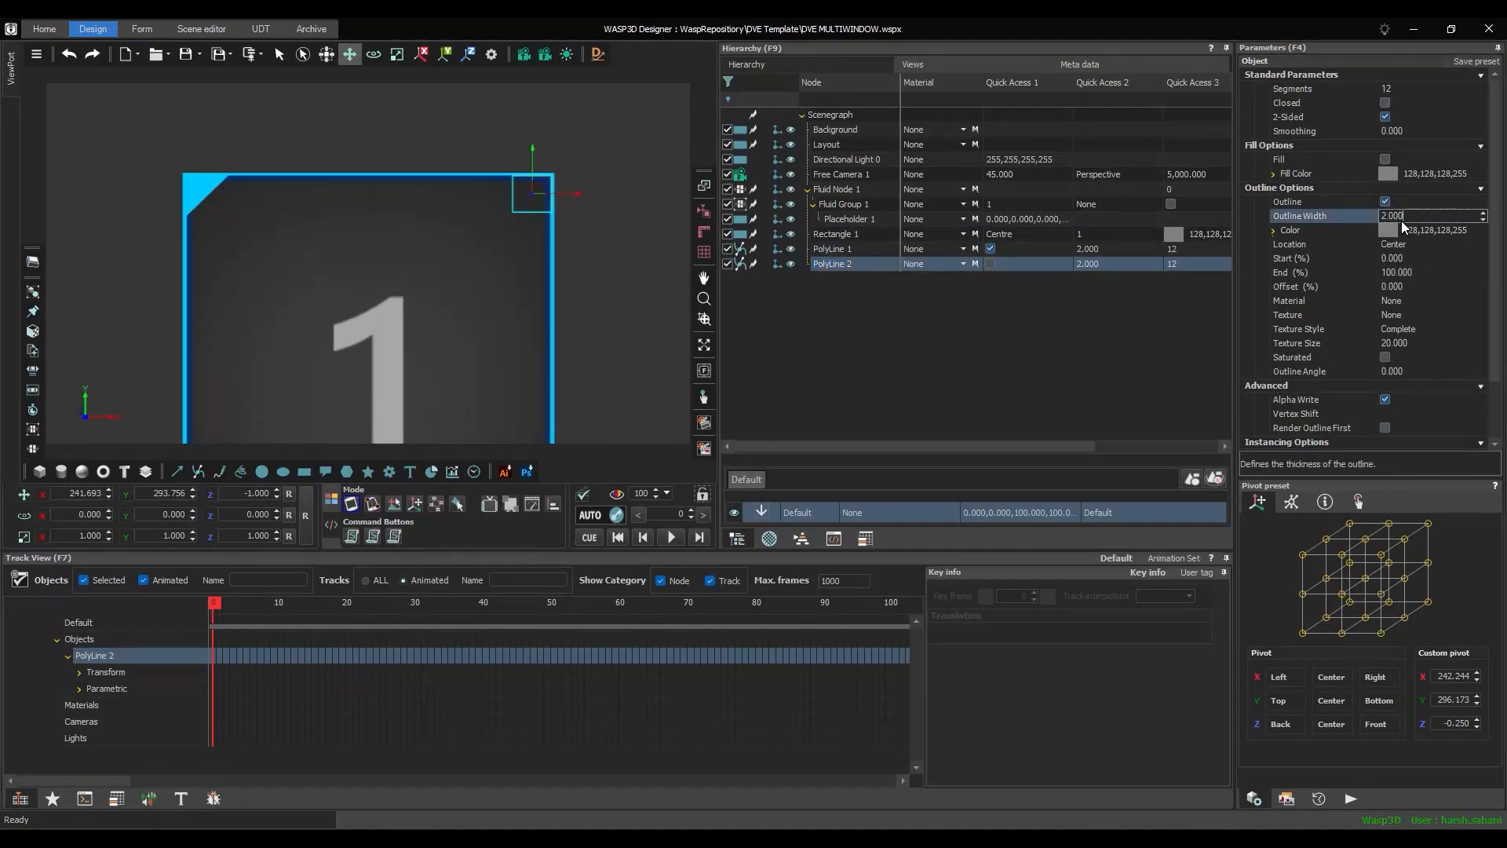
{"action": "type", "text": "8"}
{"action": "key", "text": "Return"}
{"action": "left_click", "coordinate": [1272, 230]}
{"action": "left_click", "coordinate": [1405, 243]}
{"action": "type", "text": "0"}
{"action": "key", "text": "Tab"}
{"action": "type", "text": "200"}
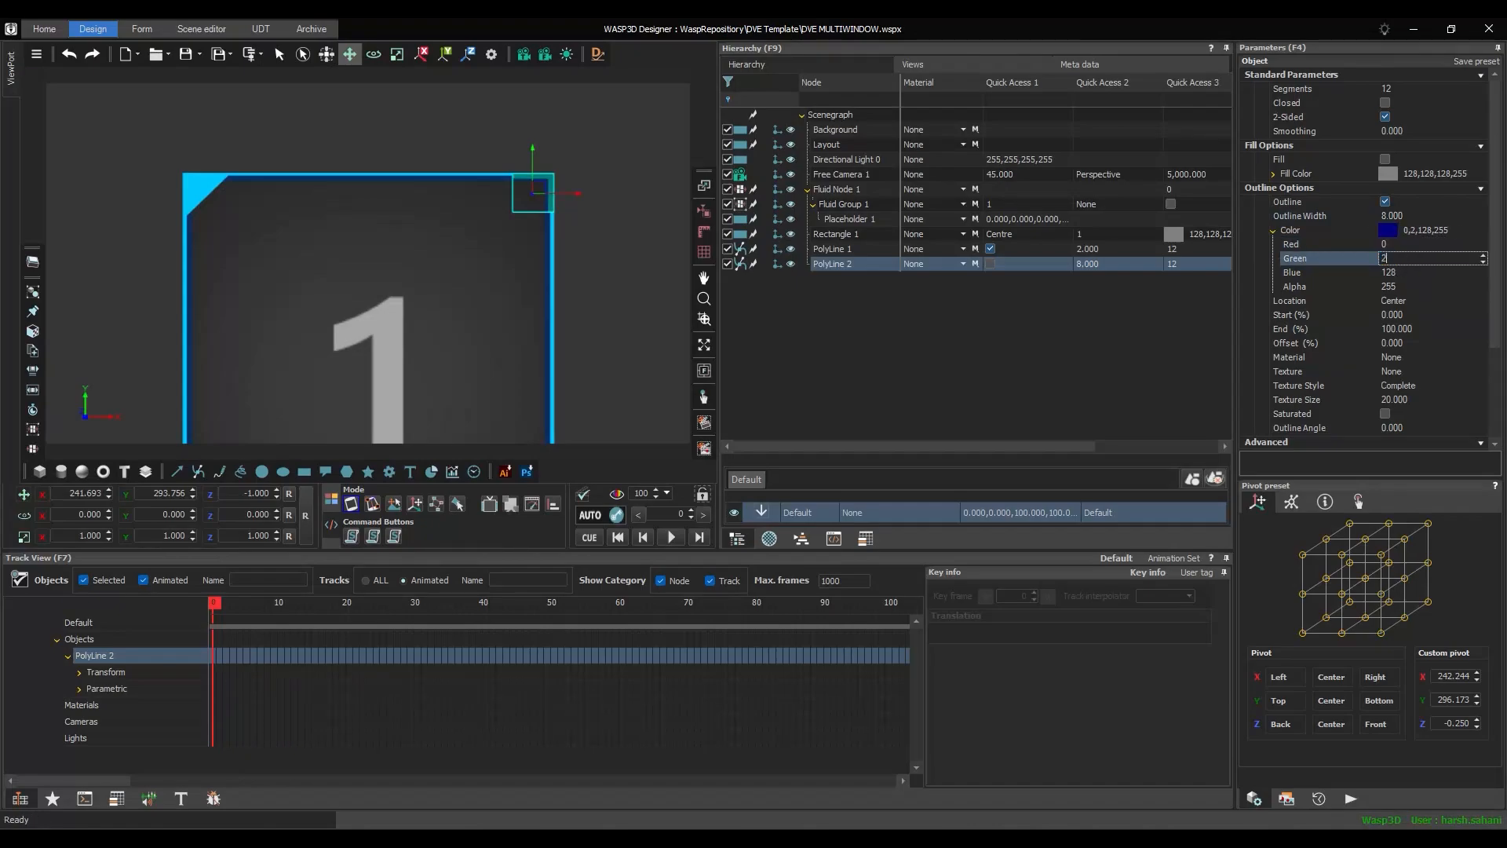
{"action": "key", "text": "Tab"}
{"action": "type", "text": "255"}
{"action": "key", "text": "Tab"}
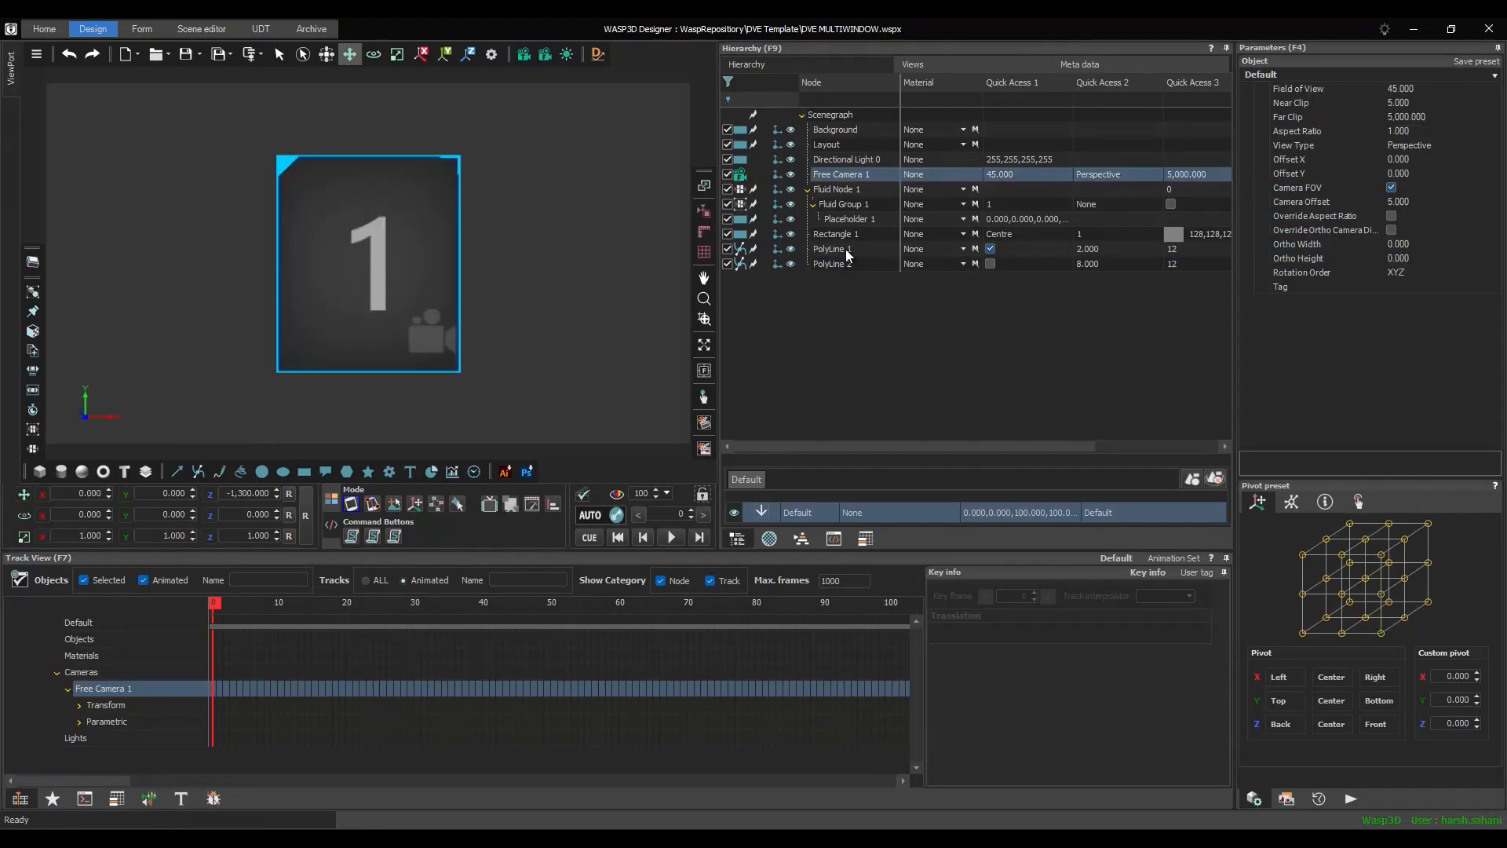
- Duplicate PolyLine 1 and PolyLine 2 and place the copies, turned around, at the frame's lower corners
{"action": "left_click", "coordinate": [845, 249]}
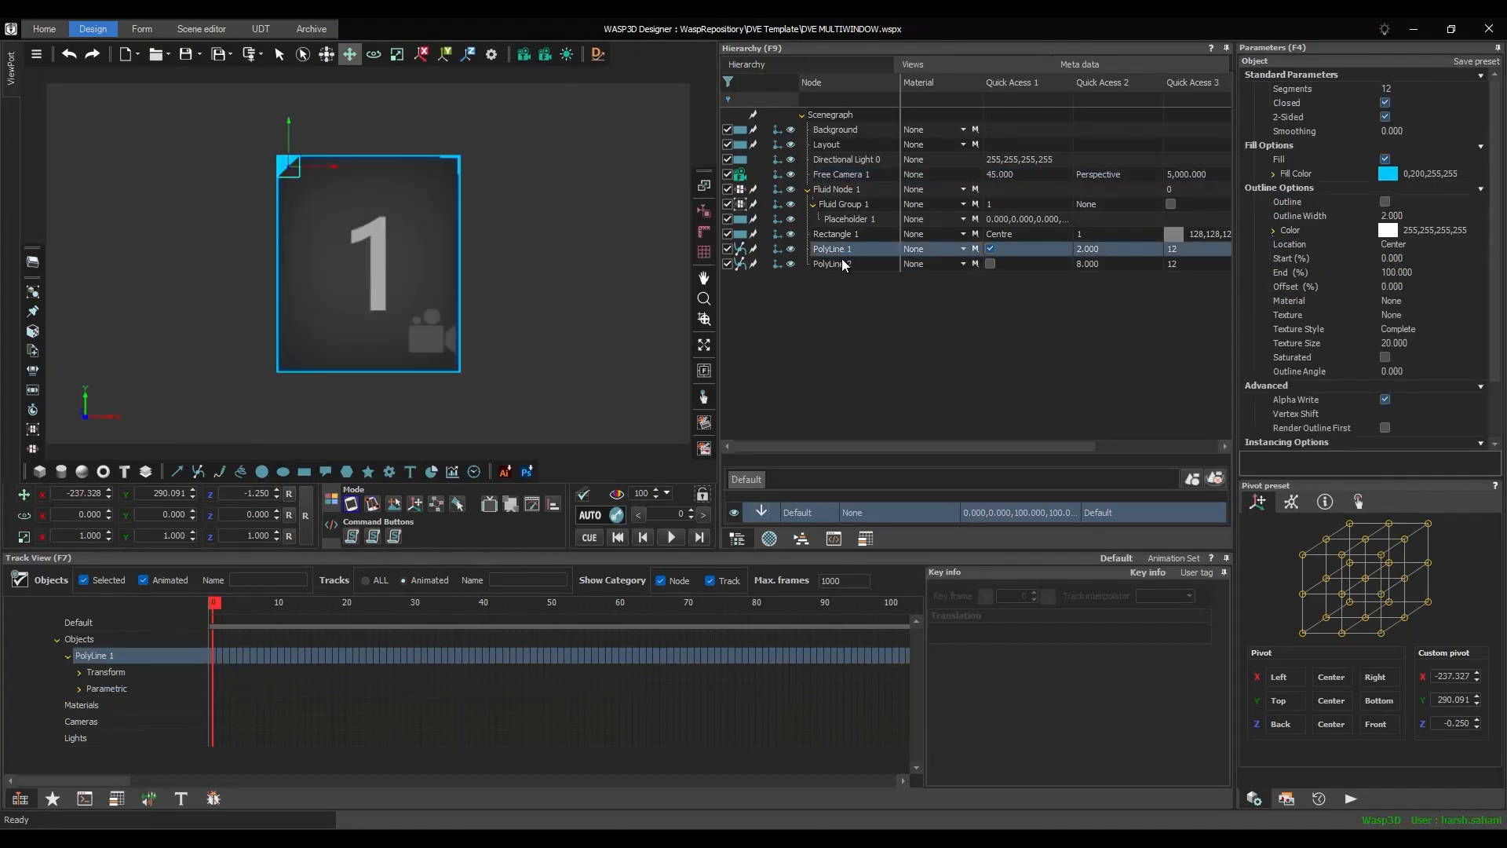
{"action": "left_click", "coordinate": [840, 260], "text": "ctrl"}
{"action": "right_click", "coordinate": [840, 261]}
{"action": "mouse_move", "coordinate": [927, 269]}
{"action": "left_click", "coordinate": [1007, 272]}
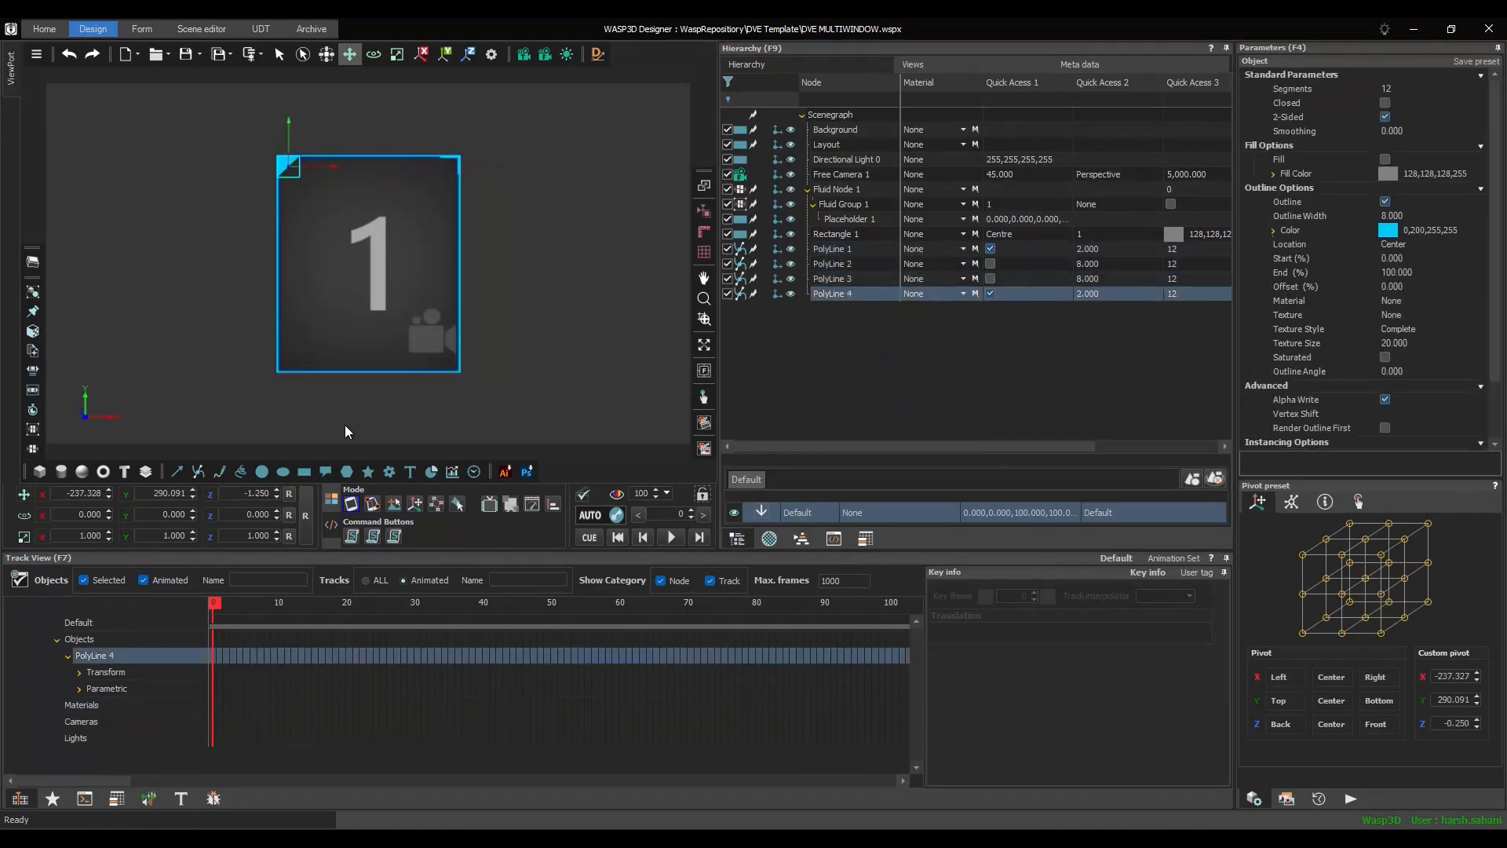
{"action": "left_click_drag", "start_coordinate": [155, 492], "coordinate": [505, 85]}
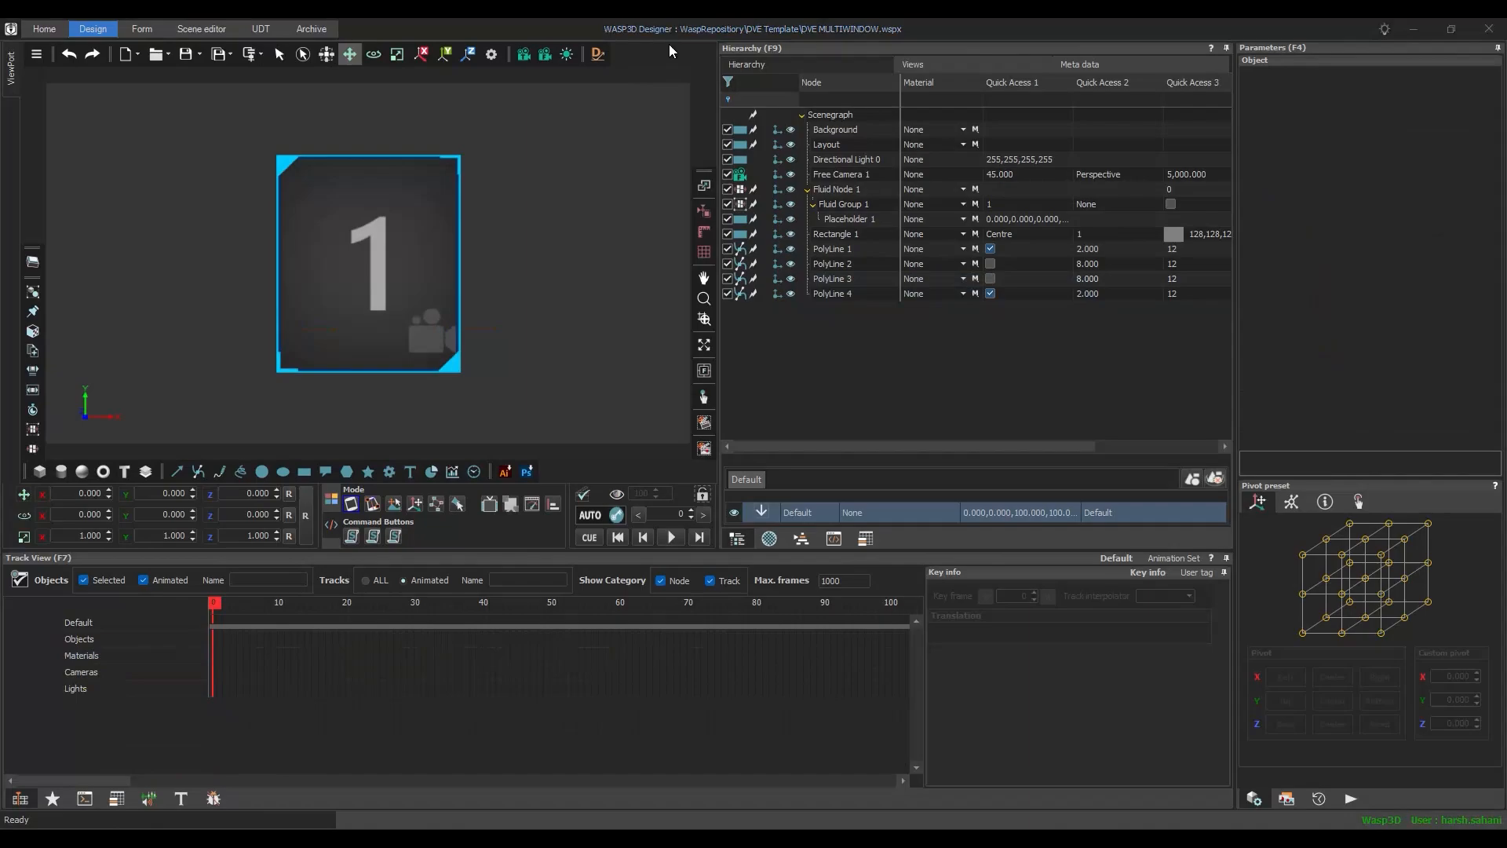
- Add a rectangle at Z -1 and fill it with dark blue 082141
{"action": "left_click", "coordinate": [304, 472]}
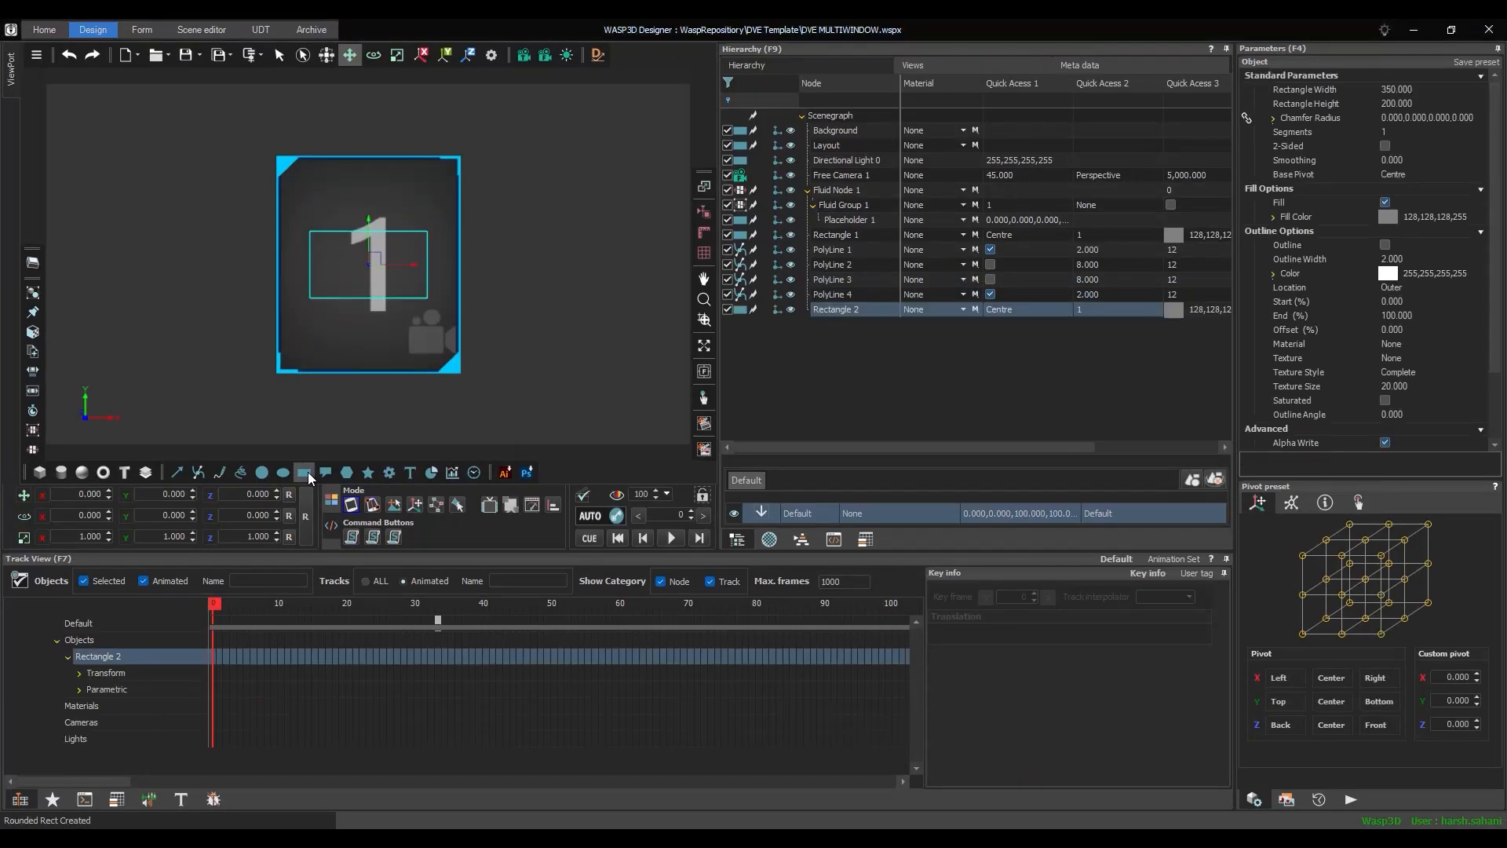
{"action": "left_click", "coordinate": [276, 498]}
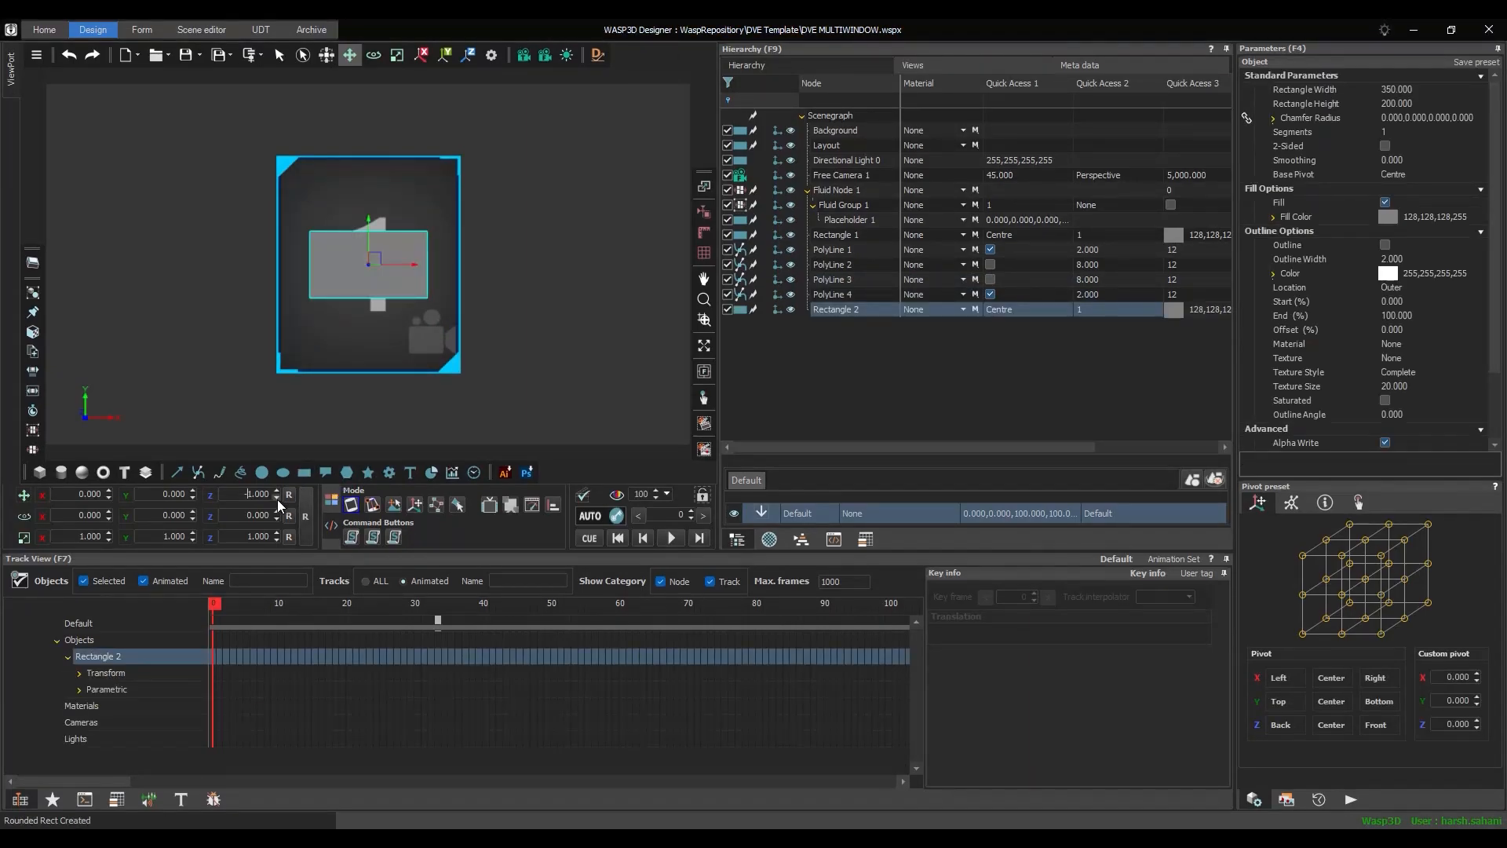
{"action": "left_click", "coordinate": [1386, 217]}
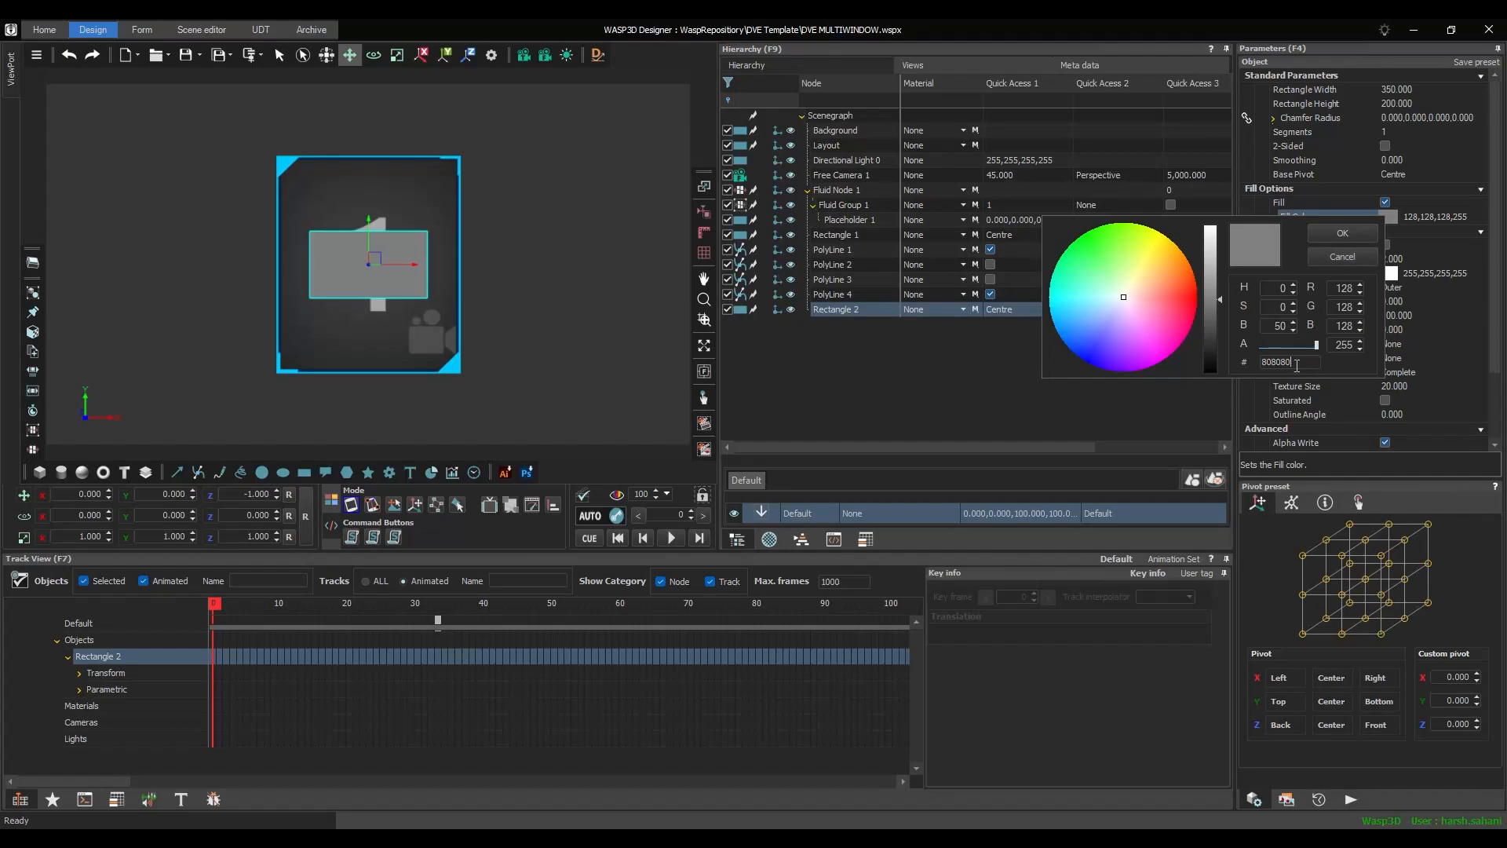
{"action": "double_click", "coordinate": [1297, 366]}
{"action": "type", "text": "082141"}
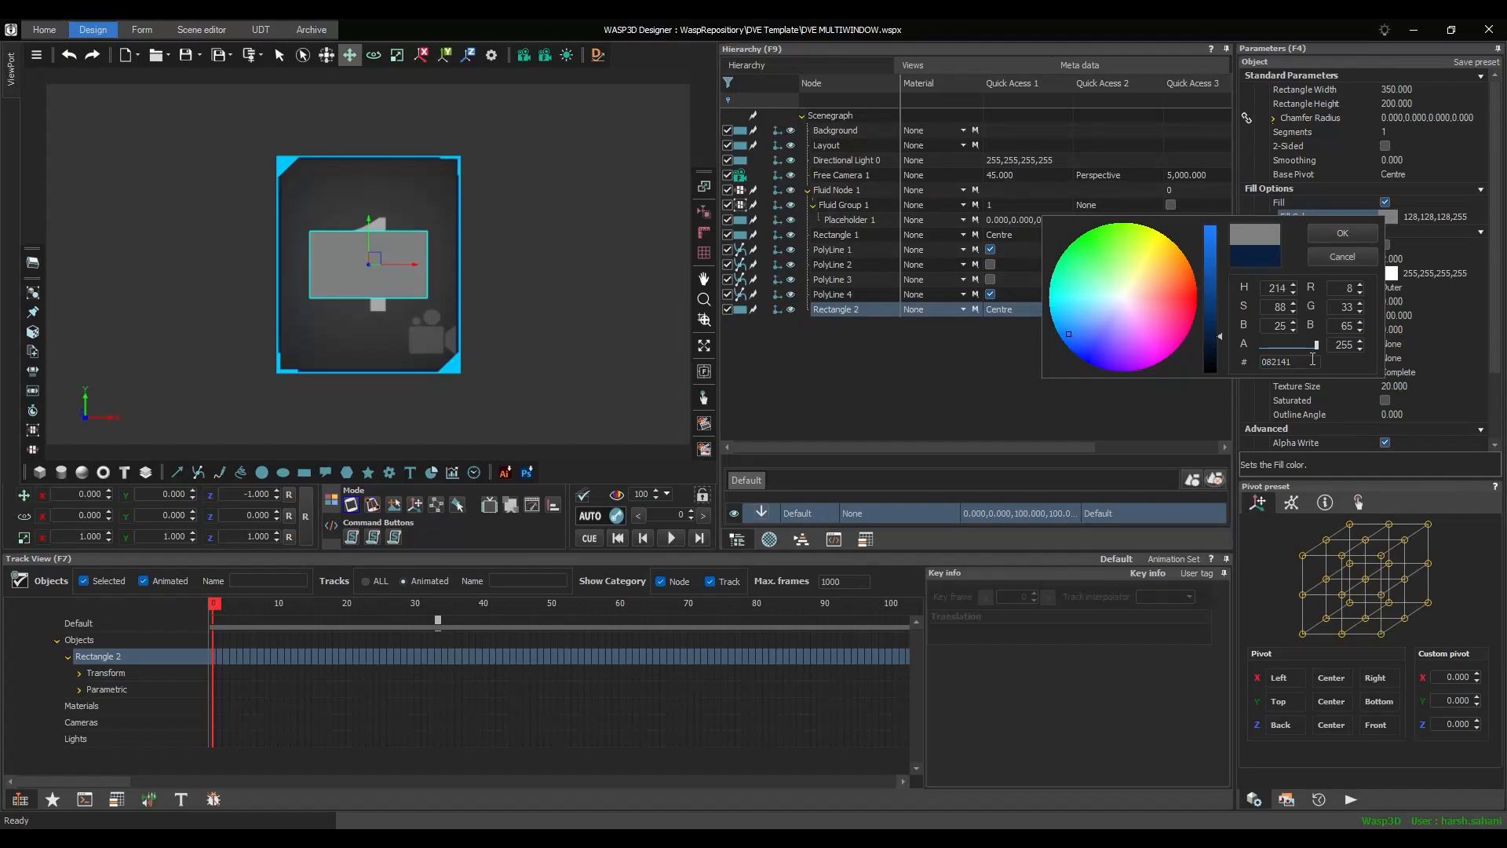
{"action": "left_click", "coordinate": [1356, 229]}
- Scale the dark blue rectangle to 1.5 in X and 0.25 in Y
{"action": "left_click", "coordinate": [66, 536]}
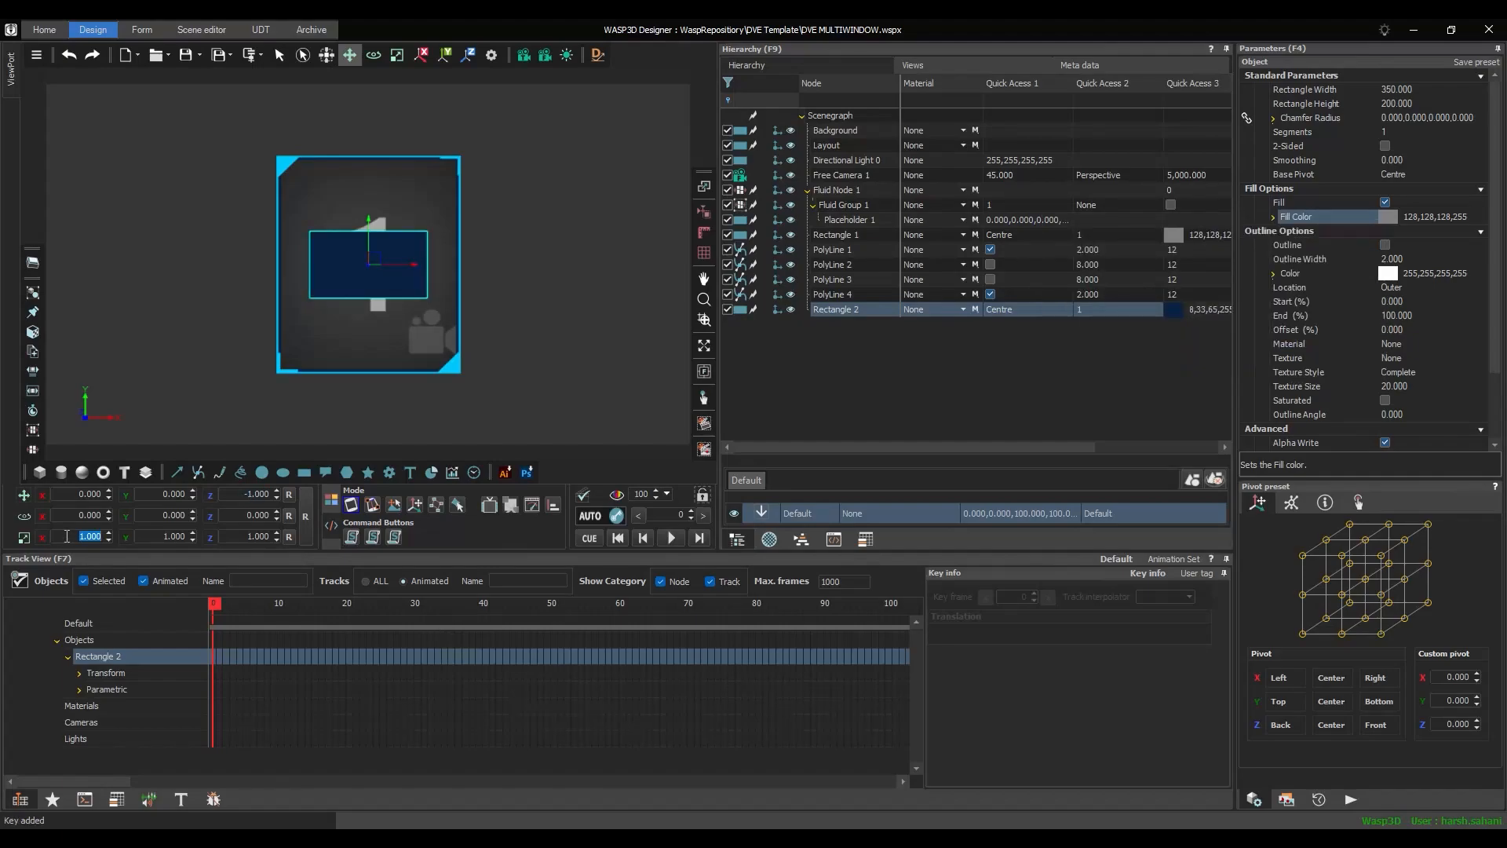
{"action": "type", "text": "1.50"}
{"action": "key", "text": "Return"}
{"action": "left_click", "coordinate": [167, 536]}
{"action": "type", "text": "0.25"}
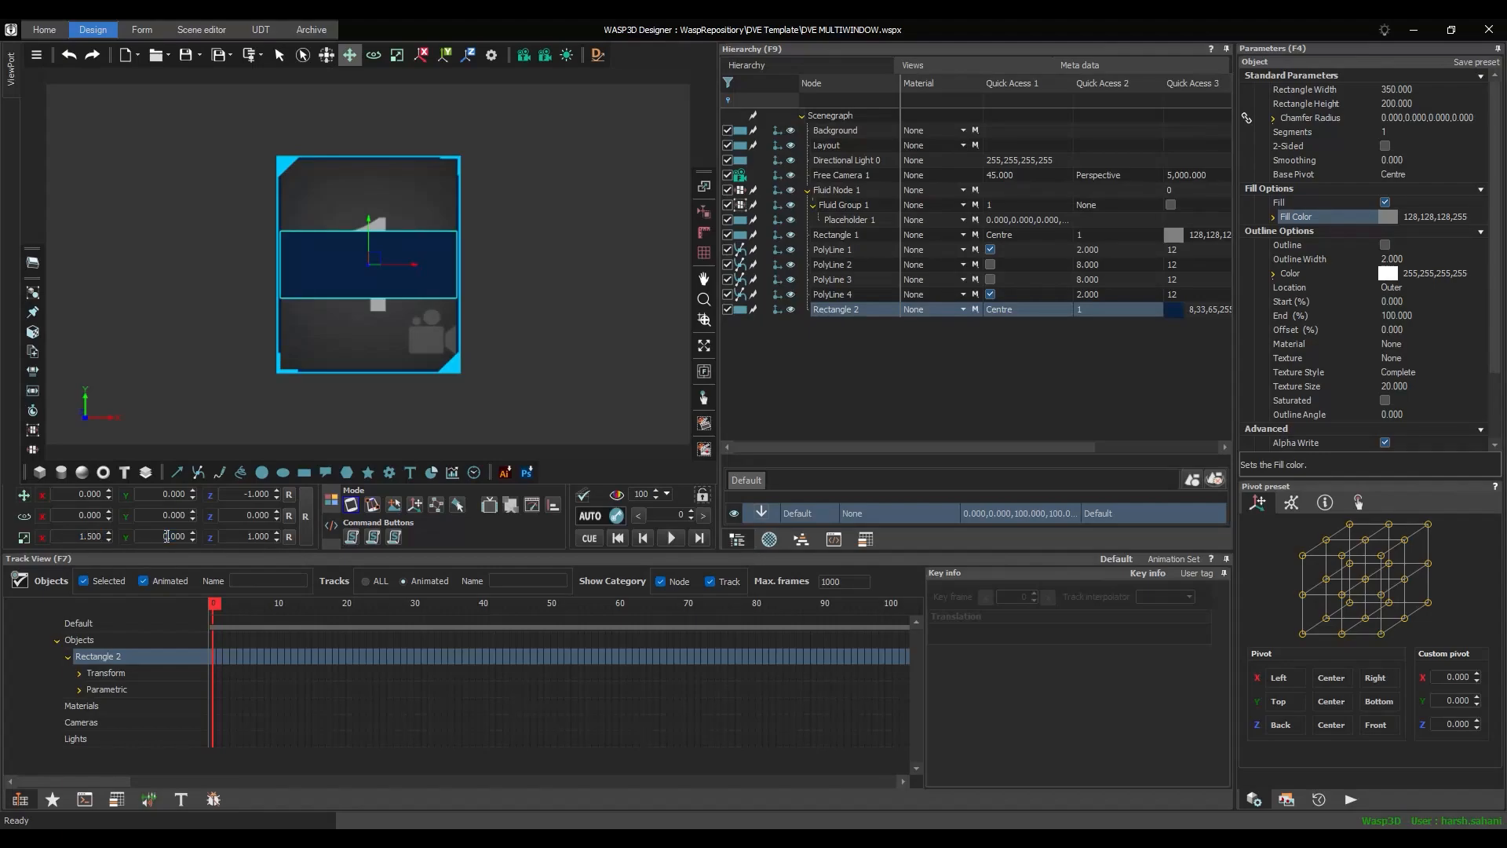
{"action": "left_click", "coordinate": [859, 384]}
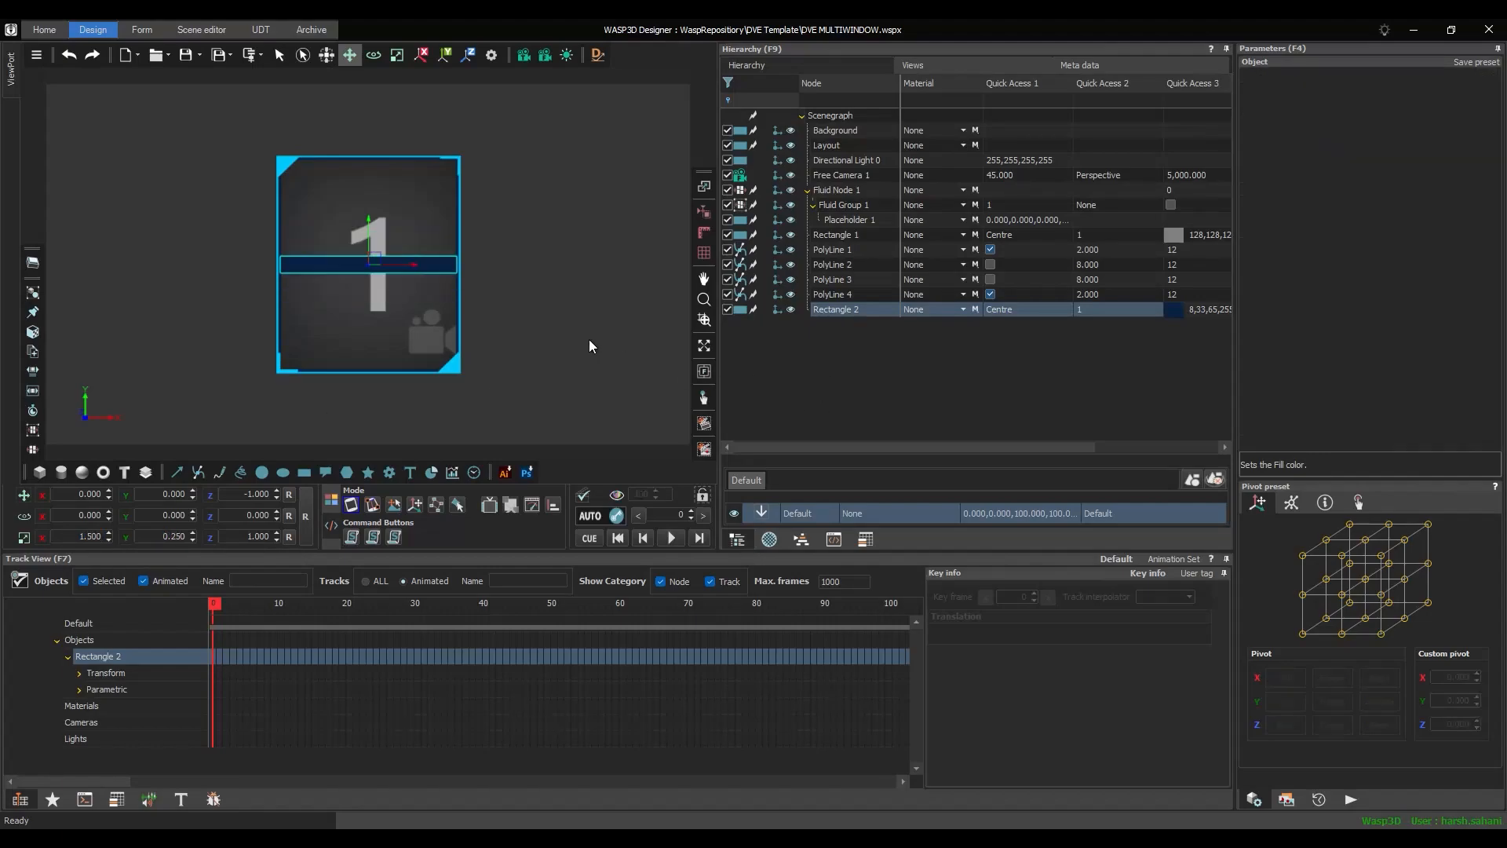
- Align Rectangle 2 to the minimum X and Y of Placeholder 1
{"action": "left_click", "coordinate": [854, 235]}
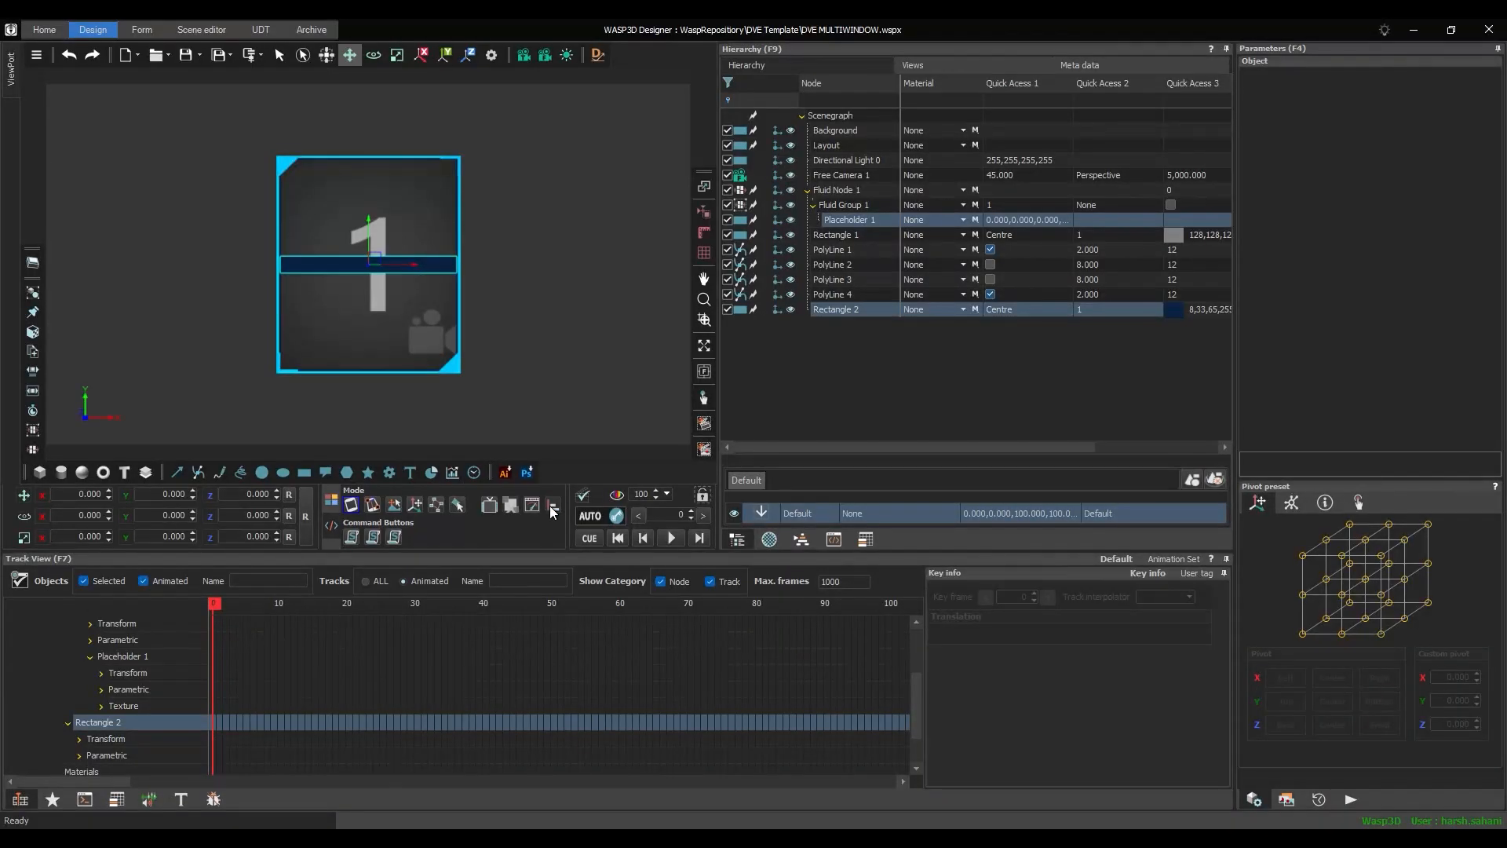
{"action": "left_click", "coordinate": [549, 505]}
{"action": "left_click", "coordinate": [830, 541]}
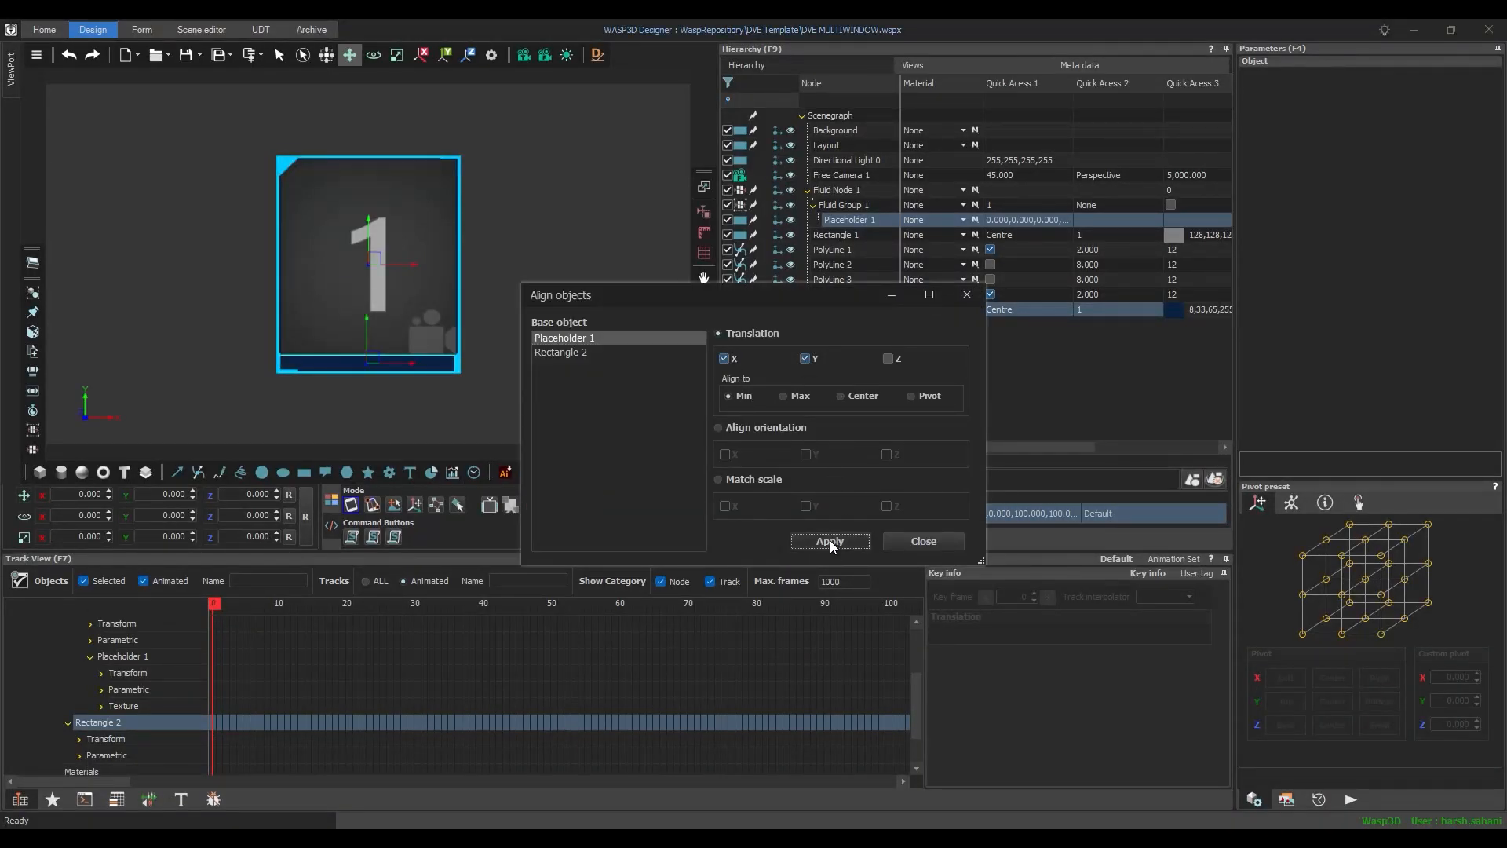
{"action": "left_click", "coordinate": [960, 540]}
- Duplicate the dark blue band, move the copy up to Y 42.5, and scale it to 0.6 in X and 0.2 in Y
{"action": "left_click", "coordinate": [840, 310]}
{"action": "right_click", "coordinate": [839, 310]}
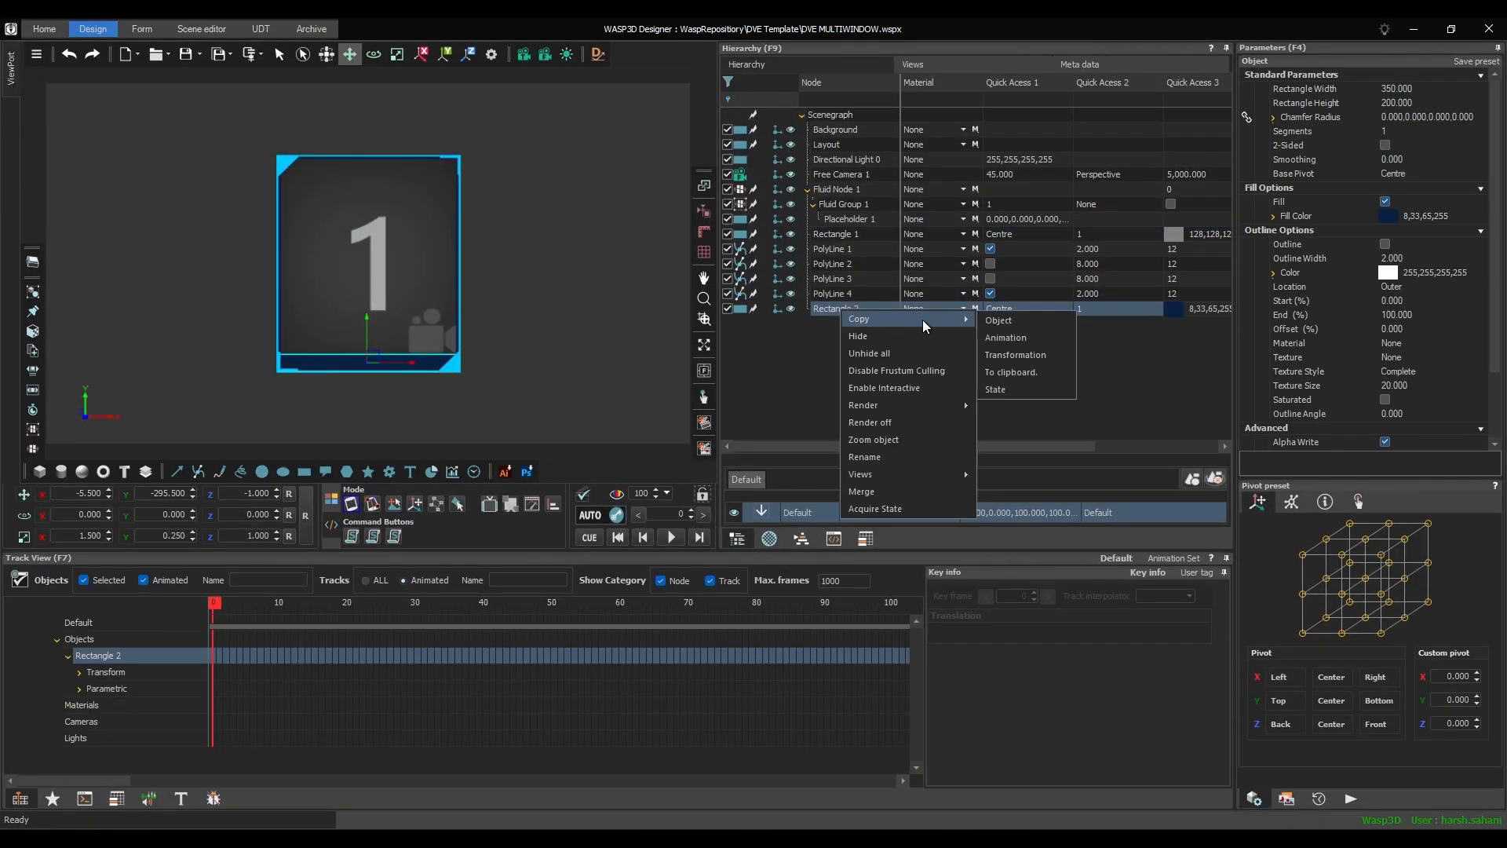
{"action": "left_click", "coordinate": [1015, 327]}
{"action": "left_click_drag", "start_coordinate": [192, 493], "coordinate": [191, 231]}
{"action": "double_click", "coordinate": [100, 539]}
{"action": "type", "text": "0.6"}
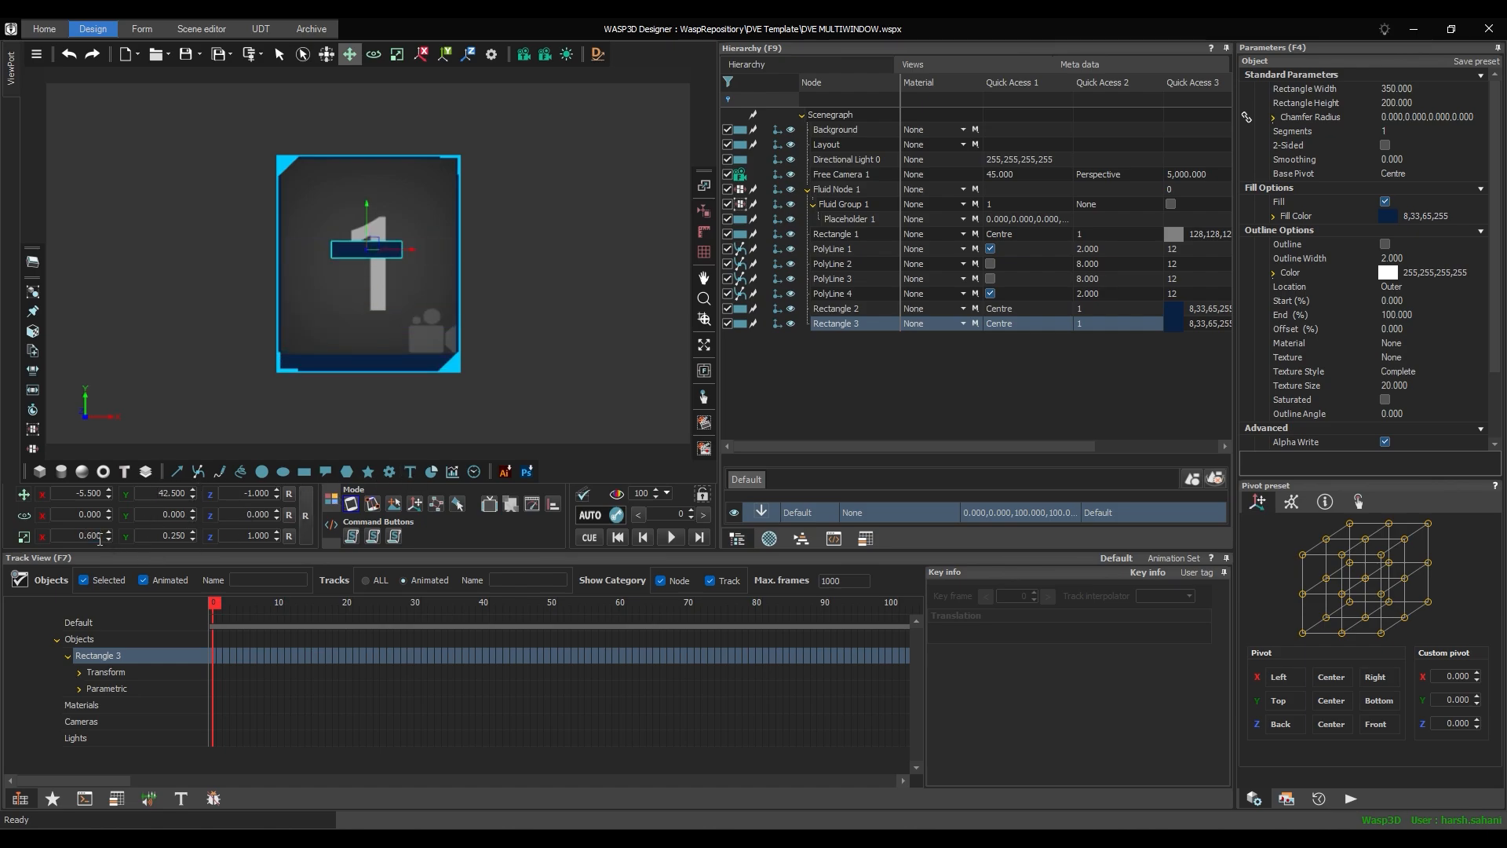
{"action": "double_click", "coordinate": [172, 538]}
{"action": "type", "text": "0.2"}
- Align the smaller band, Rectangle 3, with the upper-right corner of Placeholder 1
{"action": "left_click", "coordinate": [856, 218]}
{"action": "left_click", "coordinate": [860, 322], "text": "ctrl"}
{"action": "left_click", "coordinate": [553, 501]}
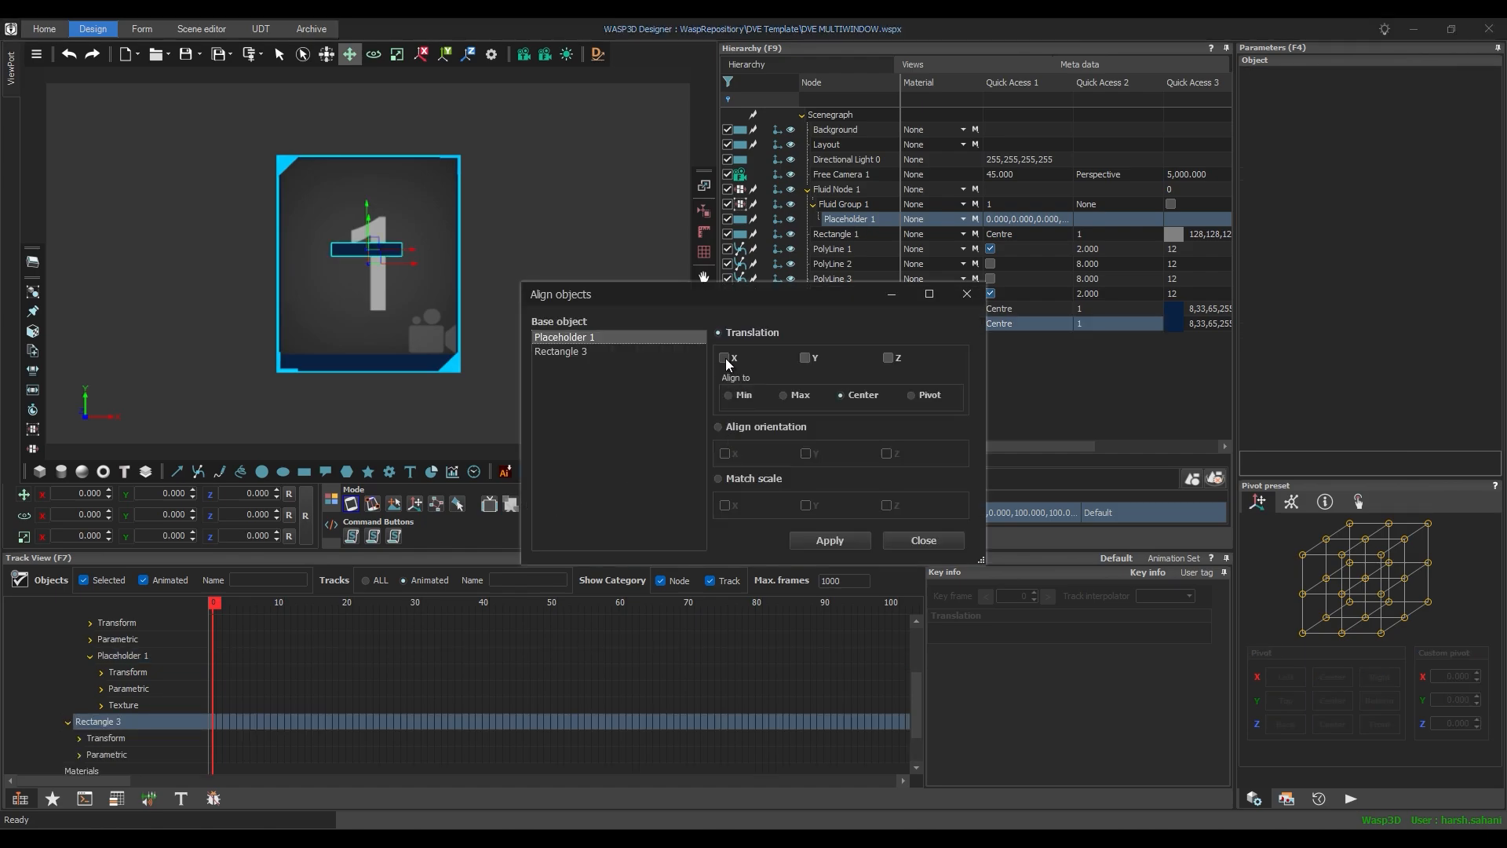
{"action": "left_click", "coordinate": [835, 540]}
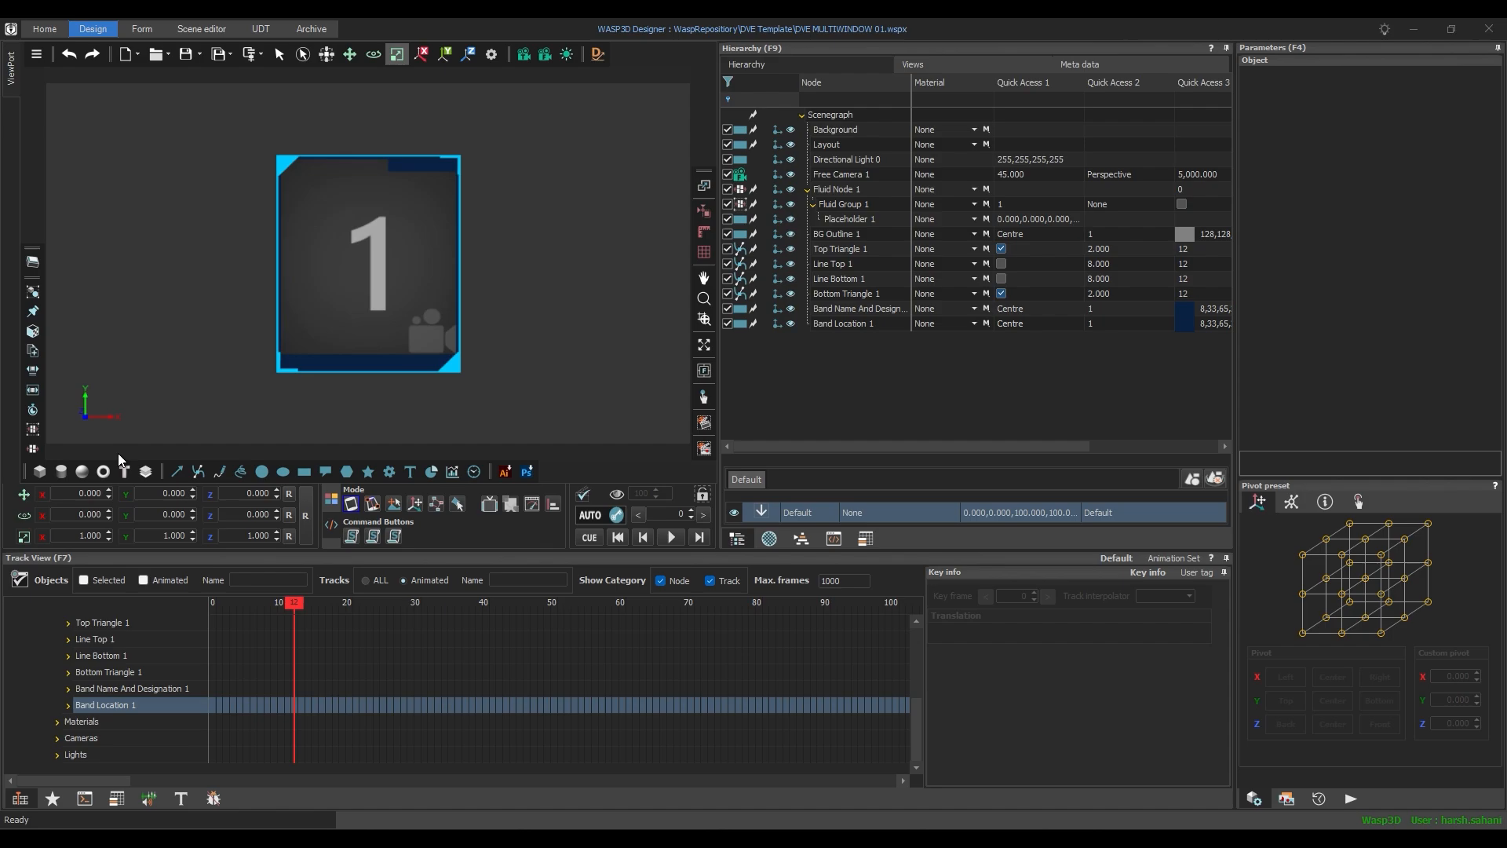
- Add a 3D text object at Z -1 and scale it uniformly to 0.6
{"action": "left_click", "coordinate": [125, 472]}
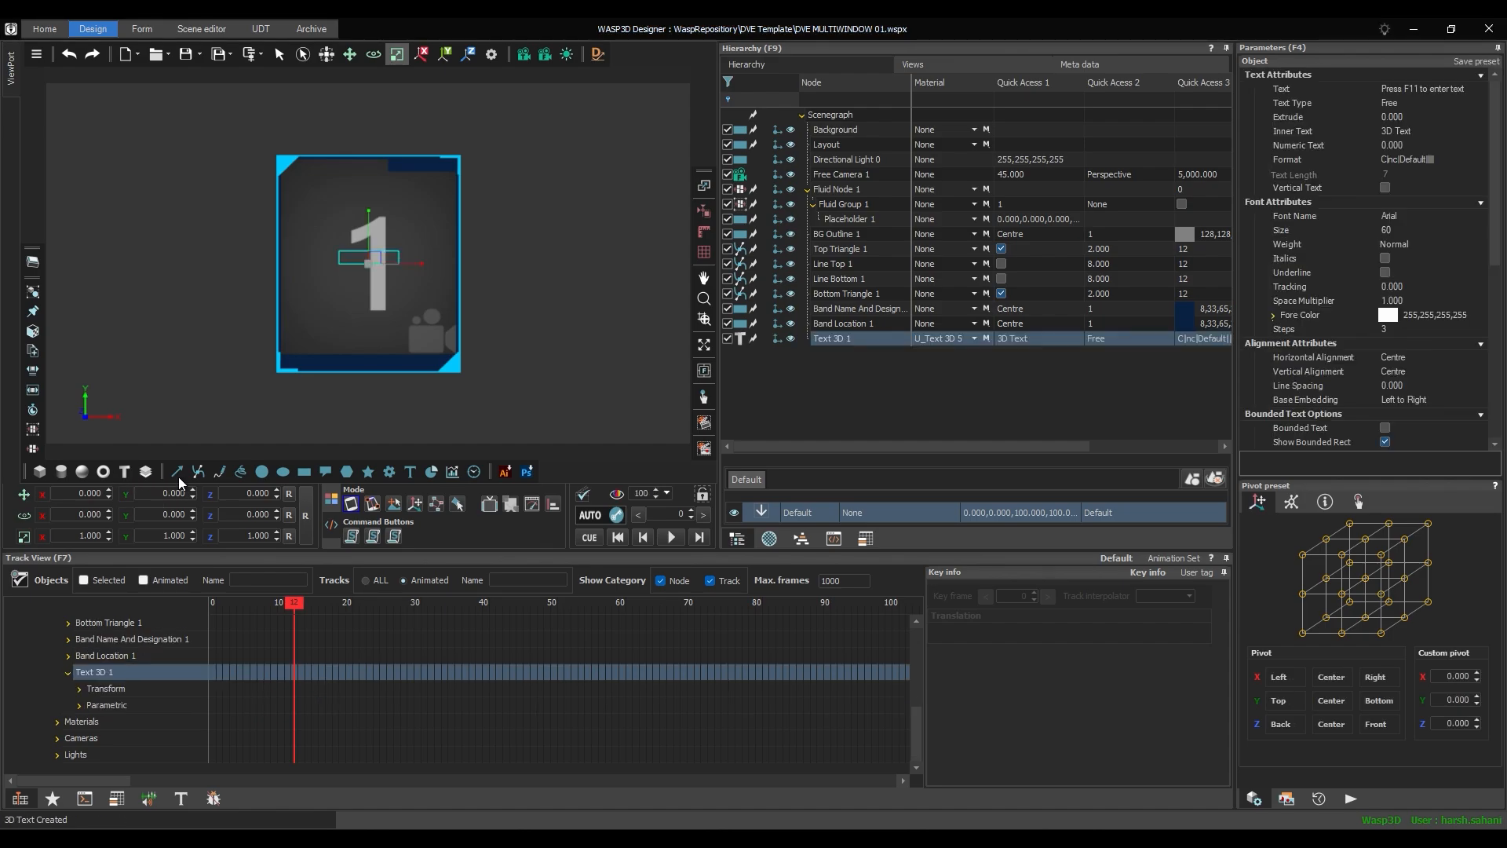
{"action": "left_click", "coordinate": [276, 497]}
{"action": "left_click", "coordinate": [21, 538]}
{"action": "double_click", "coordinate": [174, 536]}
{"action": "type", "text": ".6"}
{"action": "key", "text": "Return"}
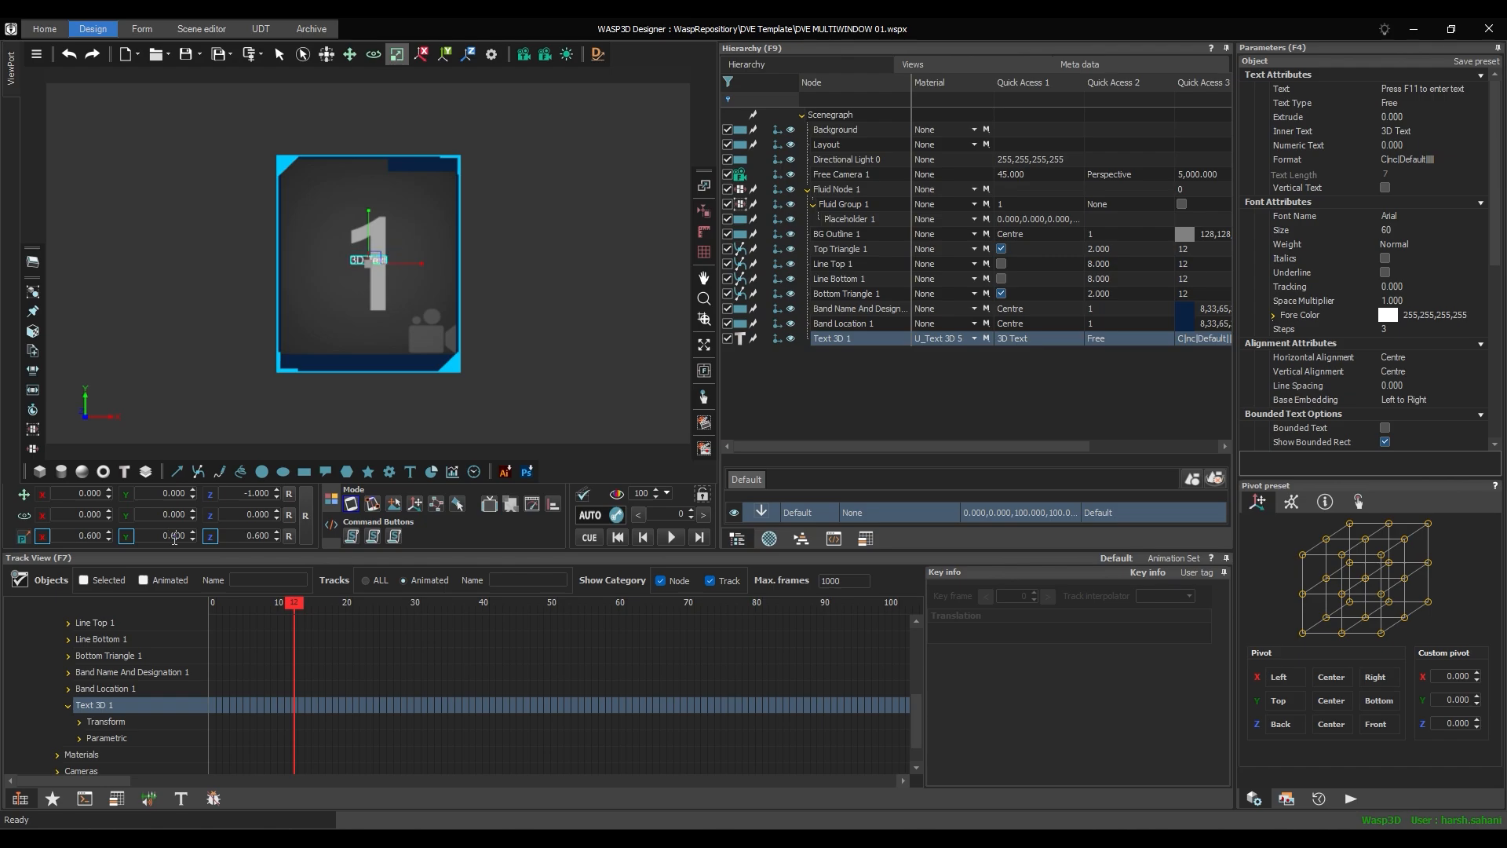
- Make the 3D text bold and bound it to a width of 700 and a height of 60
{"action": "left_click", "coordinate": [1418, 248]}
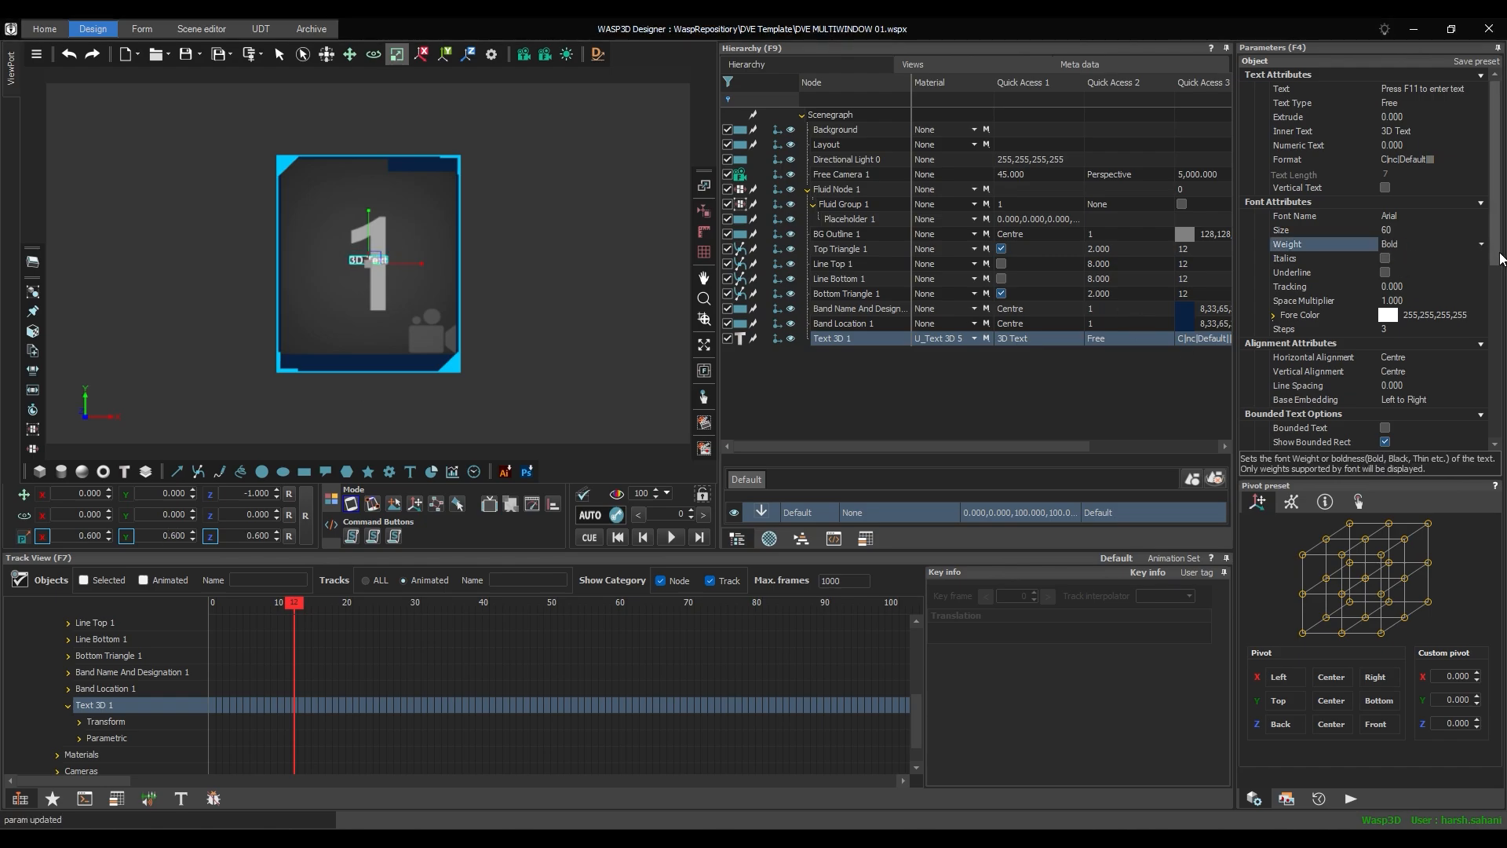
{"action": "scroll", "coordinate": [1393, 279], "scroll_direction": "down", "scroll_amount": 3}
{"action": "left_click", "coordinate": [1386, 287]}
{"action": "left_click", "coordinate": [1409, 328]}
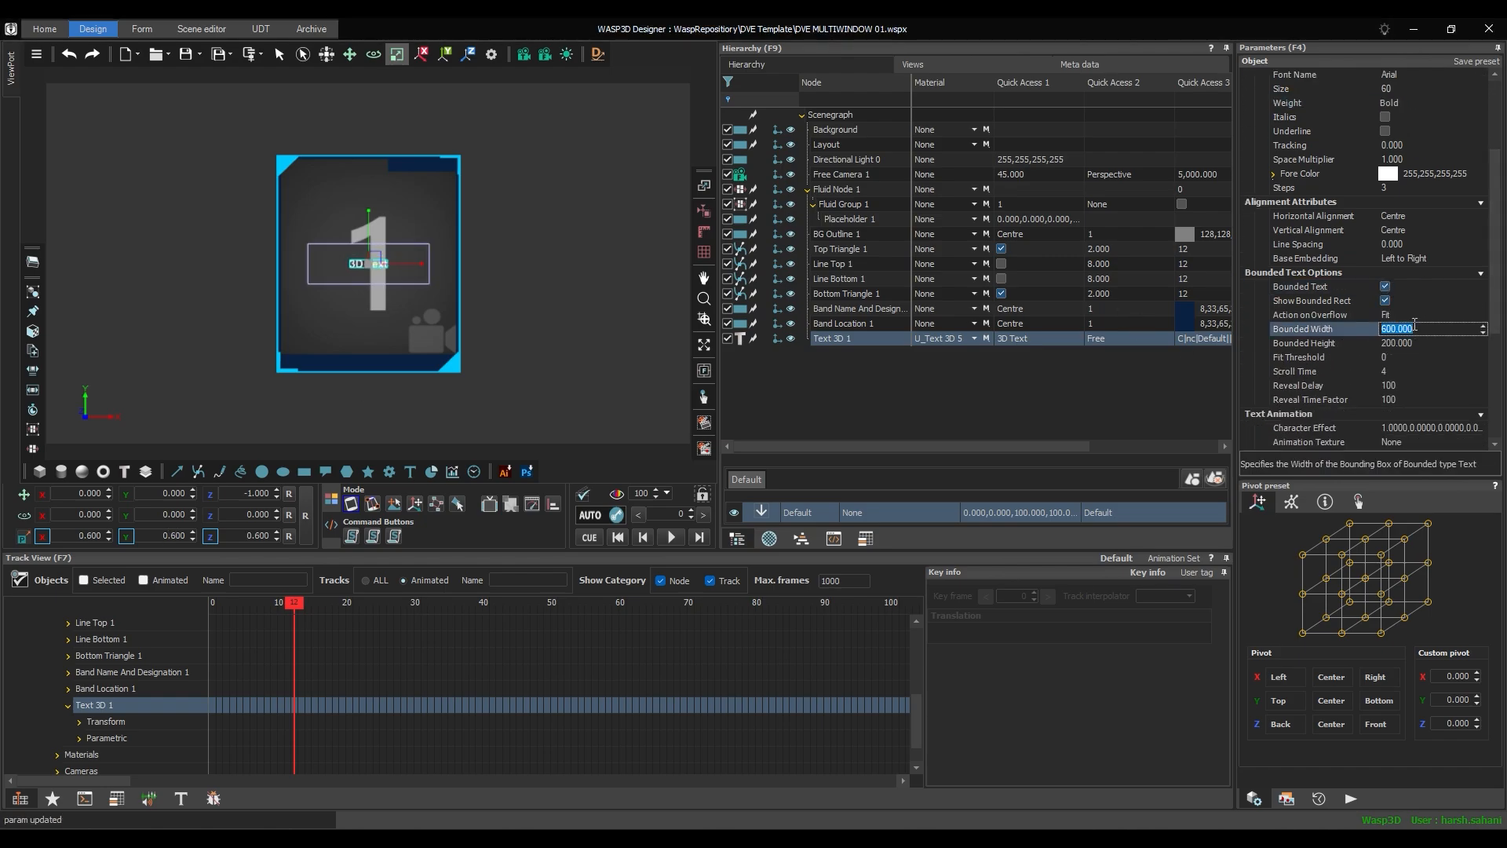
{"action": "type", "text": "700"}
{"action": "left_click", "coordinate": [1422, 343]}
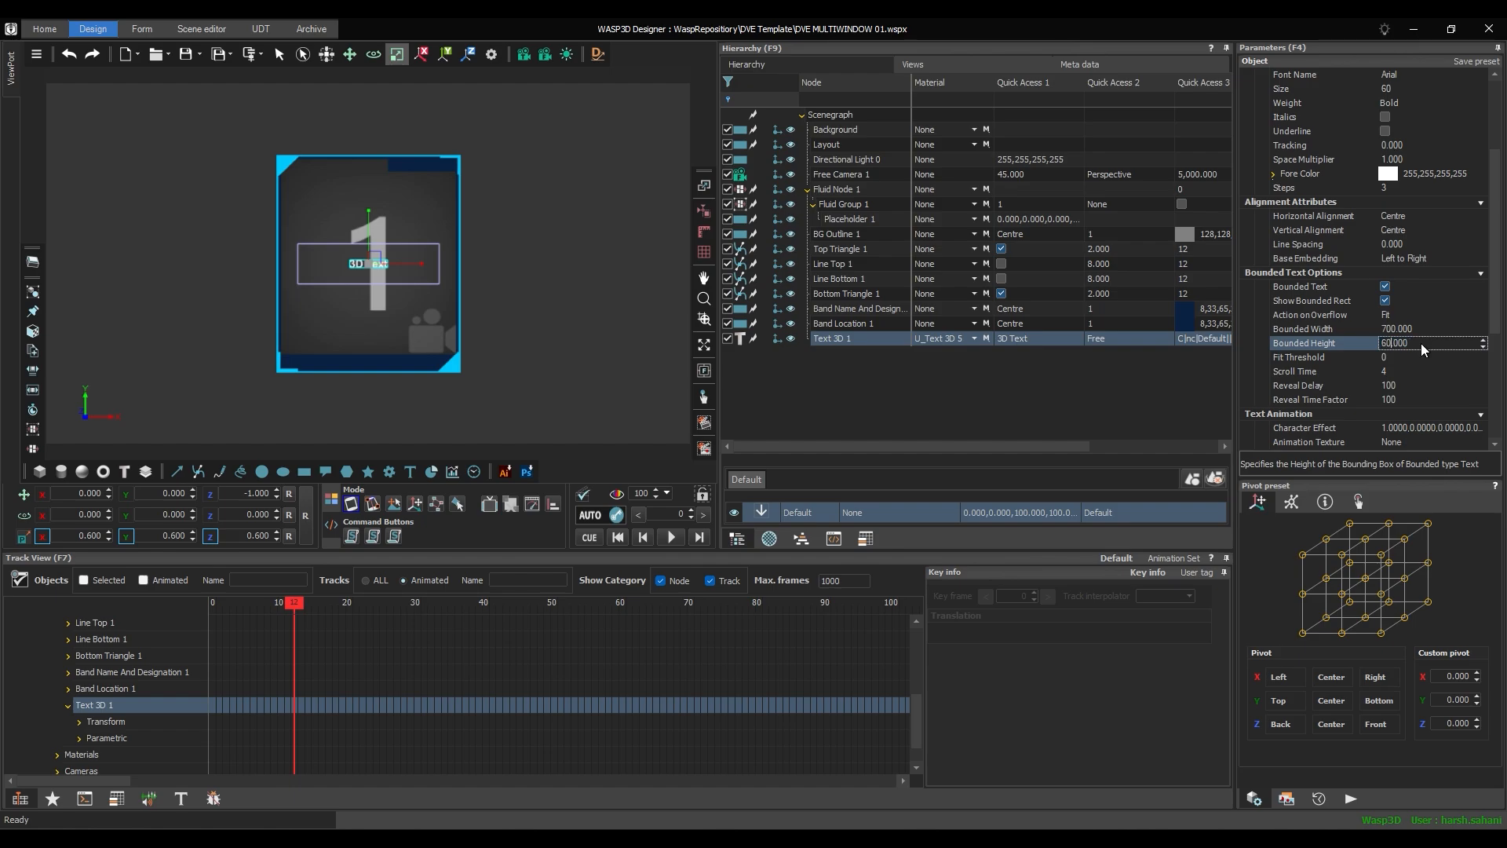
{"action": "key", "text": "Return"}
- Rename the text node to Txt_Anchor Name 1 and set its text to Anchor Name
{"action": "double_click", "coordinate": [835, 341]}
{"action": "type", "text": "Txt"}
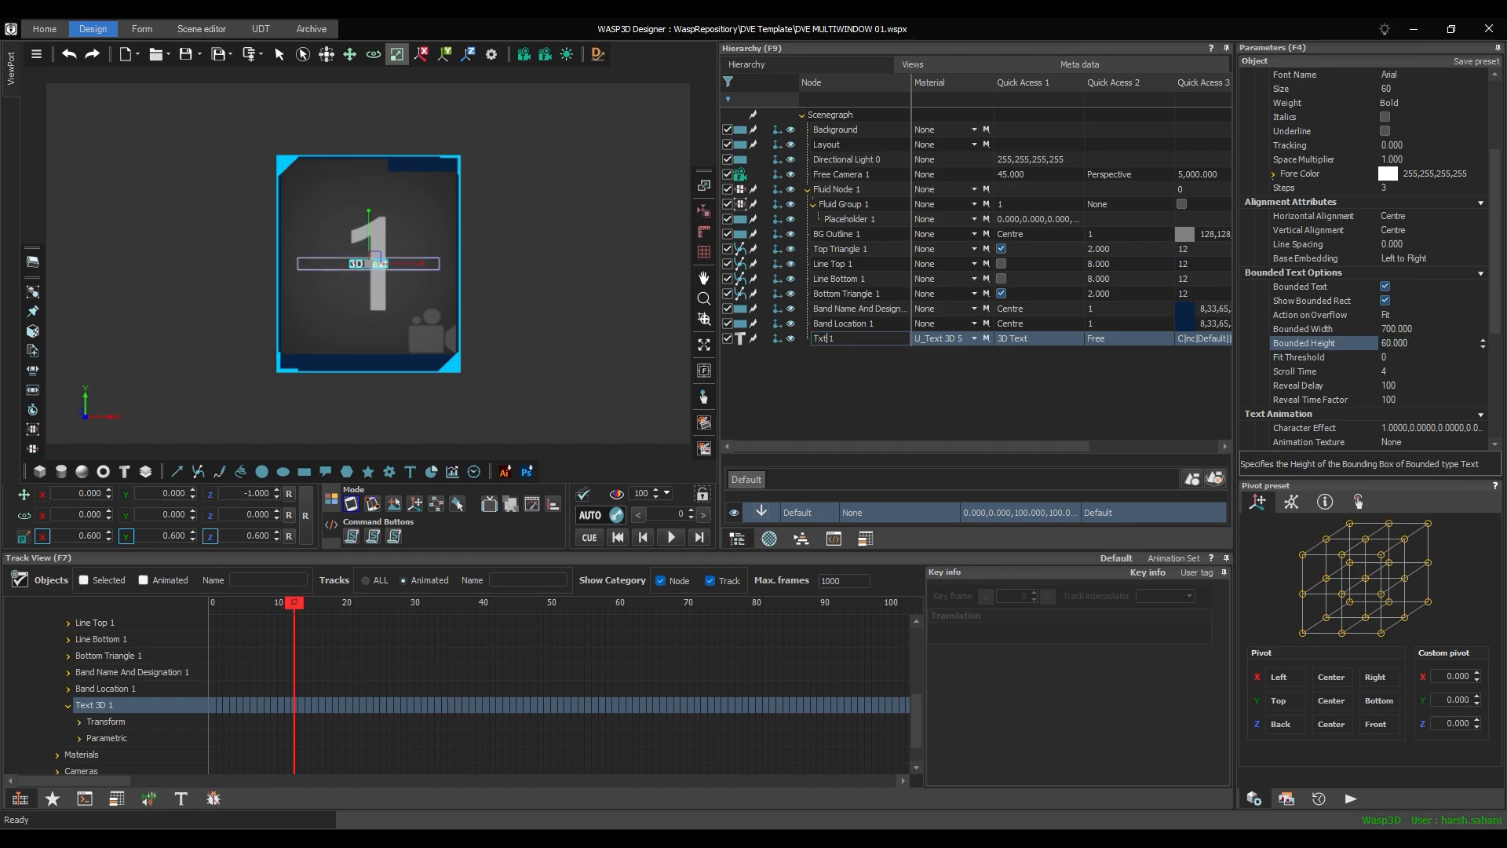
{"action": "type", "text": "_Anchor Name"}
{"action": "key", "text": "Return"}
{"action": "left_click", "coordinate": [1015, 340]}
{"action": "type", "text": "Anchor Name"}
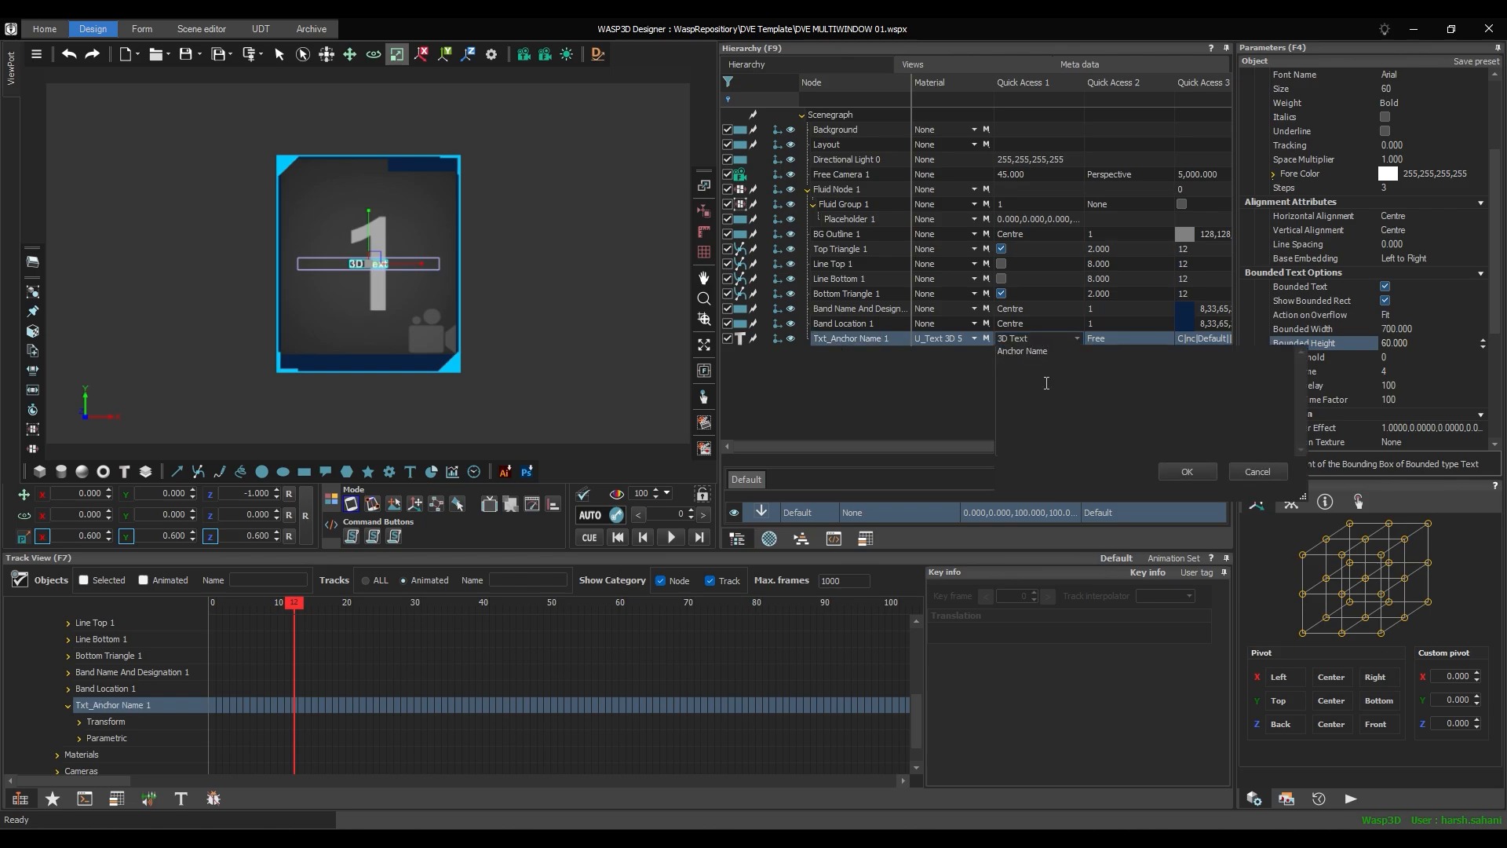
- Align the Anchor Name text to the centre of the Band Name And Designation band
{"action": "left_click", "coordinate": [818, 335]}
{"action": "left_click", "coordinate": [864, 309], "text": "ctrl"}
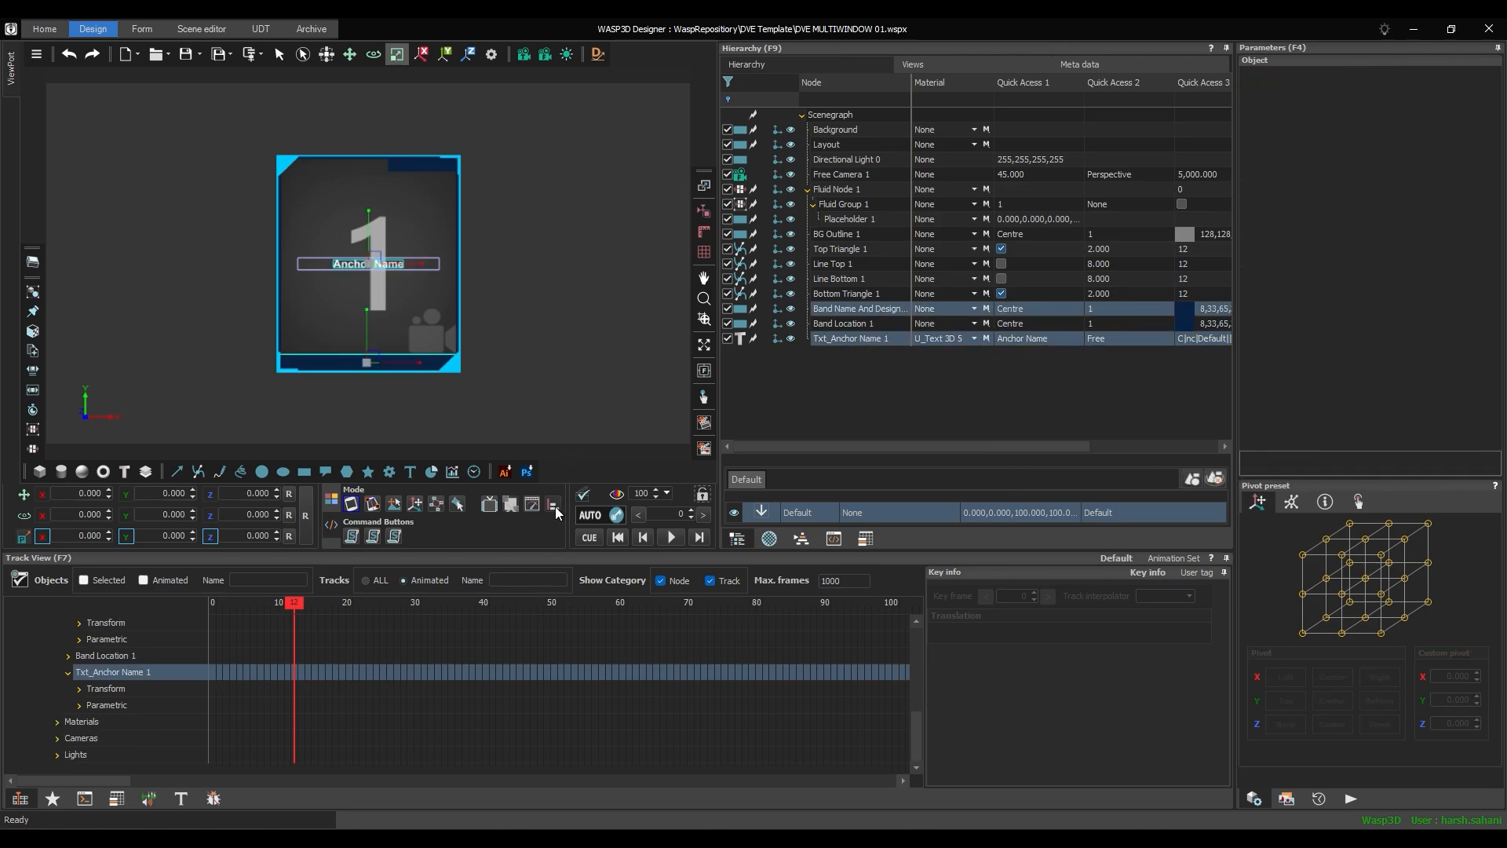
{"action": "left_click", "coordinate": [552, 503]}
{"action": "left_click", "coordinate": [820, 540]}
{"action": "left_click", "coordinate": [909, 540]}
- Duplicate the anchor name text, rename the copy Txt_Designation 1 and set its text to Designation
{"action": "right_click", "coordinate": [860, 341]}
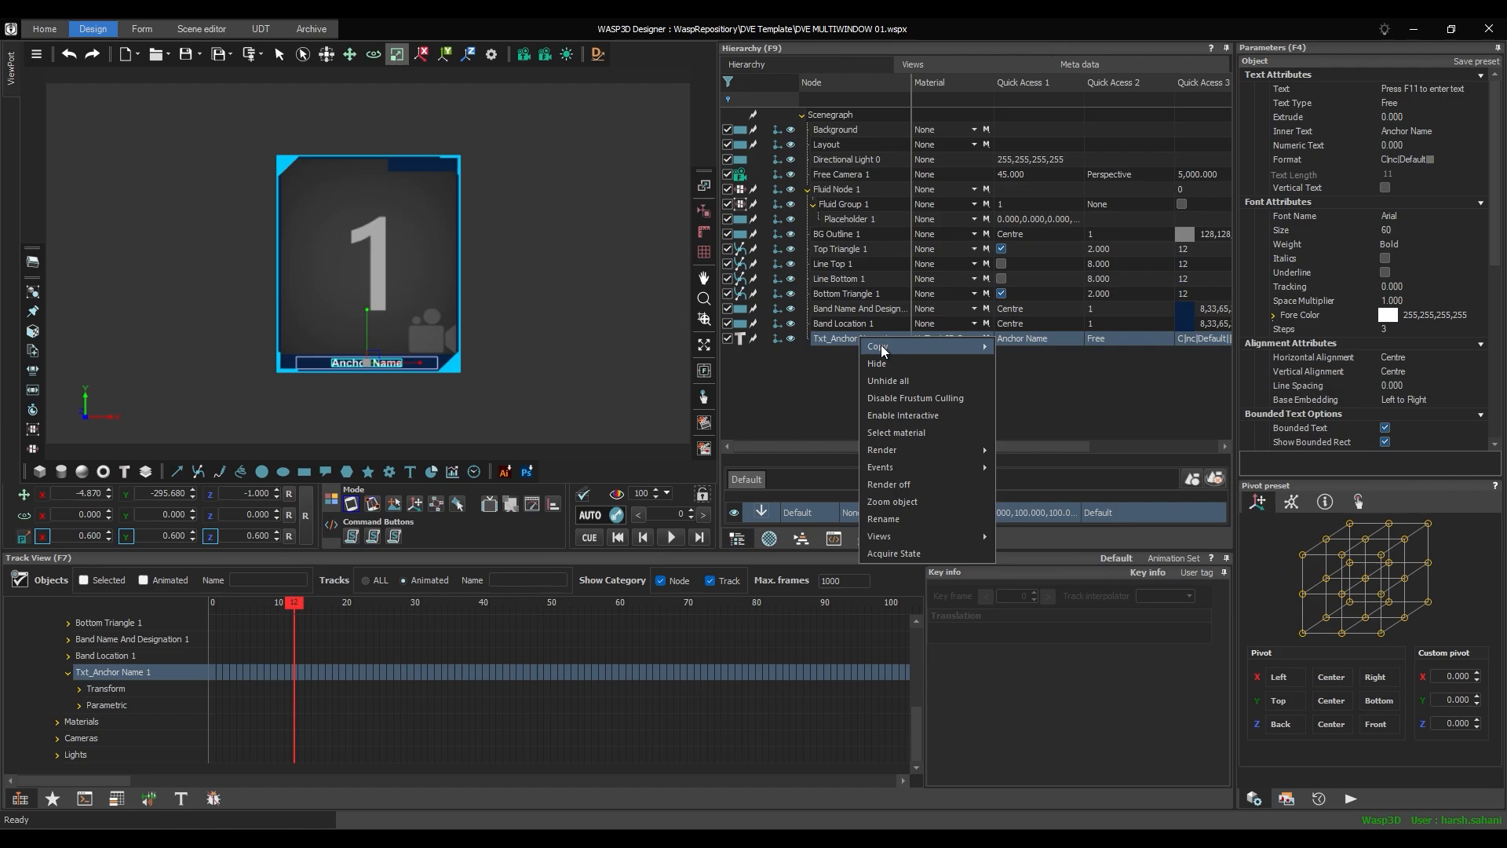
{"action": "left_click", "coordinate": [868, 355]}
{"action": "double_click", "coordinate": [864, 355]}
{"action": "type", "text": "Txt_Designatio"}
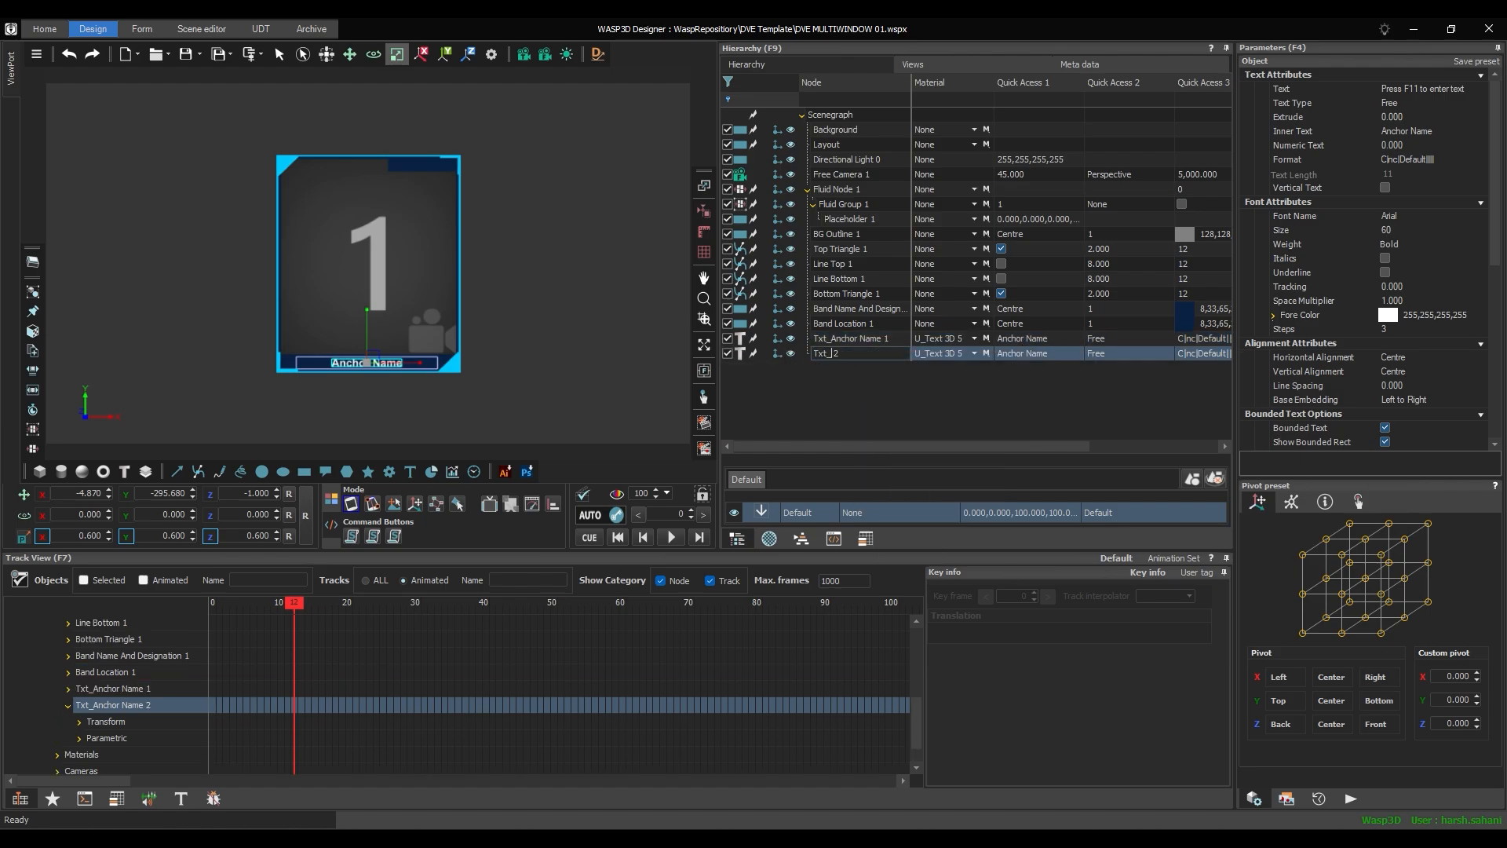
{"action": "type", "text": "n"}
{"action": "key", "text": "Tab"}
{"action": "type", "text": "Designation"}
{"action": "left_click", "coordinate": [1198, 487]}
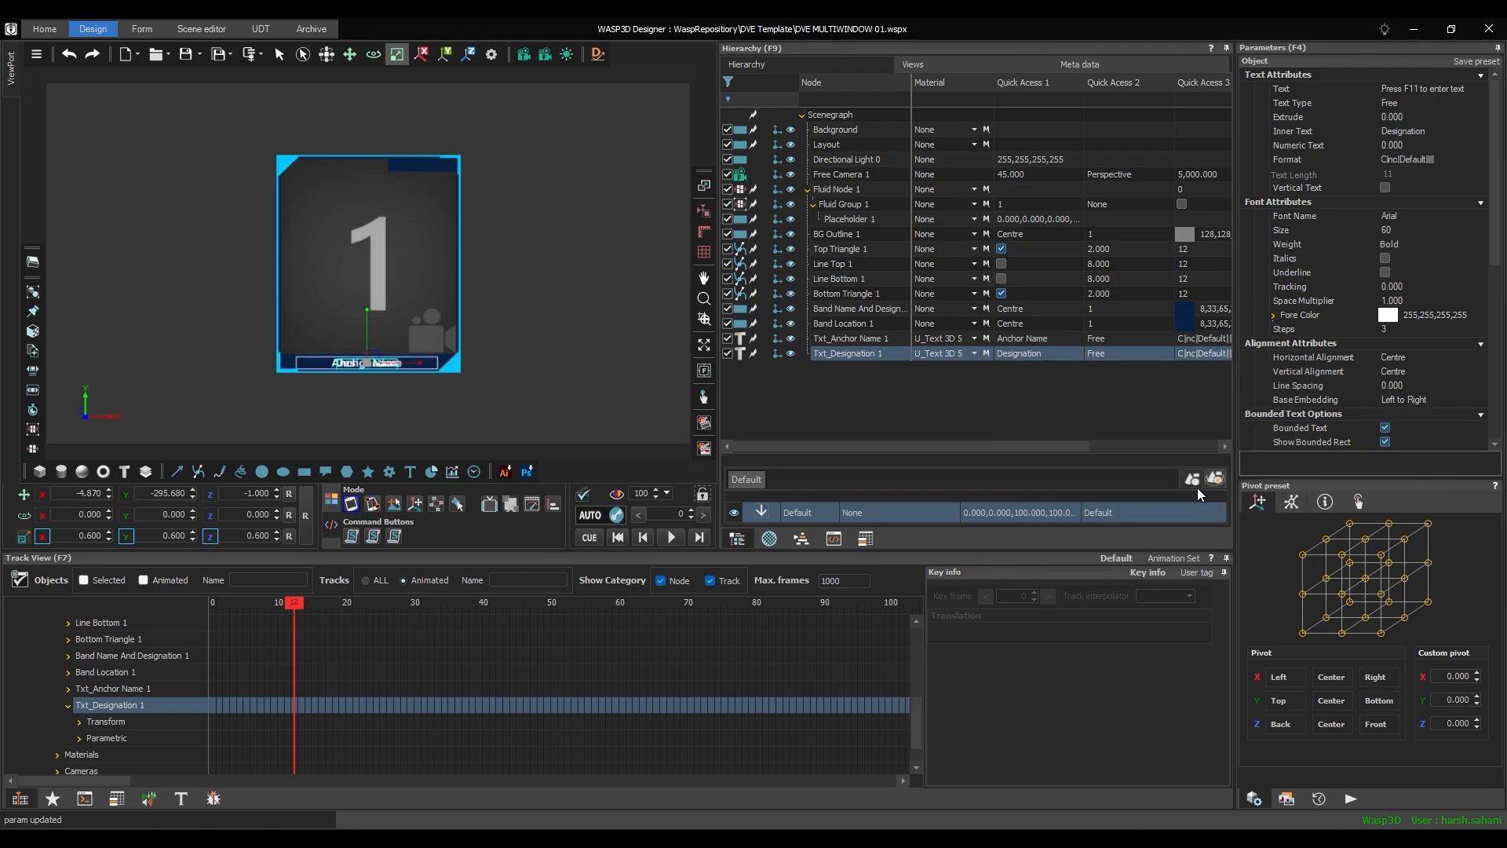
- Duplicate Txt_Designation 1, place the copy at Y -28.68 and scale it uniformly to 0.5
{"action": "right_click", "coordinate": [832, 354]}
{"action": "left_click", "coordinate": [859, 375]}
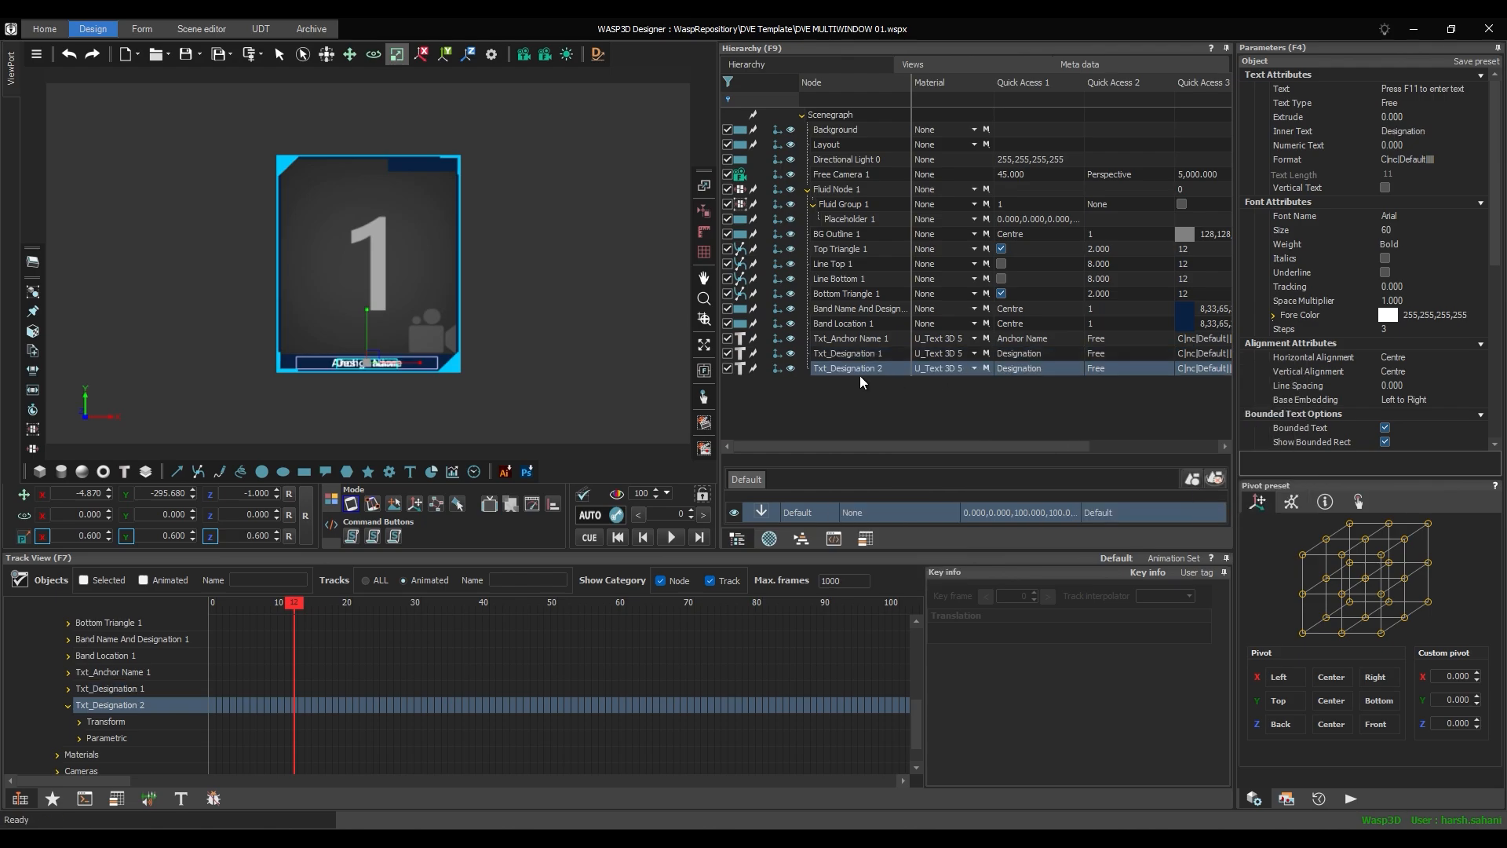
{"action": "type", "text": "-28.68"}
{"action": "key", "text": "Return"}
{"action": "double_click", "coordinate": [163, 535]}
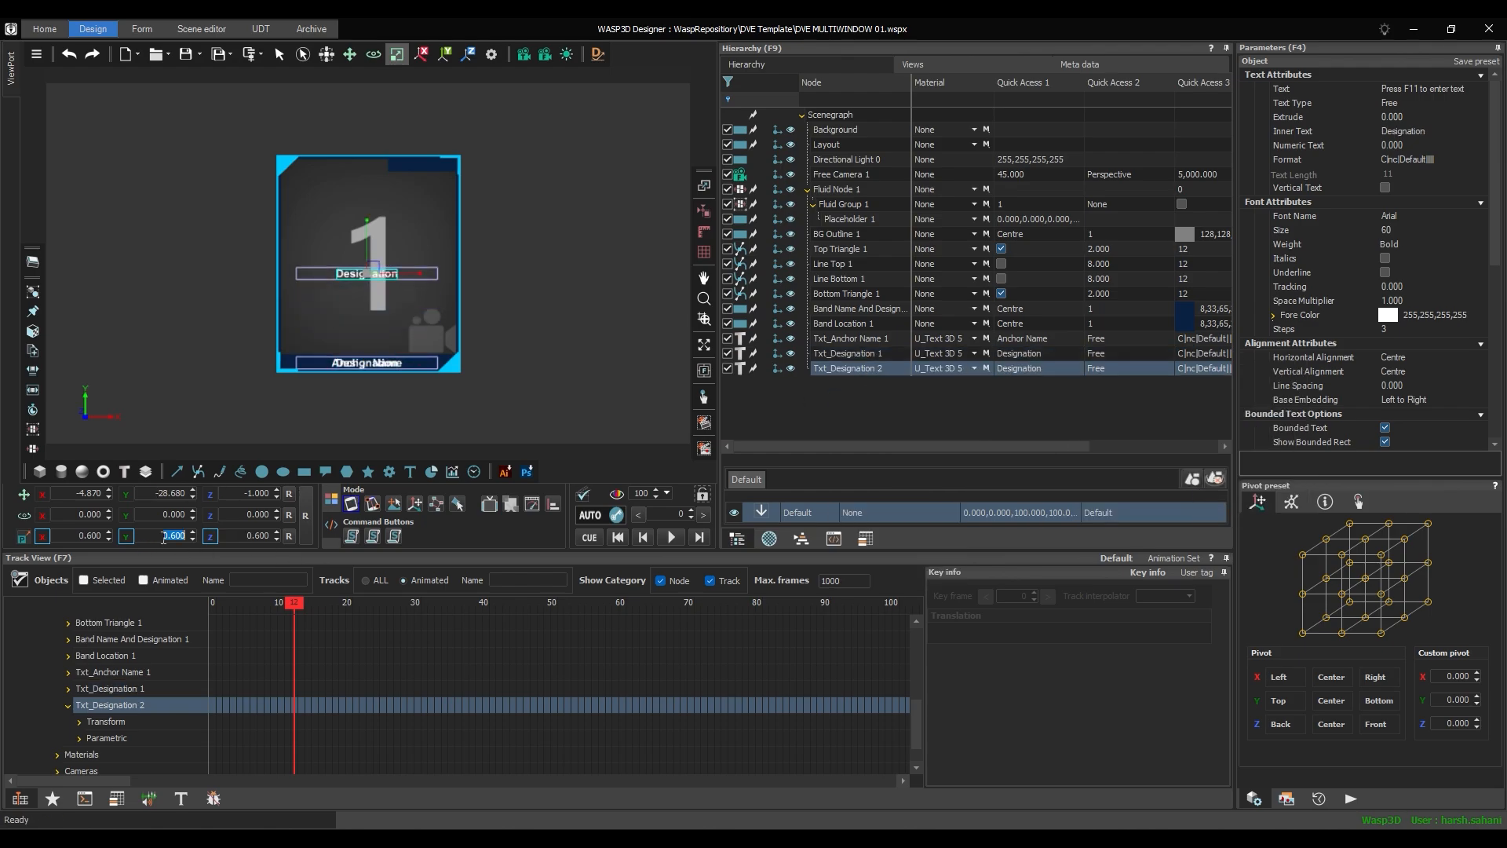
{"action": "type", "text": "0.5"}
{"action": "key", "text": "Return"}
- Rename the copied text node to Txt_Location 1 and set its text to Location
{"action": "double_click", "coordinate": [844, 369]}
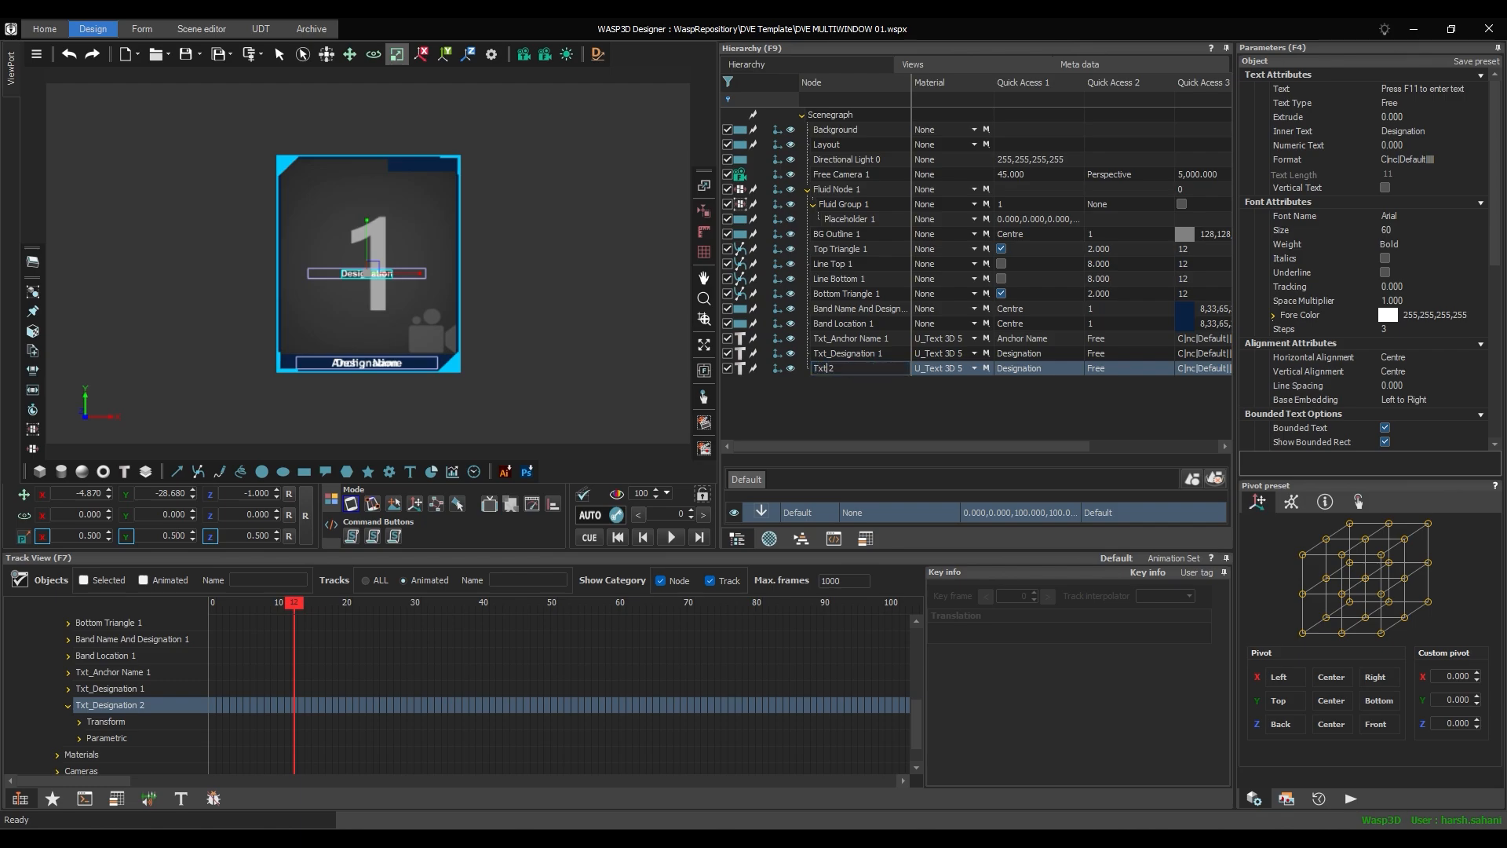
{"action": "type", "text": "Location 1"}
{"action": "key", "text": "Return"}
{"action": "key", "text": "Tab"}
{"action": "key", "text": "Down"}
{"action": "key", "text": "Return"}
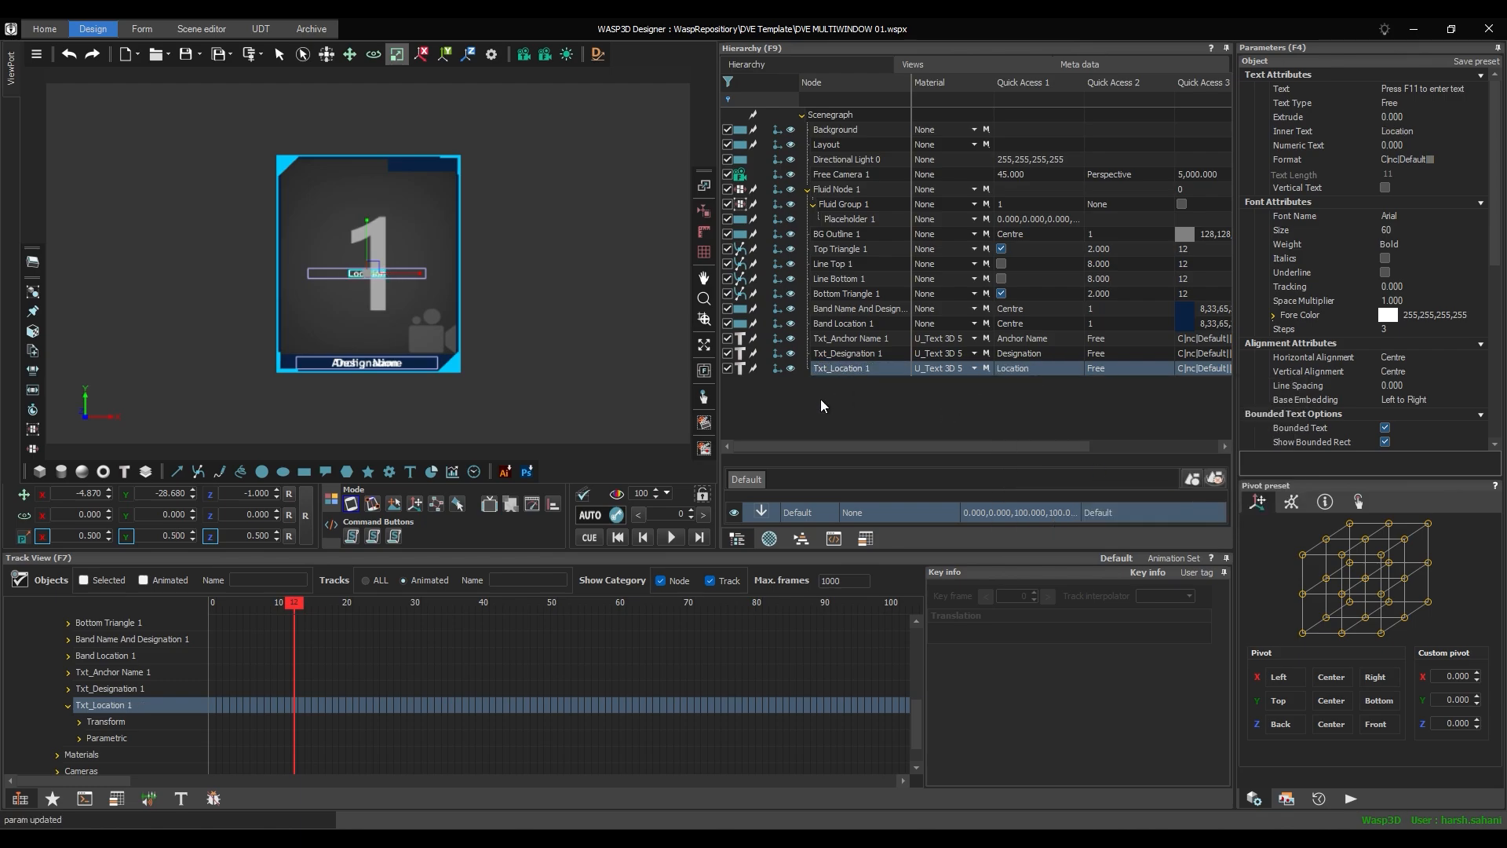
- Set the Location text's weight to Normal and its bounded width to 425
{"action": "left_click", "coordinate": [1405, 244]}
{"action": "left_click", "coordinate": [1405, 258]}
{"action": "scroll", "coordinate": [1427, 413], "scroll_direction": "down", "scroll_amount": 3}
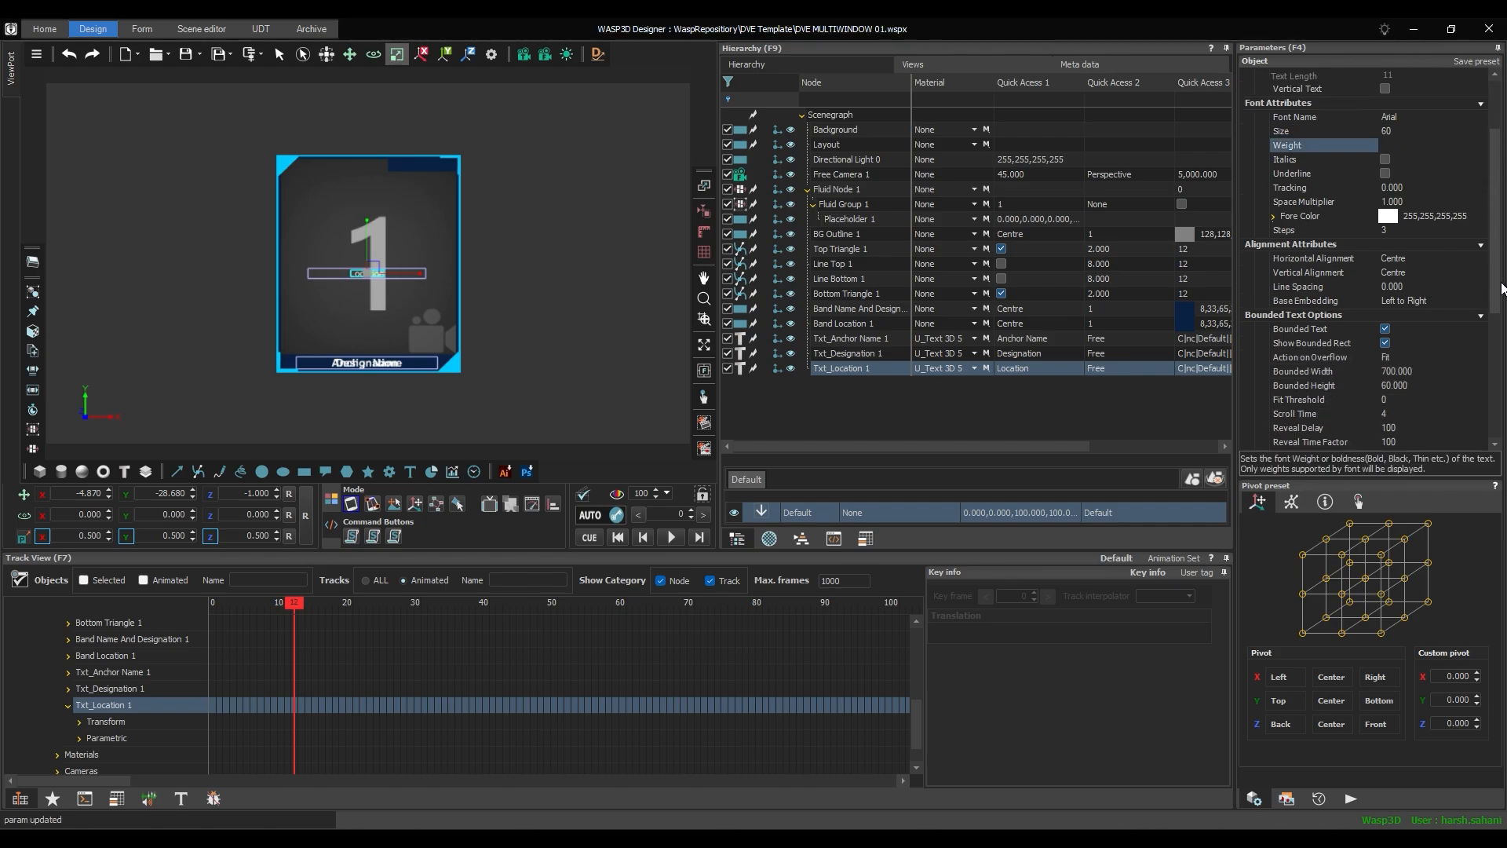
{"action": "left_click", "coordinate": [1424, 371]}
{"action": "type", "text": "425"}
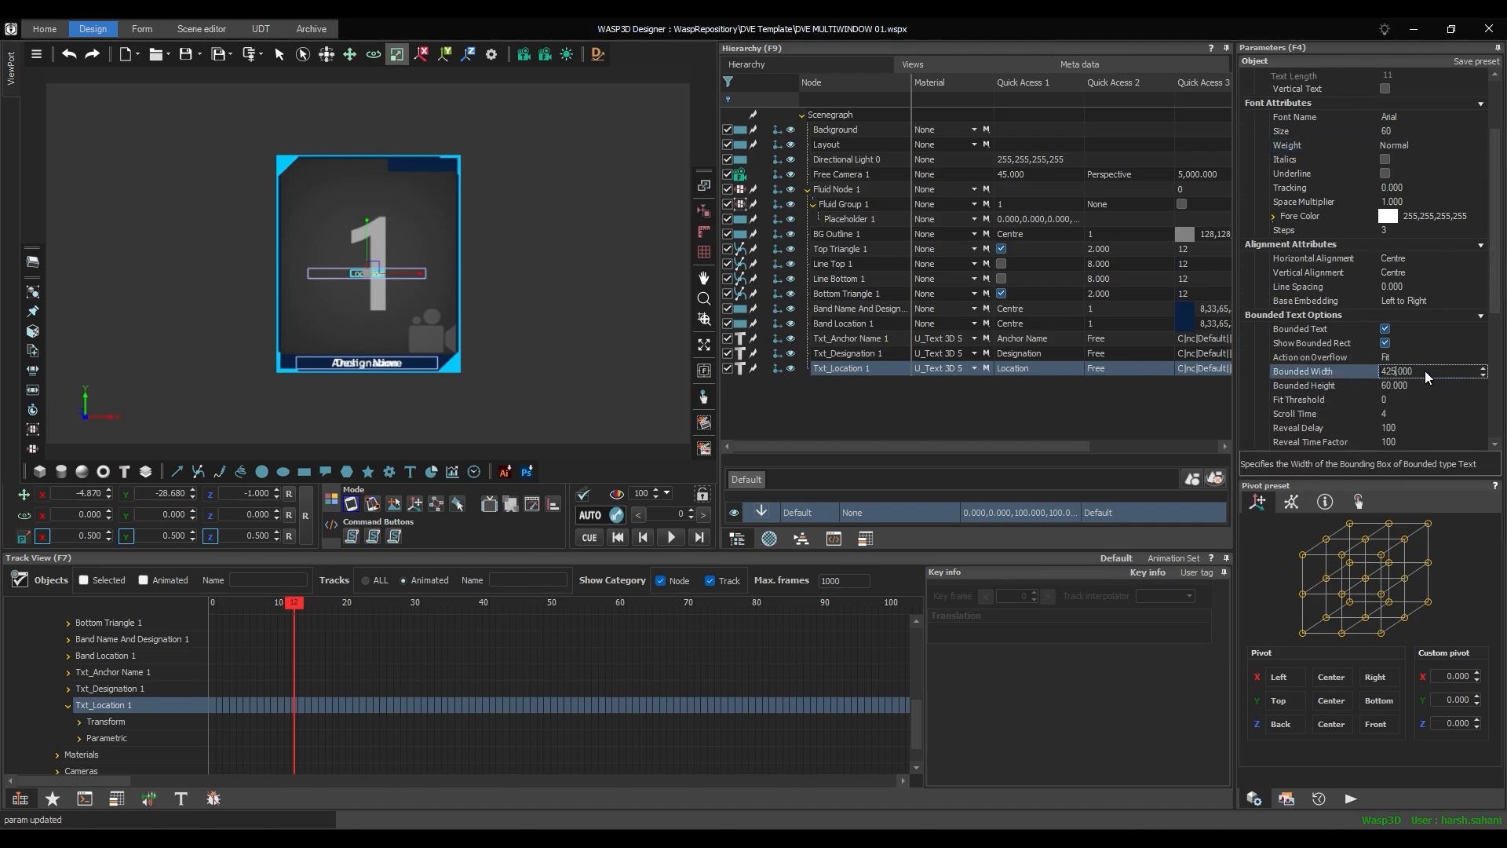
{"action": "key", "text": "Return"}
- Align the Location text to the centre of Band Location 1 in X and Y
{"action": "left_click", "coordinate": [843, 323]}
{"action": "left_click", "coordinate": [837, 368], "text": "ctrl"}
{"action": "left_click", "coordinate": [554, 505]}
{"action": "left_click", "coordinate": [723, 357]}
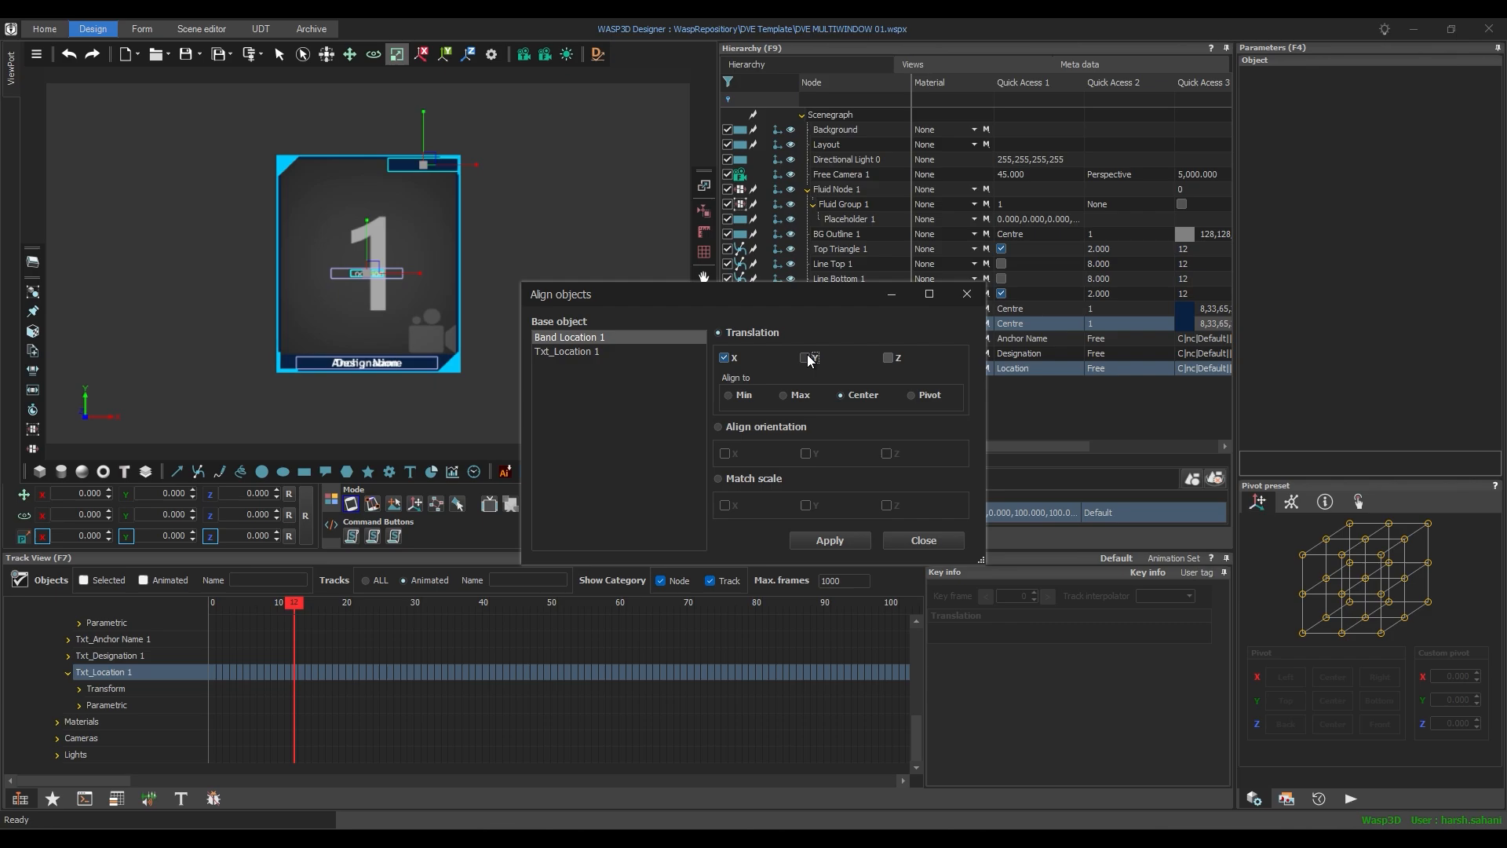
{"action": "left_click", "coordinate": [805, 357]}
{"action": "left_click", "coordinate": [830, 540]}
{"action": "left_click", "coordinate": [925, 540]}
- Group Band Name And Designation_1 with Txt_Anchor Name 1 and Txt_Designation 1, and name the group Grp_Name And Designation_1
{"action": "left_click", "coordinate": [875, 309]}
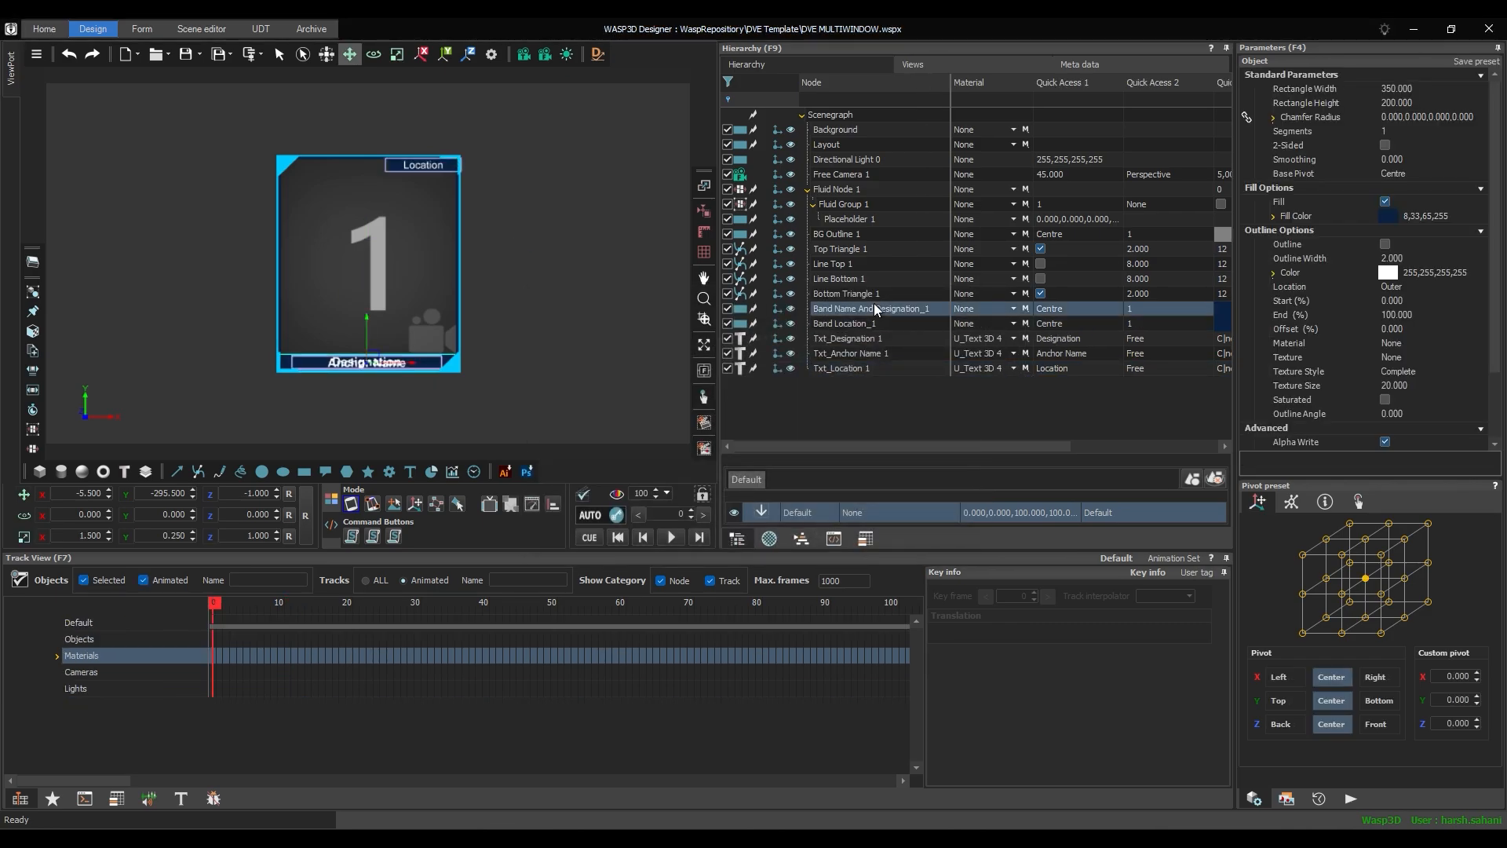
{"action": "left_click", "coordinate": [866, 353], "text": "ctrl"}
{"action": "left_click", "coordinate": [864, 338], "text": "ctrl"}
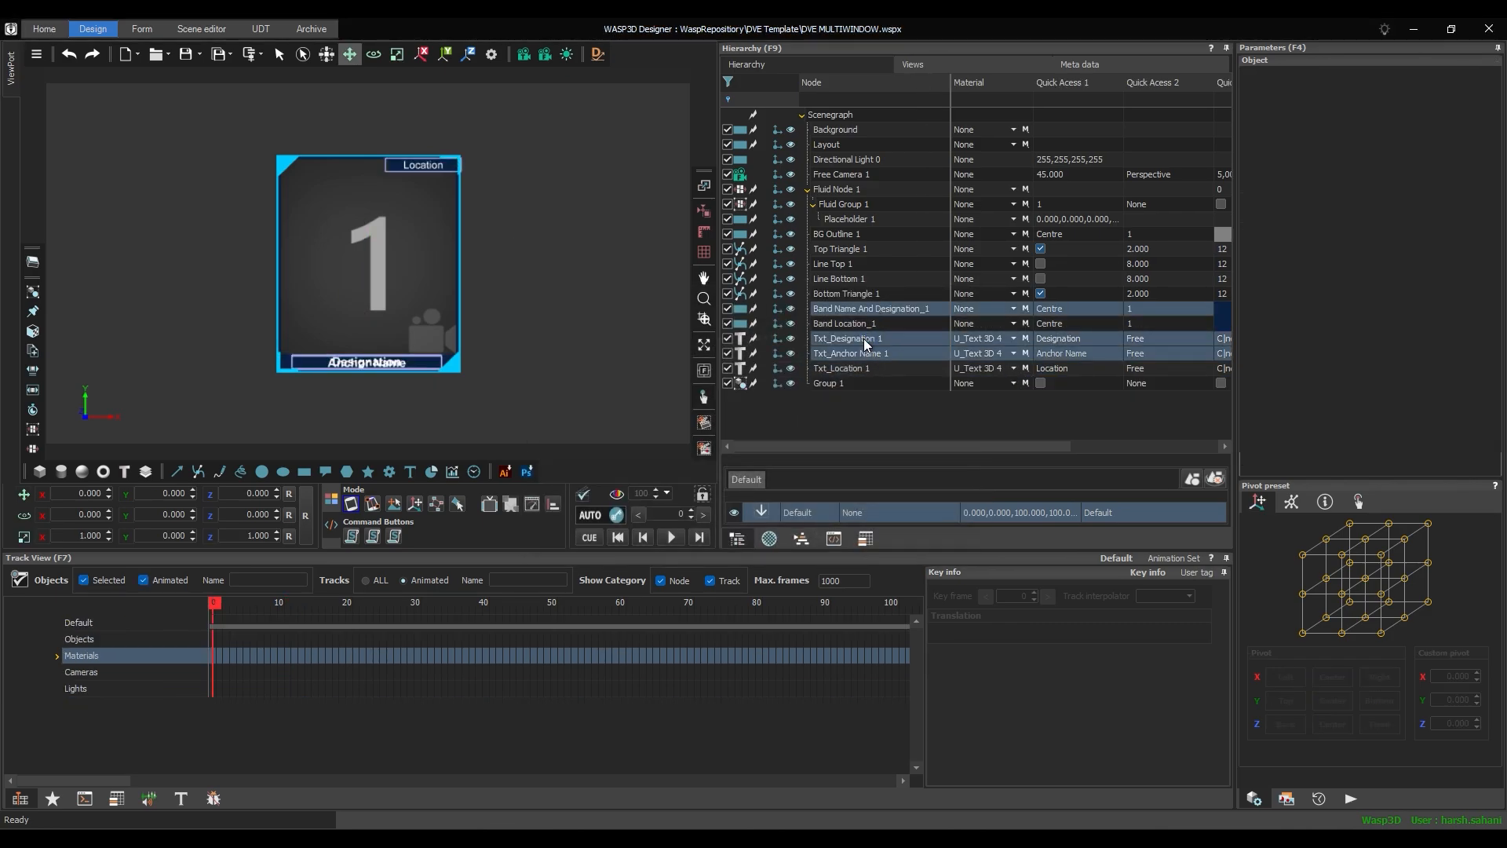
{"action": "key", "text": "ctrl+g"}
{"action": "type", "text": "Gro"}
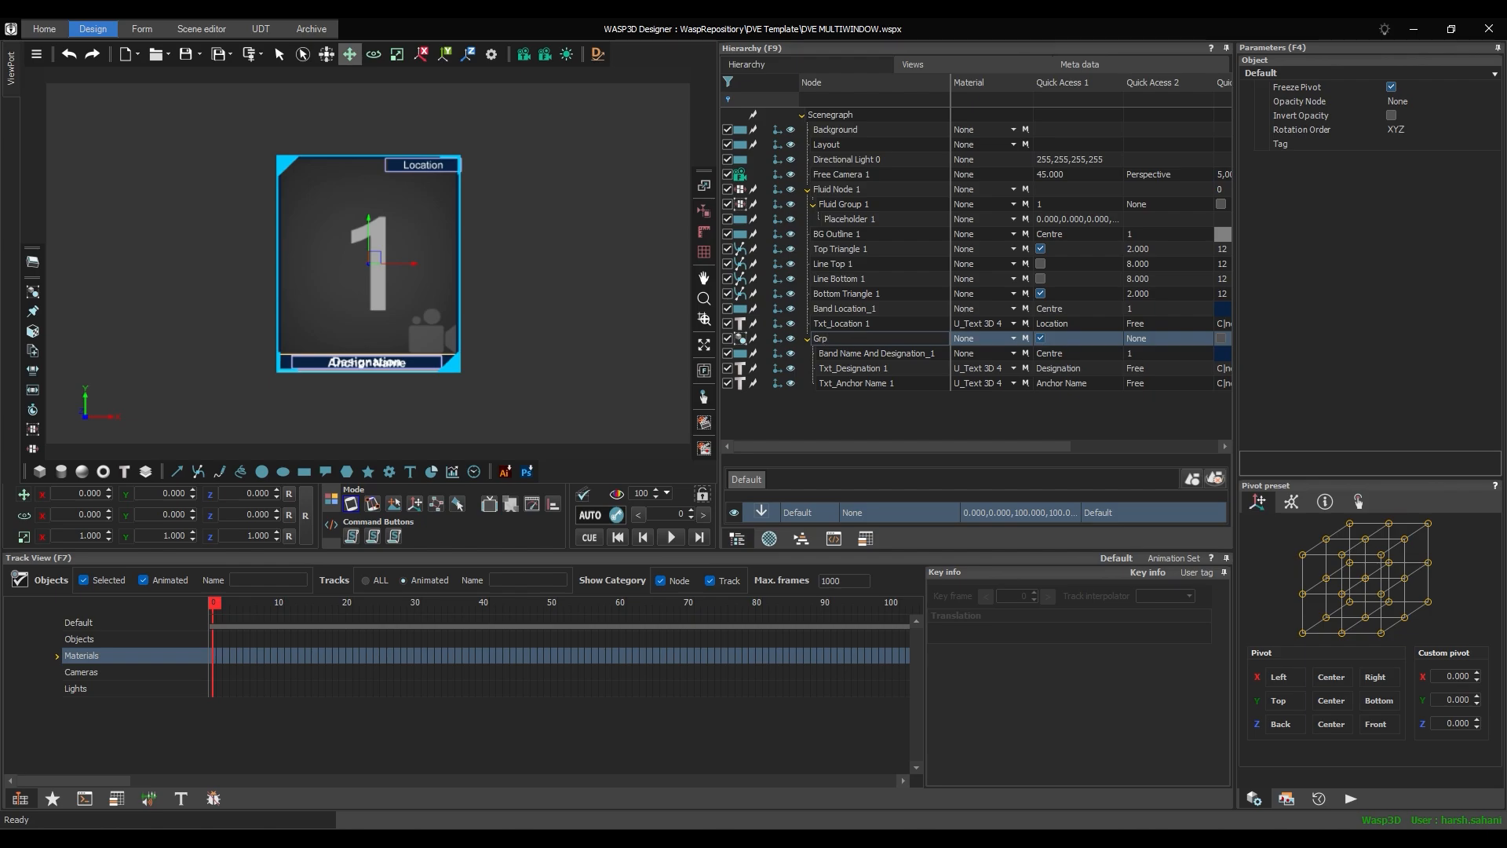
{"action": "left_click_drag", "start_coordinate": [838, 354], "coordinate": [939, 353]}
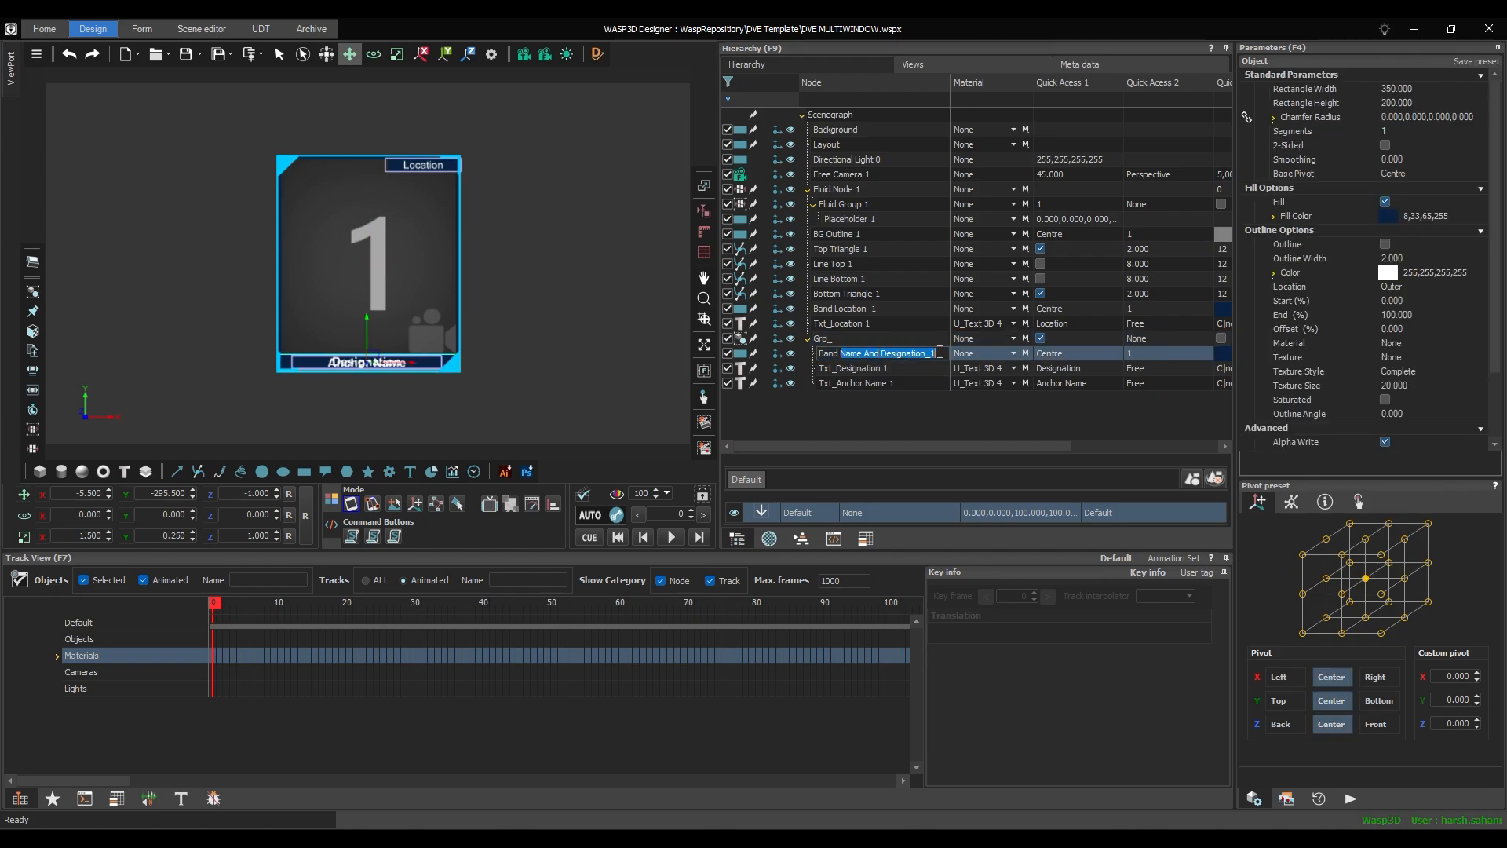
{"action": "key", "text": "ctrl+c"}
{"action": "key", "text": "Escape"}
- Group the anchor name and designation texts inside their parent group as Grp_Txt Name And Designation_1
{"action": "left_click", "coordinate": [860, 372]}
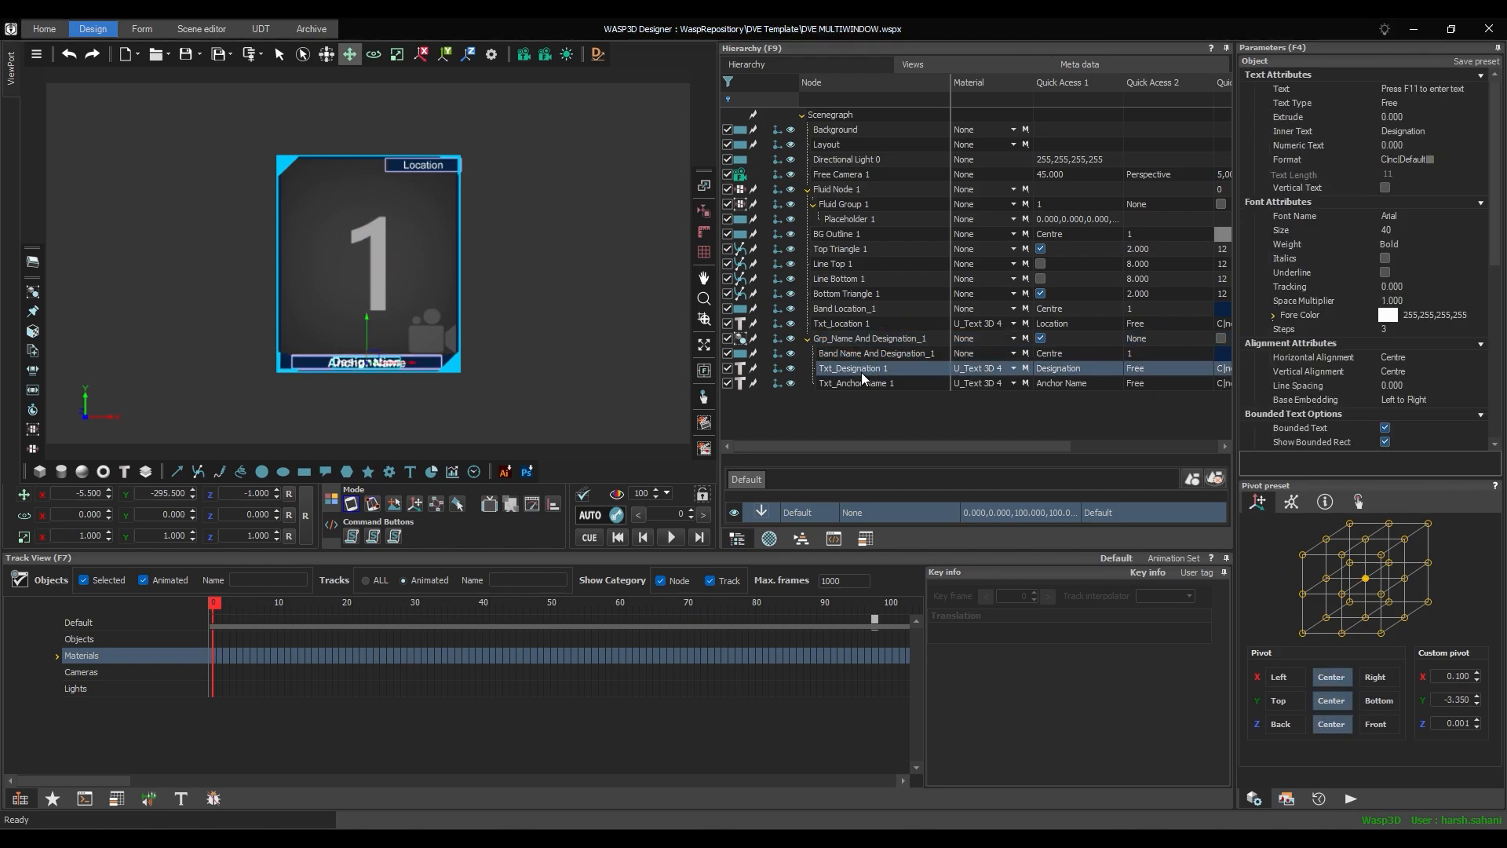
{"action": "double_click", "coordinate": [859, 374]}
{"action": "type", "text": "Grp_Txt"}
{"action": "key", "text": "ctrl+v"}
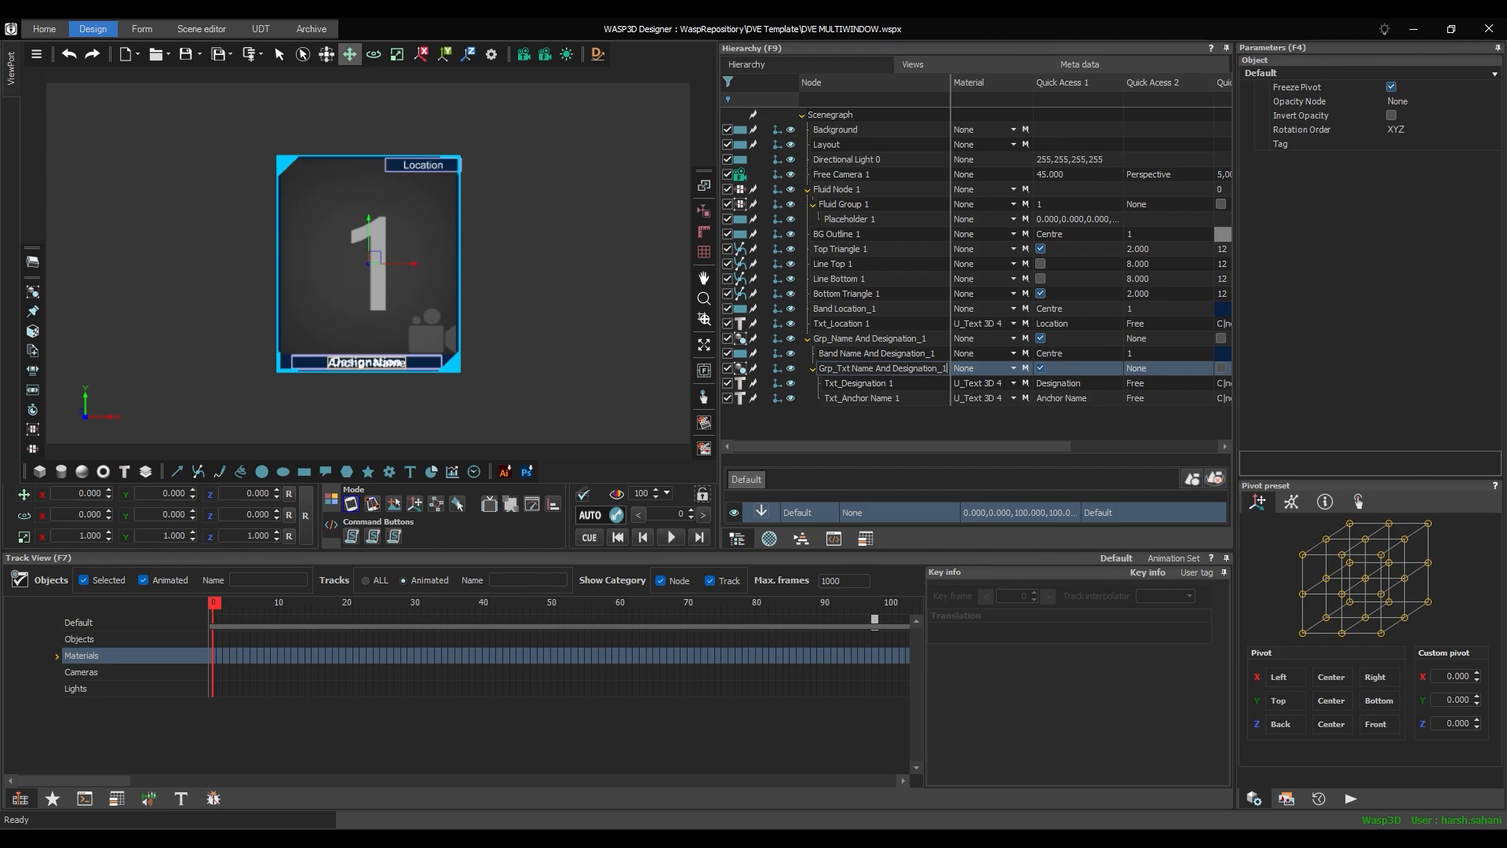
- Replace the underscore before the number with a space in the names of both groups and the name-and-designation band
{"action": "key", "text": "Return"}
{"action": "left_click", "coordinate": [923, 354]}
{"action": "left_click", "coordinate": [887, 339]}
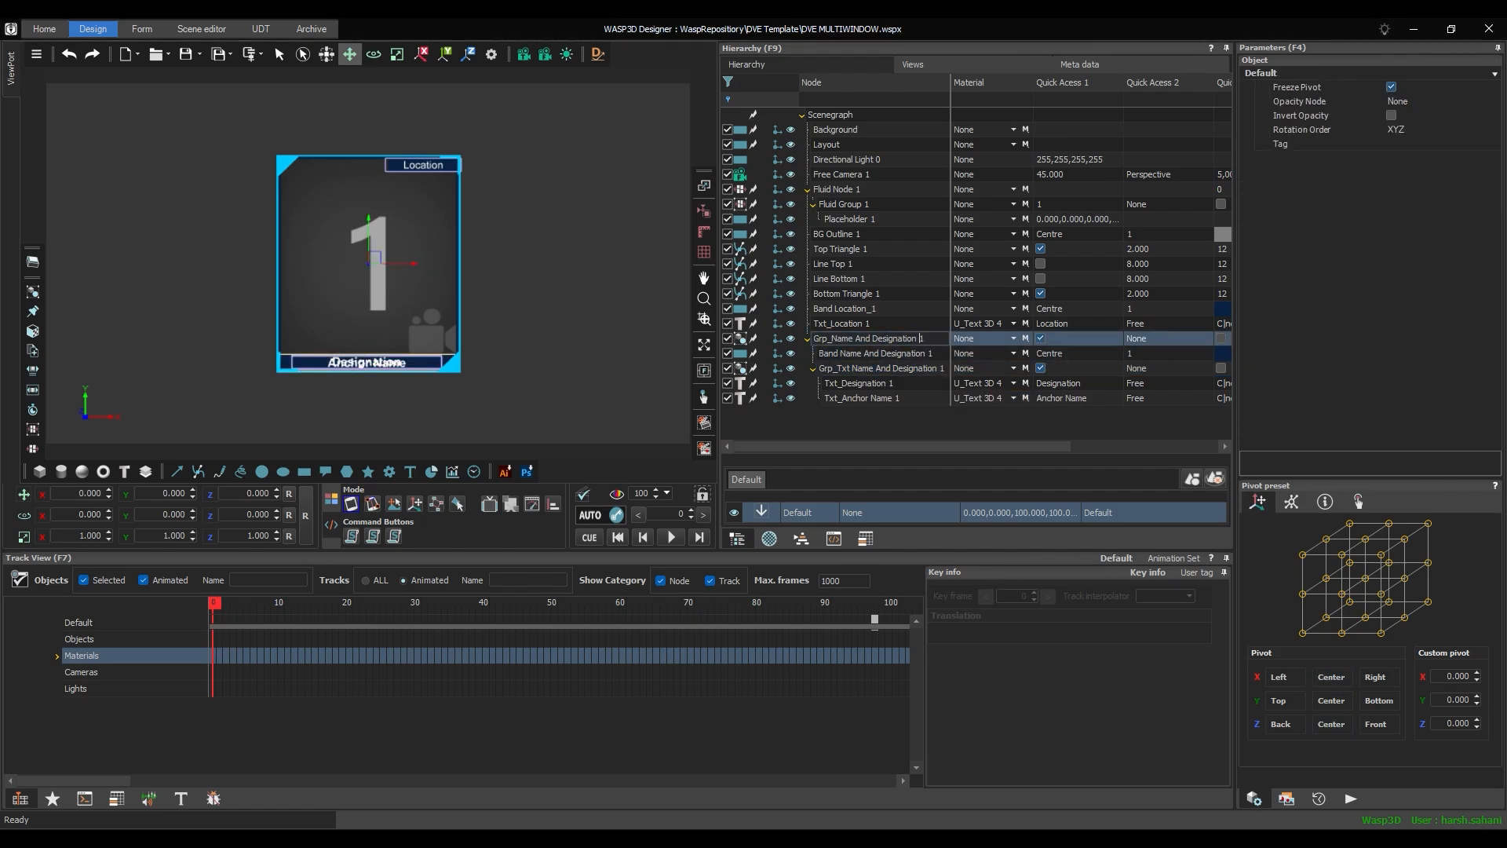
- Group Band Location_1 with Txt_Location 1 and name the group Grp_Location 1
{"action": "left_click", "coordinate": [844, 324]}
{"action": "left_click", "coordinate": [847, 309], "text": "ctrl"}
{"action": "key", "text": "ctrl+g"}
{"action": "double_click", "coordinate": [836, 383]}
{"action": "type", "text": "Grp"}
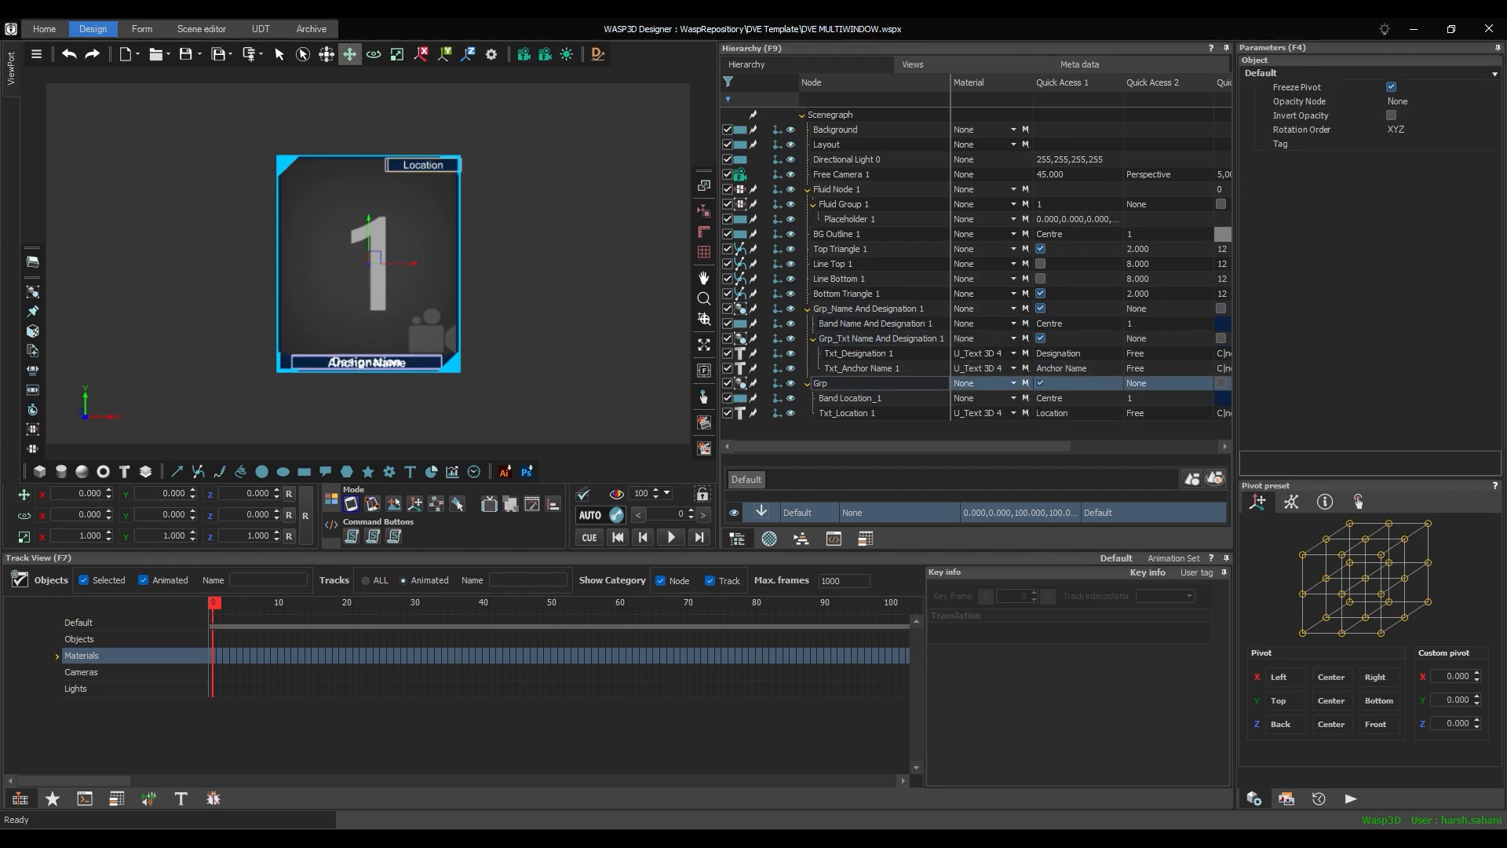
{"action": "type", "text": "_Location 1"}
{"action": "key", "text": "Return"}
- Group the top and bottom triangles and lines, and name the group Grp_Window Element 1
{"action": "left_click", "coordinate": [832, 246]}
{"action": "left_click", "coordinate": [847, 293], "text": "shift"}
{"action": "key", "text": "ctrl+g"}
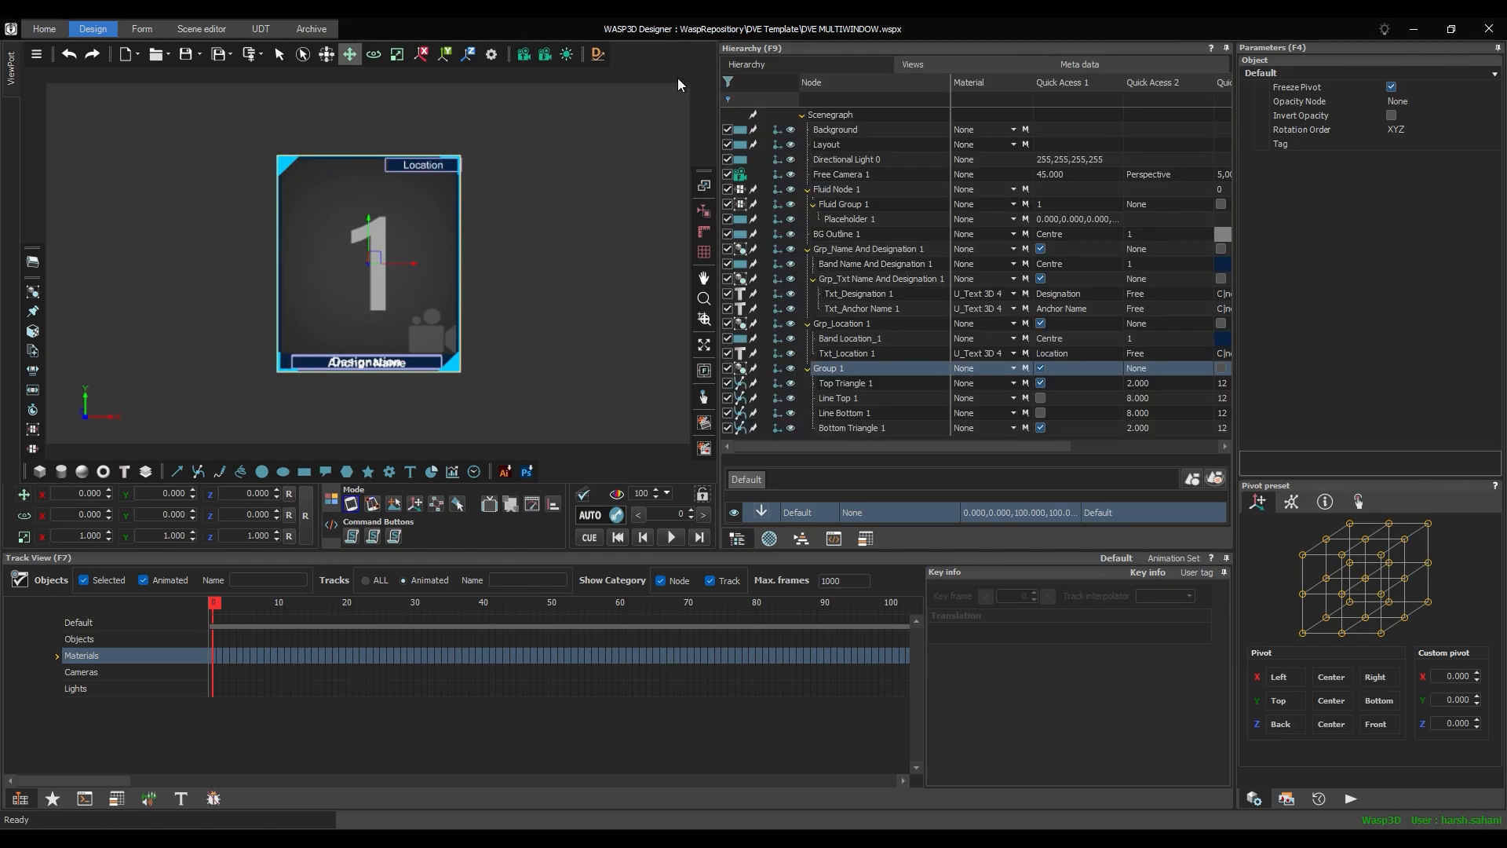
{"action": "double_click", "coordinate": [836, 368]}
{"action": "key", "text": "Right"}
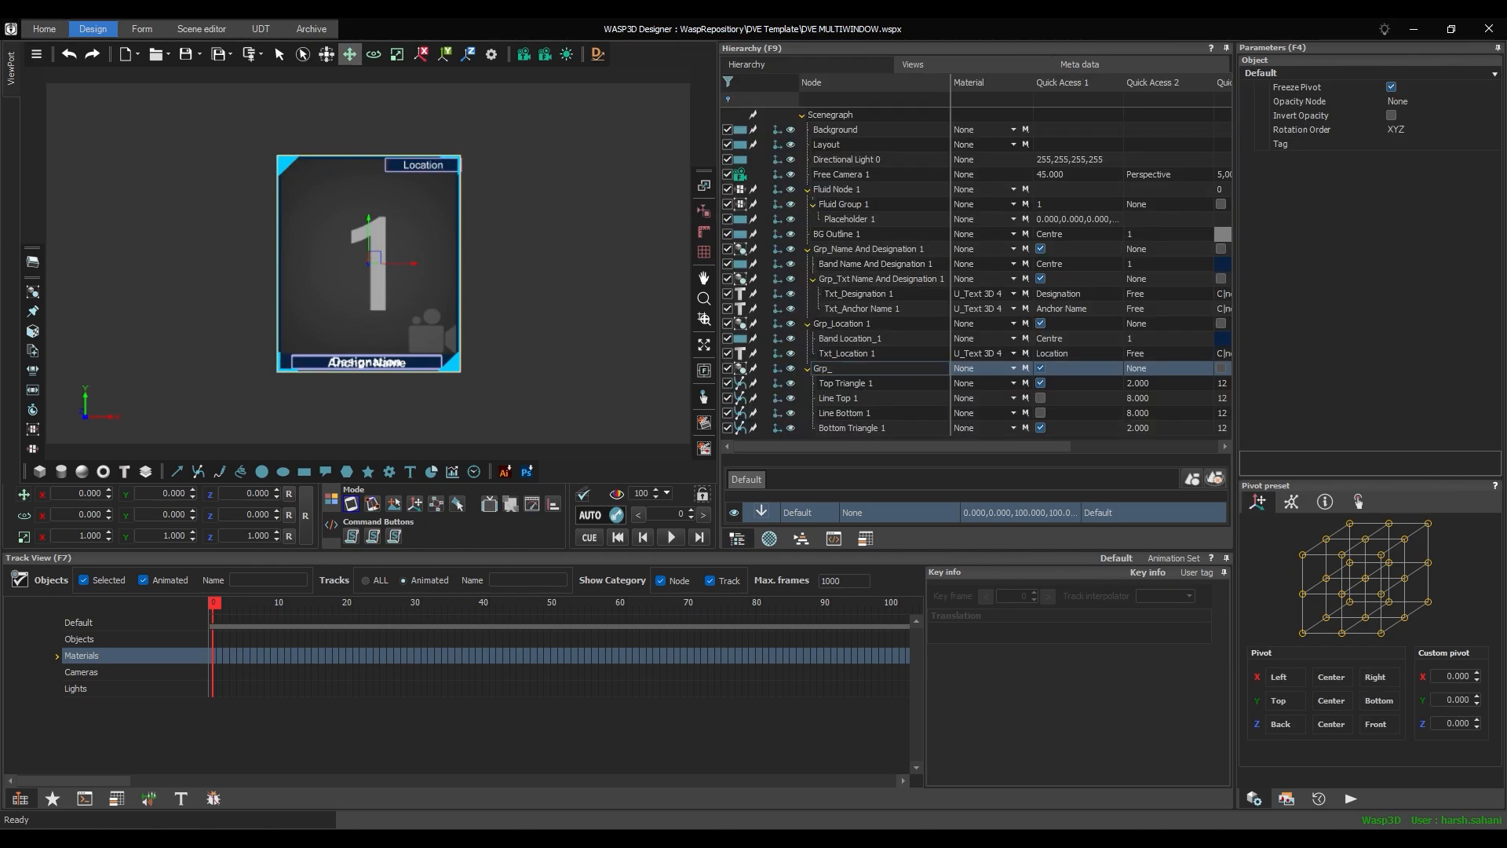
{"action": "key", "text": "Return"}
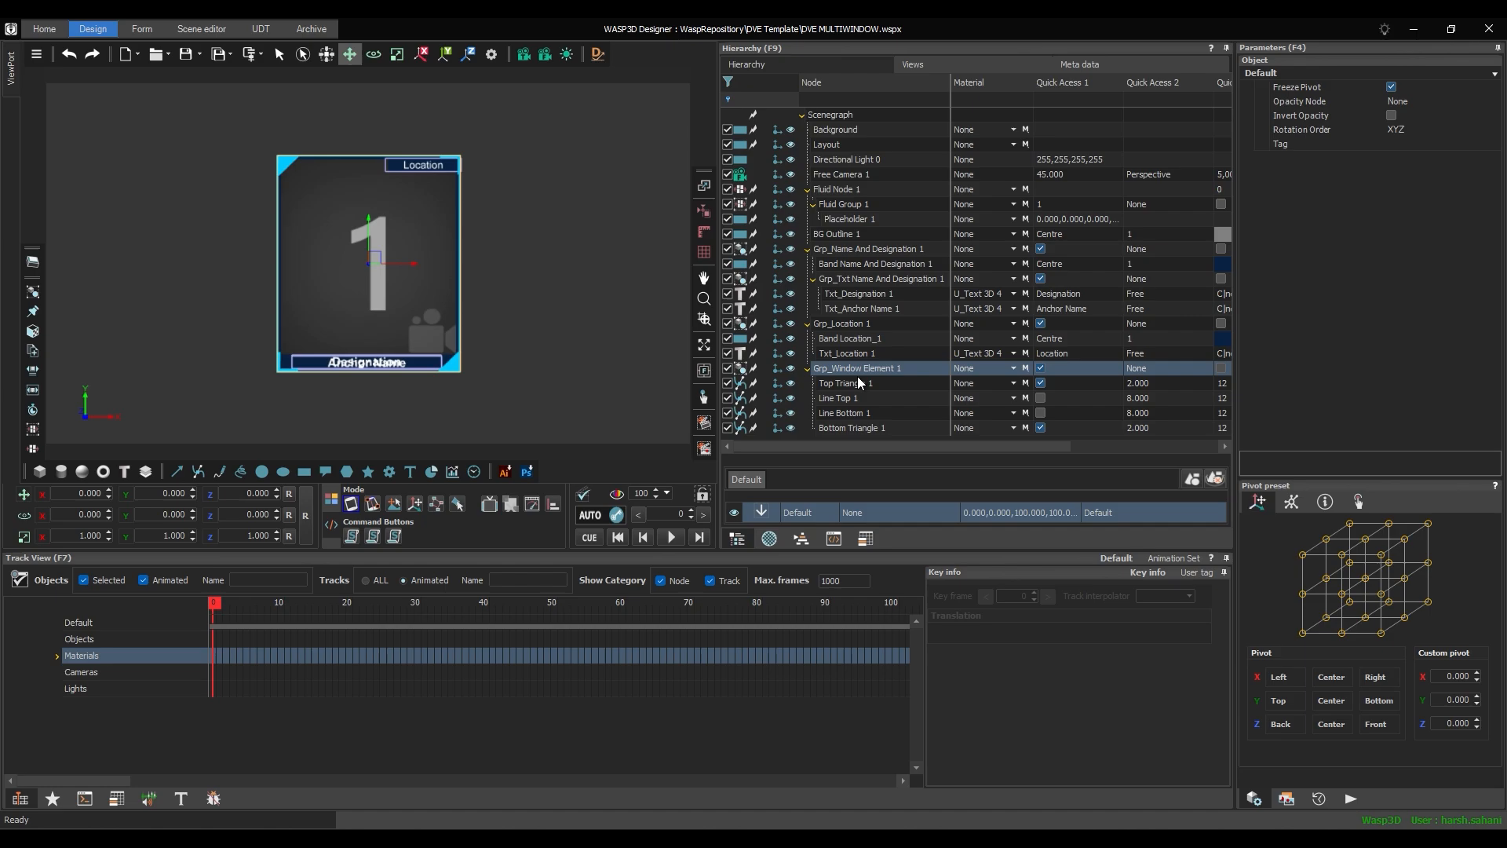
- Draw a diagonal polyline across the frame's upper-left corner and adjust its end knot to X -136.215
{"action": "left_click", "coordinate": [198, 471]}
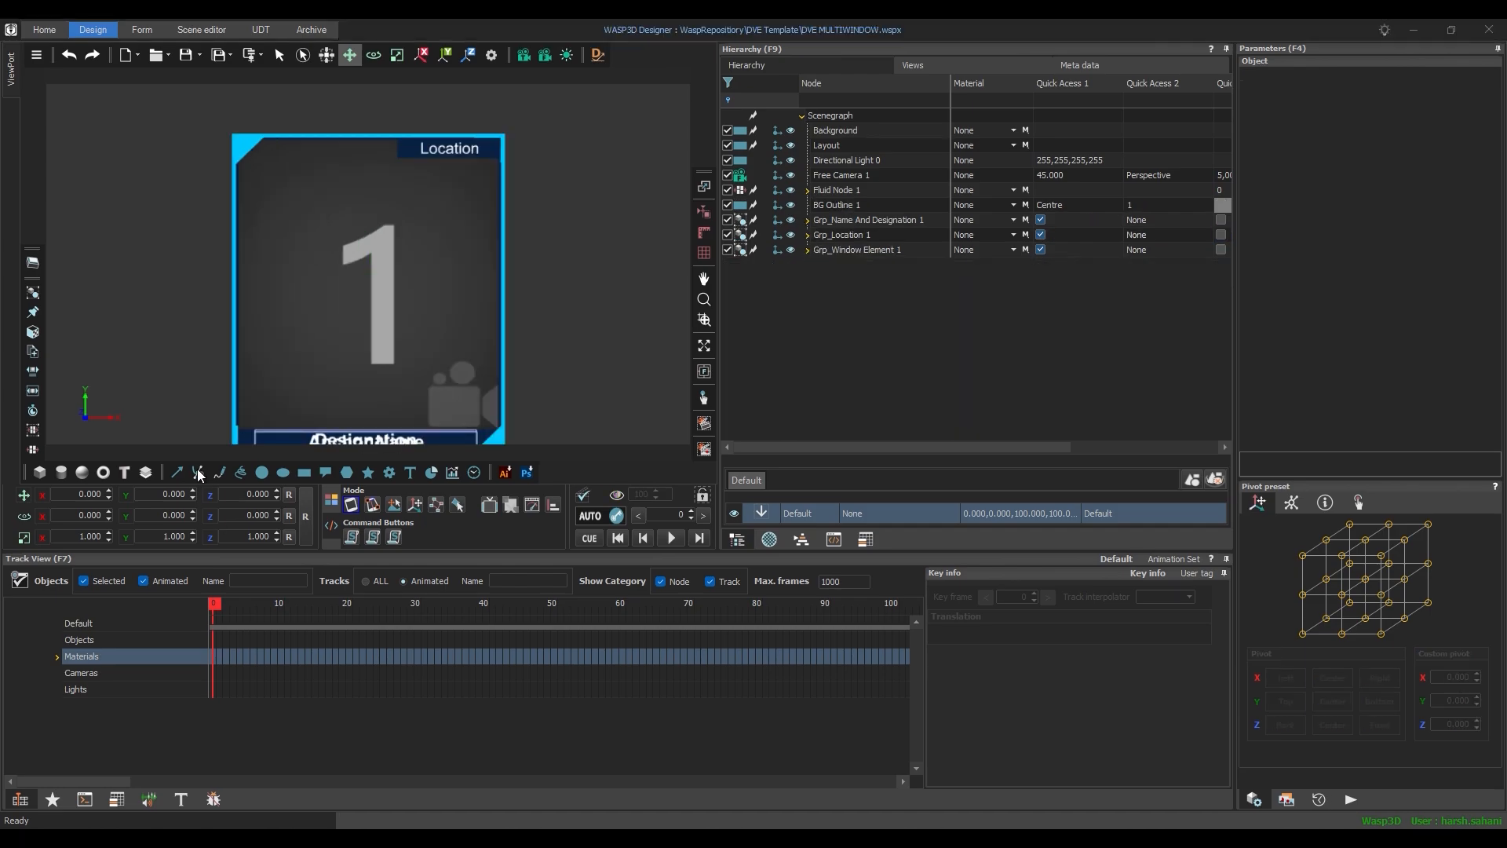
{"action": "left_click", "coordinate": [292, 135]}
{"action": "right_click", "coordinate": [294, 134]}
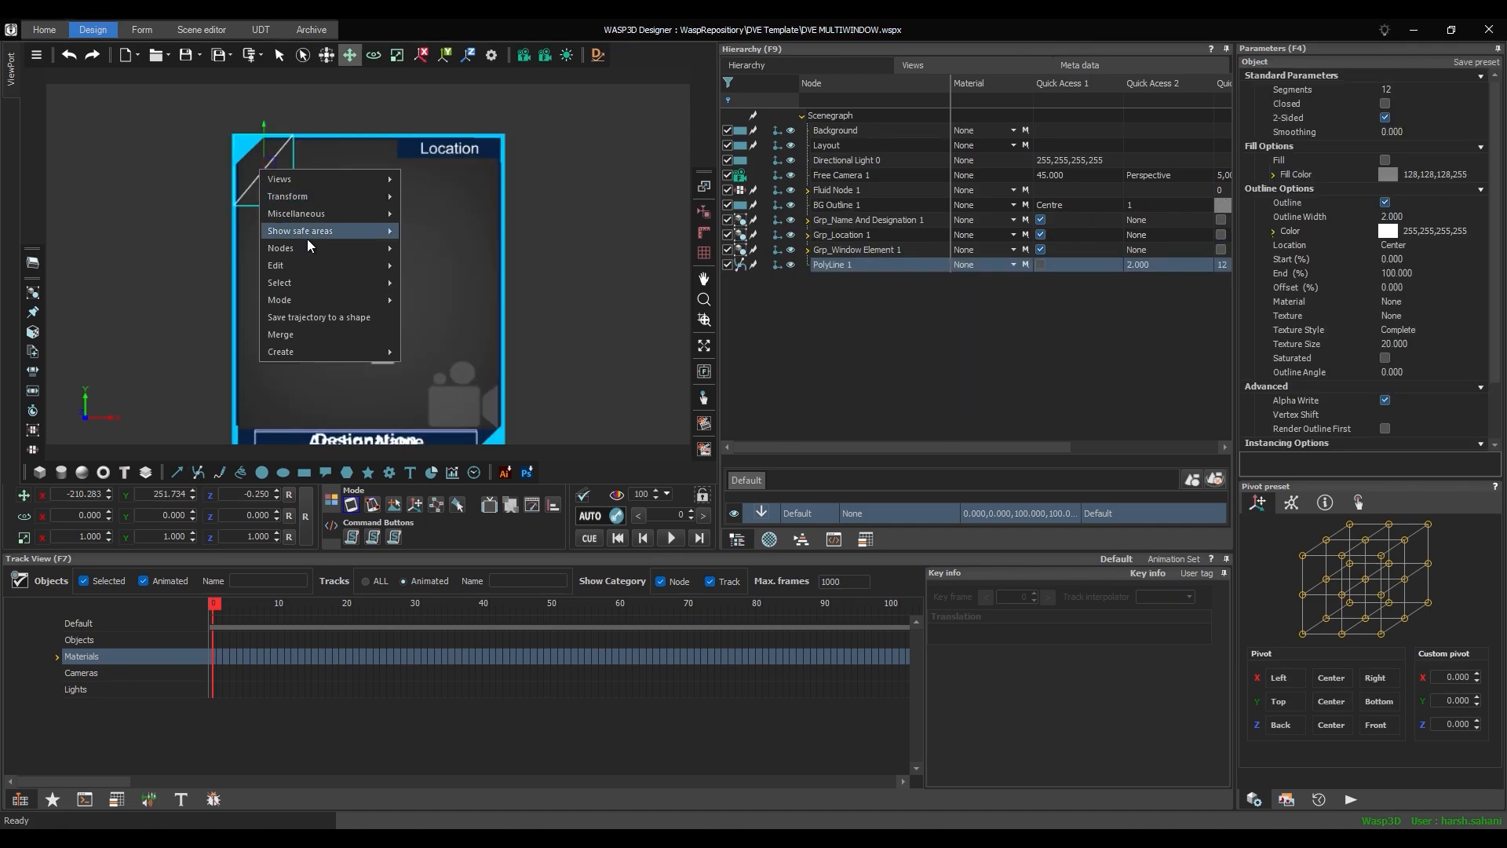
{"action": "mouse_move", "coordinate": [330, 297]}
{"action": "left_click", "coordinate": [463, 369]}
{"action": "left_click", "coordinate": [108, 491]}
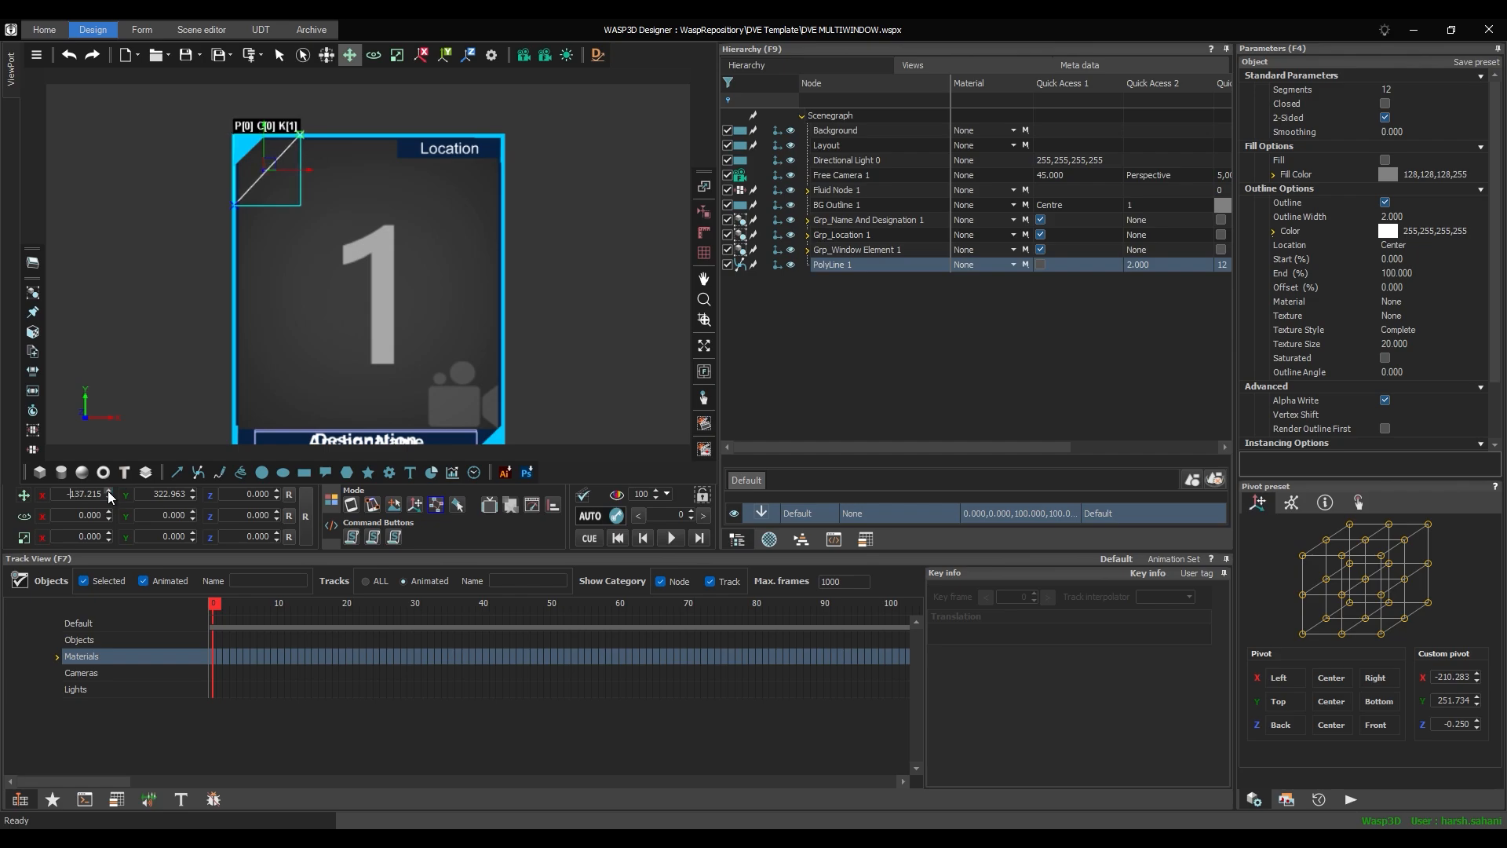
- Set the polyline's outline width to 15 and move the line outward to X -224.283, Y 273.734
{"action": "left_click", "coordinate": [1411, 218]}
{"action": "scroll", "coordinate": [1411, 219], "scroll_direction": "up", "scroll_amount": 2}
{"action": "scroll", "coordinate": [1410, 218], "scroll_direction": "up", "scroll_amount": 11}
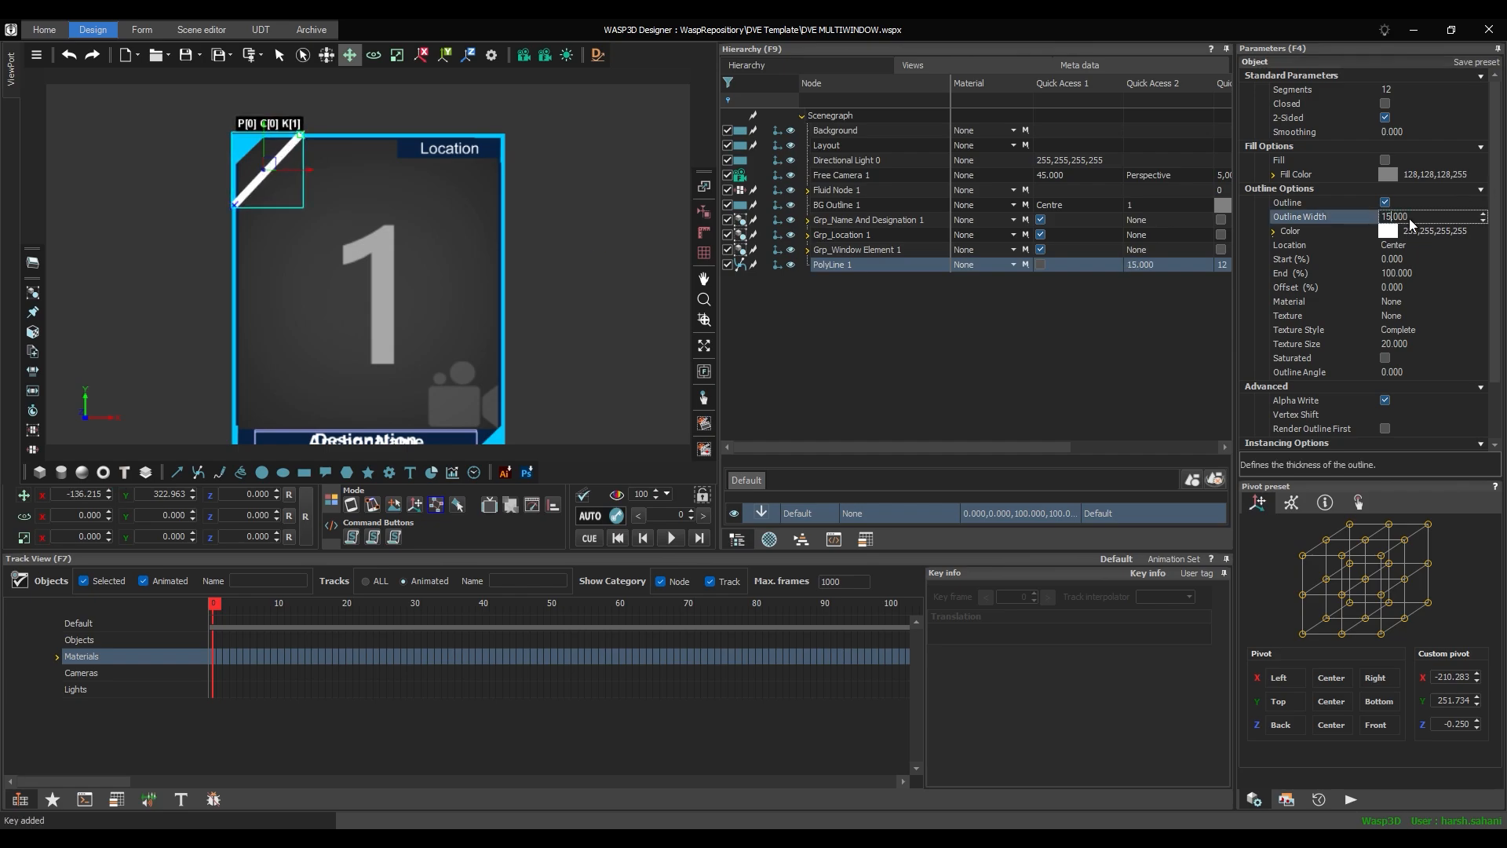
{"action": "left_click", "coordinate": [74, 494]}
{"action": "scroll", "coordinate": [191, 501], "scroll_direction": "down", "scroll_amount": 17}
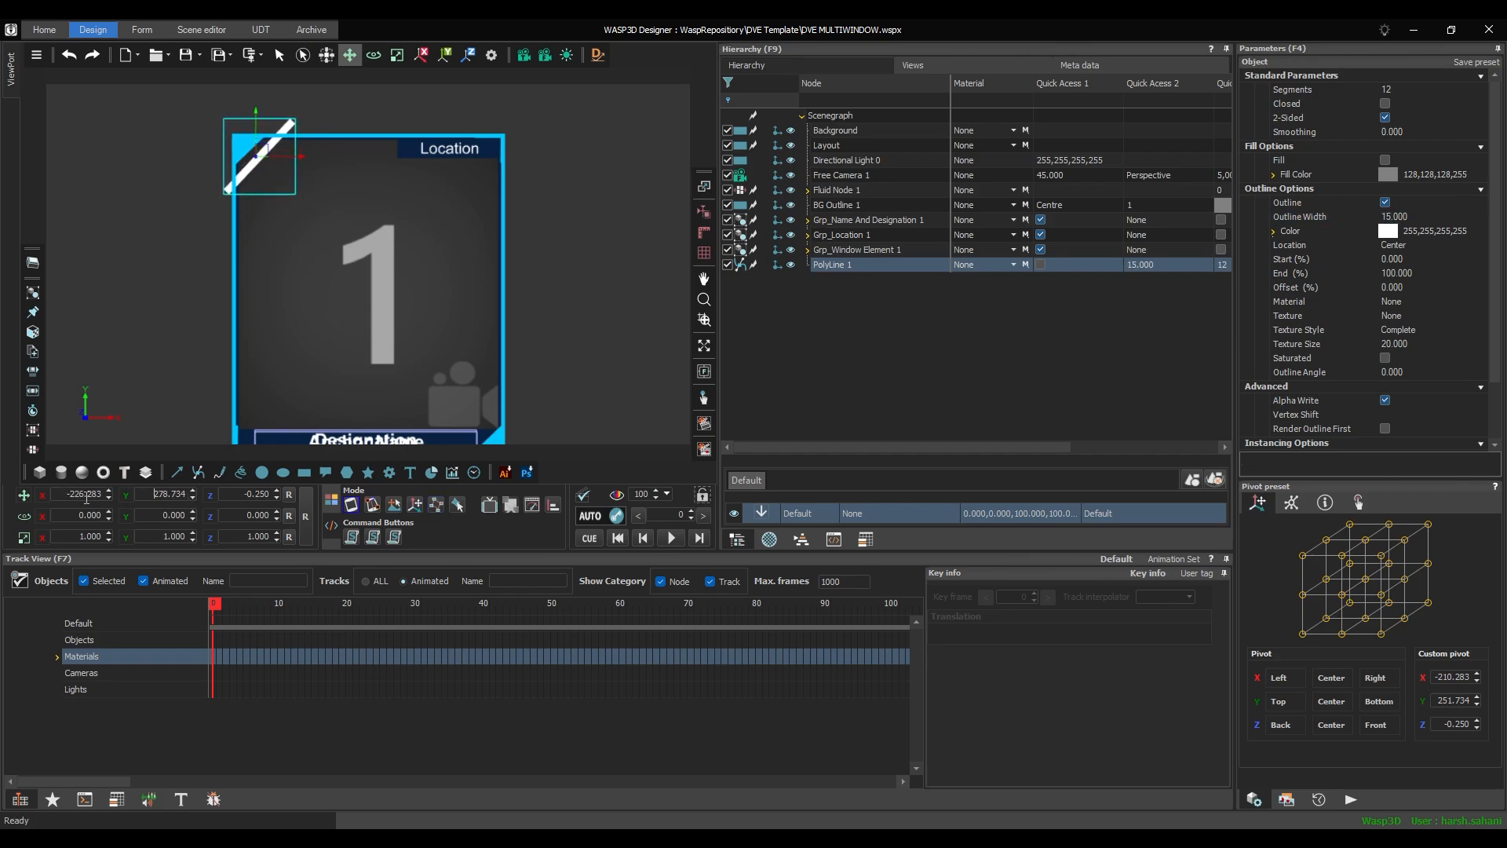
- Set the polyline's outline colour to grey 150,150,150 with alpha 72 and its outline width to 18
{"action": "left_click", "coordinate": [1394, 231]}
{"action": "left_click", "coordinate": [1283, 361]}
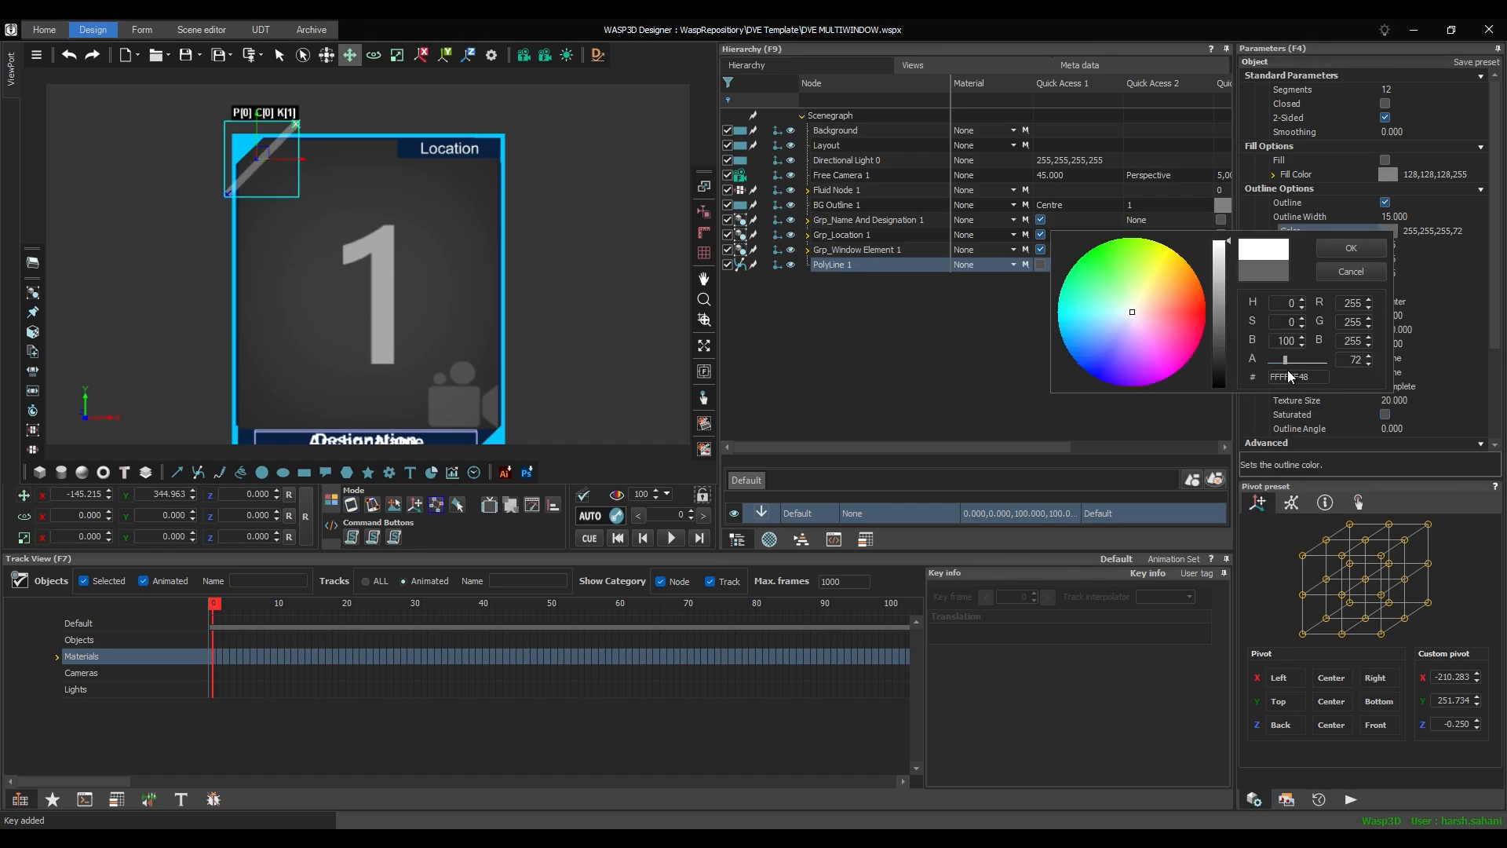
{"action": "left_click", "coordinate": [1221, 300]}
{"action": "left_click", "coordinate": [1285, 360]}
{"action": "left_click", "coordinate": [1350, 250]}
{"action": "scroll", "coordinate": [1401, 218], "scroll_direction": "up", "scroll_amount": 3}
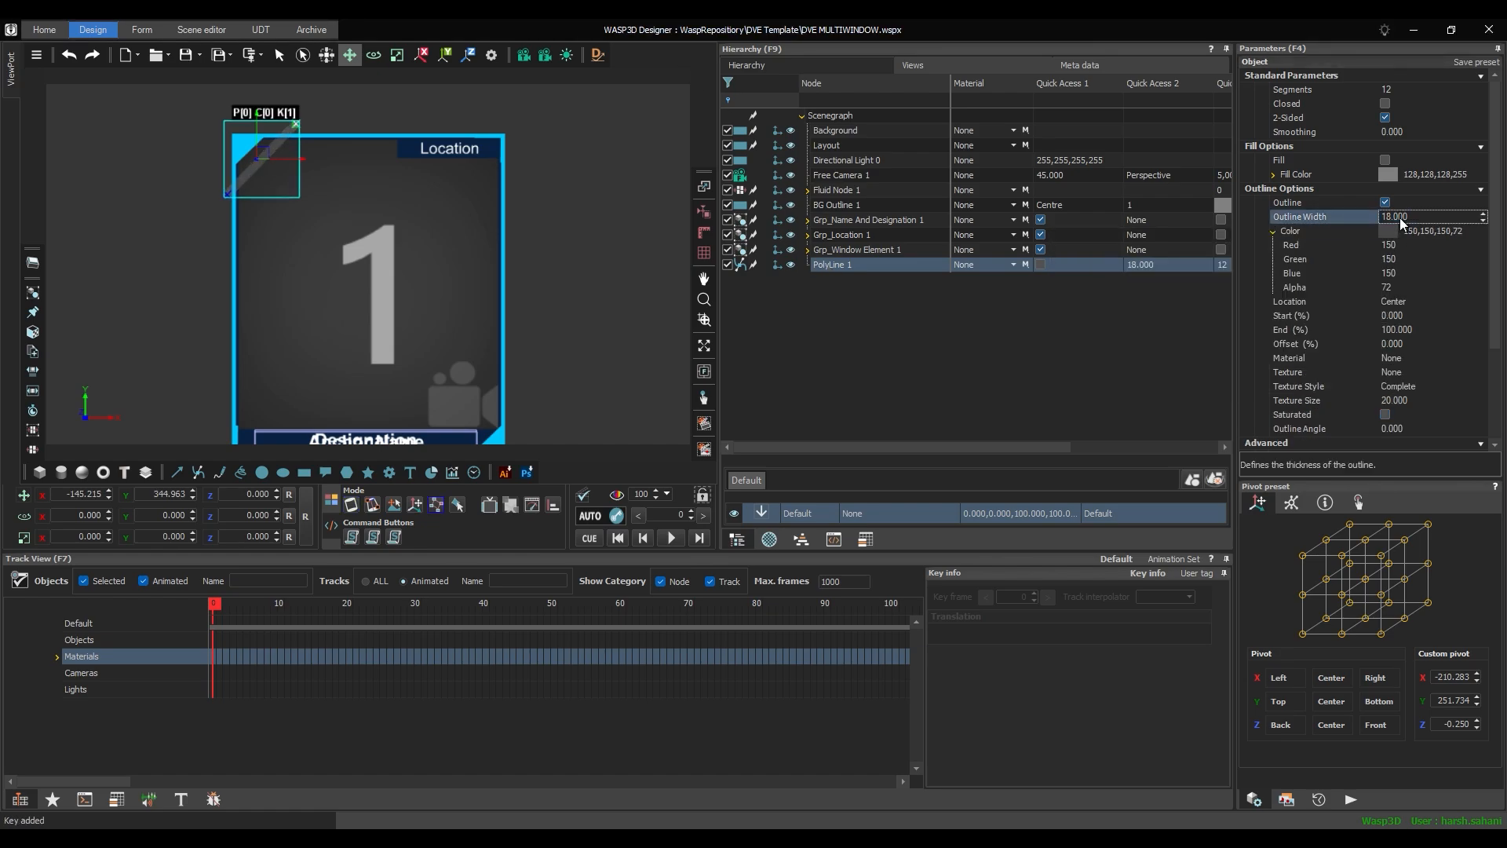
- Duplicate the grey polyline and offset the copy downward as a parallel diagonal stripe
{"action": "right_click", "coordinate": [843, 263]}
{"action": "left_click", "coordinate": [879, 274]}
{"action": "scroll", "coordinate": [150, 493], "scroll_direction": "down", "scroll_amount": 20}
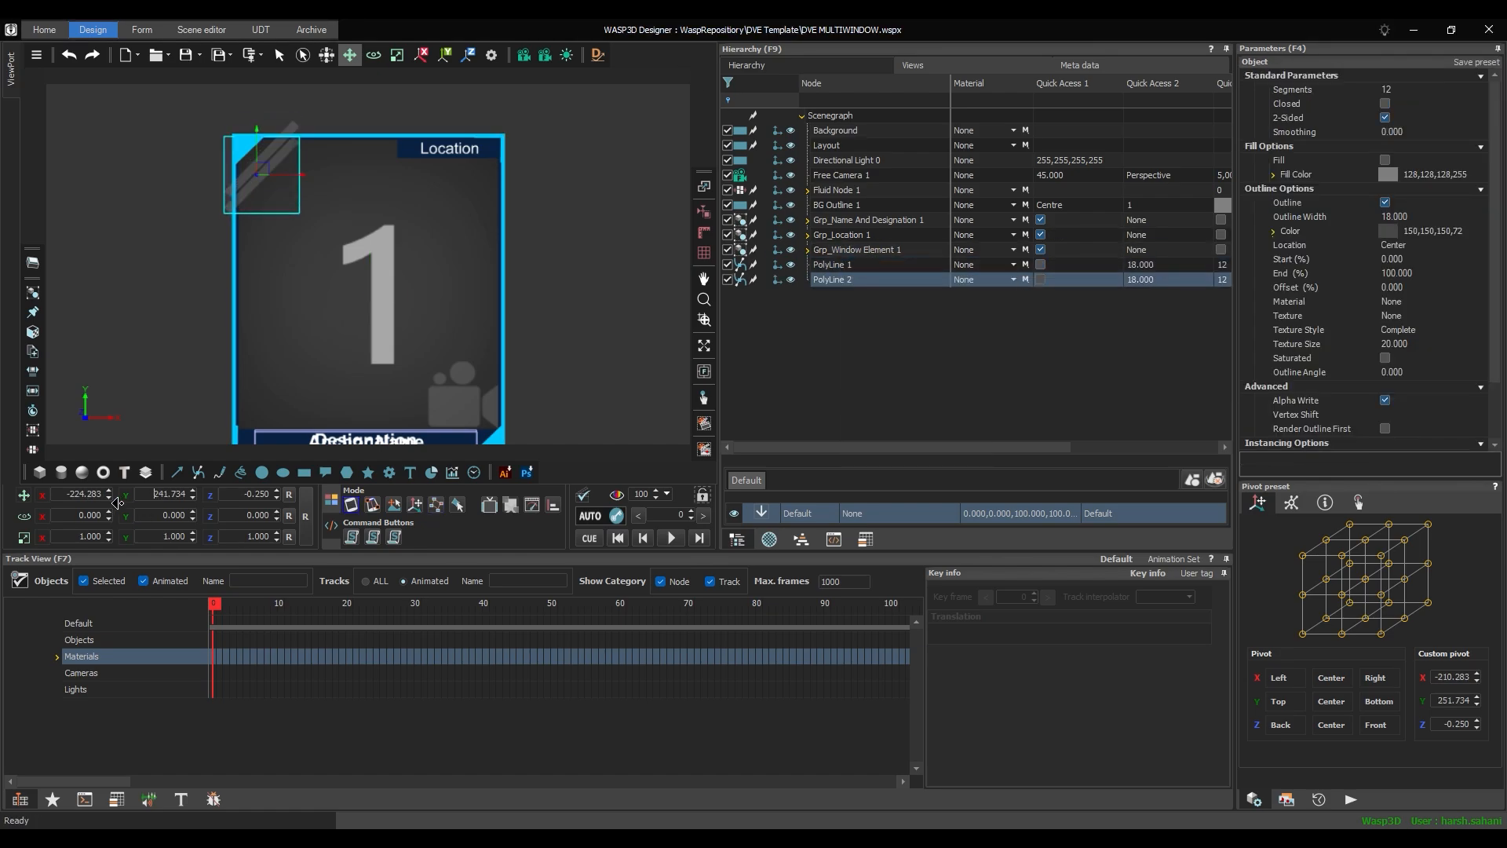
{"action": "scroll", "coordinate": [108, 493], "scroll_direction": "up", "scroll_amount": 15}
{"action": "scroll", "coordinate": [191, 488], "scroll_direction": "up", "scroll_amount": 15}
{"action": "scroll", "coordinate": [107, 499], "scroll_direction": "down", "scroll_amount": 2}
- Move PolyLine 1 to X -230.283, Y 280.734 to widen the gap between the two stripes
{"action": "left_click", "coordinate": [846, 267]}
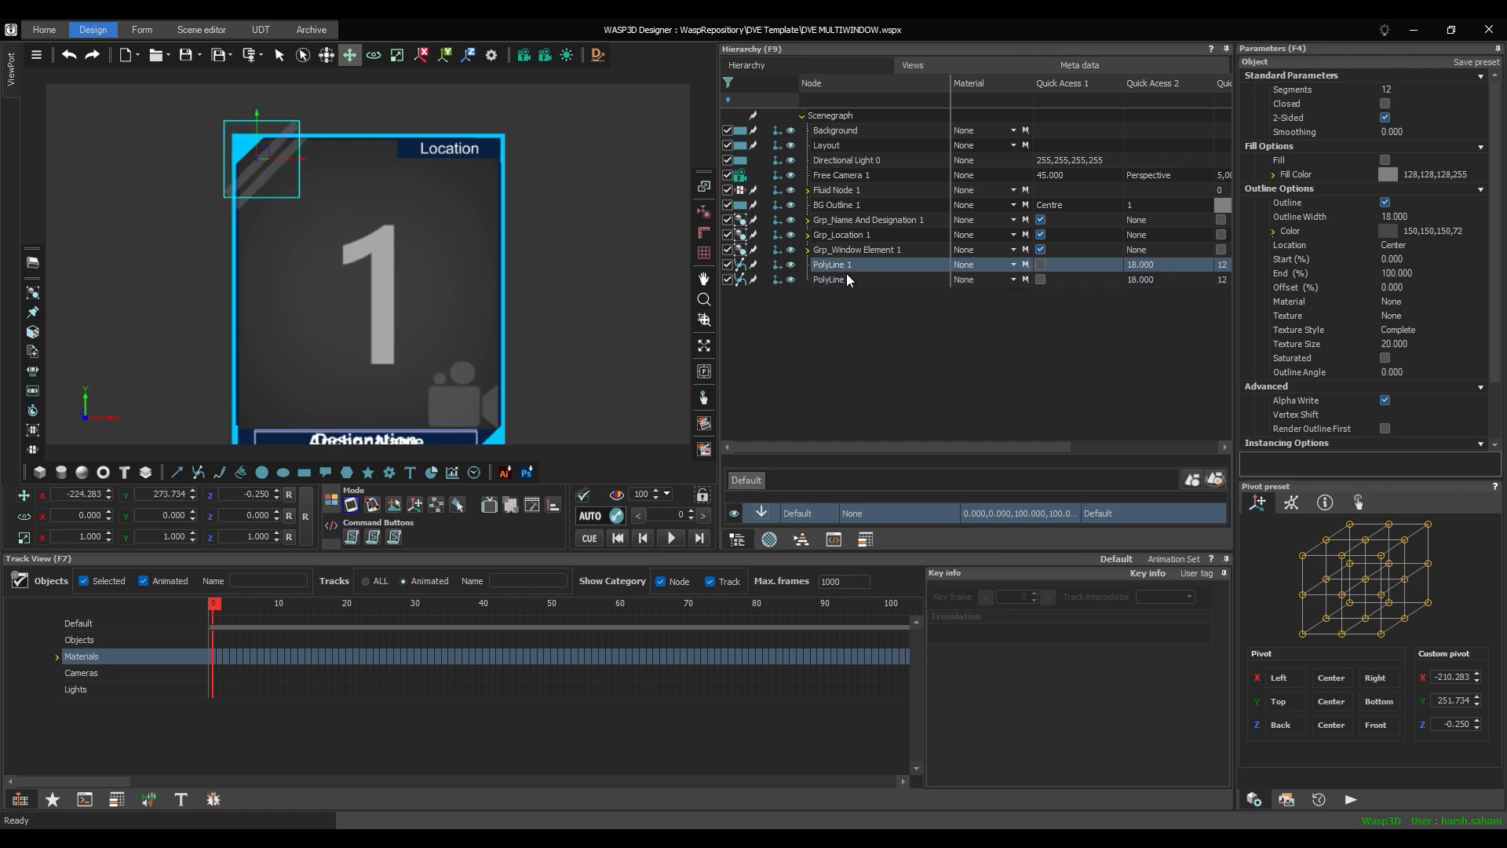
{"action": "left_click", "coordinate": [846, 275], "text": "ctrl"}
{"action": "left_click", "coordinate": [675, 64]}
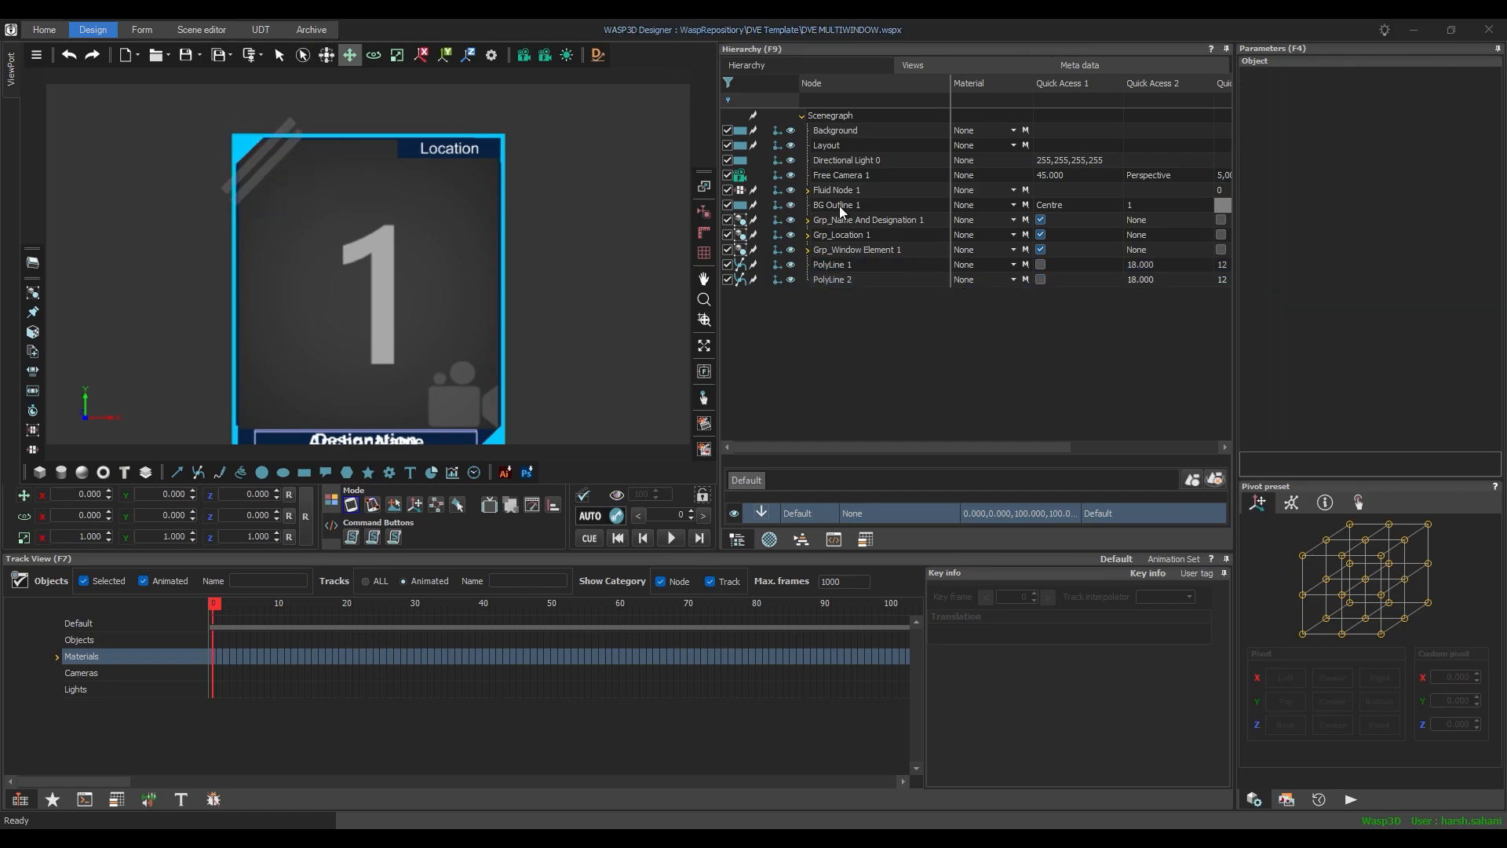
- Group the two polylines and set the group's opacity node to Placeholder 1
{"action": "left_click", "coordinate": [855, 275]}
{"action": "left_click", "coordinate": [855, 267], "text": "ctrl"}
{"action": "key", "text": "ctrl+g"}
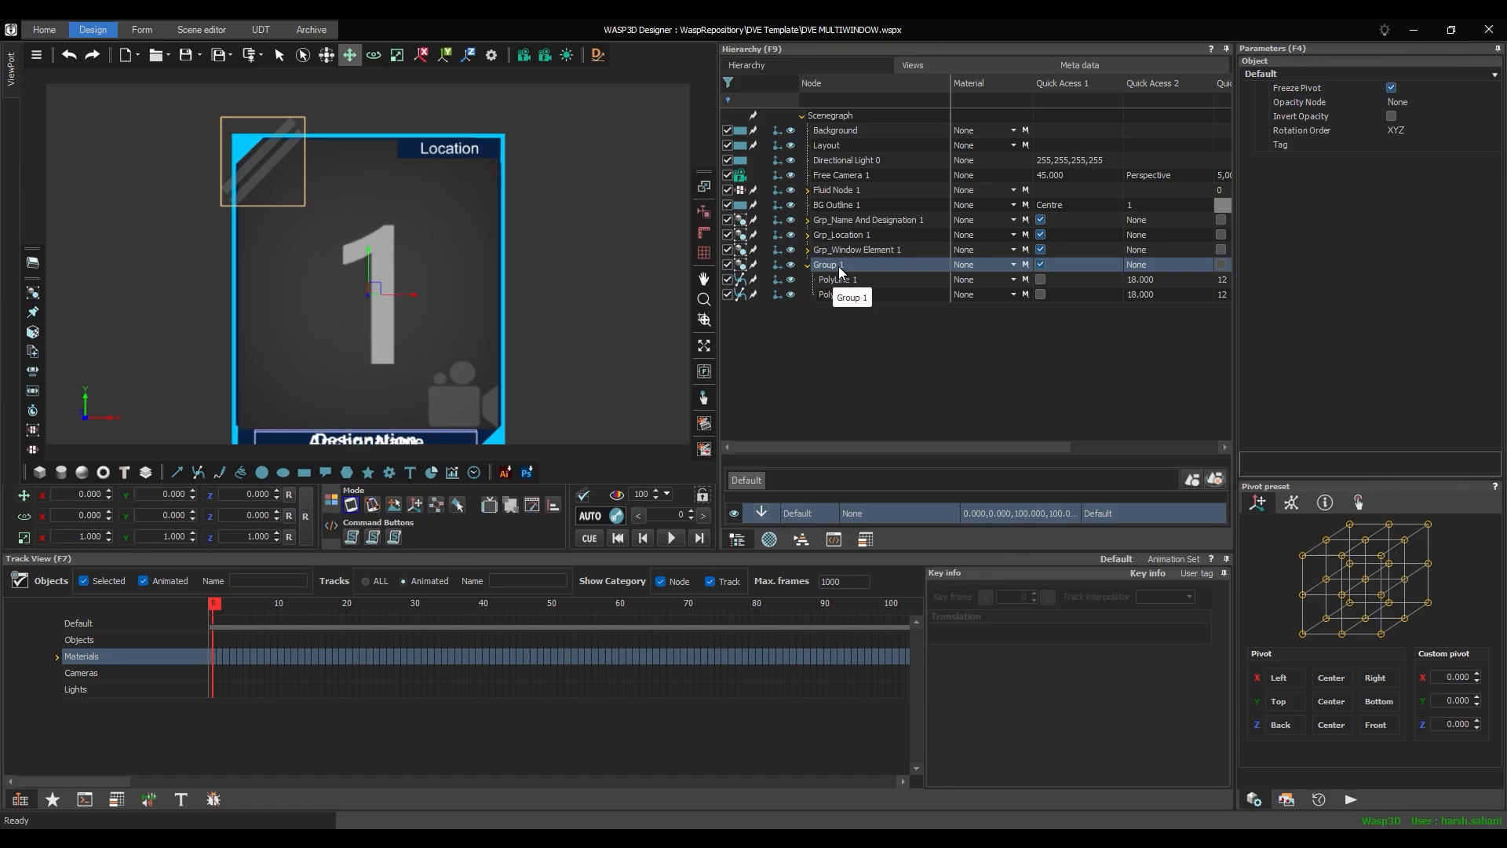
{"action": "left_click", "coordinate": [1407, 102]}
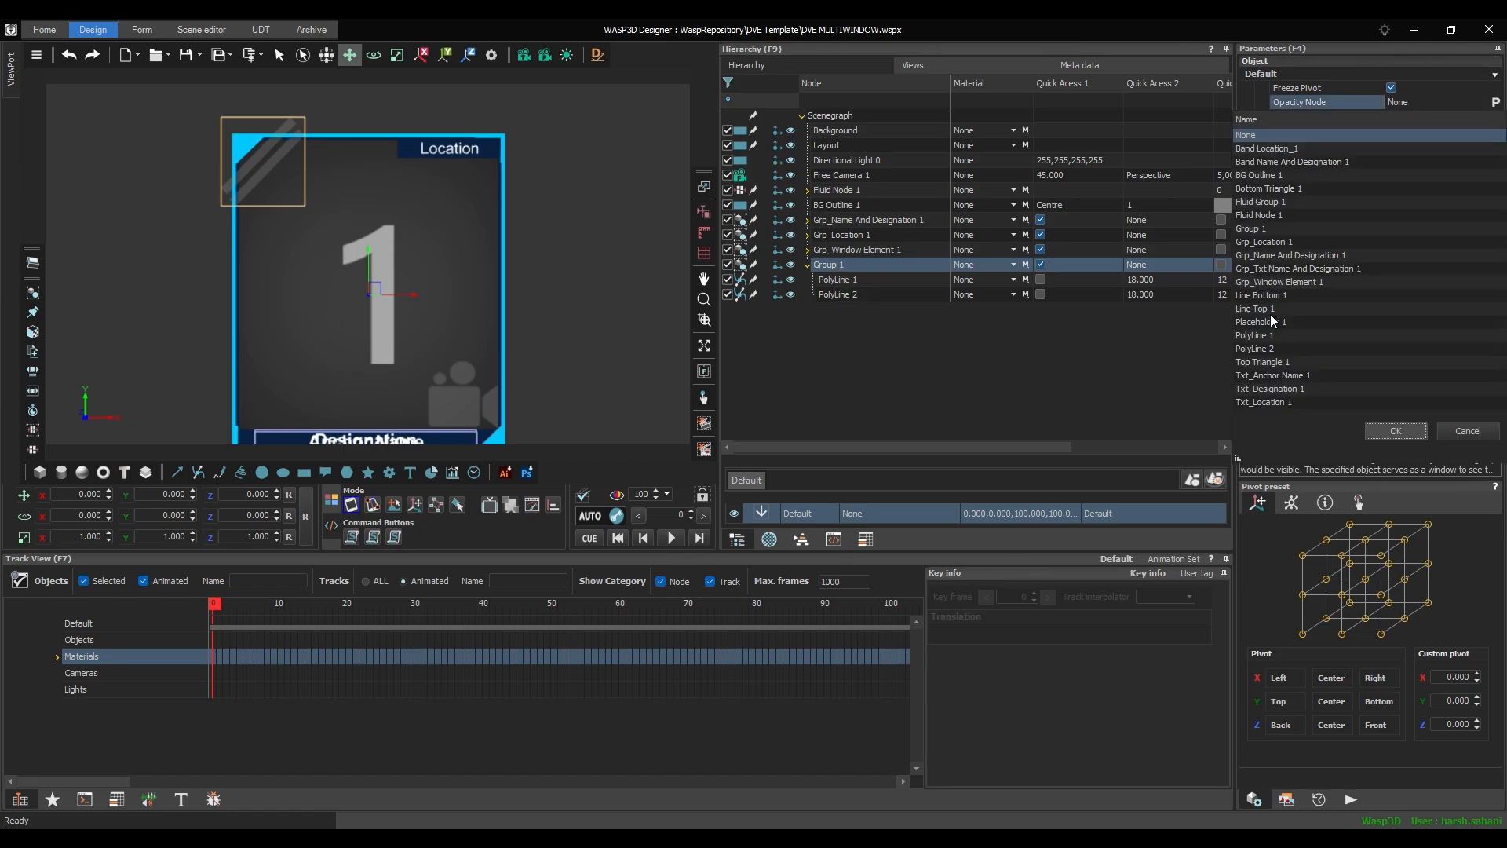
{"action": "left_click", "coordinate": [1270, 322]}
{"action": "left_click", "coordinate": [1405, 431]}
- Rename the polyline group Grp_Line Shine 1 and replace PolyLine with Line in the names of its lines
{"action": "left_click", "coordinate": [841, 281]}
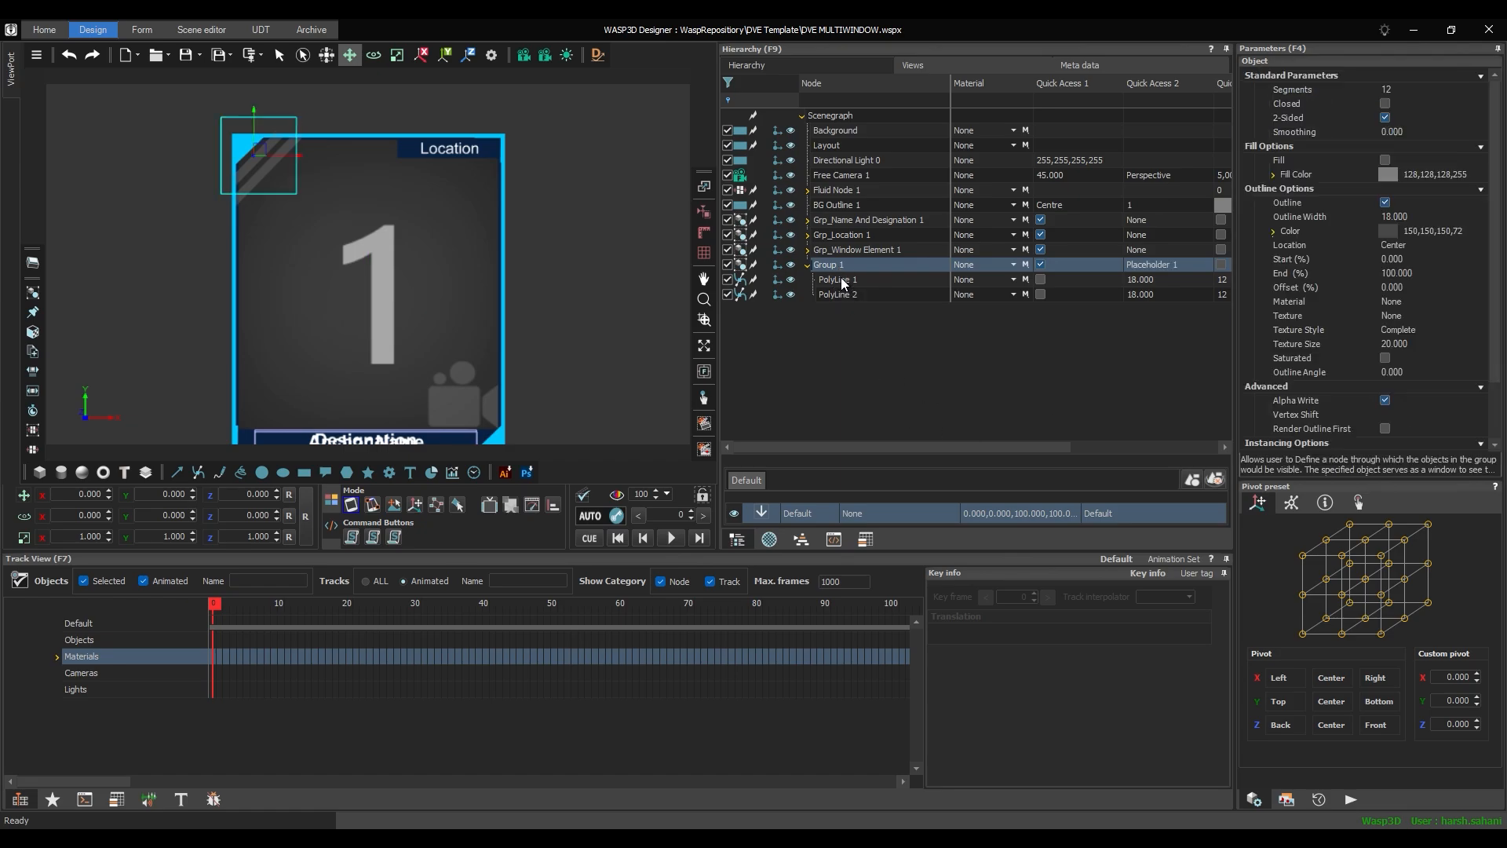
{"action": "left_click", "coordinate": [840, 265]}
{"action": "left_click", "coordinate": [840, 265]}
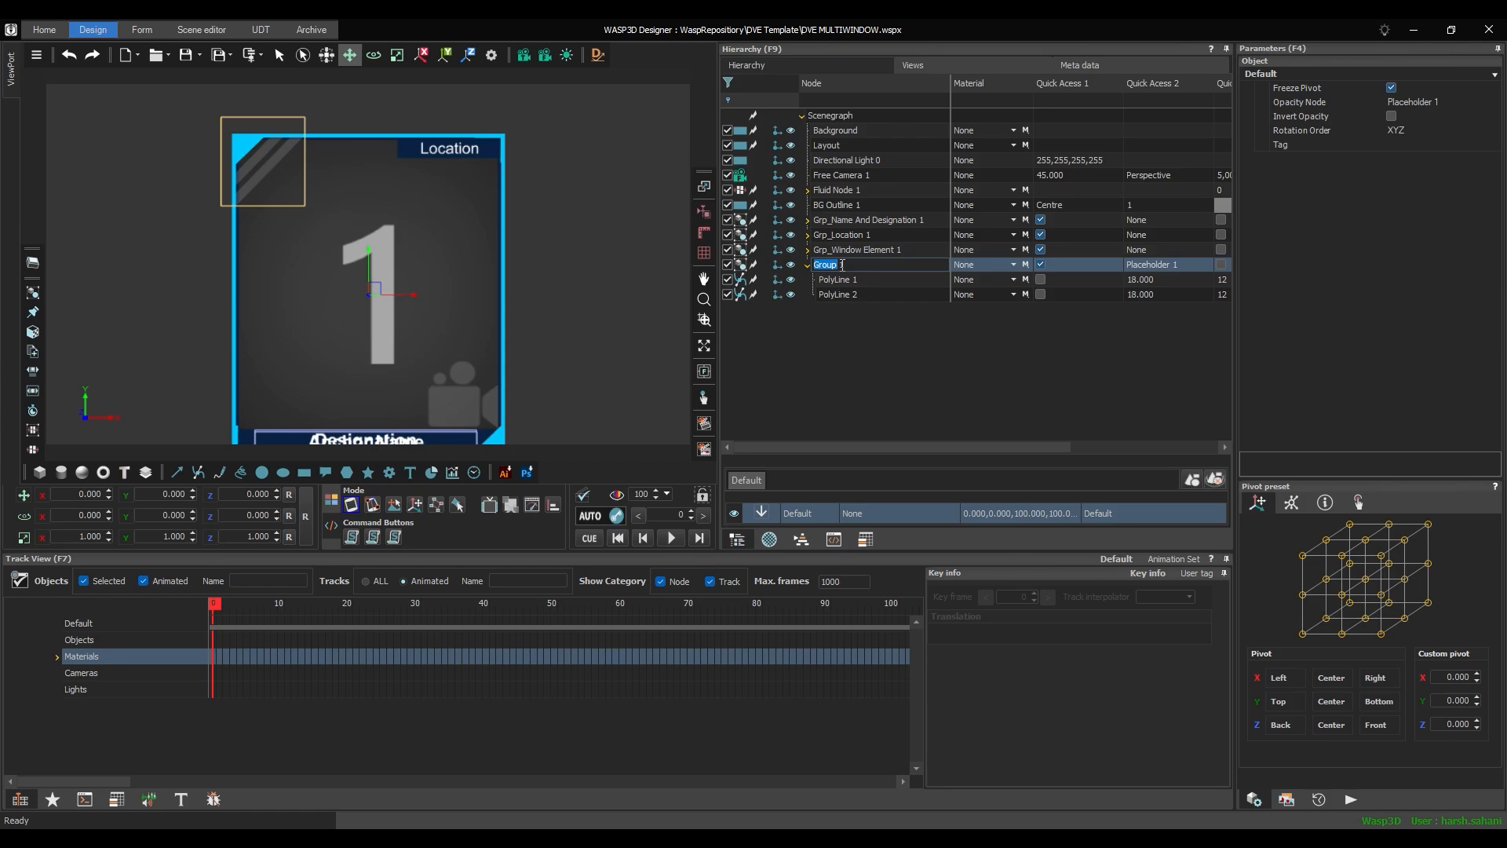
{"action": "left_click", "coordinate": [841, 264]}
{"action": "double_click", "coordinate": [838, 279]}
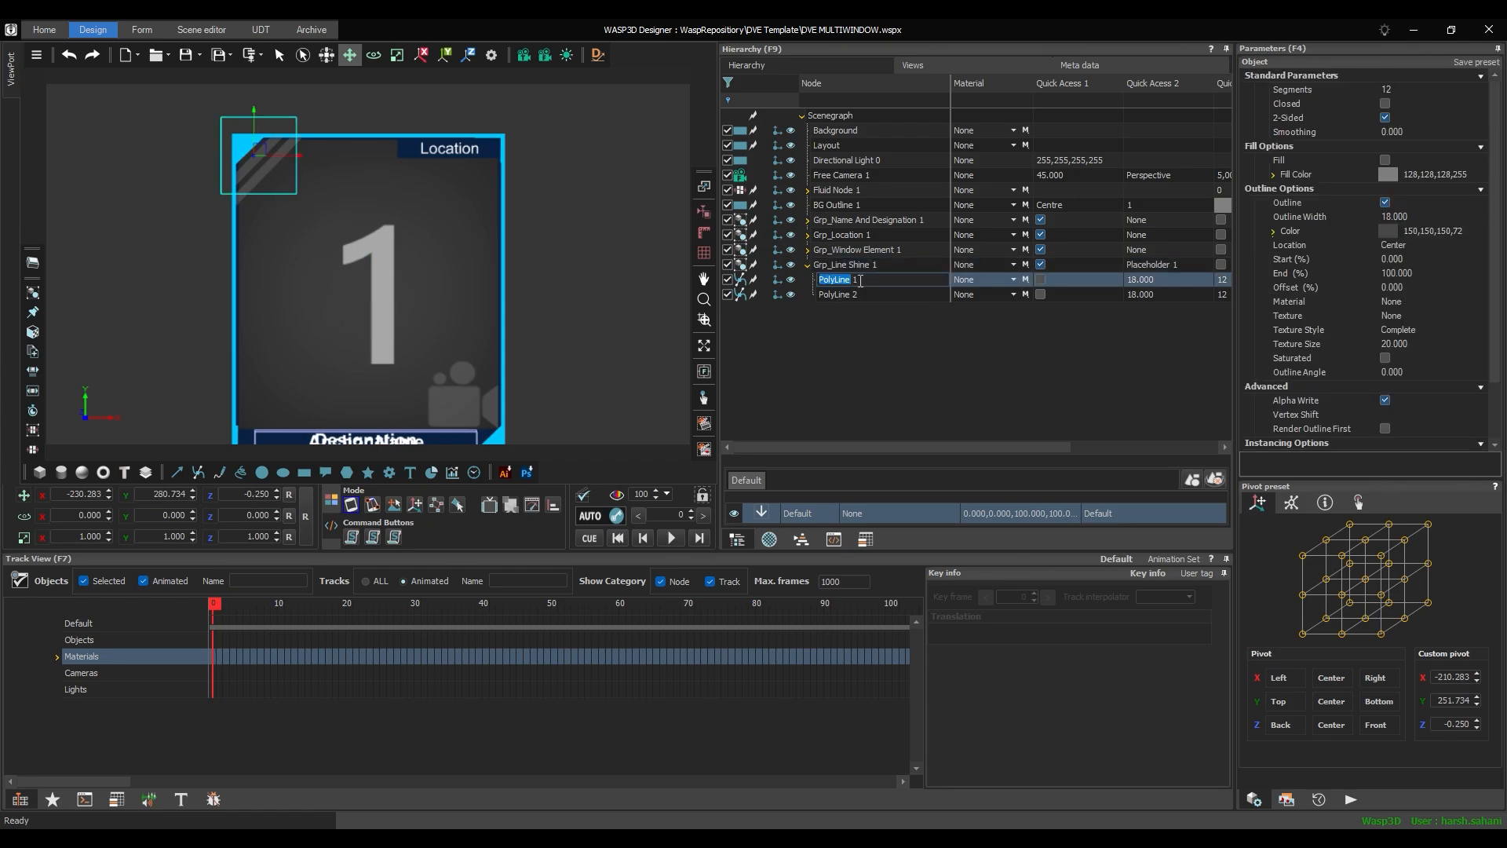
{"action": "type", "text": "Line"}
{"action": "left_click", "coordinate": [851, 292]}
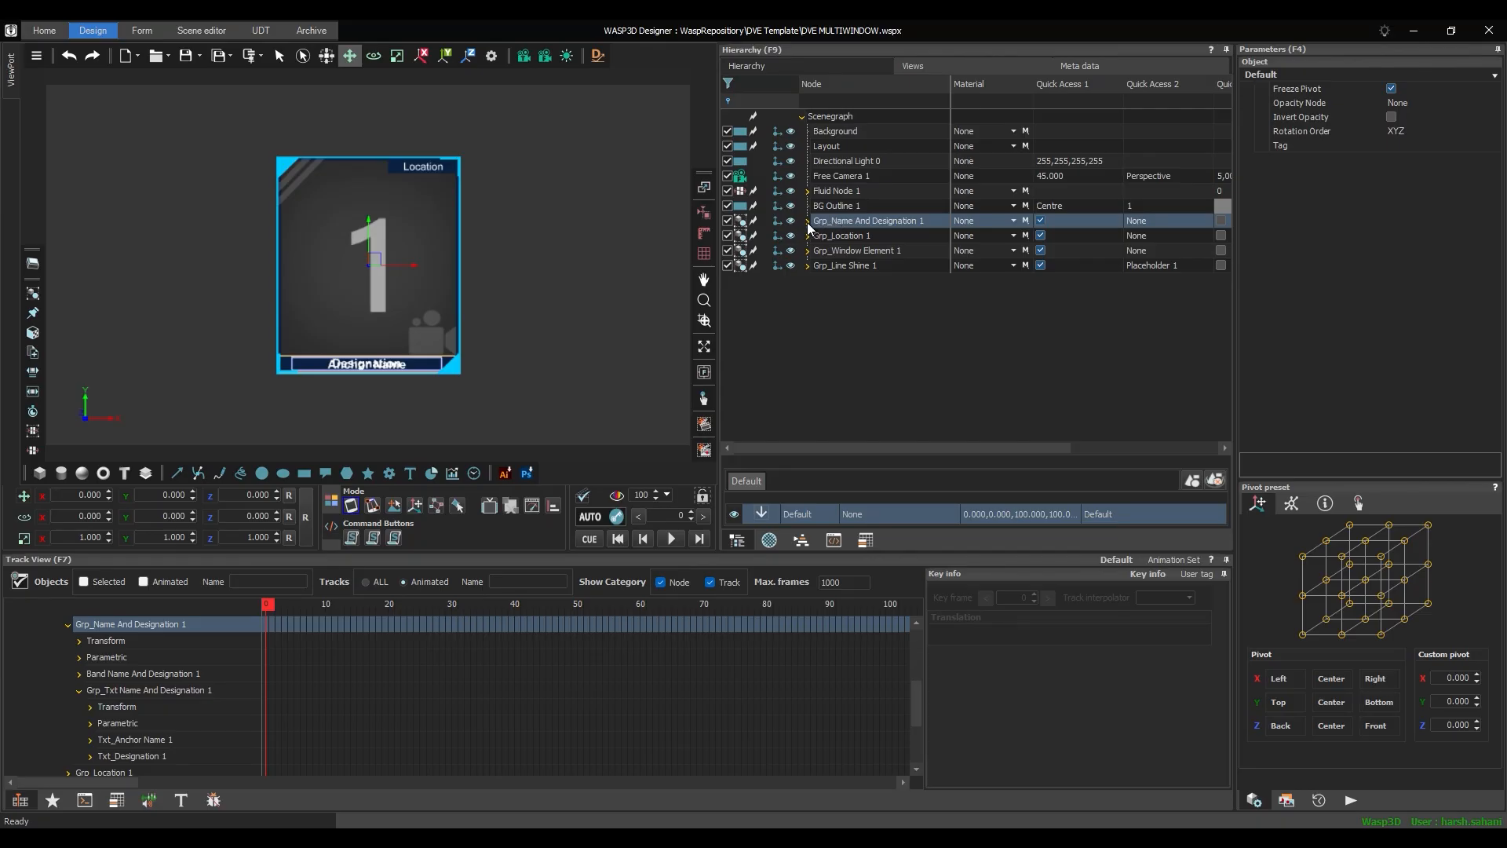
- Key Txt_Anchor Name 1's visibility at frame 0 and set it to 0 at frame 20
{"action": "left_click", "coordinate": [807, 223]}
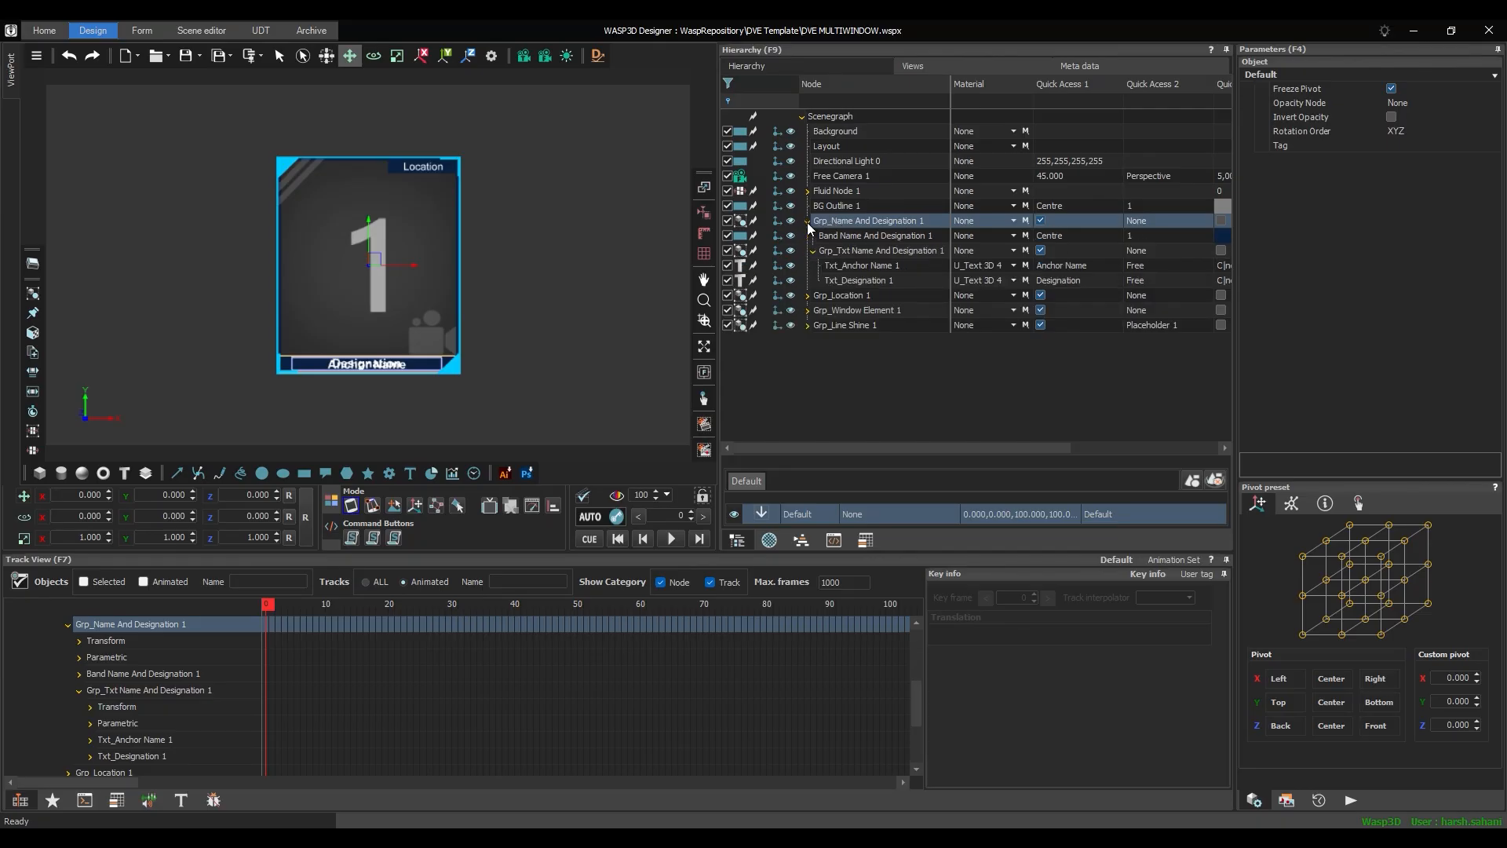
{"action": "left_click", "coordinate": [864, 249]}
{"action": "left_click", "coordinate": [867, 264]}
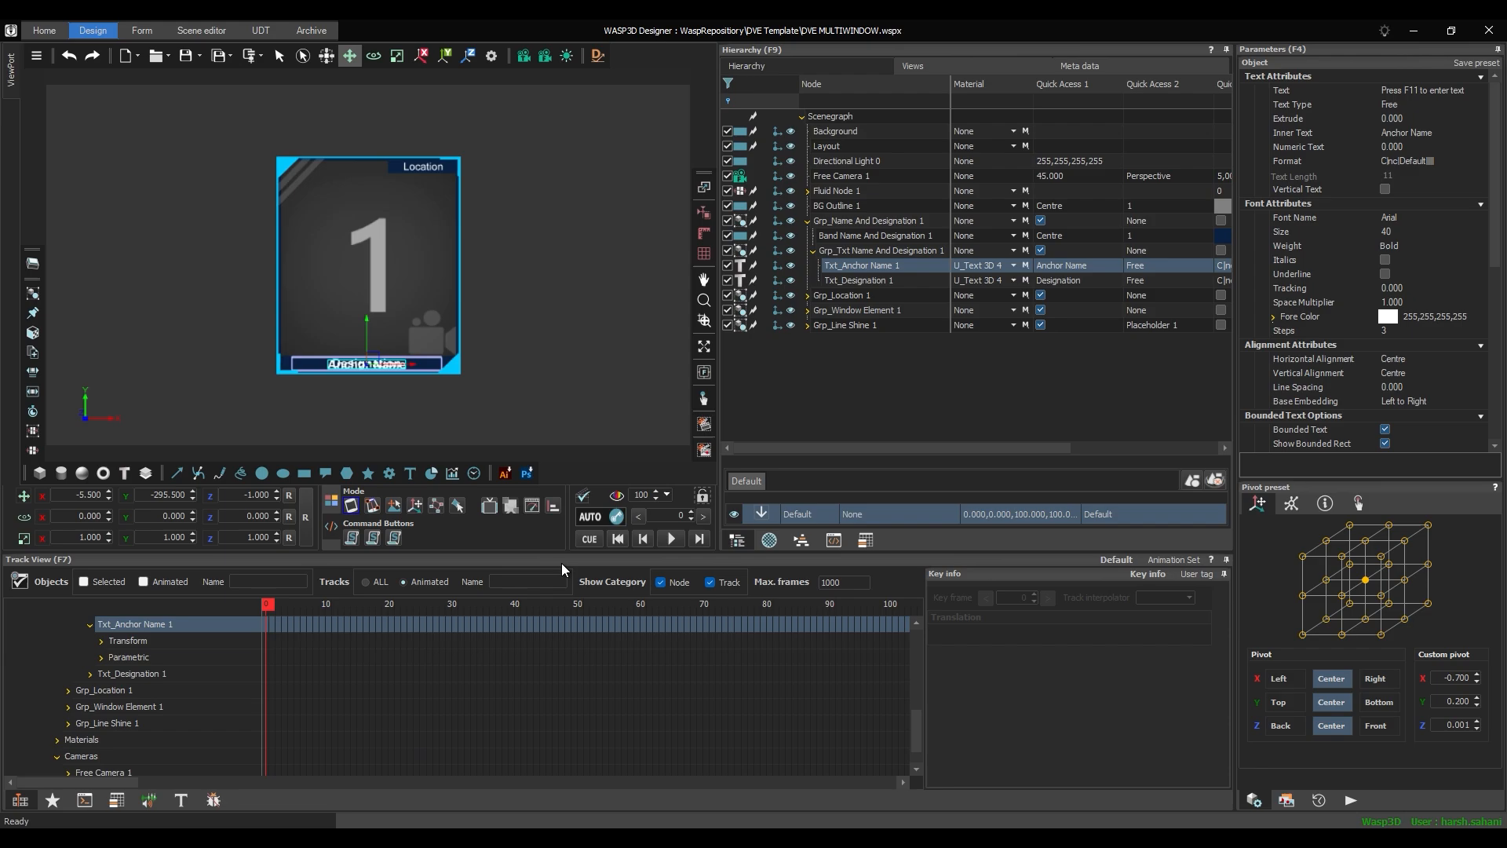
{"action": "left_click", "coordinate": [617, 494]}
{"action": "left_click_drag", "start_coordinate": [270, 606], "coordinate": [391, 612]}
{"action": "left_click", "coordinate": [619, 494]}
{"action": "left_click", "coordinate": [617, 496]}
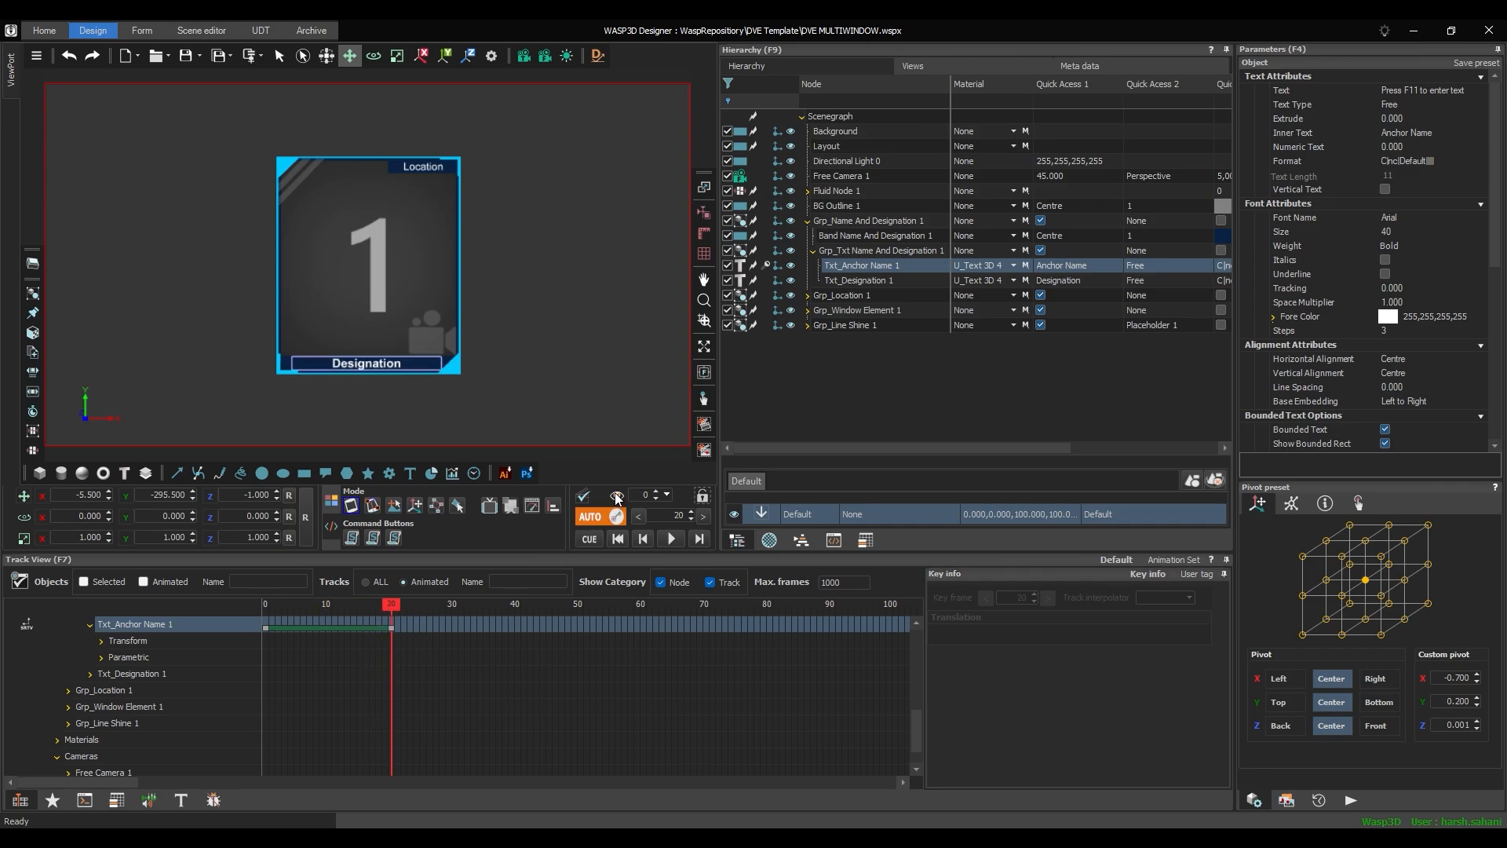
- Give Txt_Designation 1 the same visibility keys and shift them to frames 20 to 40
{"action": "left_click", "coordinate": [770, 279]}
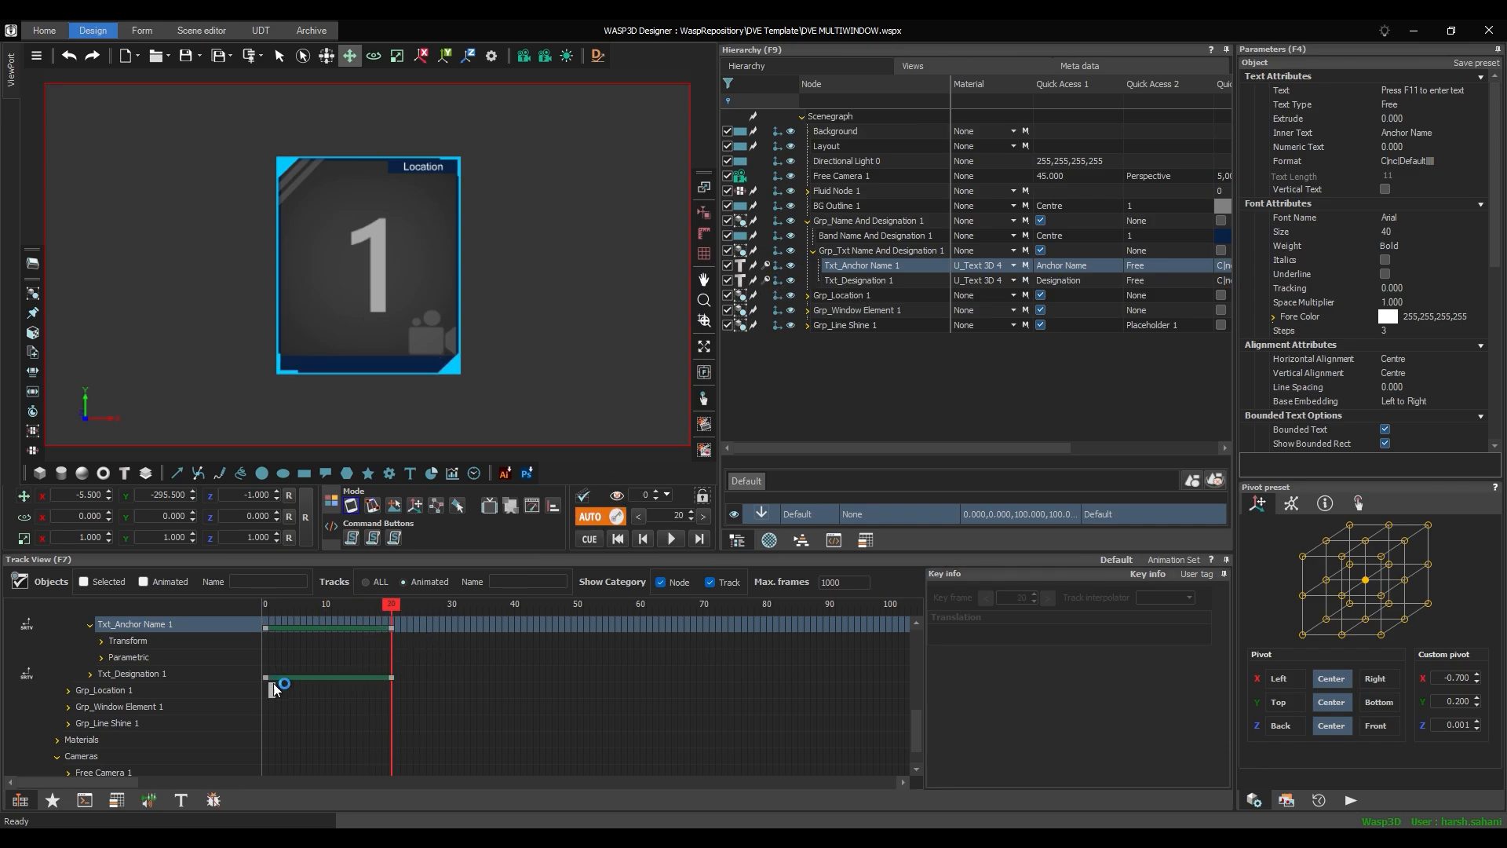
{"action": "left_click_drag", "start_coordinate": [280, 678], "coordinate": [407, 679]}
- Insert a marker at frame 10 on the Grp_Name And Designation 1 track
{"action": "left_click", "coordinate": [275, 606]}
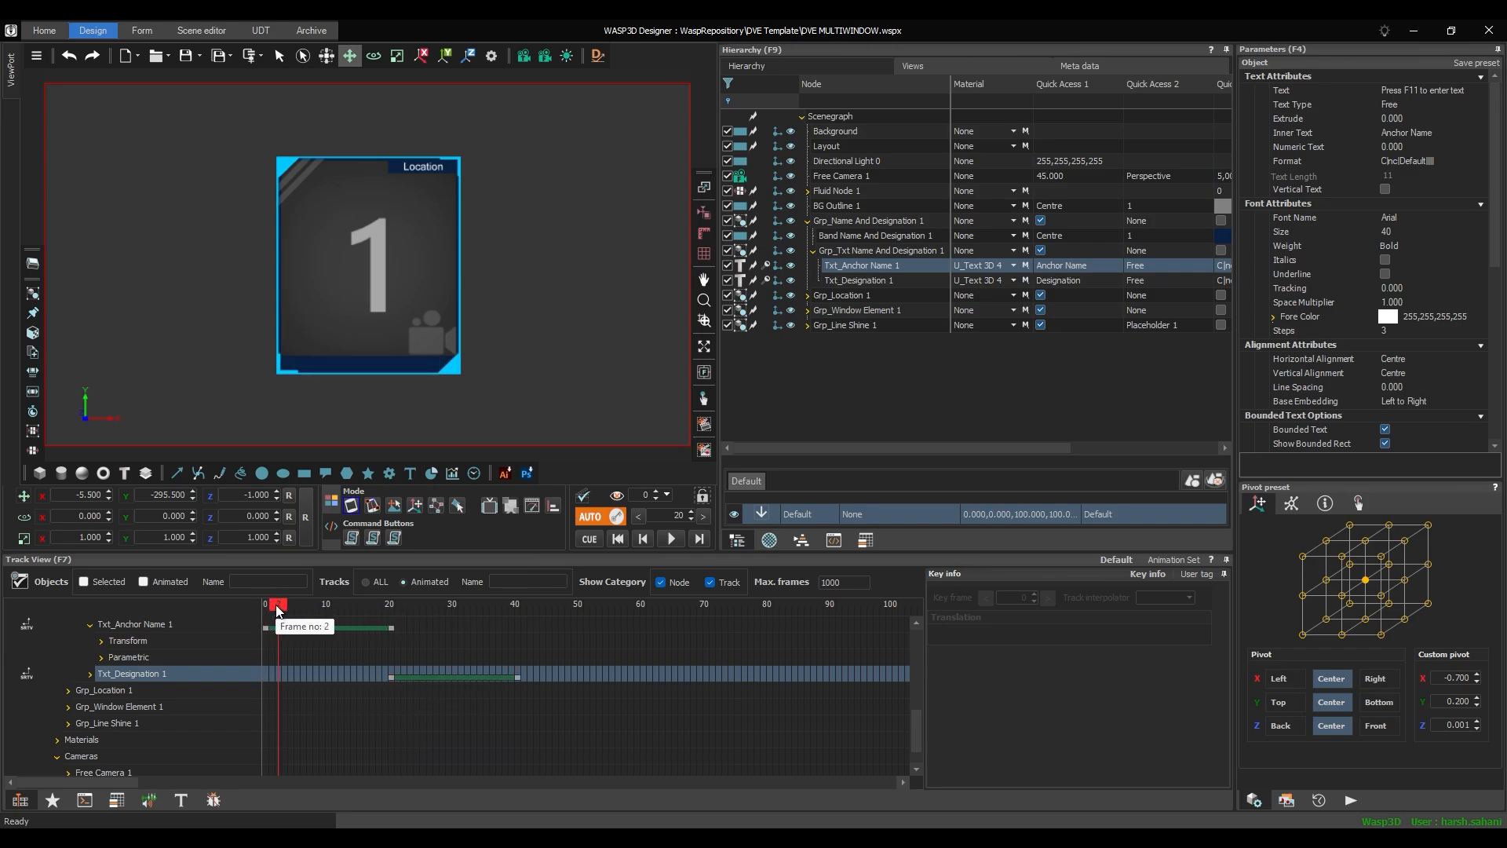
{"action": "left_click_drag", "start_coordinate": [275, 606], "coordinate": [330, 612]}
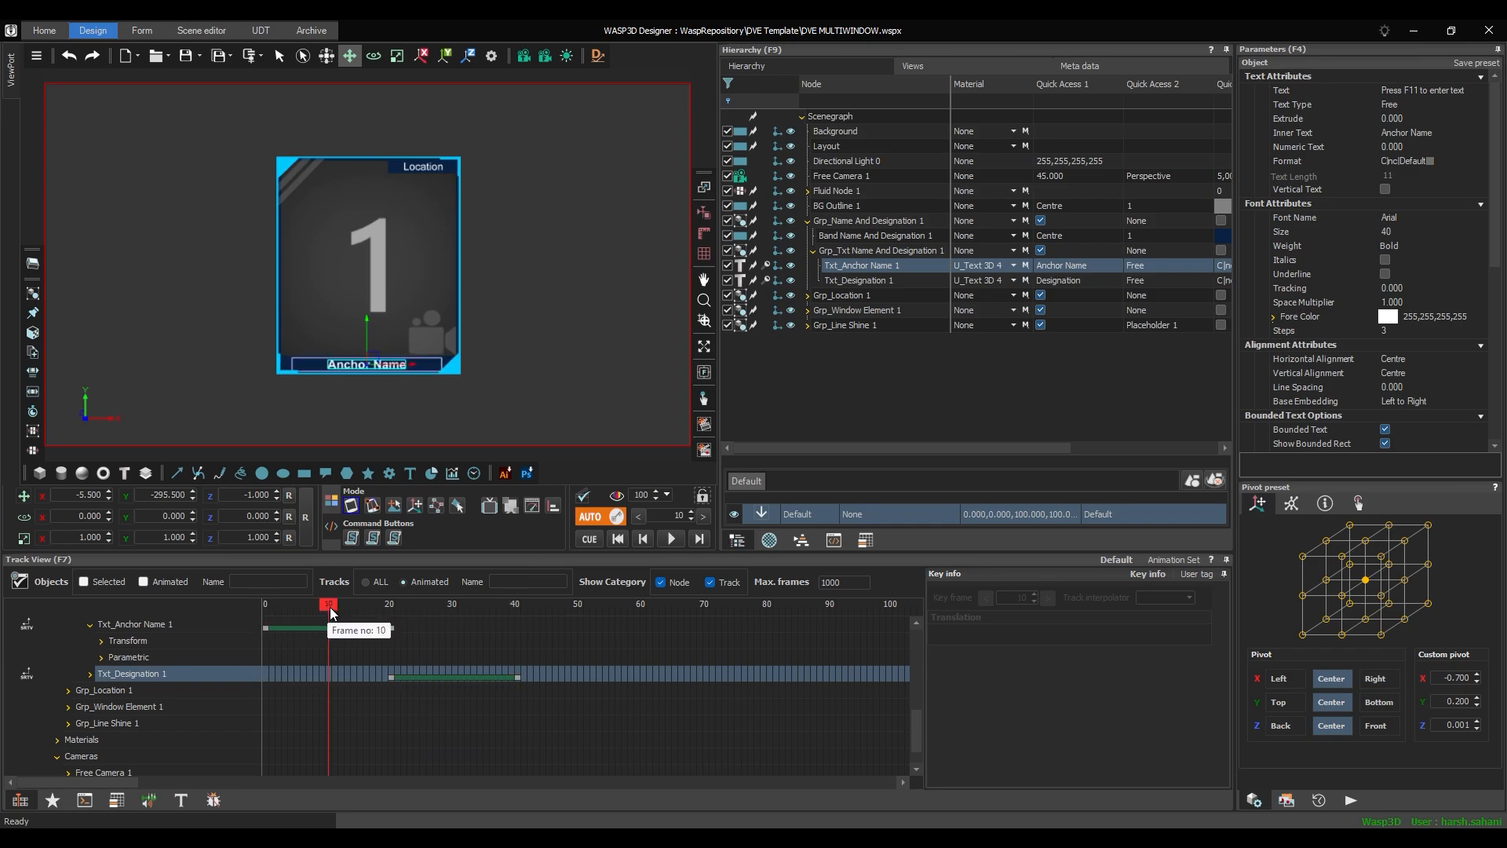
{"action": "left_click", "coordinate": [877, 220]}
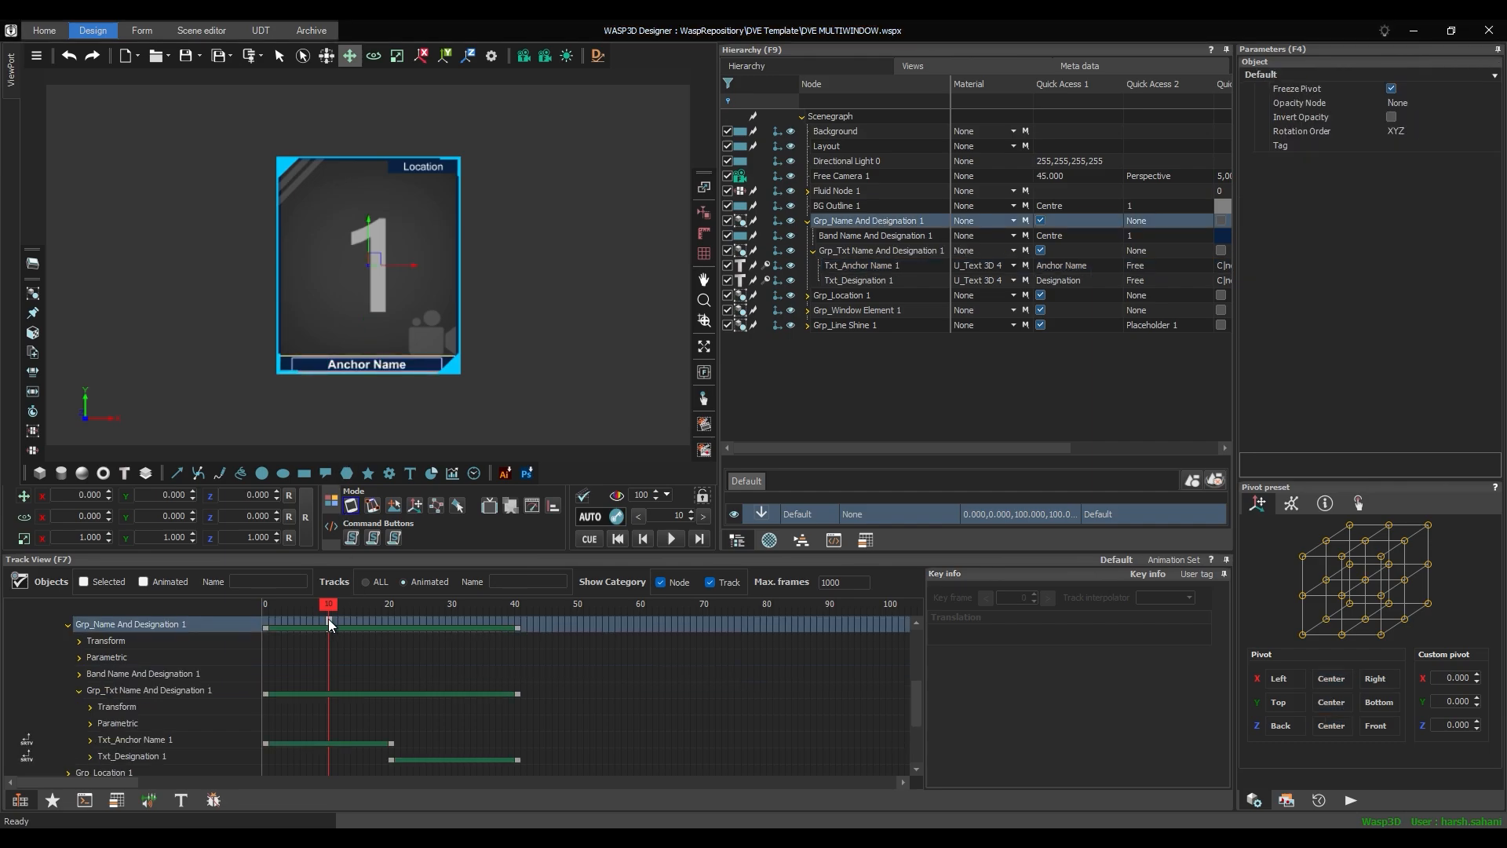
{"action": "right_click", "coordinate": [401, 620]}
{"action": "left_click", "coordinate": [447, 645]}
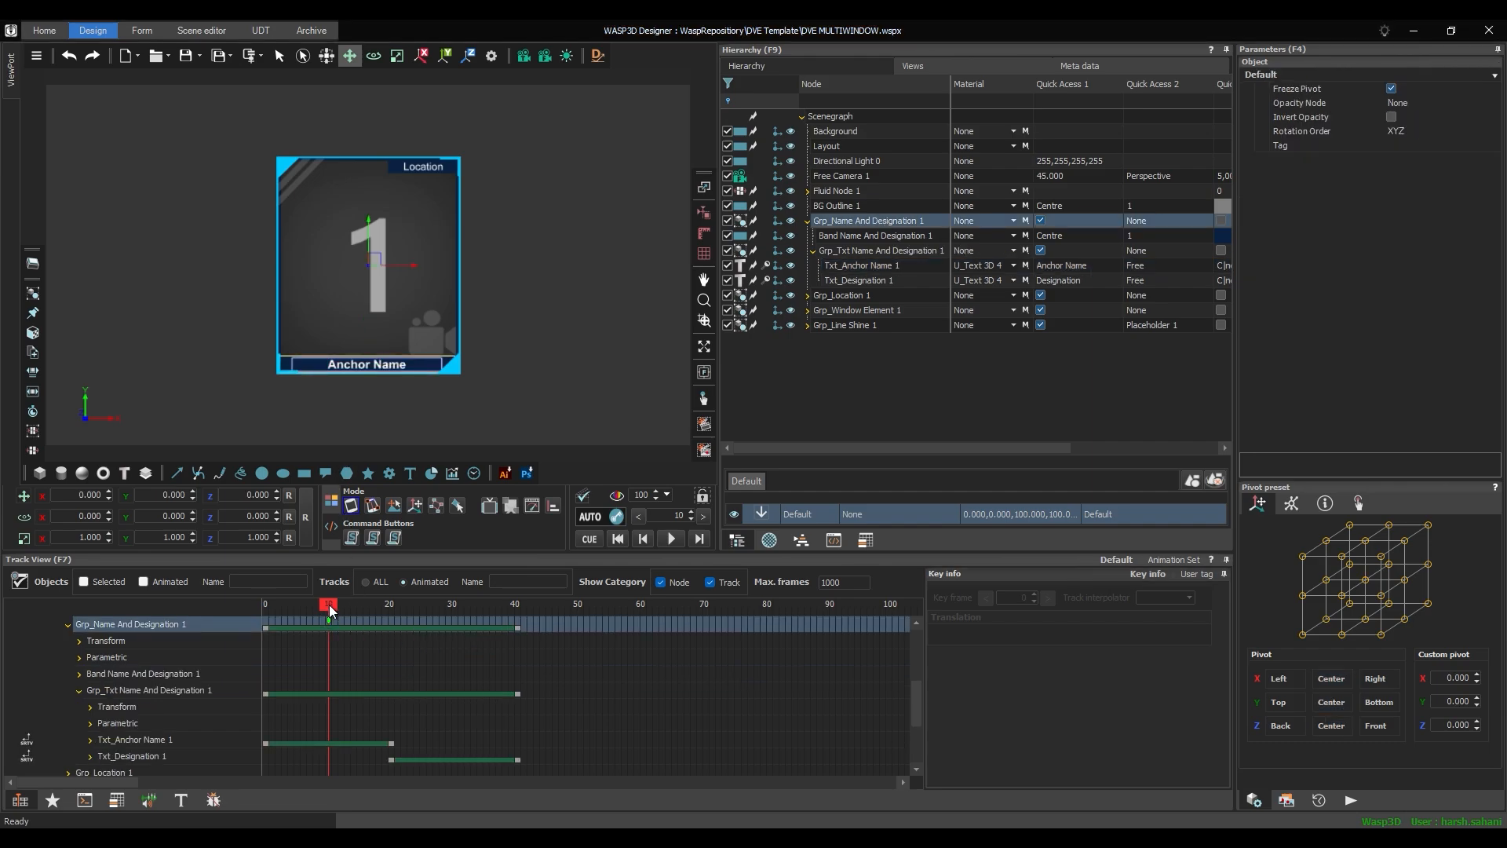
- Insert a control marker at frame 30 on the Grp_Name And Designation 1 track
{"action": "left_click_drag", "start_coordinate": [328, 605], "coordinate": [454, 605]}
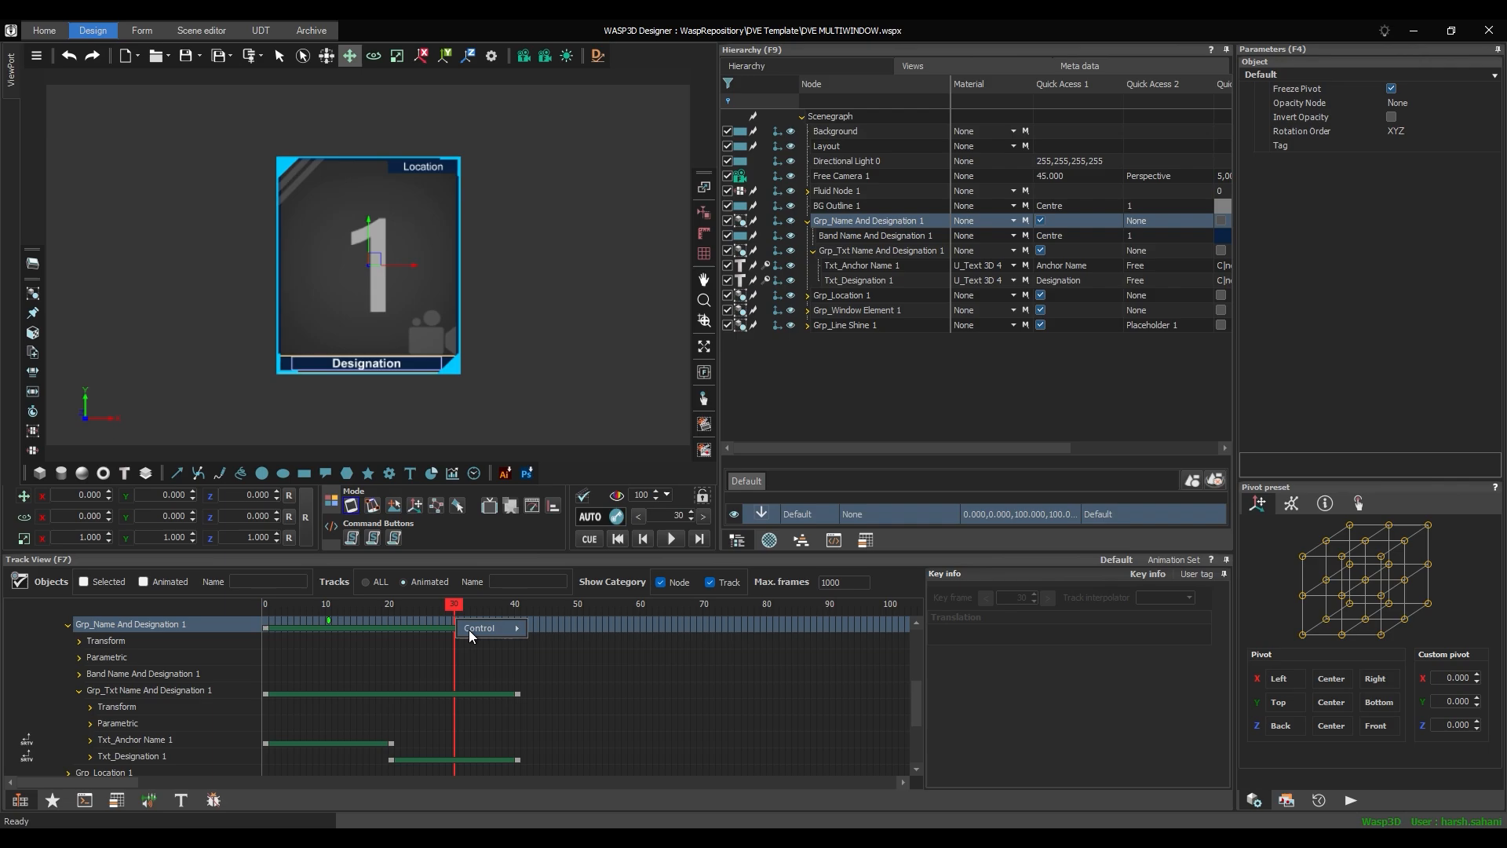
{"action": "right_click", "coordinate": [458, 622]}
{"action": "left_click", "coordinate": [503, 645]}
- Add a relative Goto control at frame 40 on the Grp_Name And Designation 1 track
{"action": "left_click", "coordinate": [505, 605]}
{"action": "left_click", "coordinate": [516, 604]}
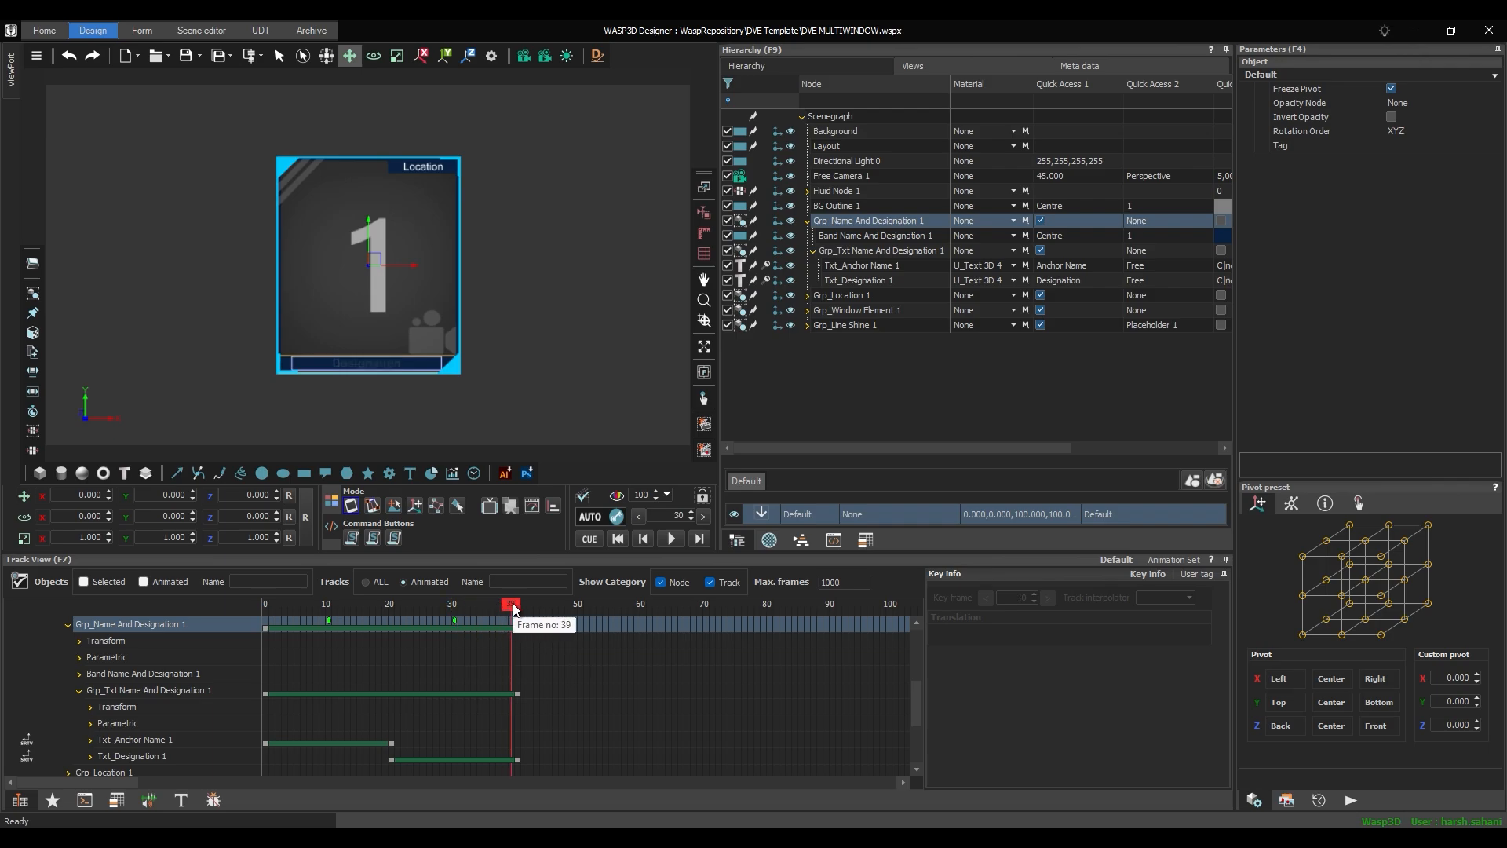
{"action": "right_click", "coordinate": [517, 619]}
{"action": "mouse_move", "coordinate": [565, 627]}
{"action": "mouse_move", "coordinate": [643, 696]}
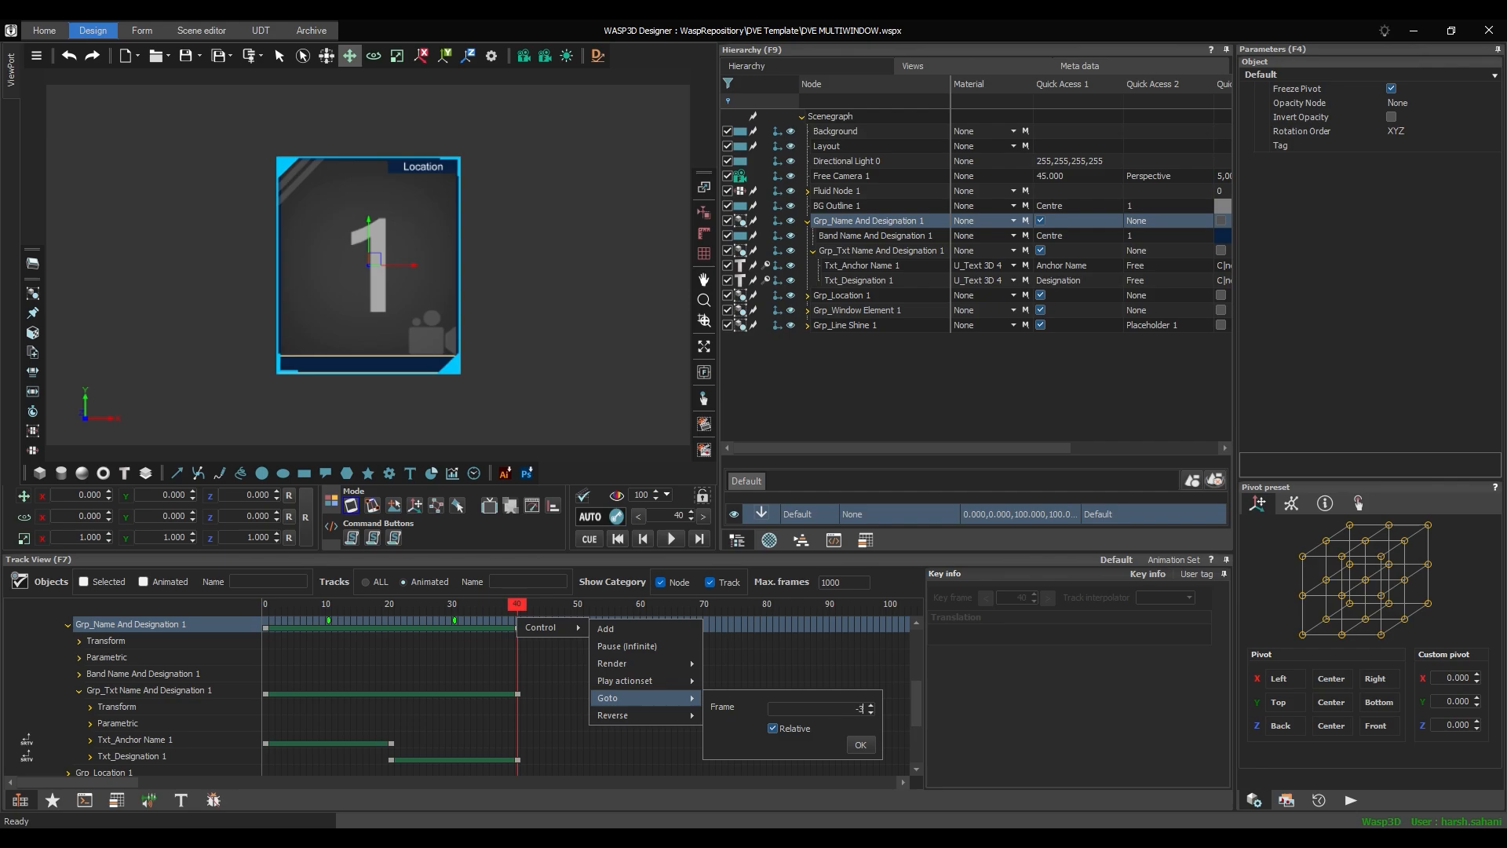
{"action": "left_click", "coordinate": [860, 745]}
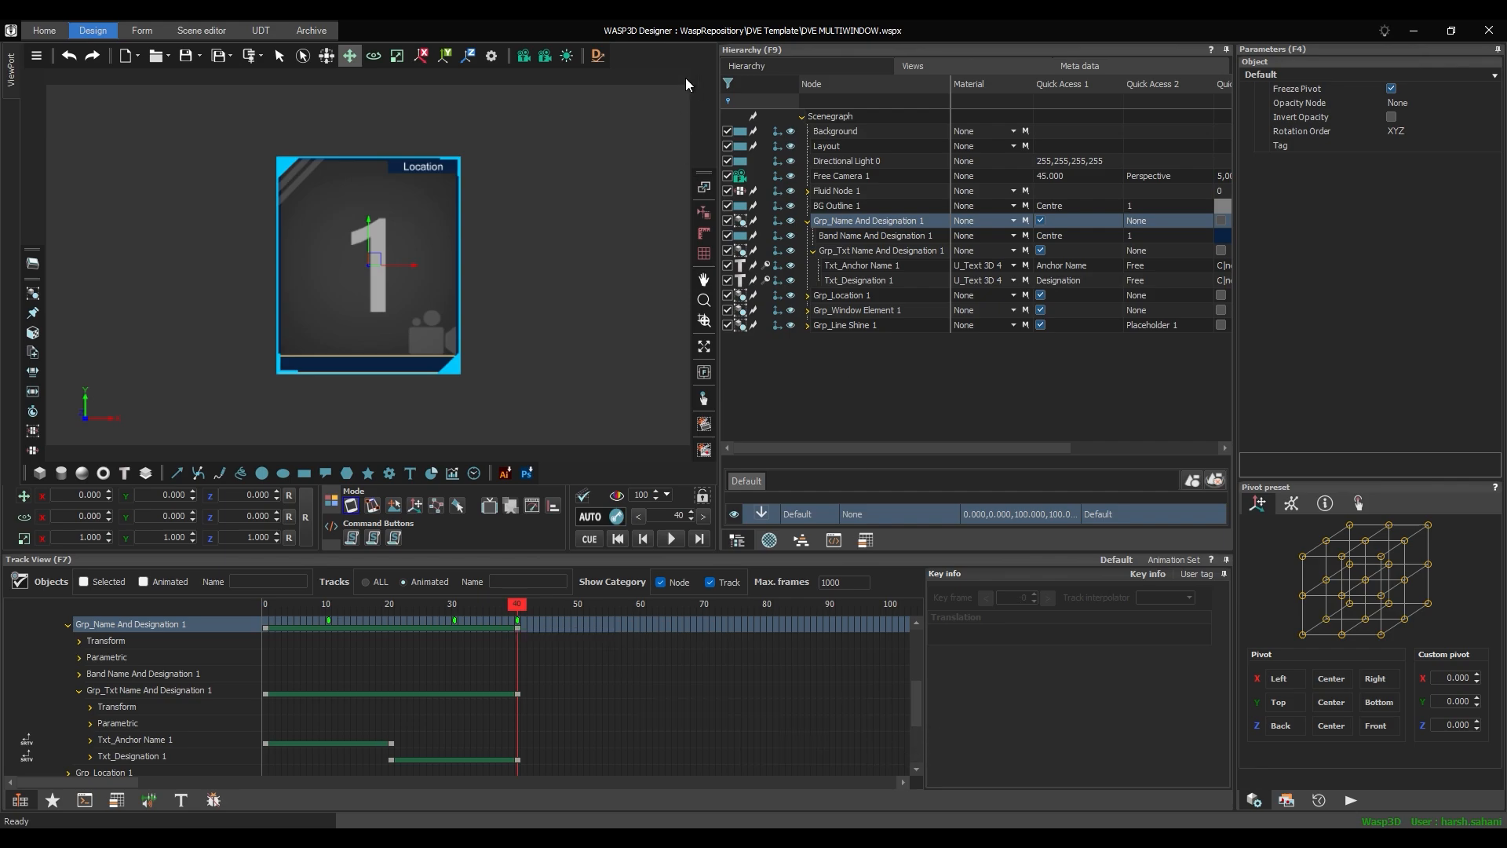
- Switch the Grp_Name And Designation 1 track to its highlighted playback mode and play the animation from frame 0
{"action": "left_click_drag", "start_coordinate": [518, 611], "coordinate": [154, 625]}
{"action": "right_click", "coordinate": [154, 625]}
{"action": "left_click", "coordinate": [210, 652]}
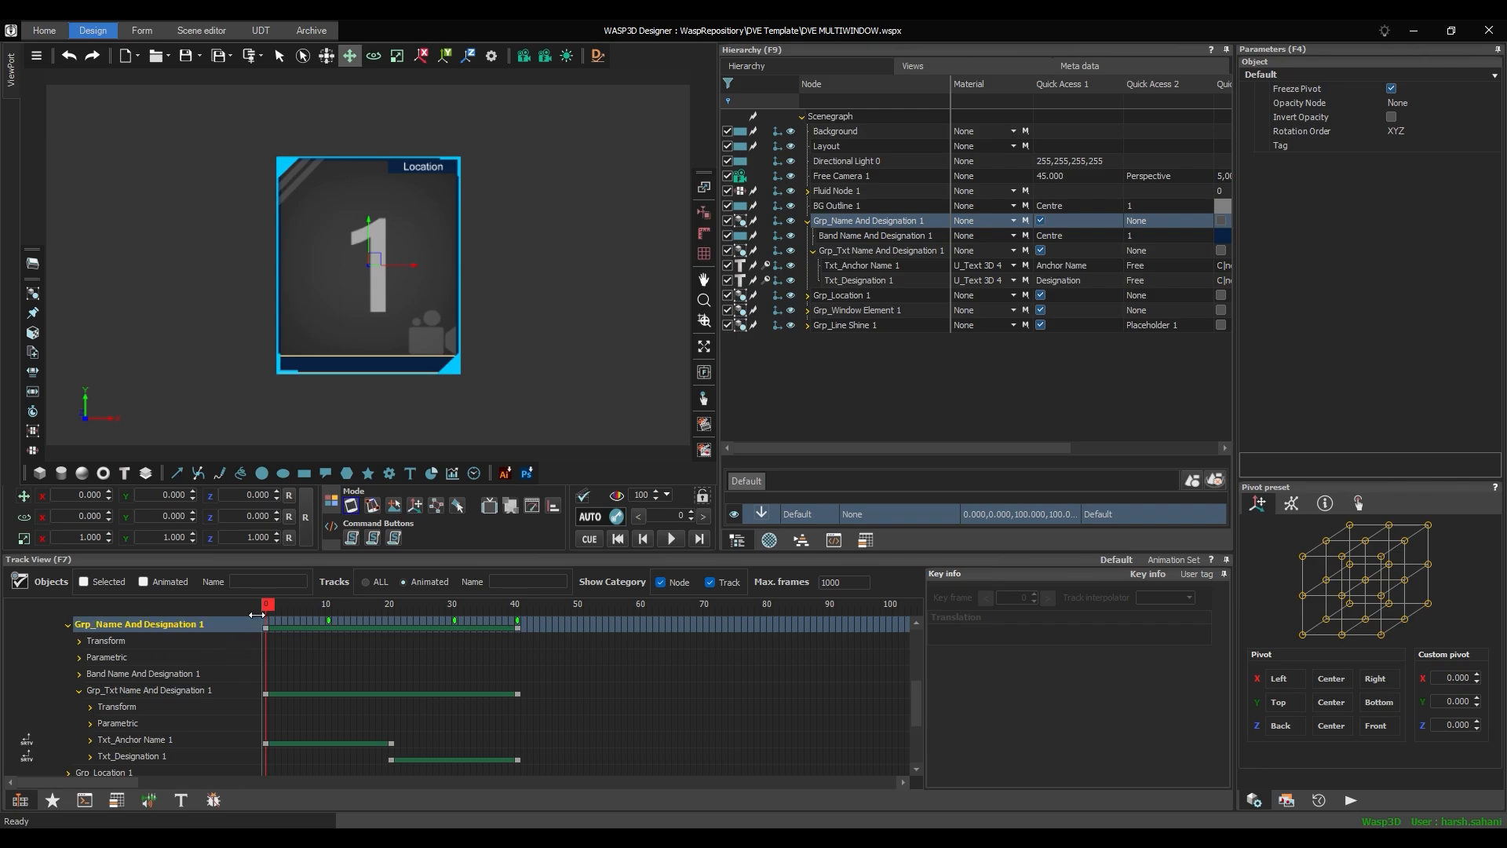
{"action": "left_click", "coordinate": [676, 539]}
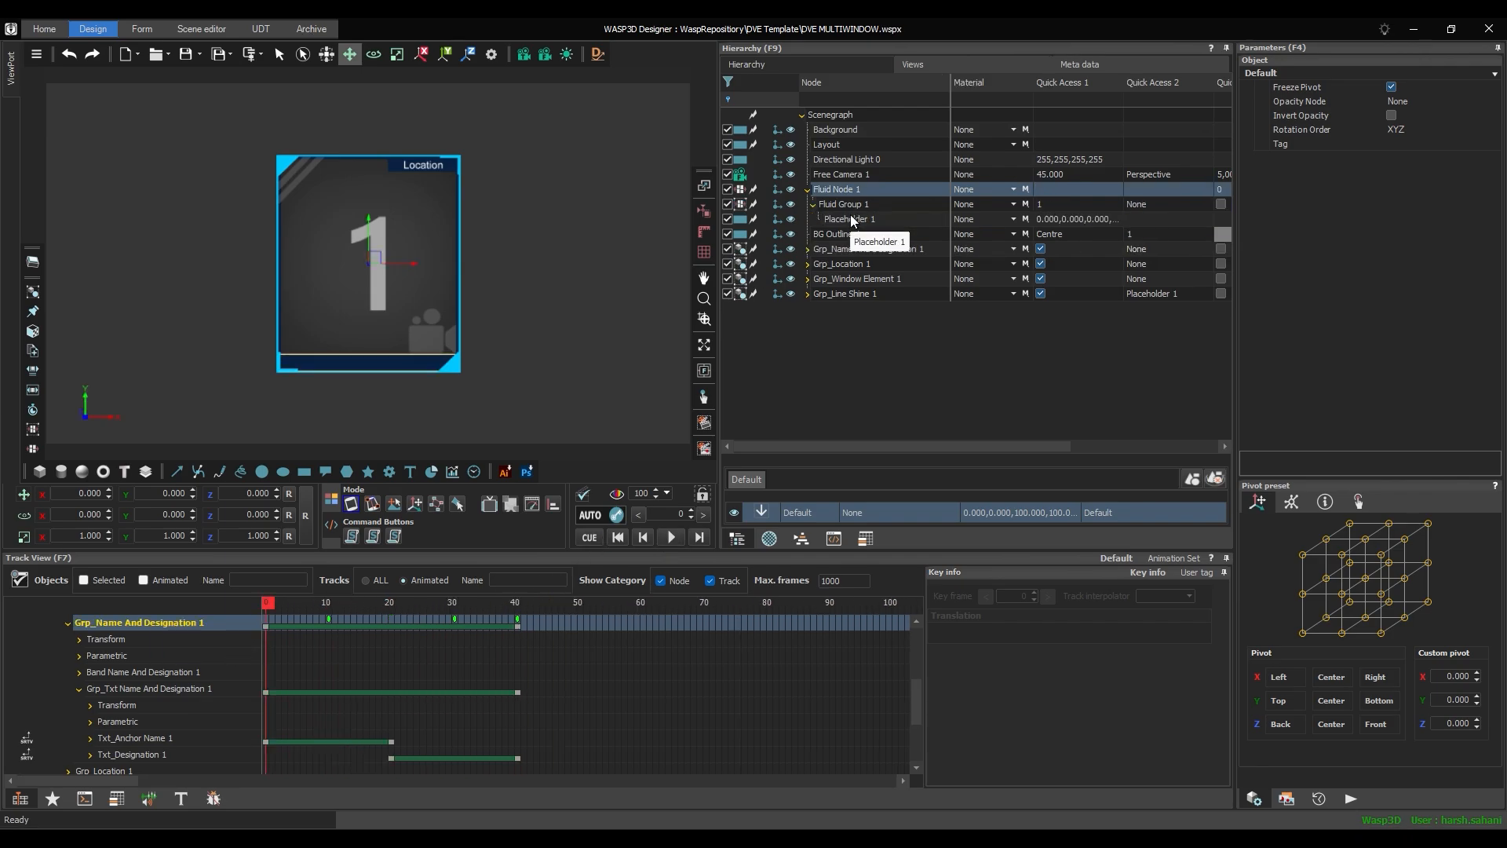
- Center the pivots of the objects in Grp_Name And Designation 1, toggling Freeze Pivot on the group and its text subgroup
{"action": "left_click", "coordinate": [851, 220]}
{"action": "left_click", "coordinate": [864, 235]}
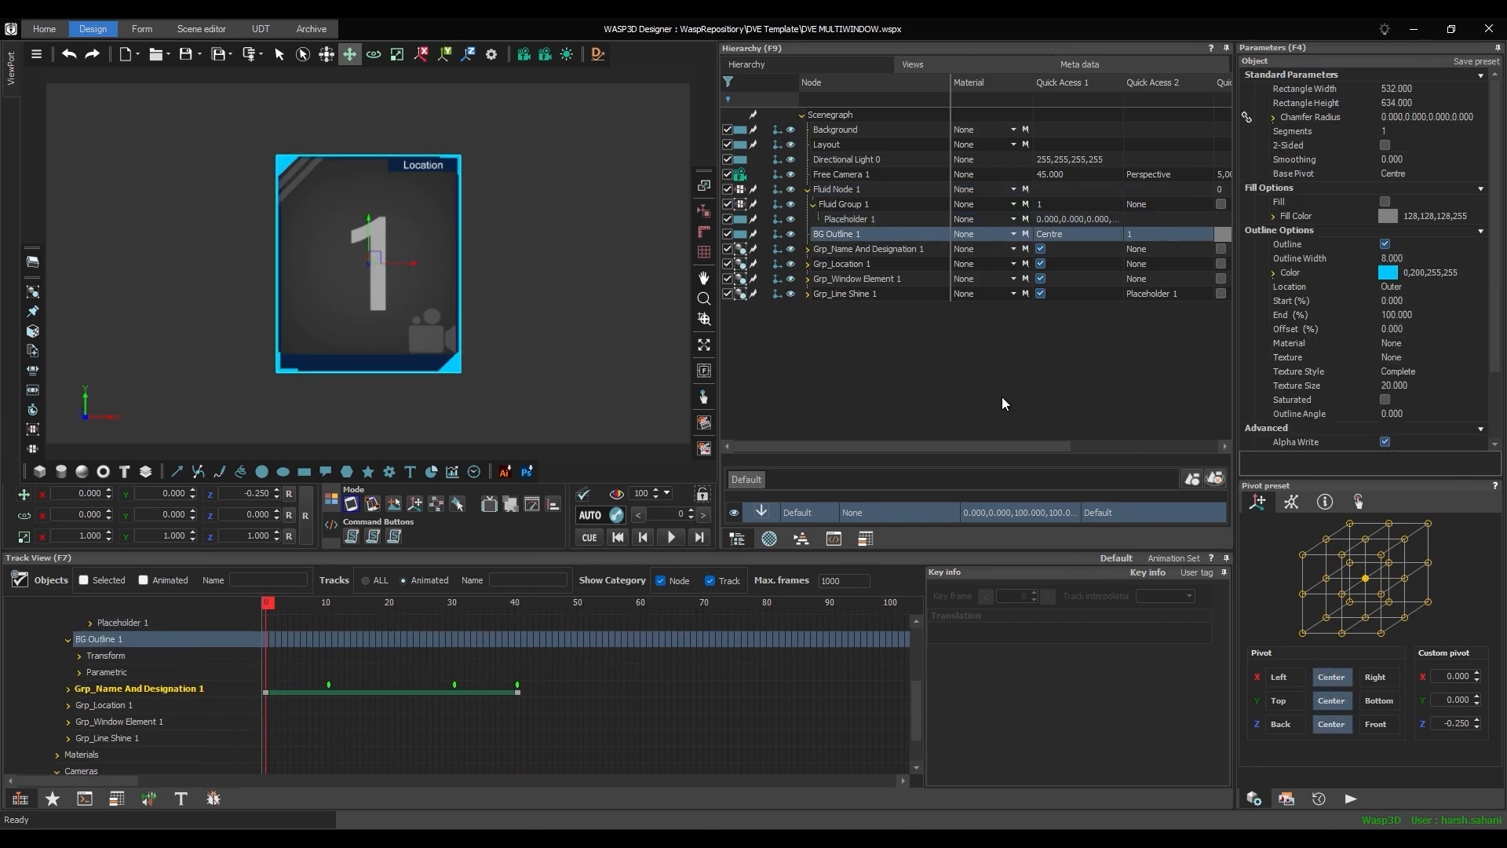
{"action": "left_click", "coordinate": [868, 249]}
{"action": "left_click", "coordinate": [1393, 87]}
{"action": "left_click", "coordinate": [808, 249]}
{"action": "left_click", "coordinate": [887, 308]}
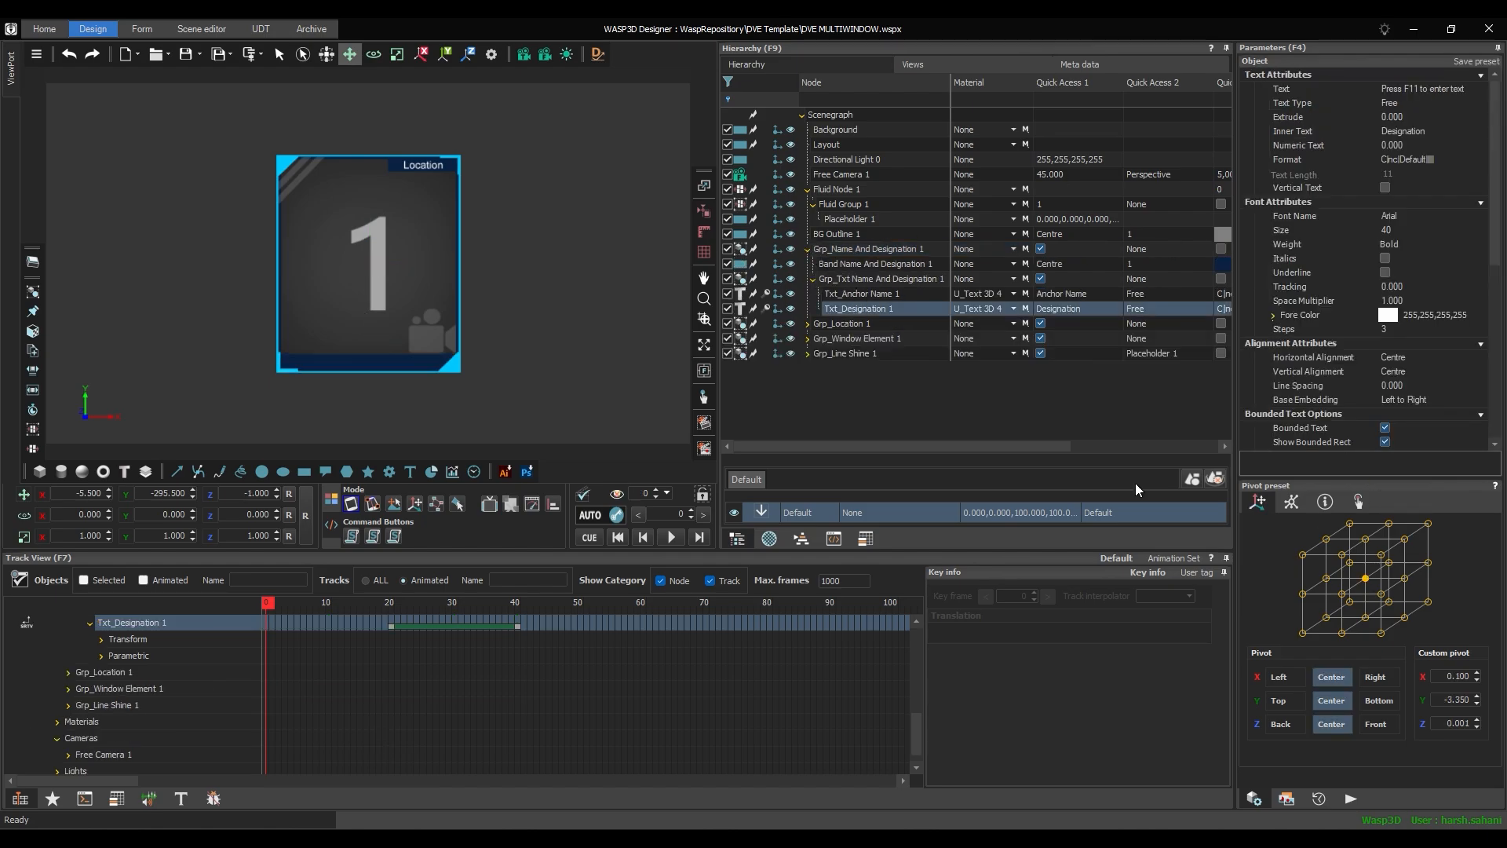
{"action": "key", "text": "Up"}
{"action": "key", "text": "Up"}
{"action": "key", "text": "Up"}
{"action": "key", "text": "Down"}
{"action": "key", "text": "Down"}
{"action": "key", "text": "Down"}
{"action": "left_click", "coordinate": [877, 279]}
{"action": "left_click", "coordinate": [1384, 87]}
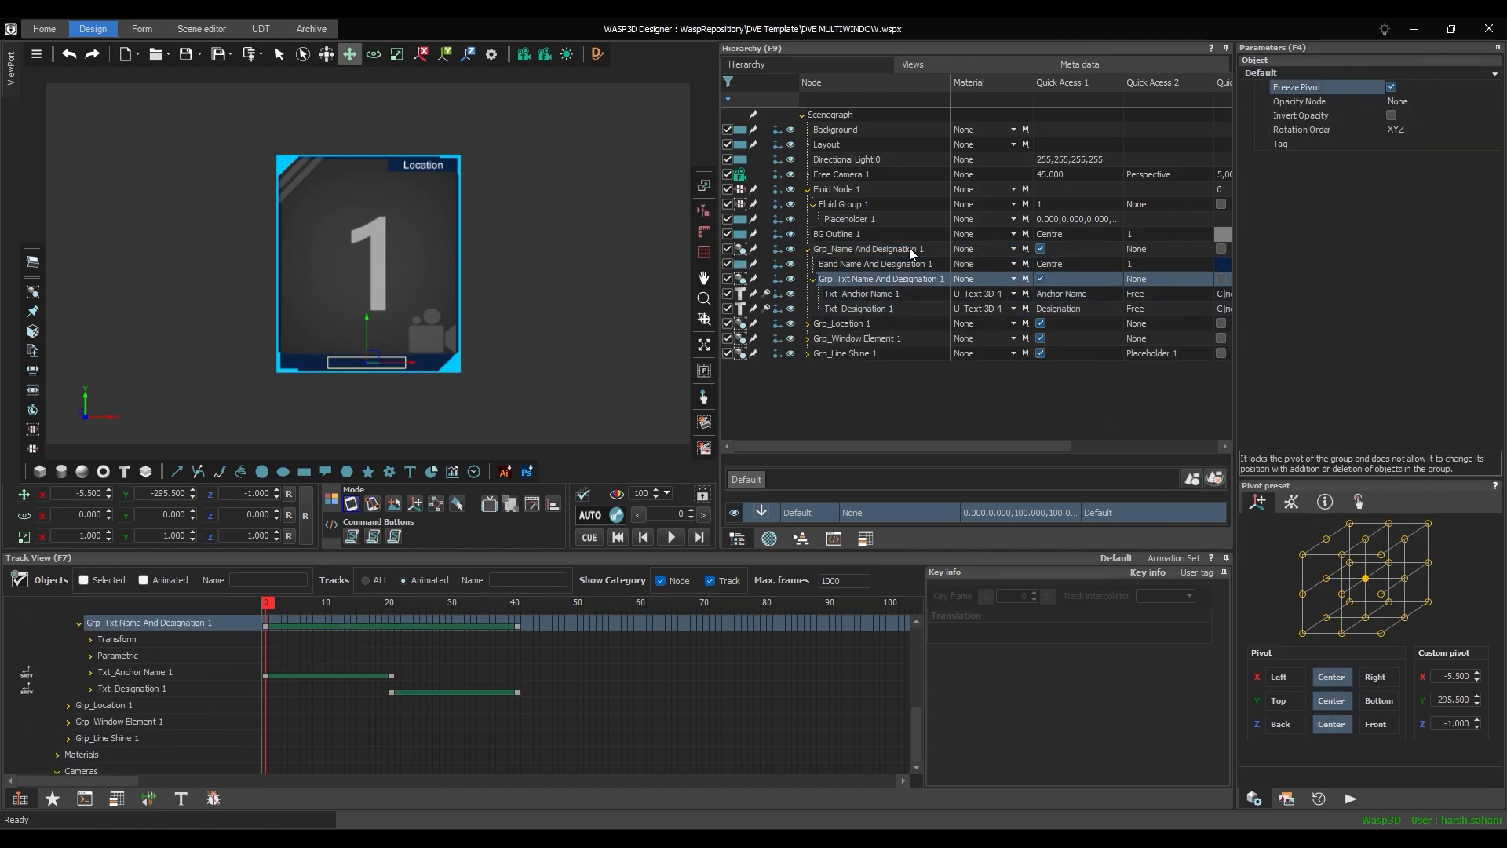
- Turn off Freeze Pivot for Grp_Location 1 and center the pivots of its band and text
{"action": "left_click", "coordinate": [807, 323]}
{"action": "left_click", "coordinate": [1385, 88]}
{"action": "key", "text": "Down"}
{"action": "key", "text": "Up"}
{"action": "key", "text": "Down"}
{"action": "key", "text": "Down"}
{"action": "left_click", "coordinate": [1365, 578]}
- Turn off Freeze Pivot for Grp_Window Element 1 and Grp_Line Shine 1 and center the pivots of their shapes
{"action": "left_click", "coordinate": [808, 368]}
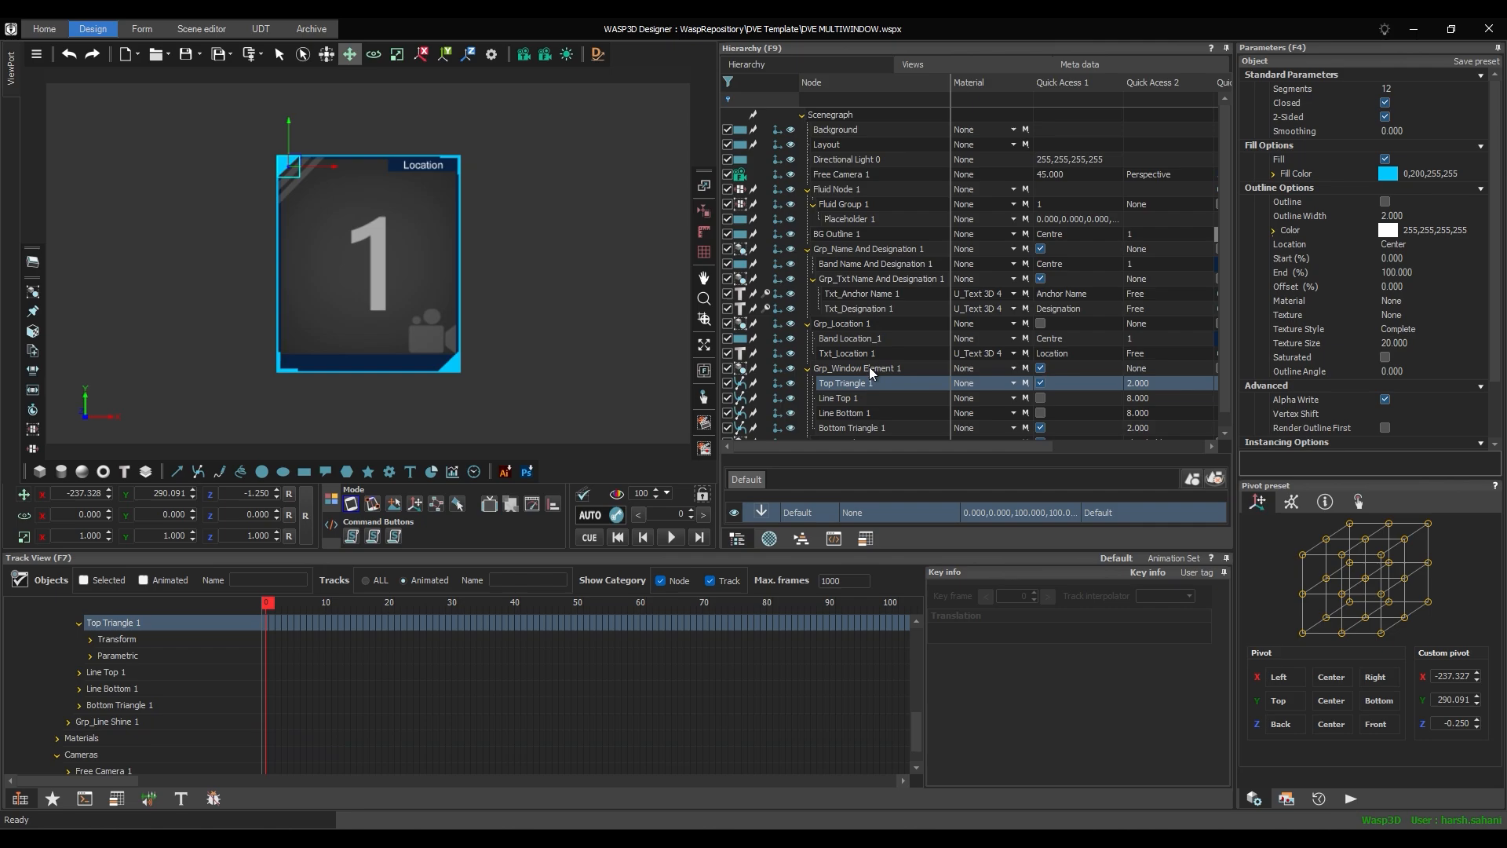
{"action": "left_click", "coordinate": [1385, 88]}
{"action": "key", "text": "Down"}
{"action": "left_click", "coordinate": [1365, 579]}
{"action": "key", "text": "Down"}
{"action": "left_click", "coordinate": [1365, 579]}
{"action": "key", "text": "Down"}
{"action": "key", "text": "Down"}
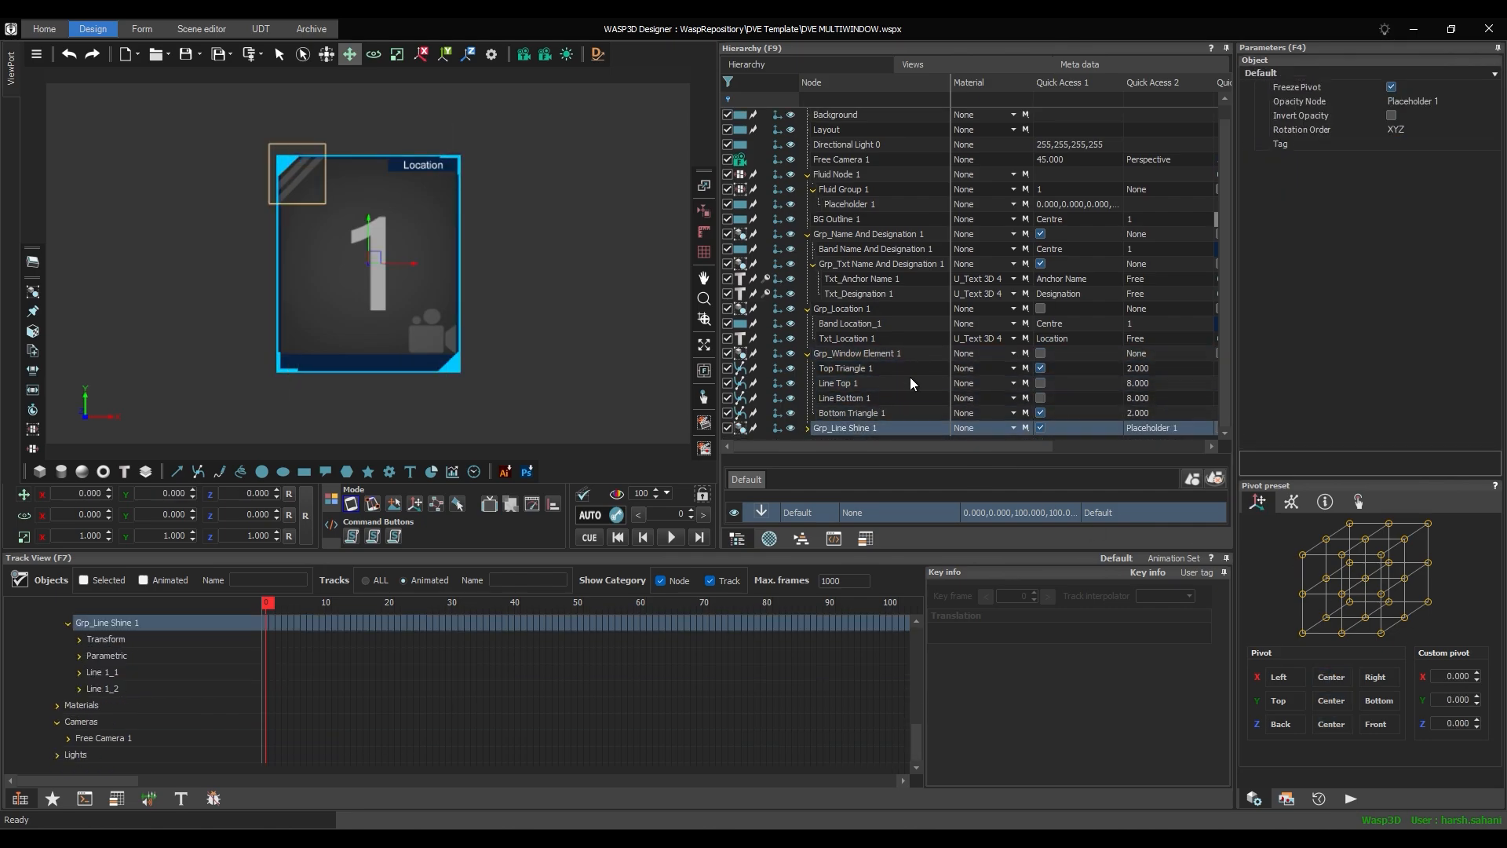
{"action": "key", "text": "Down"}
{"action": "key", "text": "Down"}
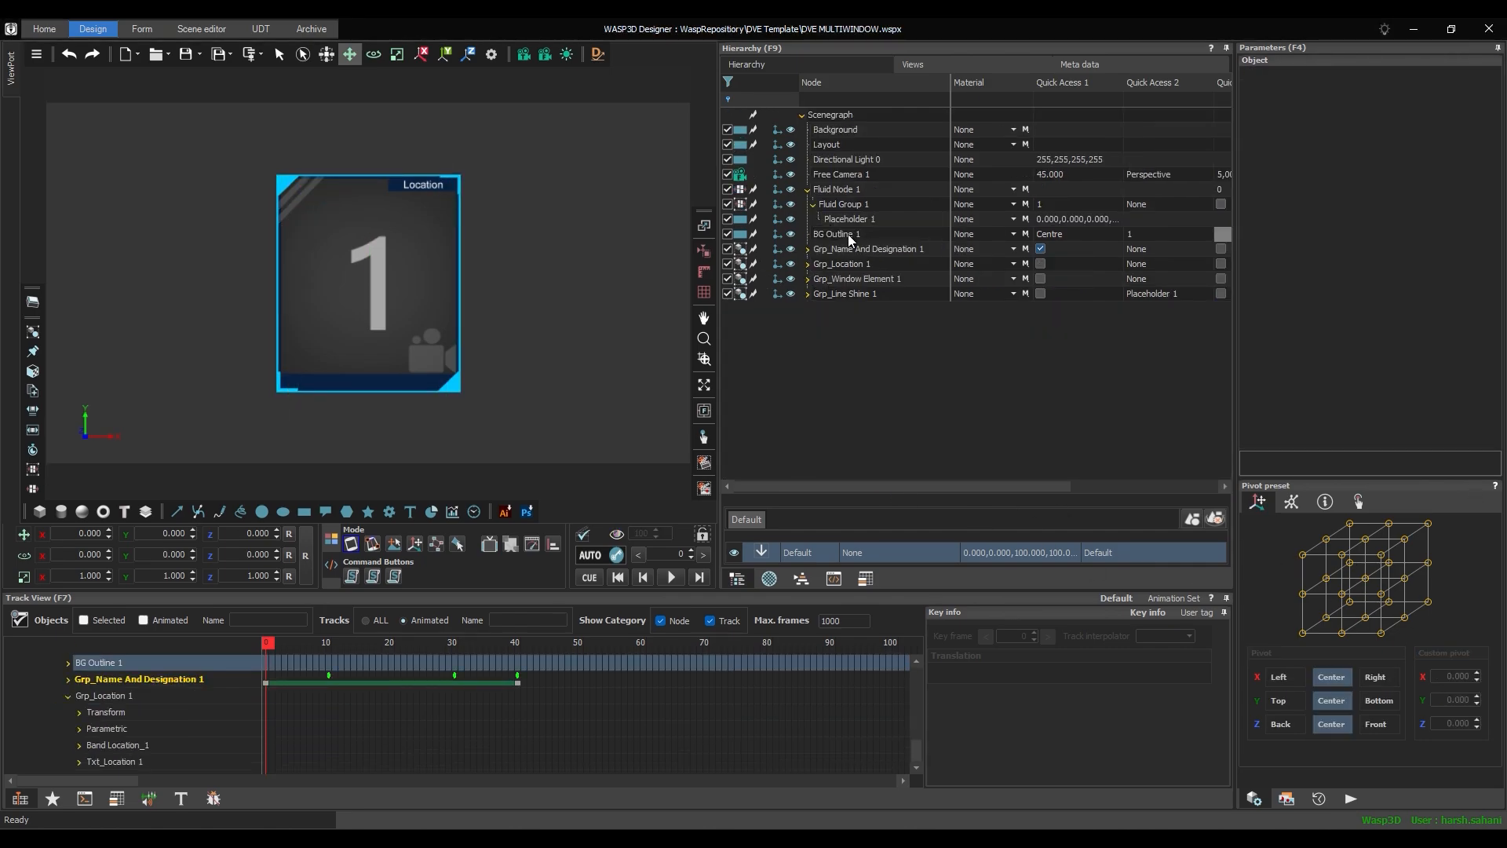
- Move BG Outline 1 and the name and designation, location, window element and line shine groups into Fluid Group 1
{"action": "left_click_drag", "start_coordinate": [848, 234], "coordinate": [868, 206]}
{"action": "left_click_drag", "start_coordinate": [853, 263], "coordinate": [873, 205]}
{"action": "left_click_drag", "start_coordinate": [860, 278], "coordinate": [874, 204]}
- Add Placeholder 1, BG Outline 1, Band Name And Designation 1, Txt_Anchor Name 1 and Txt_Designation 1 to Fluid Group 1's required preview objects
{"action": "left_click", "coordinate": [844, 204]}
{"action": "left_click", "coordinate": [1293, 504]}
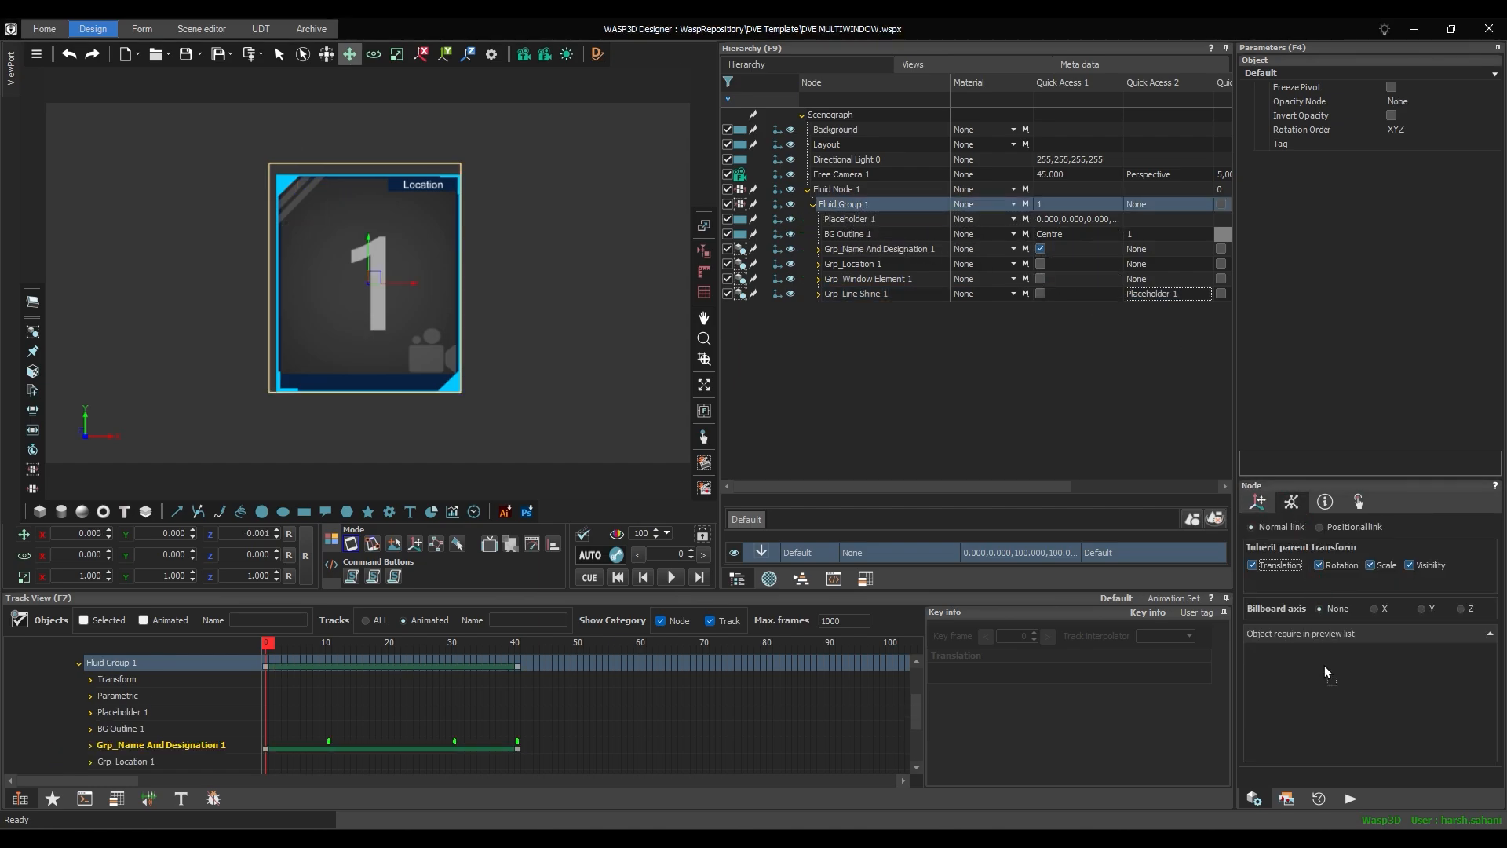
{"action": "left_click_drag", "start_coordinate": [1325, 672], "coordinate": [1327, 673]}
{"action": "left_click_drag", "start_coordinate": [845, 233], "coordinate": [1286, 680]}
{"action": "left_click", "coordinate": [819, 249]}
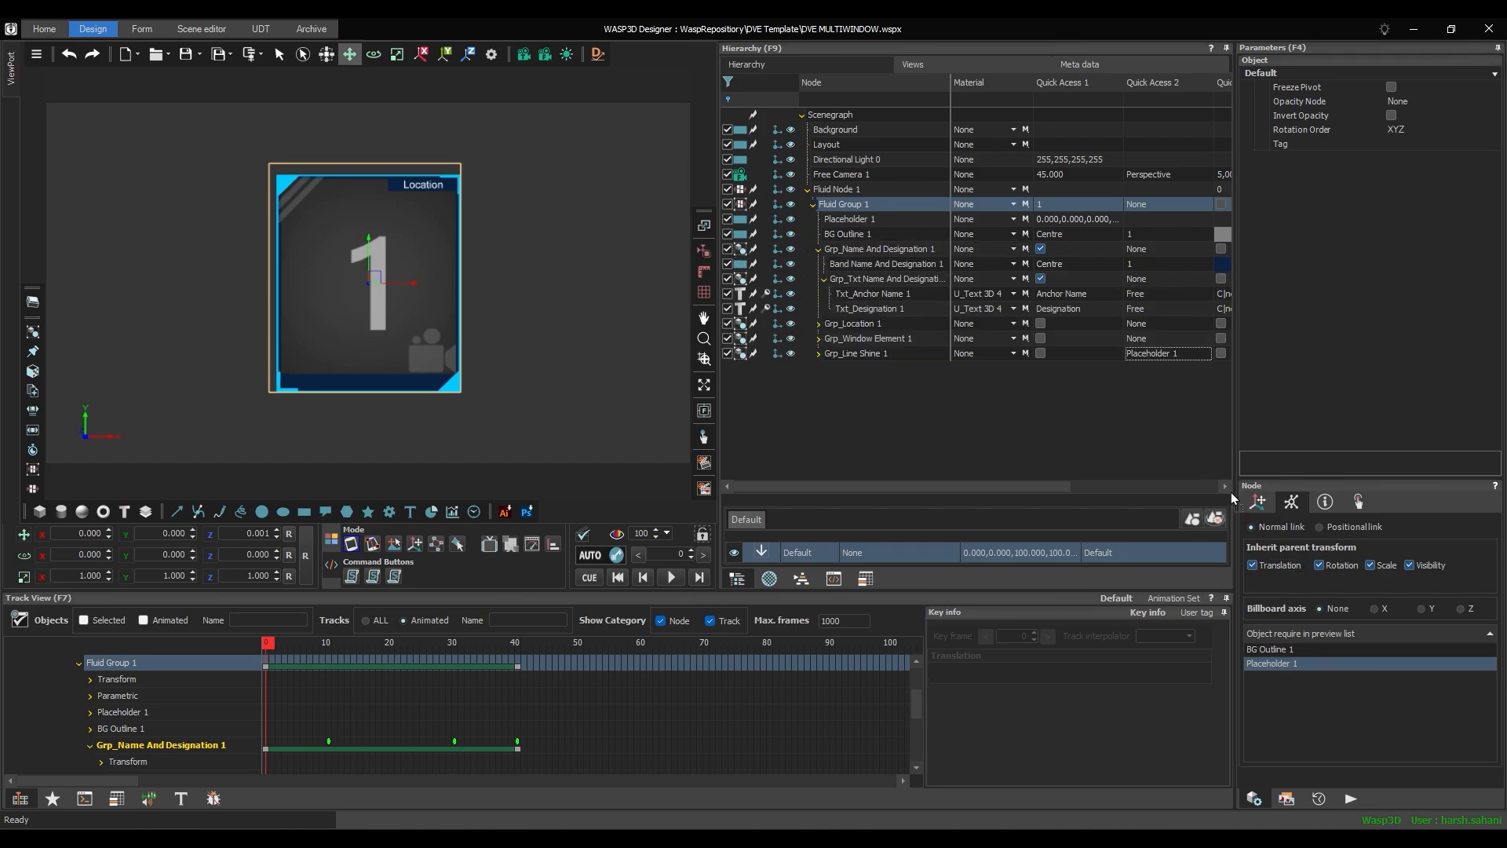
{"action": "left_click_drag", "start_coordinate": [863, 263], "coordinate": [1303, 680]}
{"action": "left_click_drag", "start_coordinate": [864, 294], "coordinate": [1300, 711]}
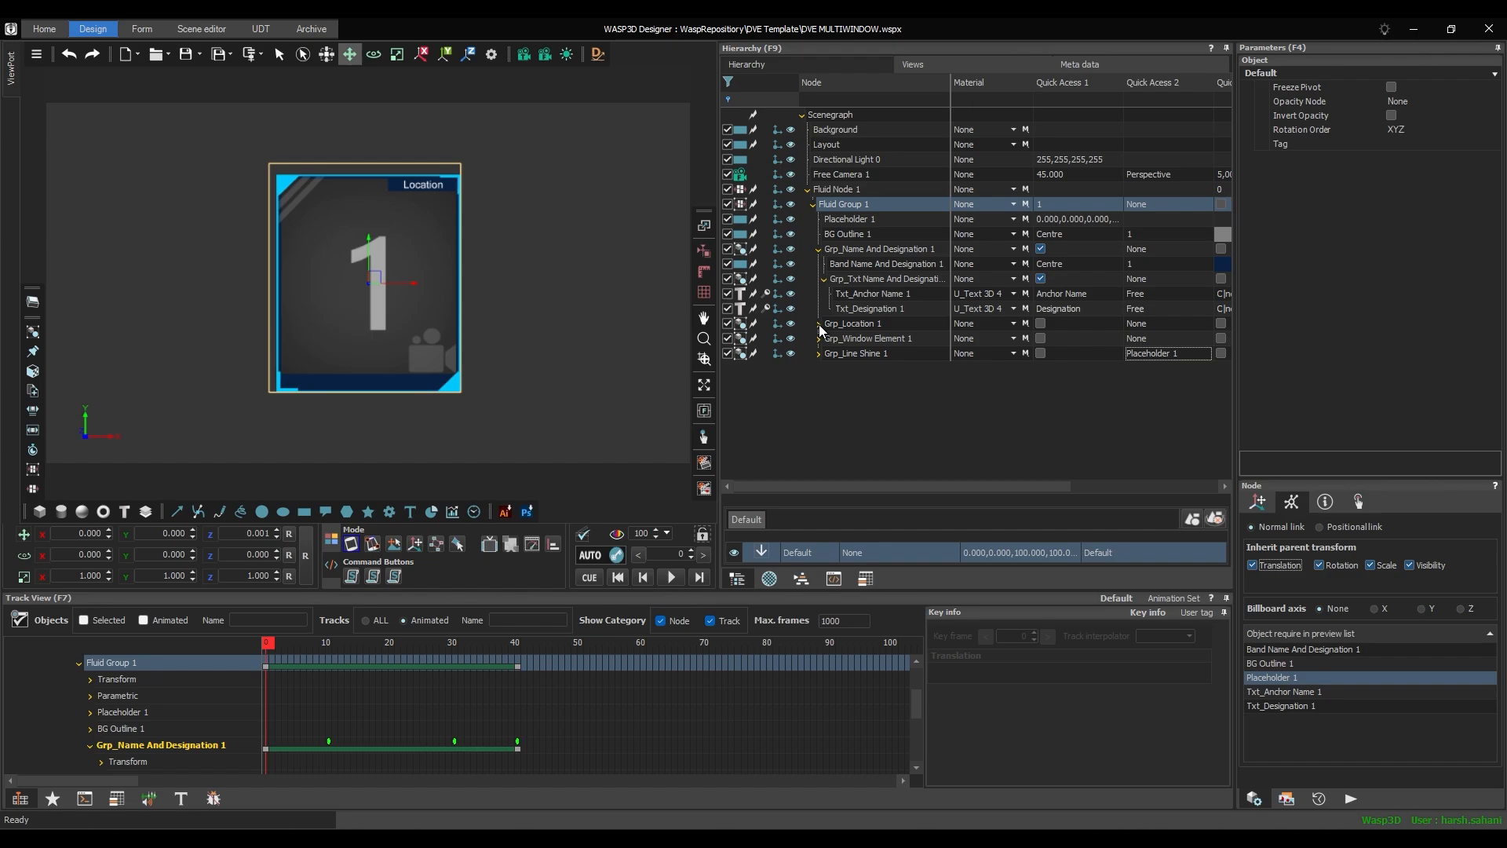
- Add the location band and text, the window triangles and lines, and the shine lines to Fluid Group 1's required preview objects
{"action": "left_click", "coordinate": [818, 324]}
{"action": "left_click", "coordinate": [818, 368]}
{"action": "left_click", "coordinate": [818, 443]}
{"action": "left_click_drag", "start_coordinate": [855, 323], "coordinate": [1309, 740]}
{"action": "left_click_drag", "start_coordinate": [870, 369], "coordinate": [1279, 677]}
{"action": "left_click_drag", "start_coordinate": [864, 383], "coordinate": [1295, 683]}
{"action": "scroll", "coordinate": [1321, 526], "scroll_direction": "down", "scroll_amount": 3}
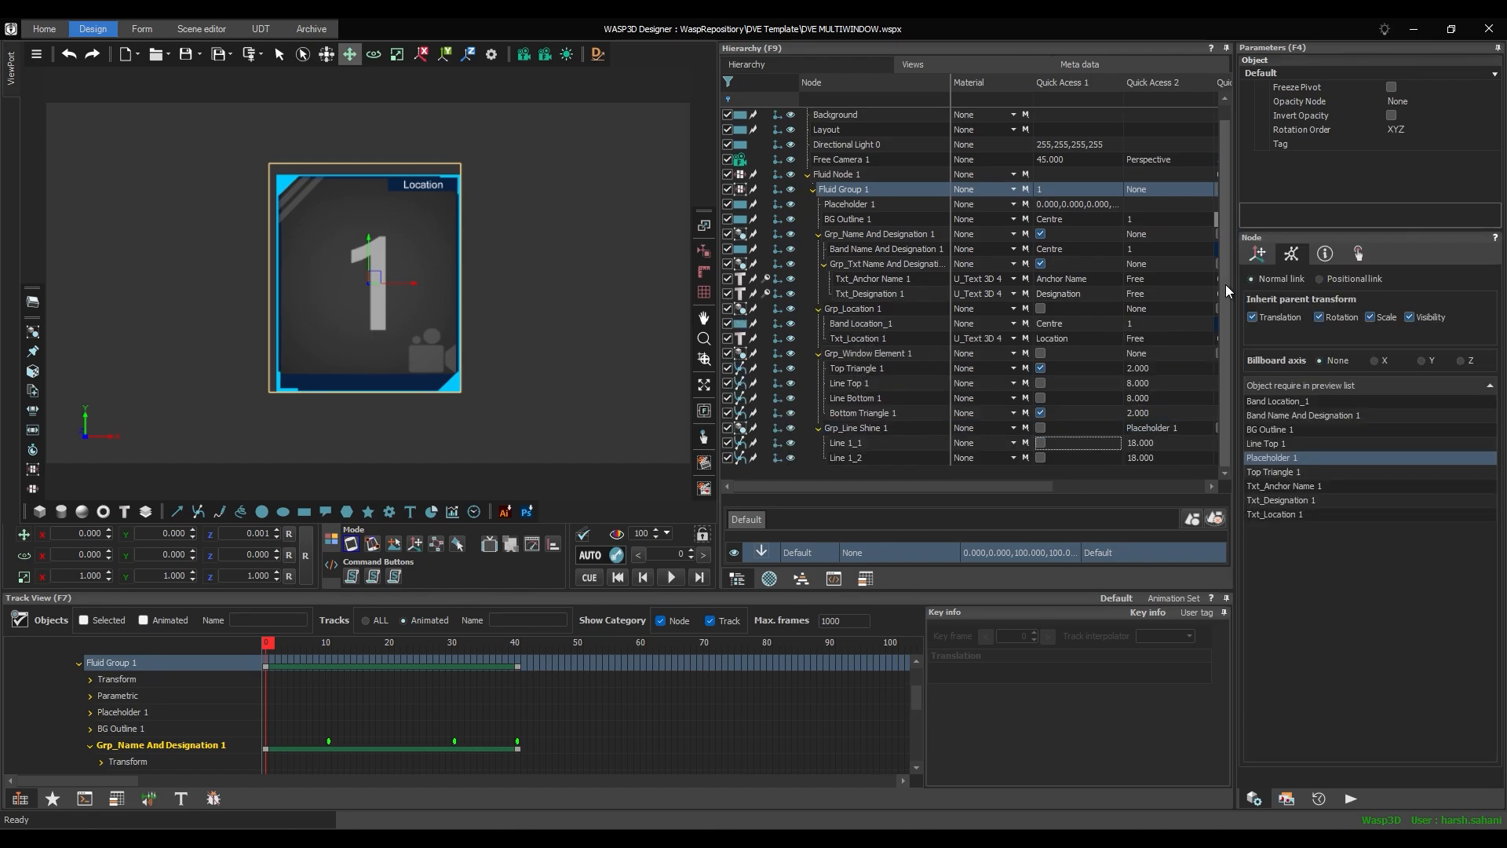
{"action": "left_click_drag", "start_coordinate": [851, 398], "coordinate": [1305, 624]}
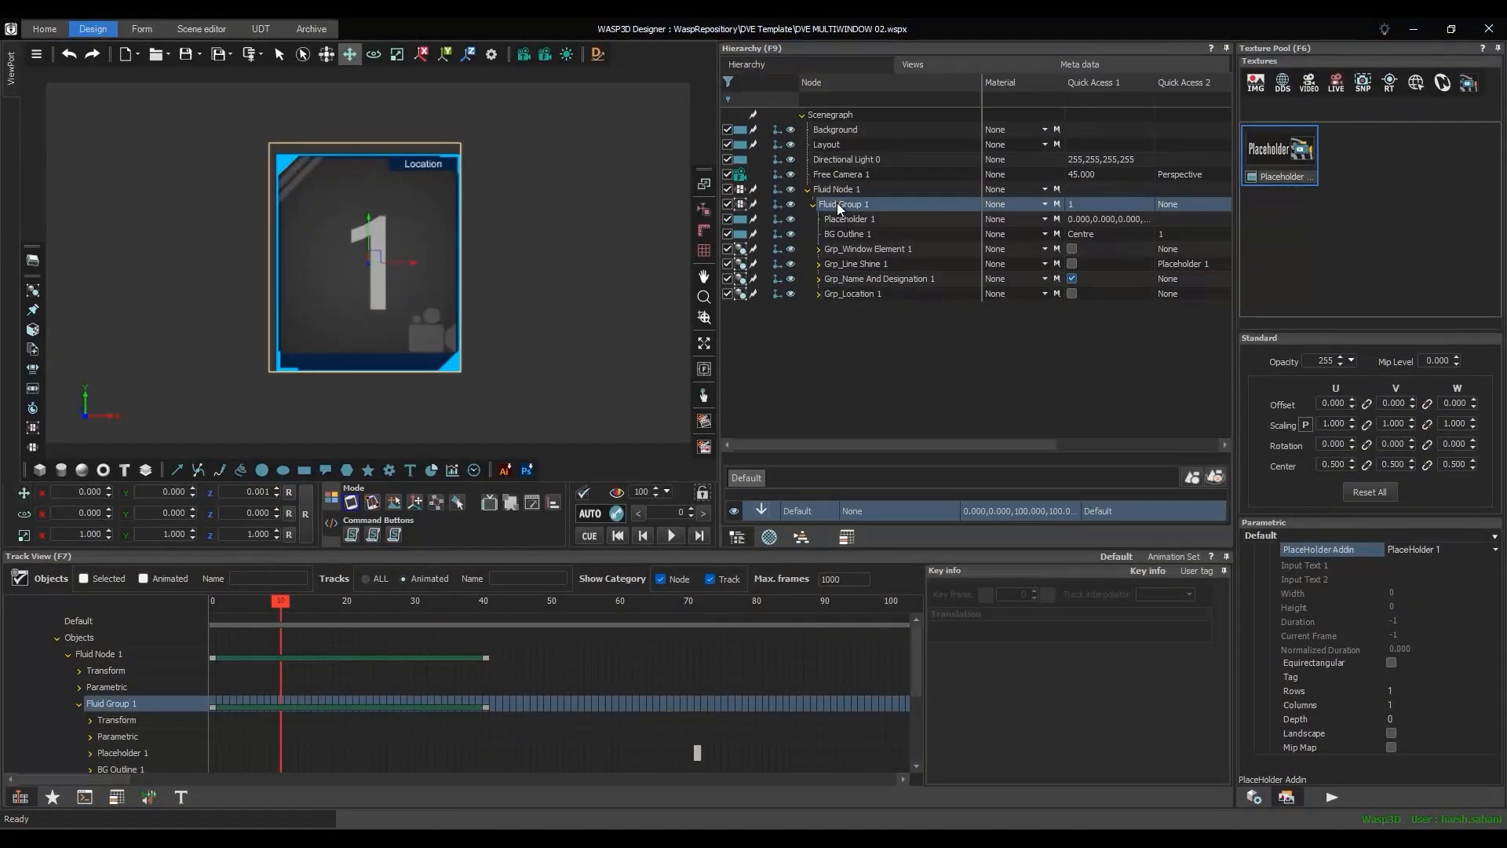
- Create 10 shadow copies of Fluid Group 1
{"action": "right_click", "coordinate": [838, 208]}
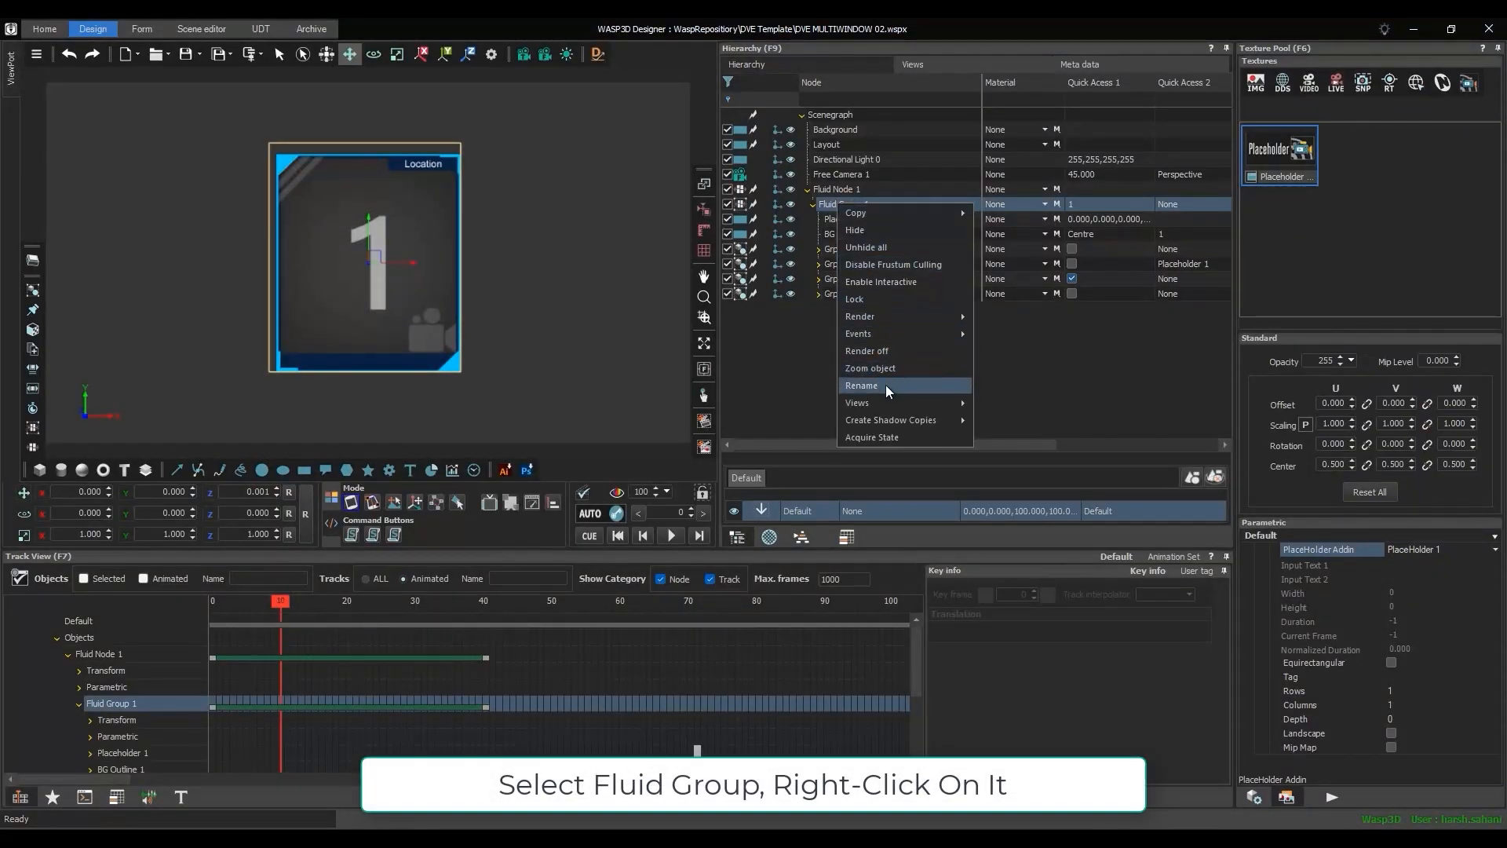
{"action": "mouse_move", "coordinate": [888, 419]}
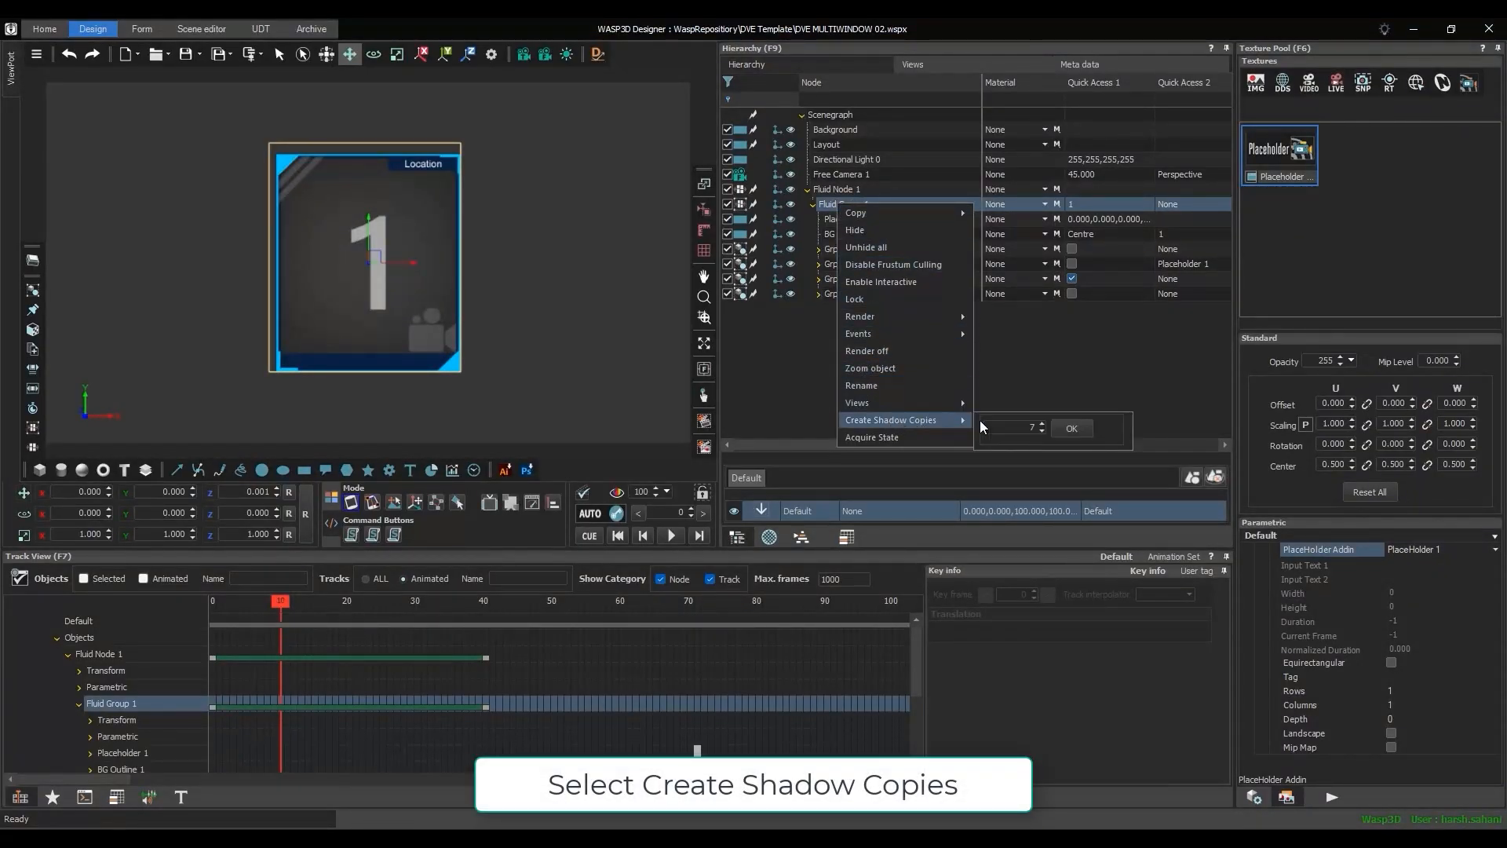
{"action": "left_click", "coordinate": [1043, 423]}
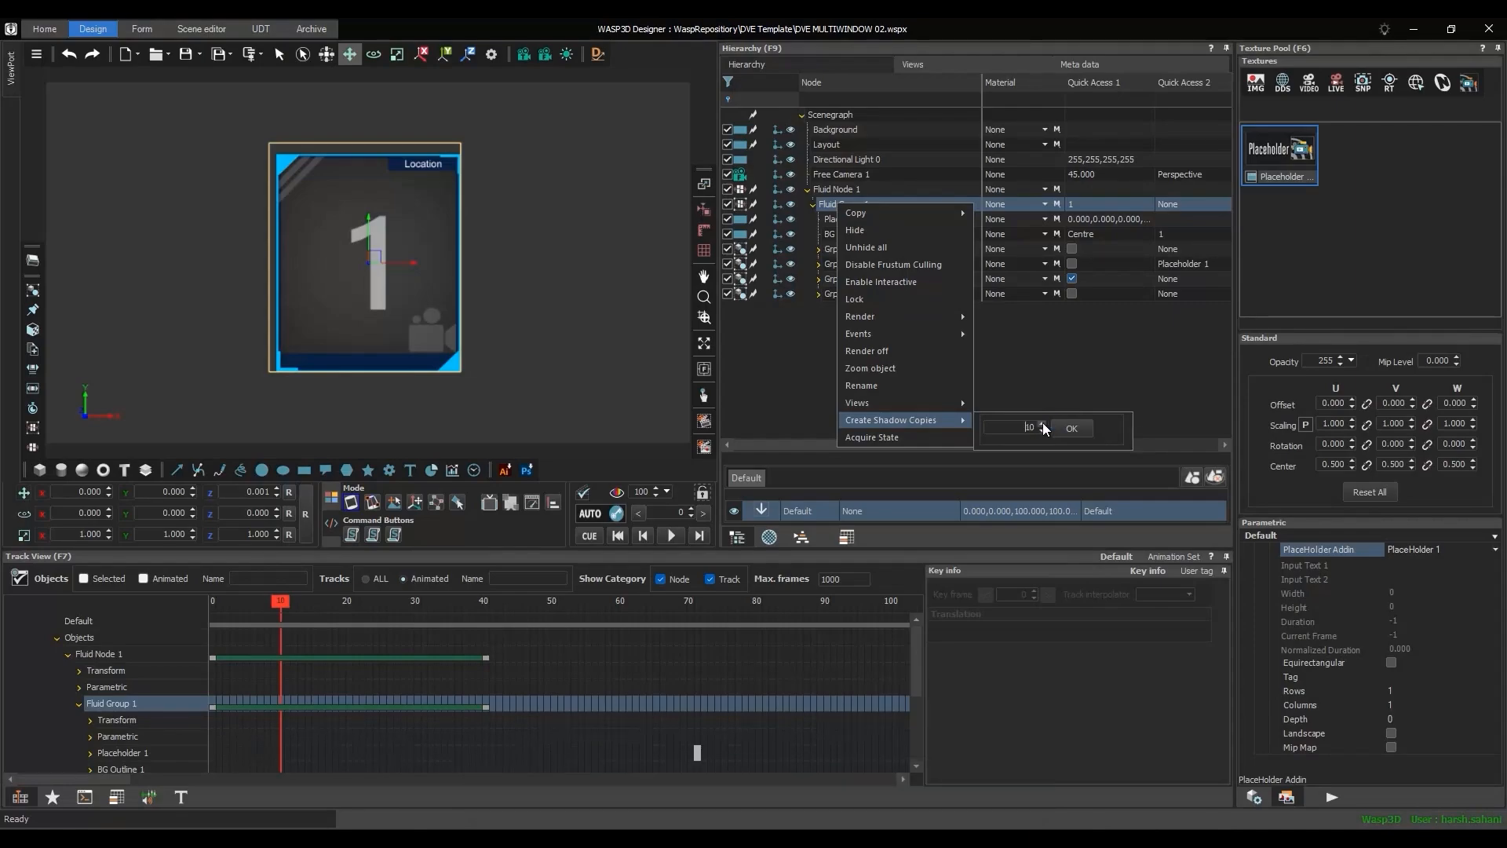
{"action": "left_click", "coordinate": [1071, 429]}
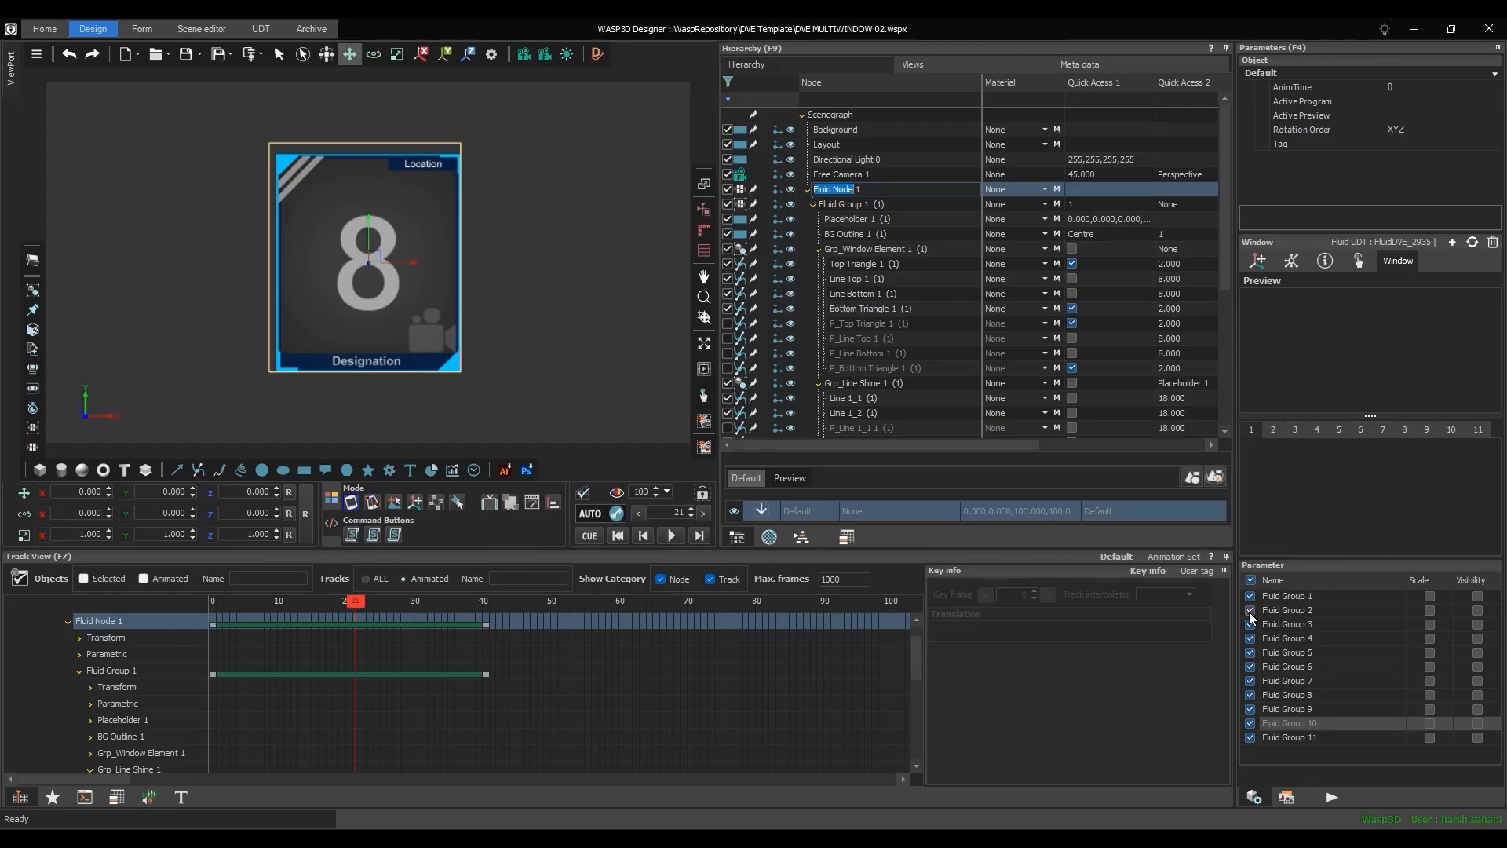
- Deselect Fluid Group 2 through Fluid Group 11 in Fluid Node 1's window parameters, leaving only Fluid Group 1 active
{"action": "left_click", "coordinate": [1249, 611]}
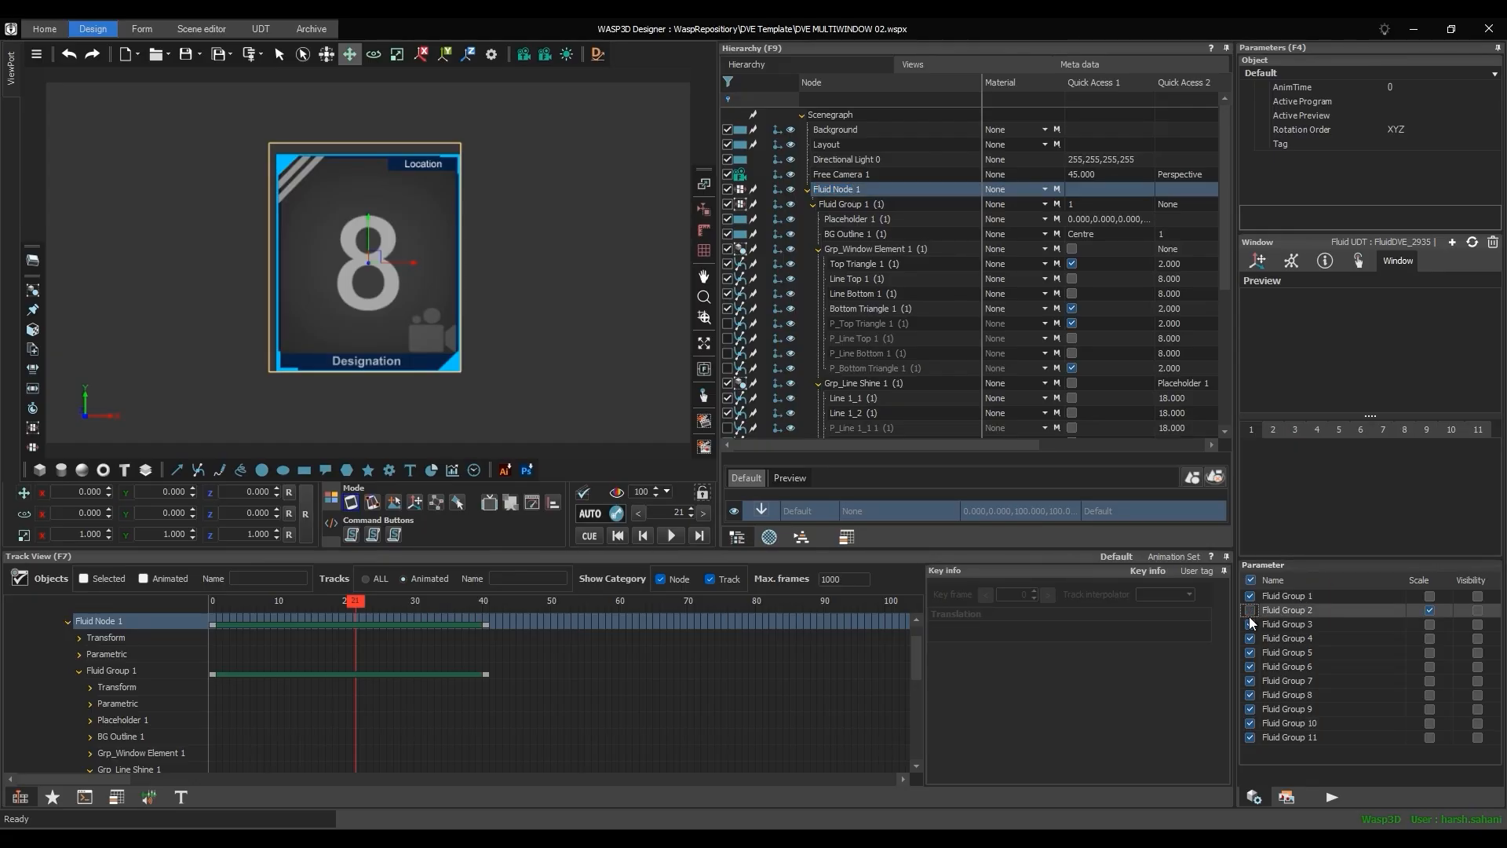
{"action": "left_click", "coordinate": [1250, 625]}
{"action": "left_click", "coordinate": [1251, 638]}
{"action": "left_click", "coordinate": [1251, 652]}
{"action": "left_click", "coordinate": [1250, 666]}
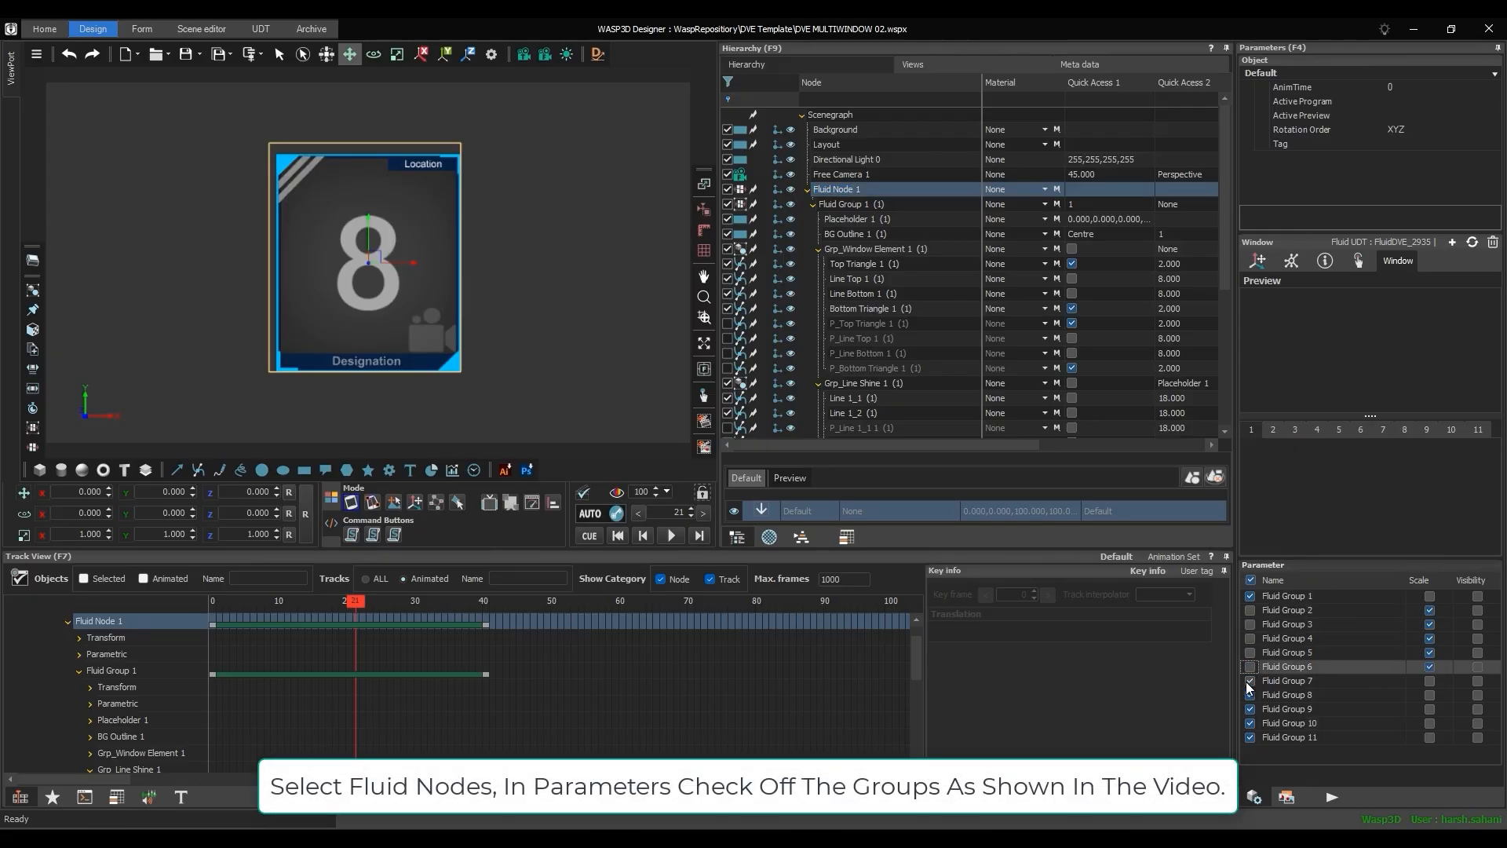
{"action": "left_click", "coordinate": [1251, 680]}
{"action": "left_click", "coordinate": [1250, 695]}
{"action": "left_click", "coordinate": [1250, 709]}
{"action": "left_click", "coordinate": [1251, 722]}
{"action": "left_click", "coordinate": [1250, 737]}
- Enable the Visibility option for Fluid Group 2 through Fluid Group 11
{"action": "left_click", "coordinate": [1478, 737]}
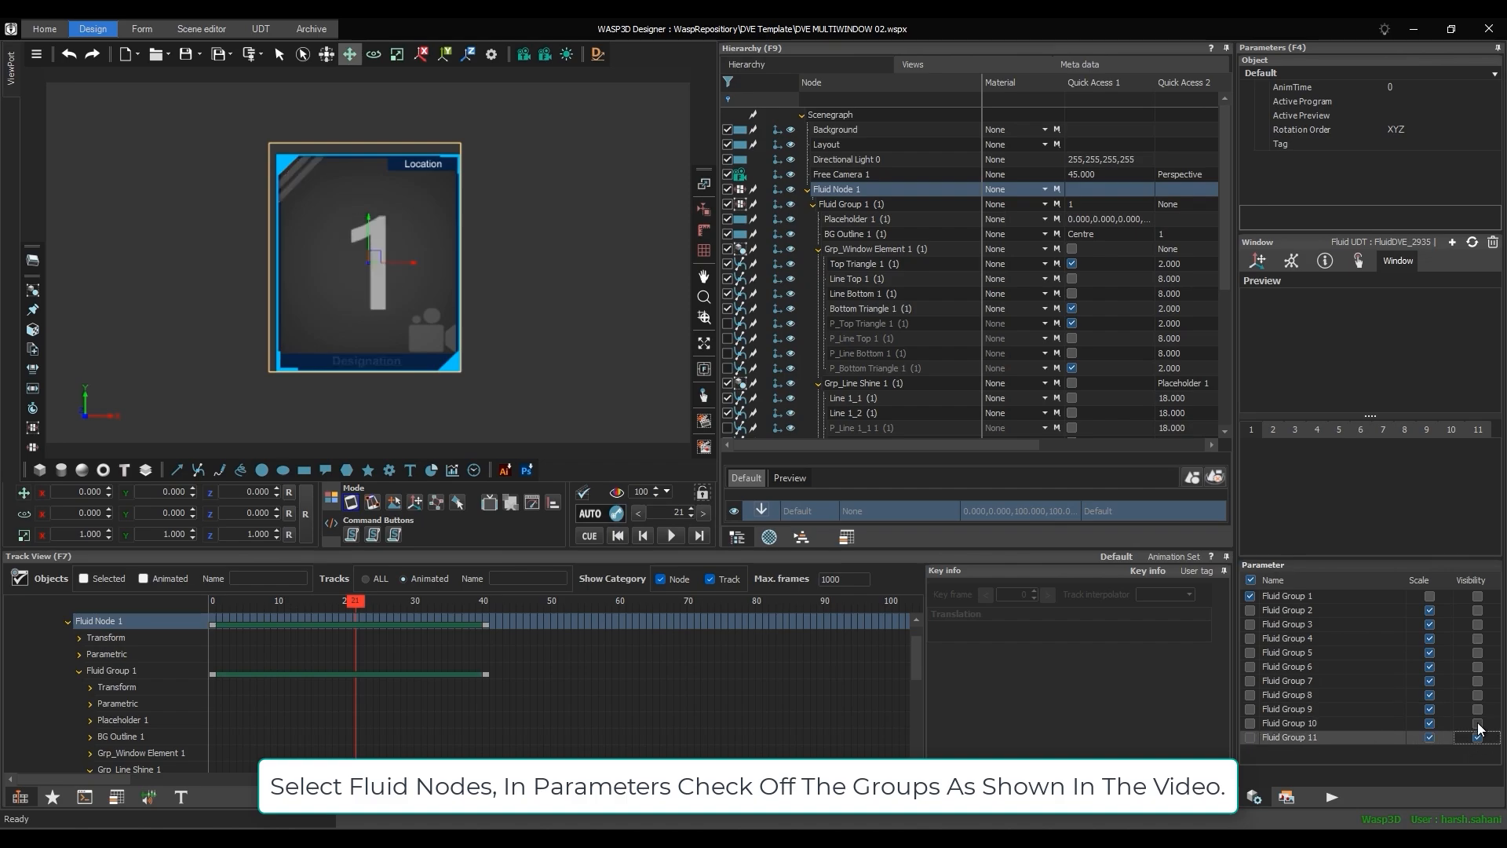
{"action": "left_click", "coordinate": [1477, 723]}
{"action": "left_click", "coordinate": [1477, 709]}
{"action": "left_click", "coordinate": [1477, 695]}
{"action": "left_click", "coordinate": [1477, 680]}
{"action": "left_click", "coordinate": [1478, 667]}
{"action": "left_click", "coordinate": [1477, 652]}
{"action": "left_click", "coordinate": [1477, 638]}
{"action": "left_click", "coordinate": [1477, 624]}
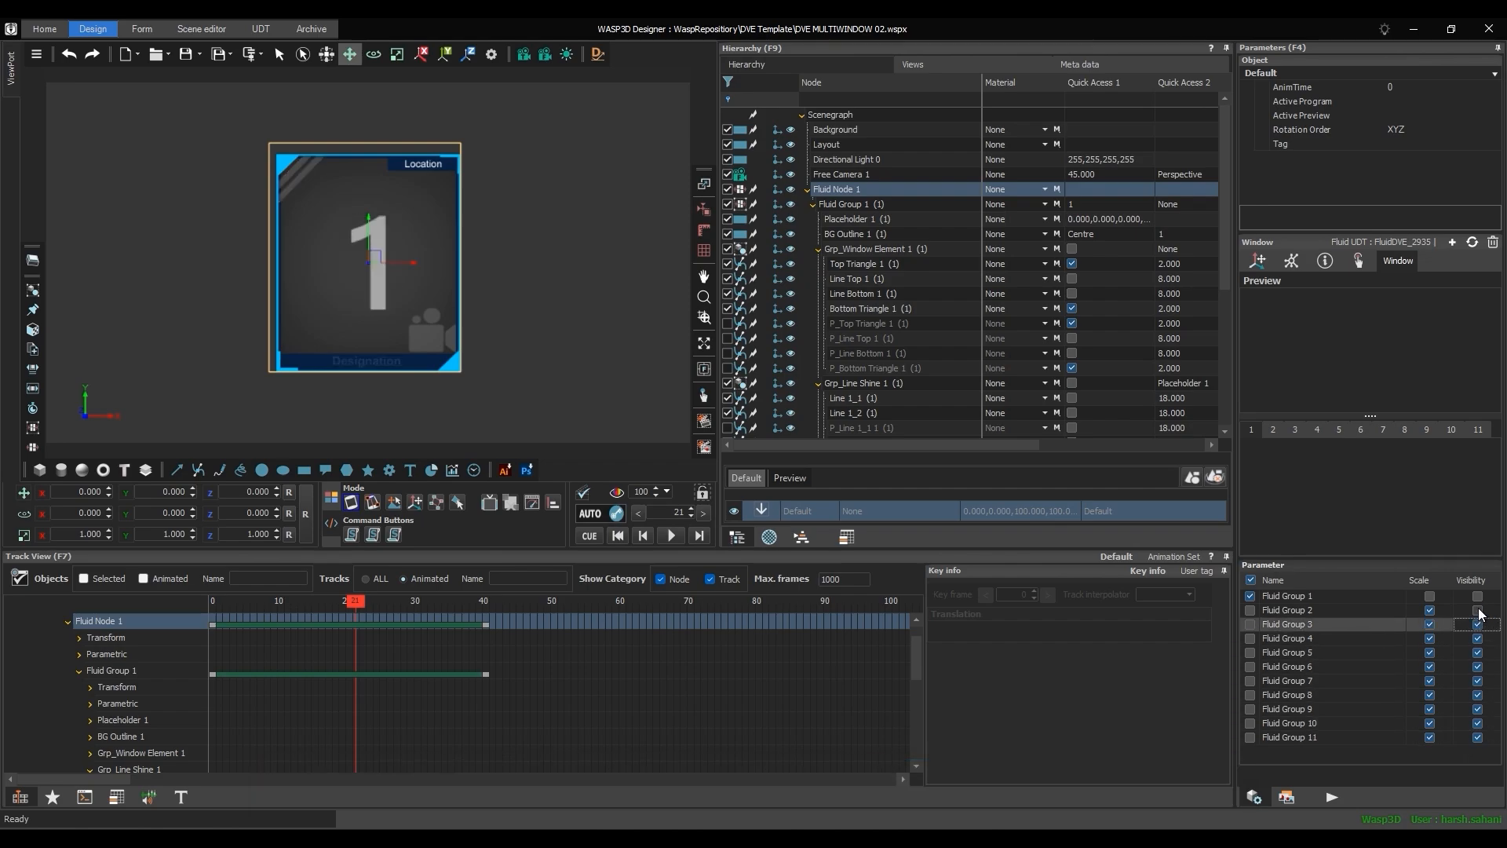
{"action": "left_click", "coordinate": [1478, 610]}
- Save the current window arrangement as a new layout named 1 win A
{"action": "left_click", "coordinate": [1452, 241]}
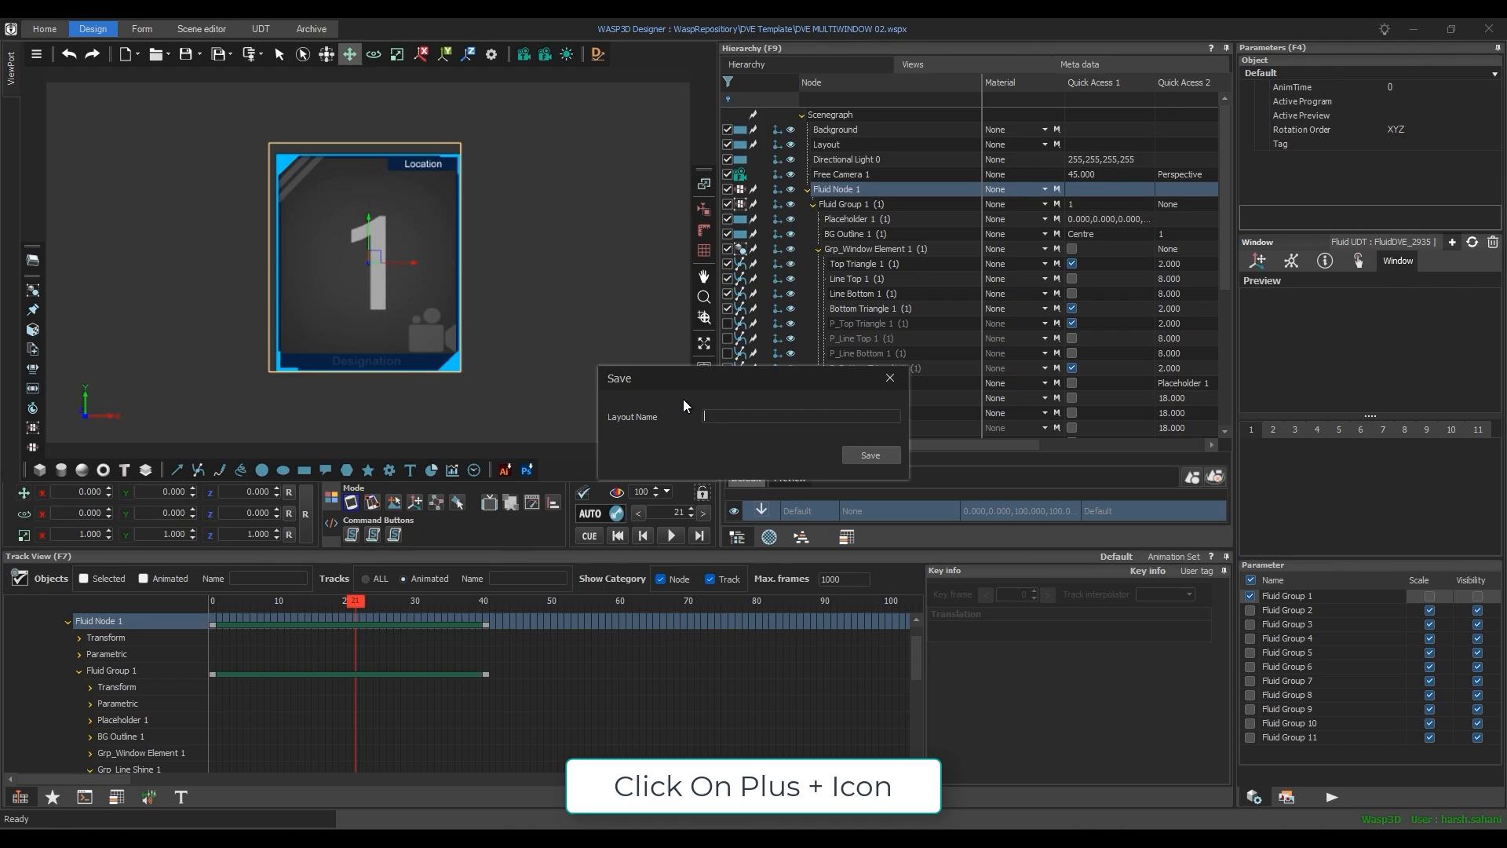
{"action": "left_click", "coordinate": [713, 416]}
{"action": "type", "text": "1 win A"}
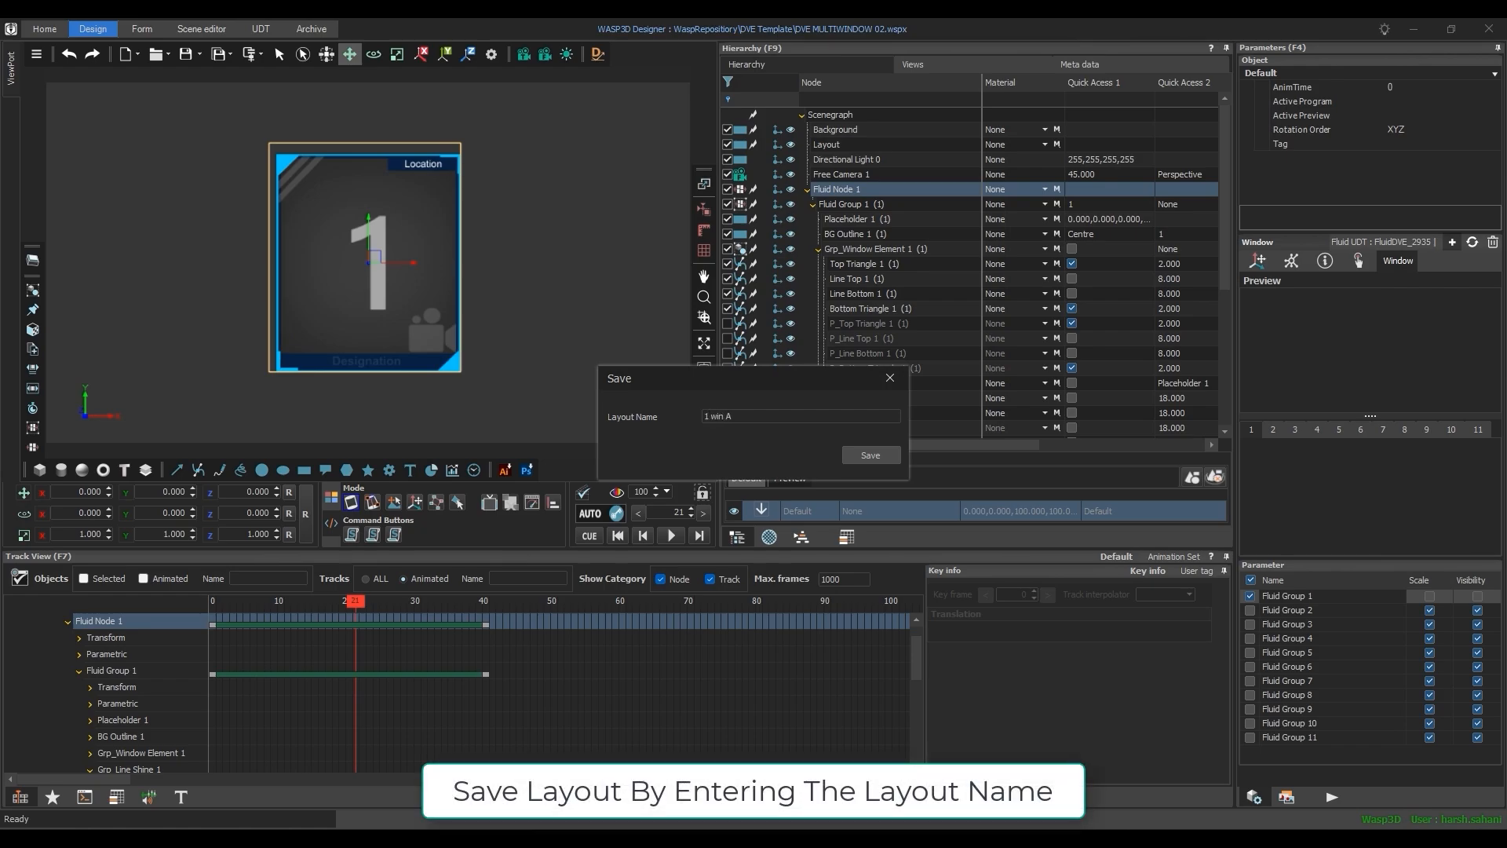
{"action": "left_click", "coordinate": [868, 455]}
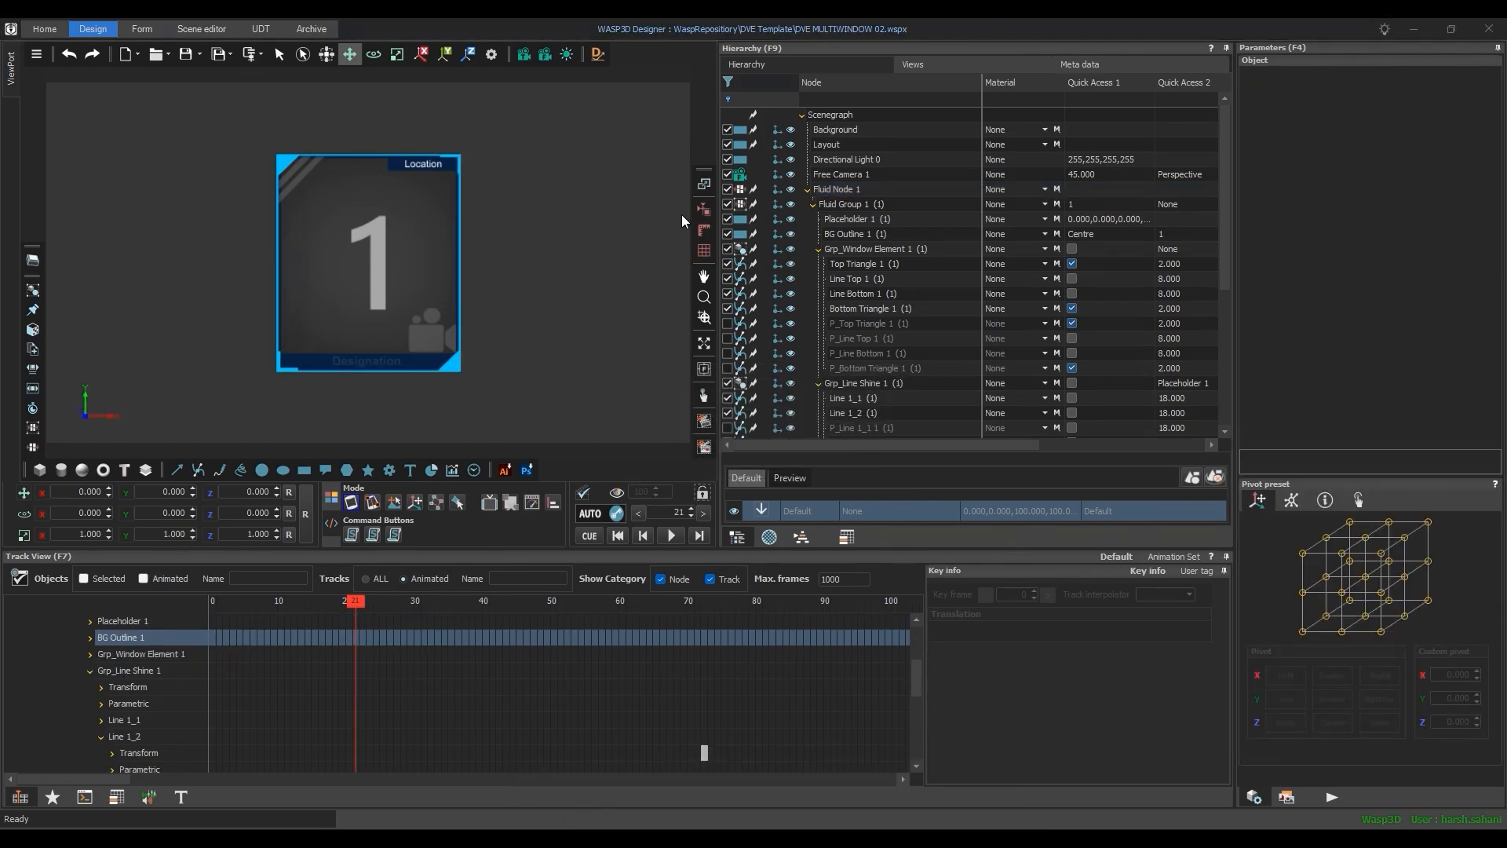
- Set the rectangle width of BG Outline 1 to 1330
{"action": "double_click", "coordinate": [868, 232]}
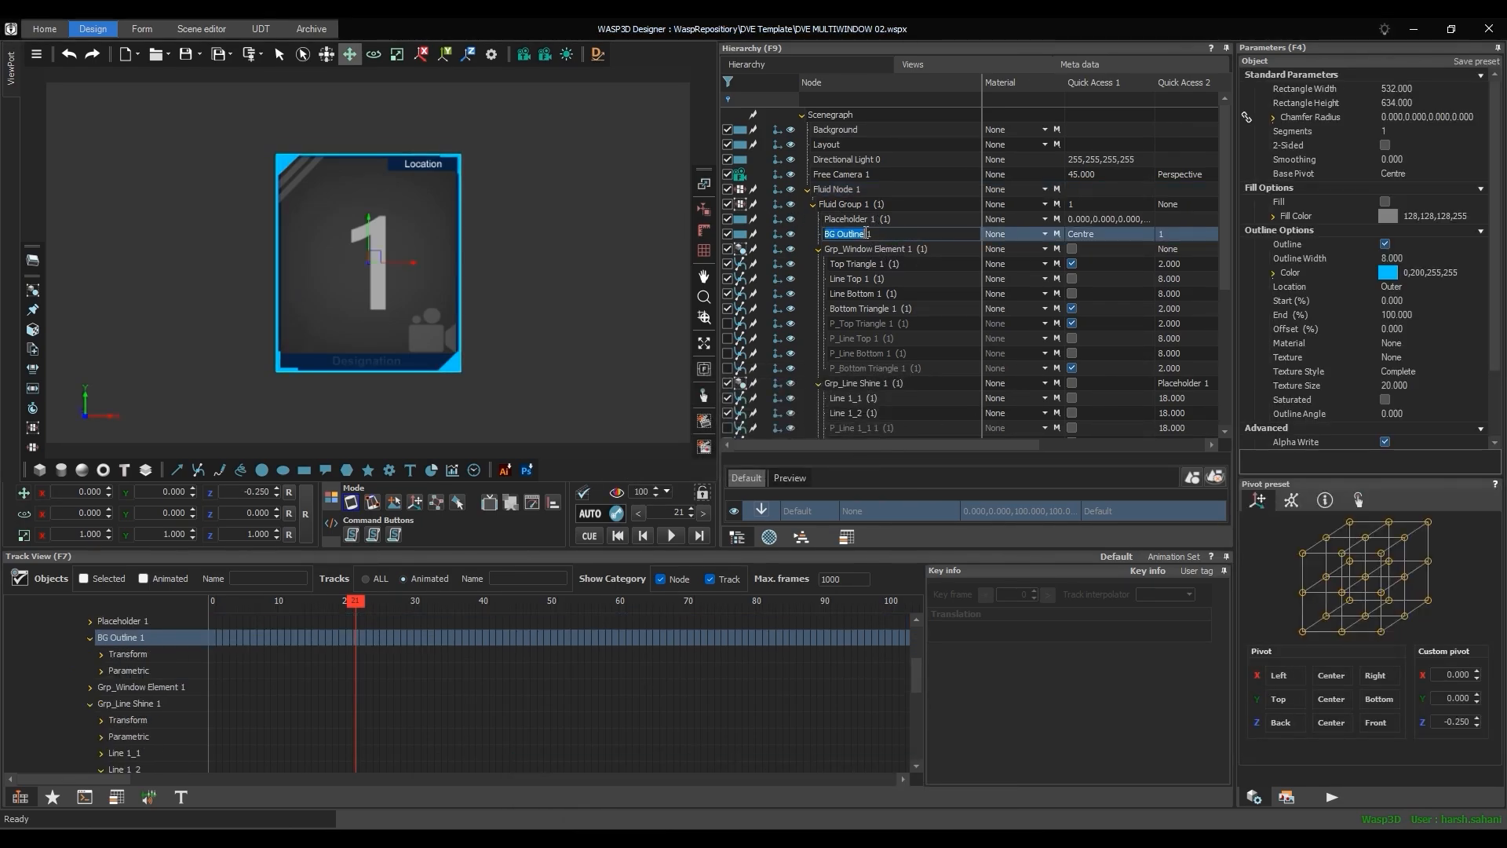
{"action": "left_click", "coordinate": [1426, 88]}
{"action": "type", "text": "1330"}
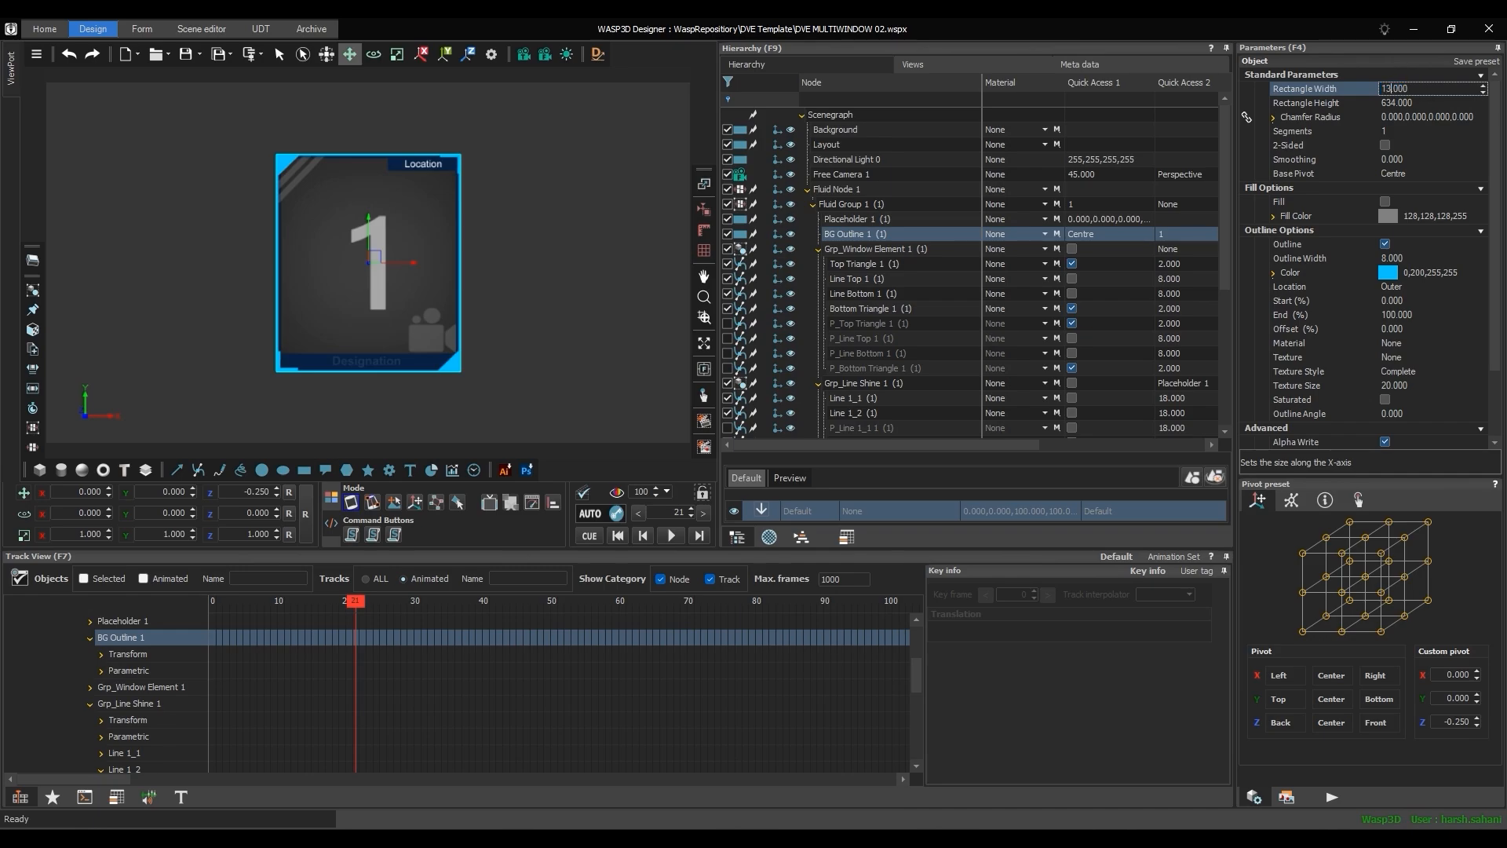
{"action": "key", "text": "Return"}
- Increase the sprite width of Placeholder 1 so it fills the widened outline
{"action": "left_click", "coordinate": [867, 223]}
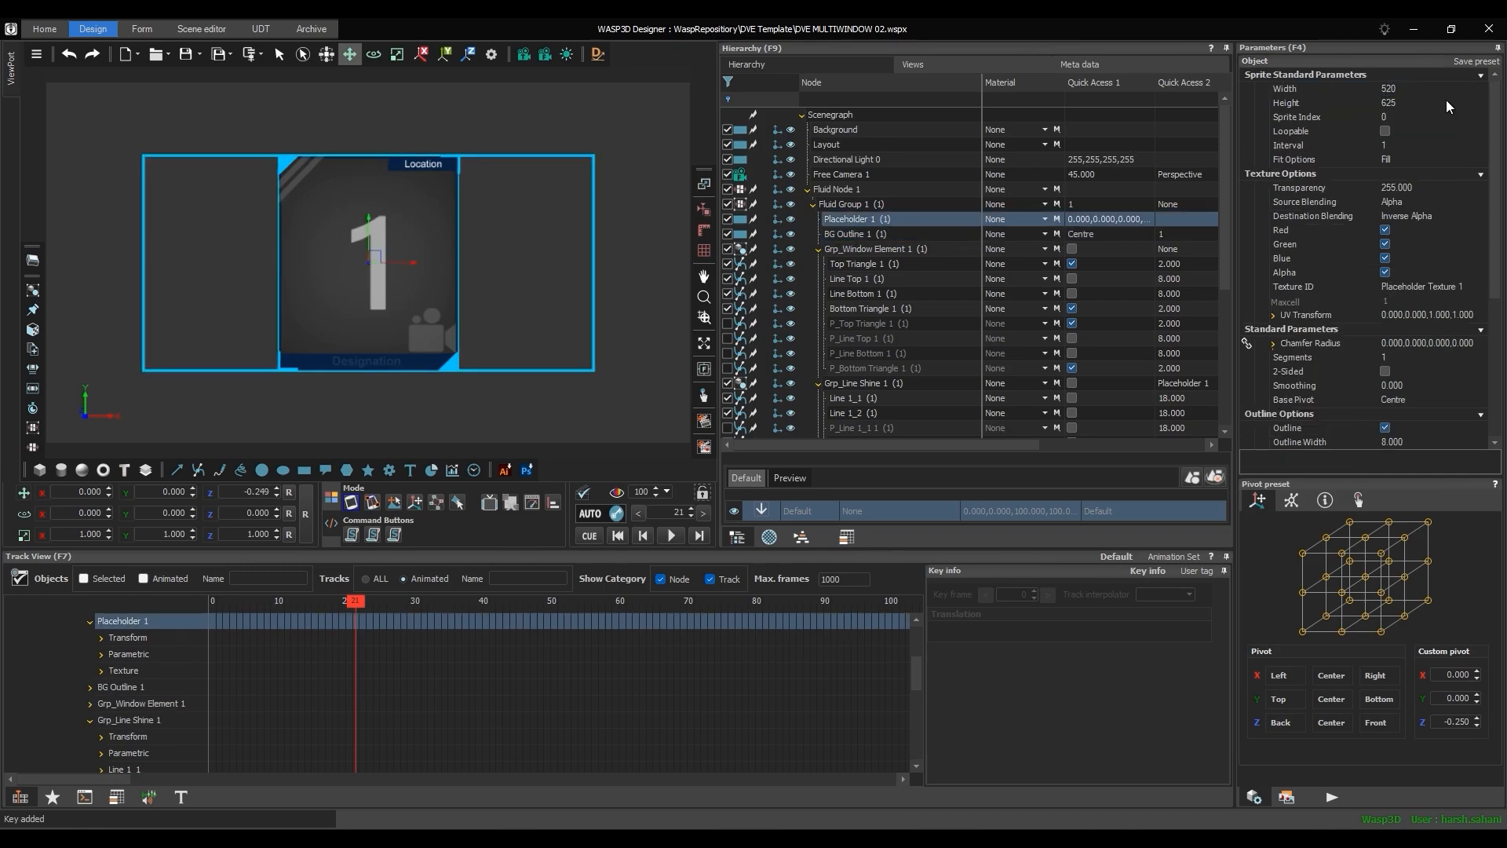
{"action": "left_click", "coordinate": [1425, 88]}
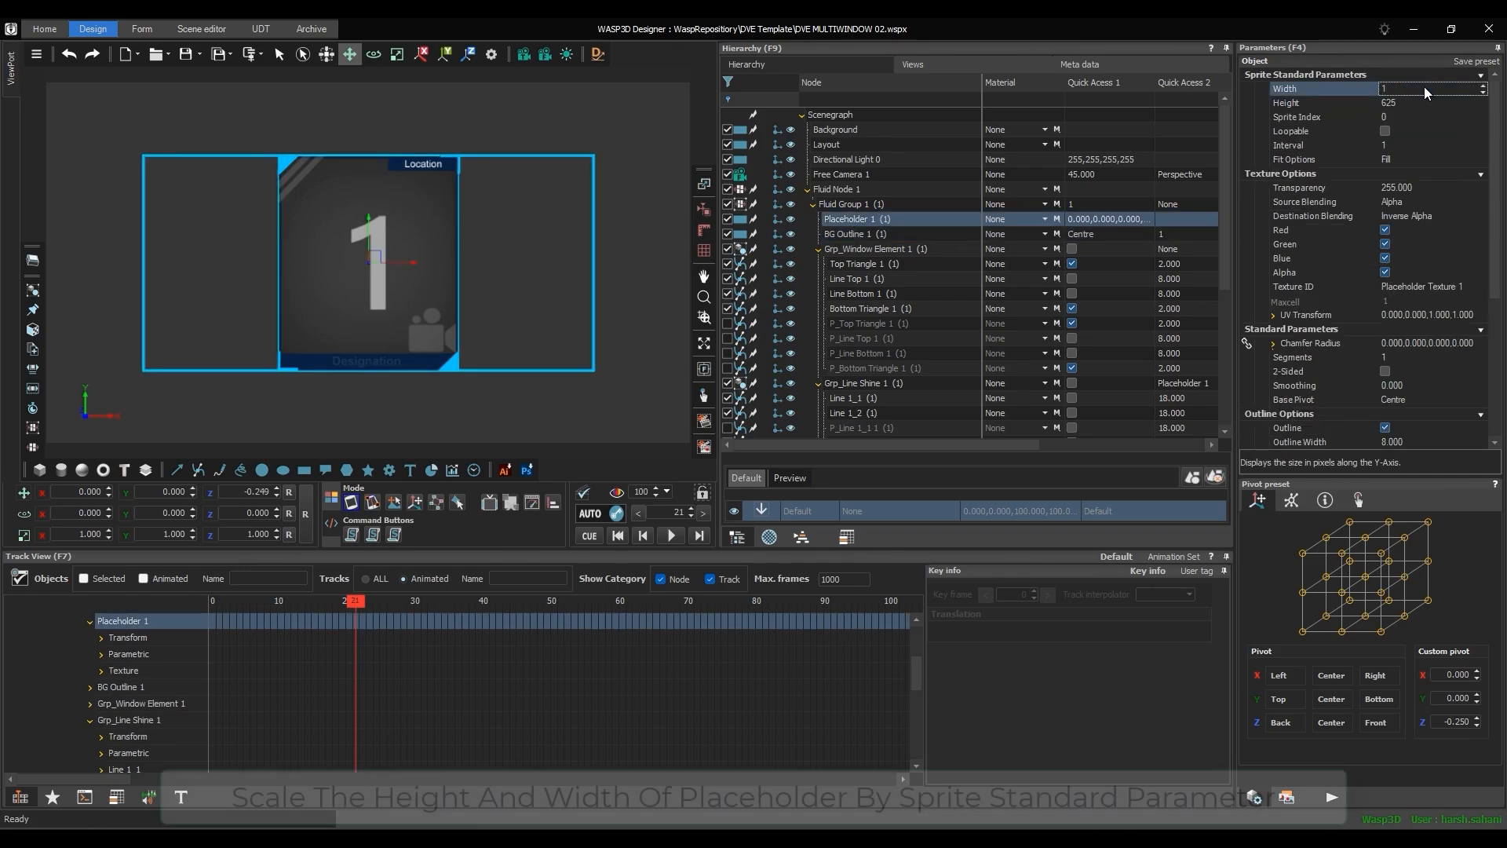
{"action": "type", "text": "13"}
{"action": "key", "text": "Return"}
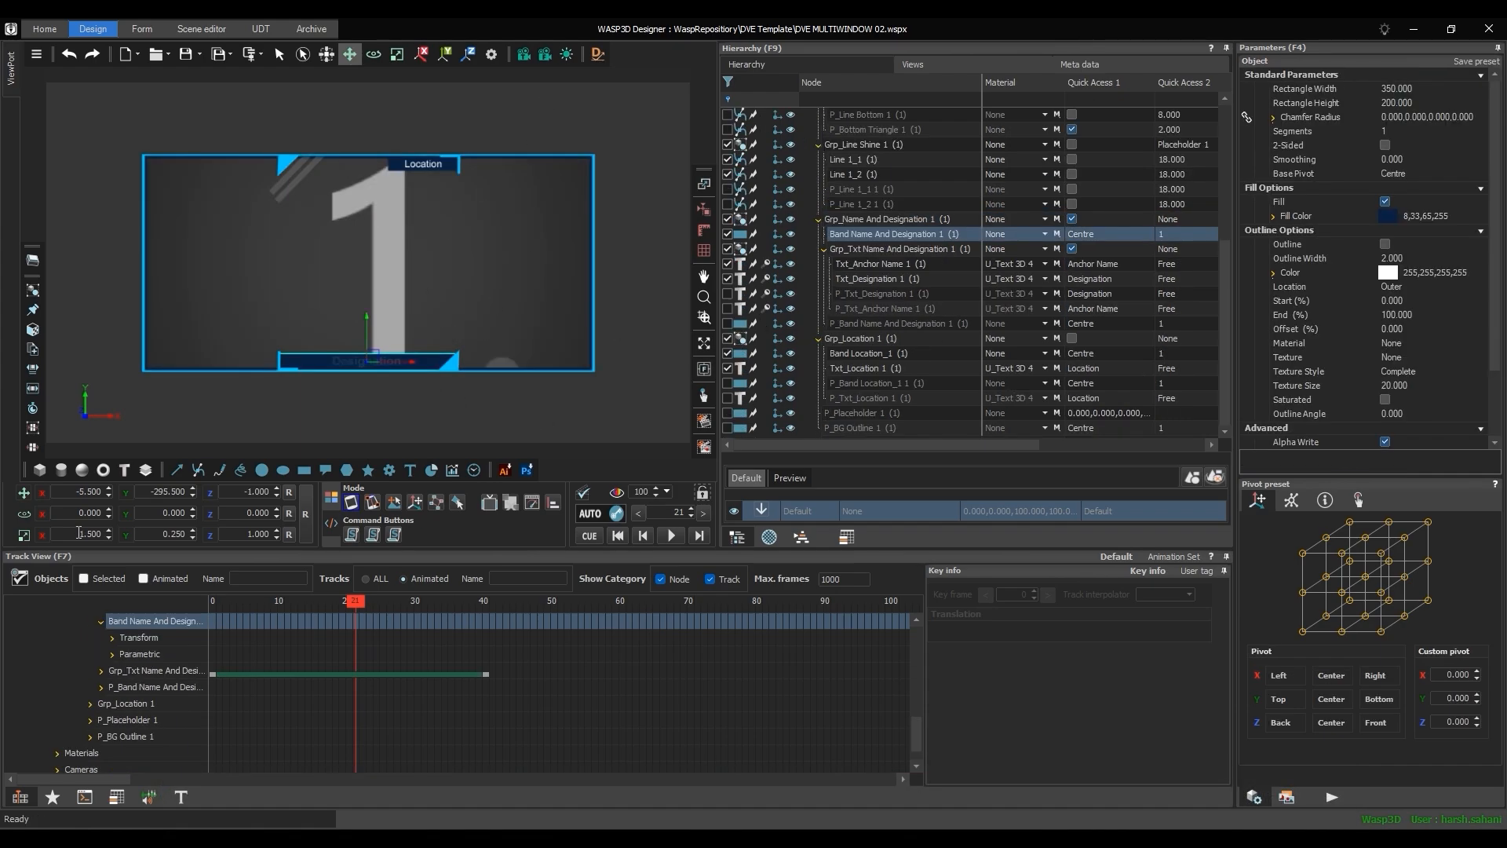
- Set the X scale of Band Name And Designation 1 to 3.800 so it spans the widened window
{"action": "left_click", "coordinate": [78, 534]}
{"action": "type", "text": "3"}
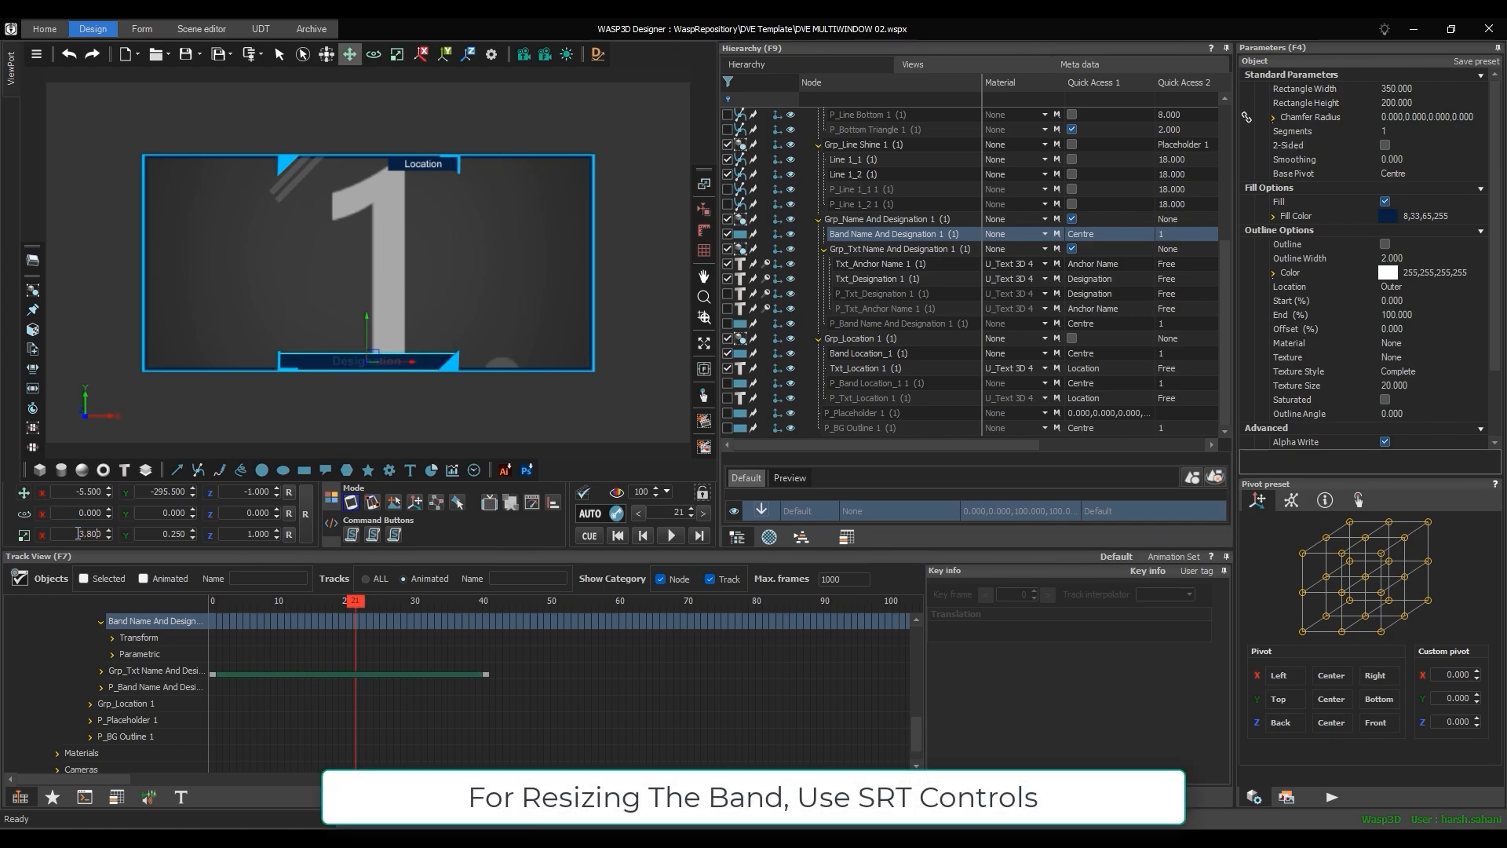
{"action": "key", "text": "Return"}
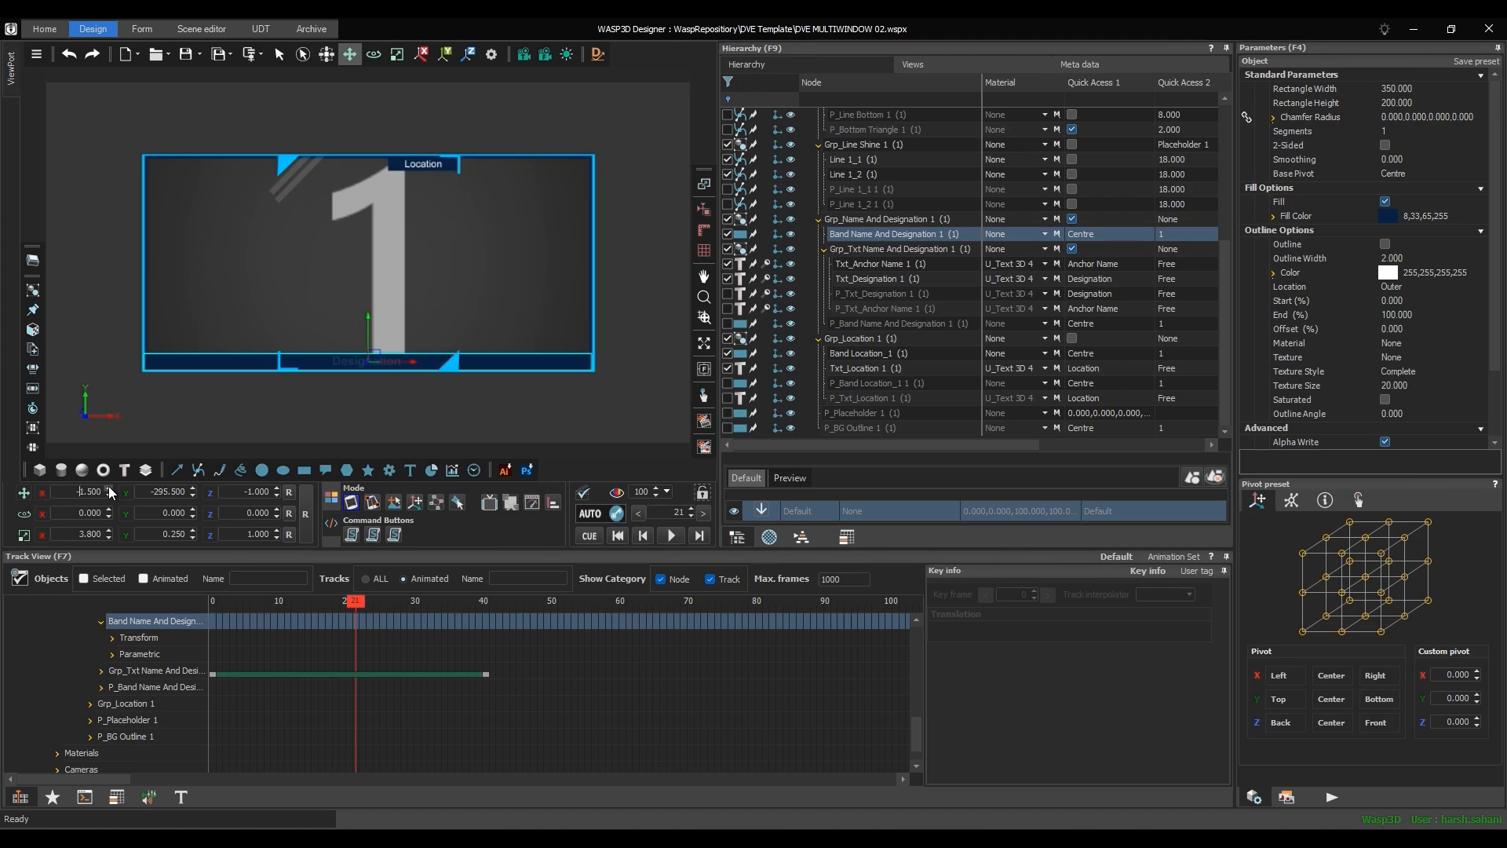
- Align Grp_Location 1 to the maximum X and Y of Placeholder 1 so it sits in the window's upper-right corner
{"action": "left_click", "coordinate": [195, 395]}
{"action": "left_click", "coordinate": [423, 163]}
{"action": "left_click", "coordinate": [704, 421]}
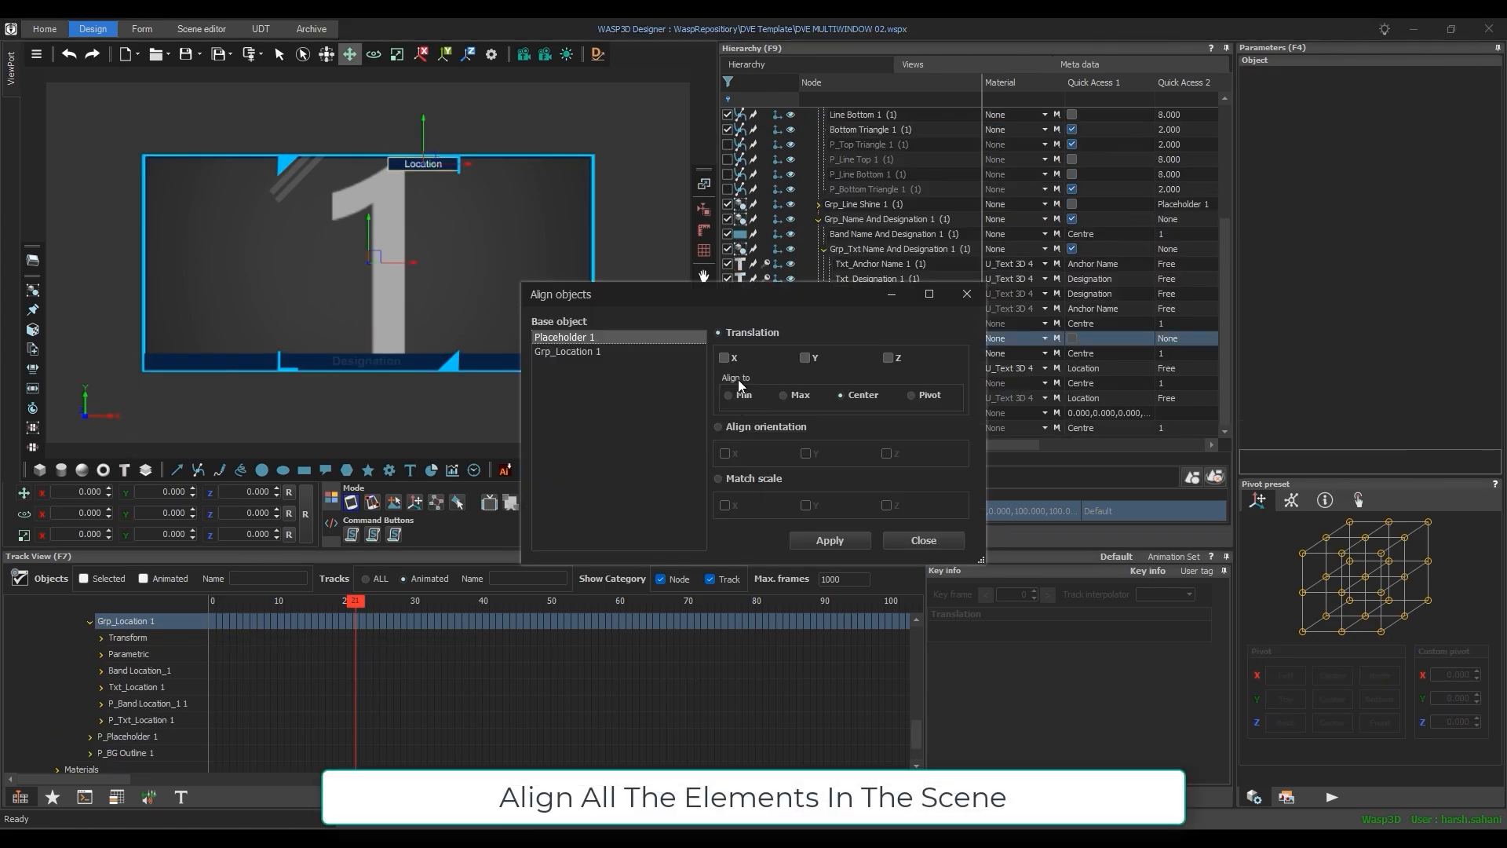
{"action": "left_click", "coordinate": [804, 357]}
{"action": "left_click", "coordinate": [799, 395]}
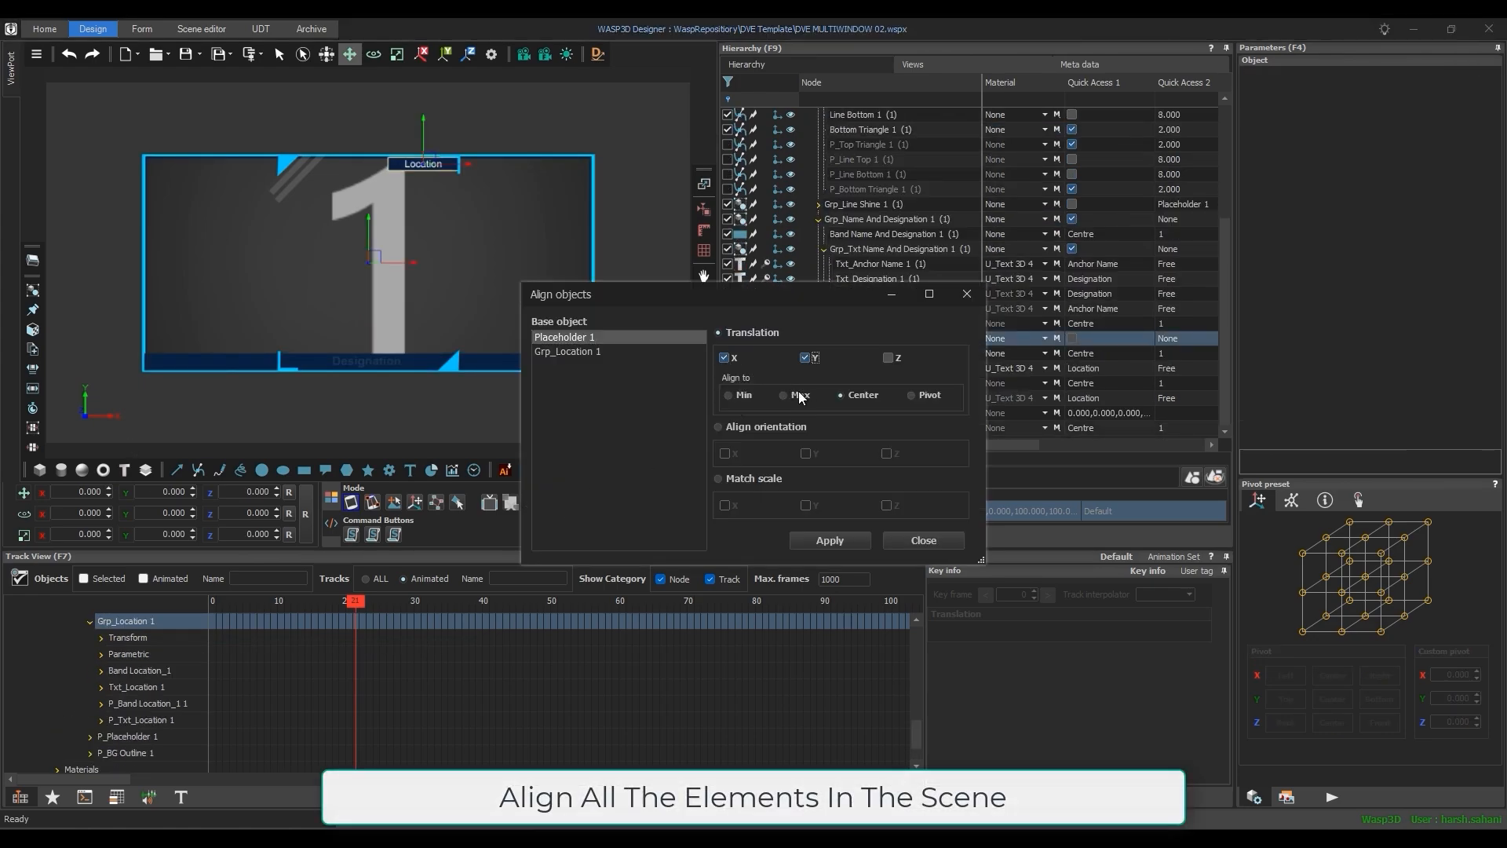
{"action": "left_click", "coordinate": [829, 540]}
{"action": "left_click", "coordinate": [923, 544]}
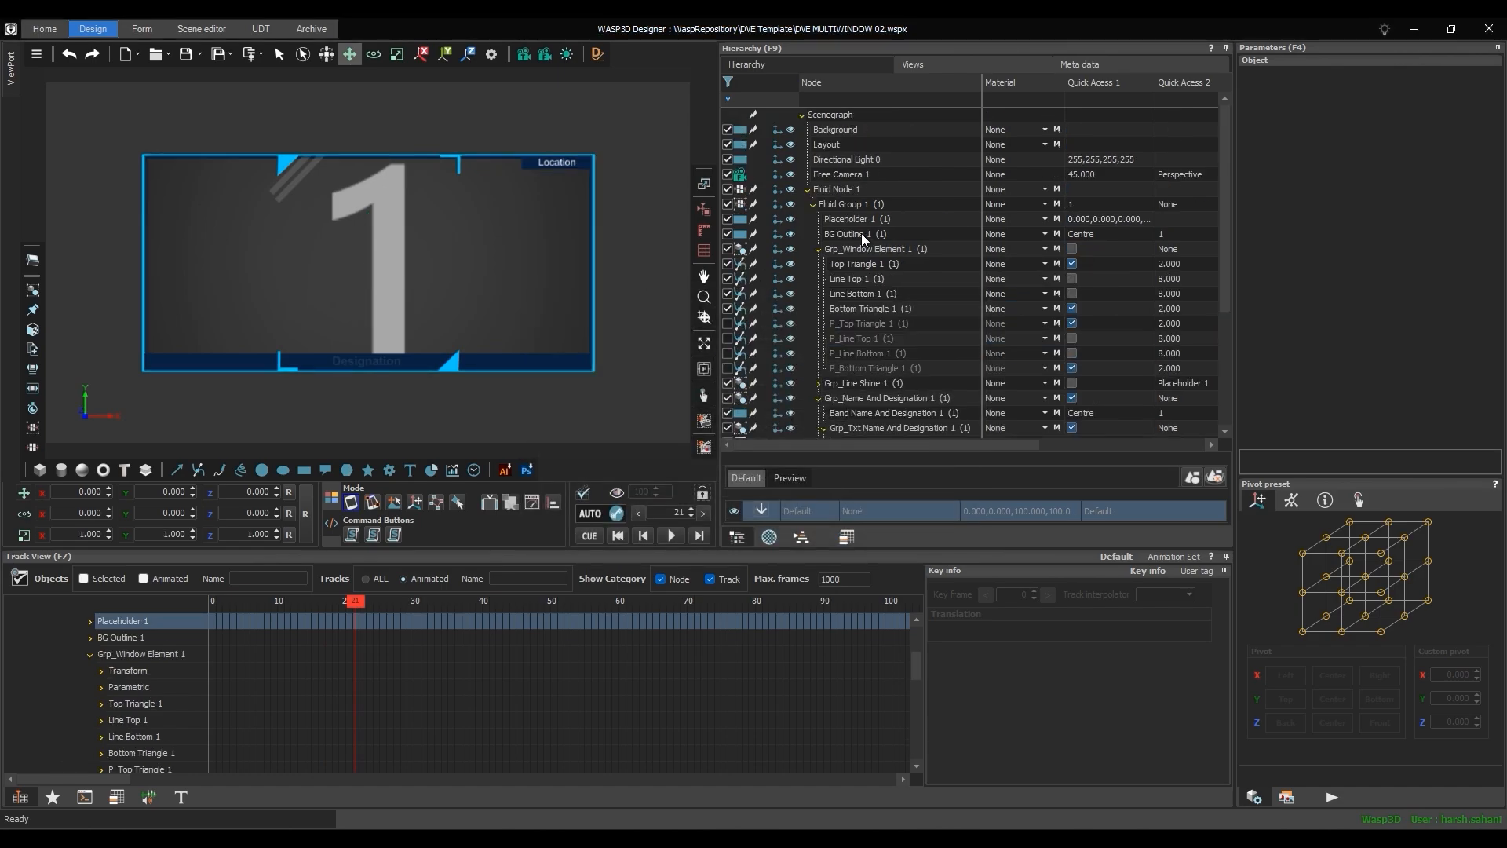
- Align Top Triangle 1 and Line Bottom 1 to the minimum X of BG Outline 1
{"action": "left_click", "coordinate": [861, 233]}
{"action": "left_click", "coordinate": [858, 266], "text": "ctrl"}
{"action": "left_click", "coordinate": [863, 293], "text": "ctrl"}
{"action": "left_click", "coordinate": [735, 357]}
{"action": "left_click", "coordinate": [729, 395]}
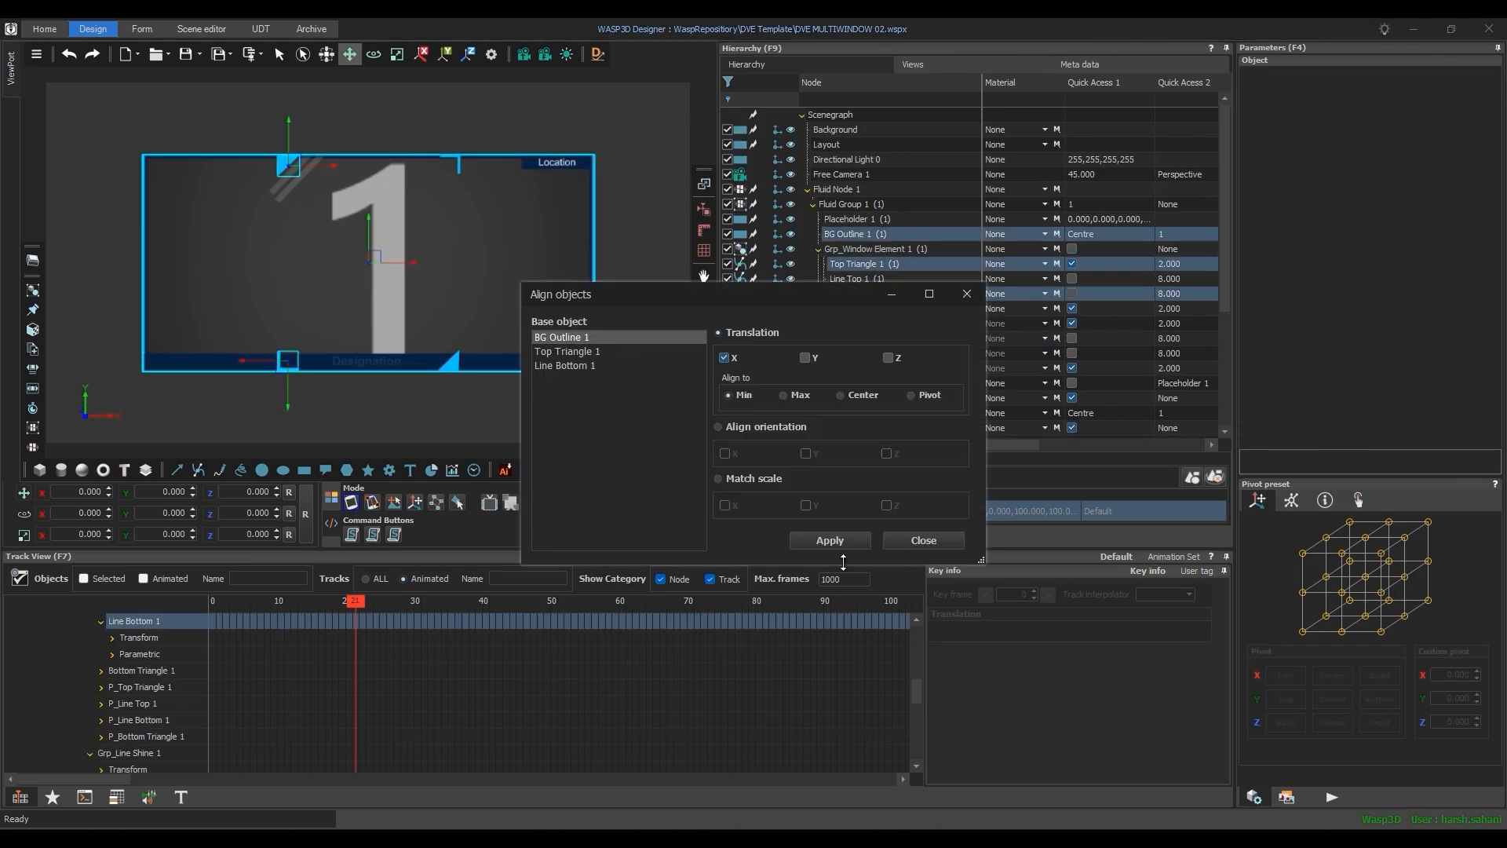
{"action": "left_click", "coordinate": [832, 541]}
{"action": "left_click", "coordinate": [923, 541]}
{"action": "left_click", "coordinate": [666, 296]}
- Align Line Top 1 and Bottom Triangle 1 to the maximum X of BG Outline 1
{"action": "left_click", "coordinate": [854, 233]}
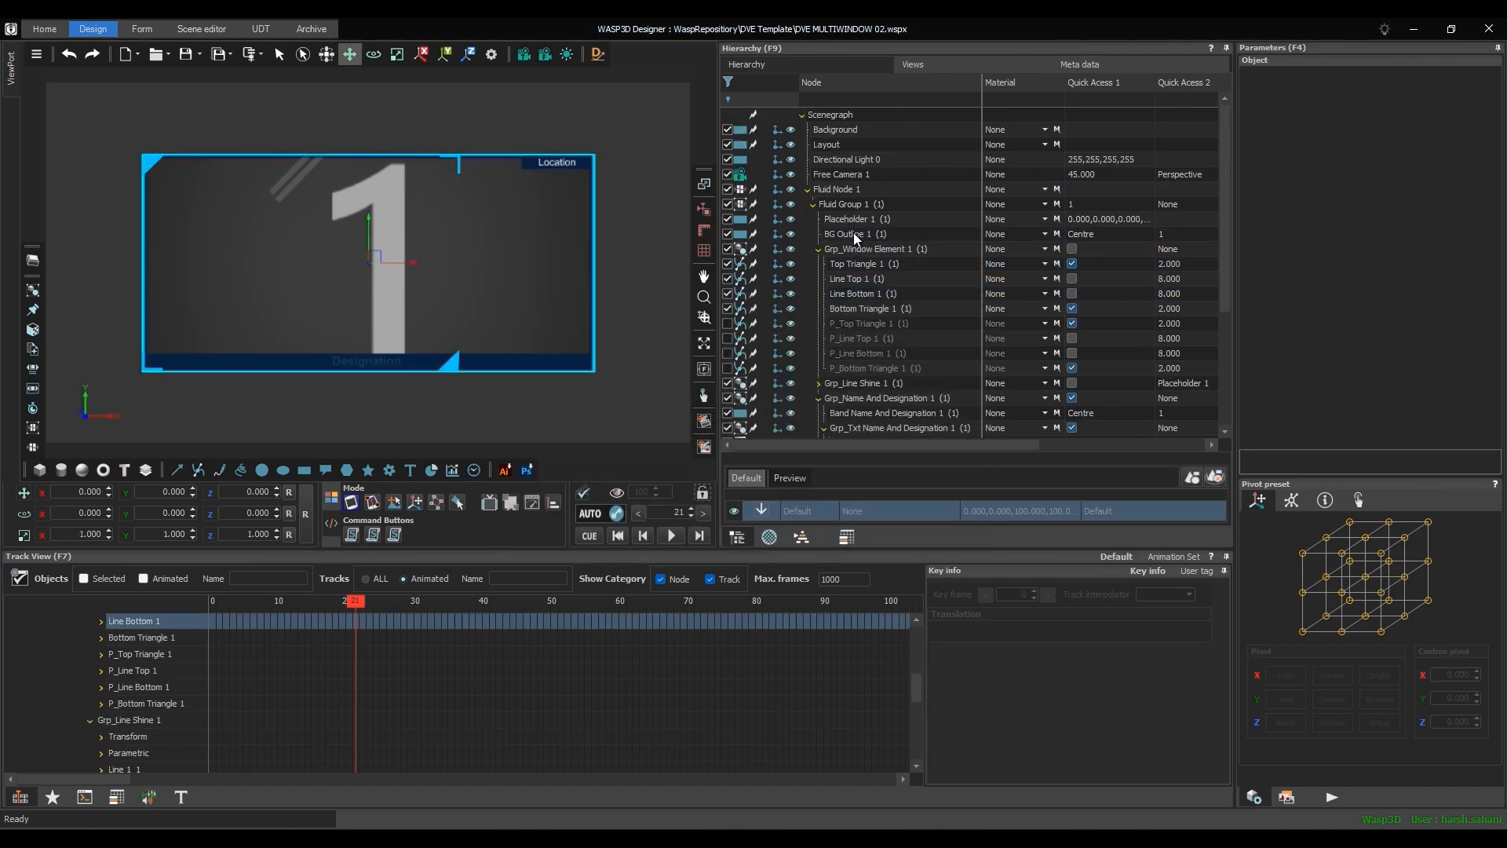
{"action": "left_click", "coordinate": [856, 278], "text": "ctrl"}
{"action": "left_click", "coordinate": [863, 309], "text": "ctrl"}
{"action": "left_click", "coordinate": [830, 540]}
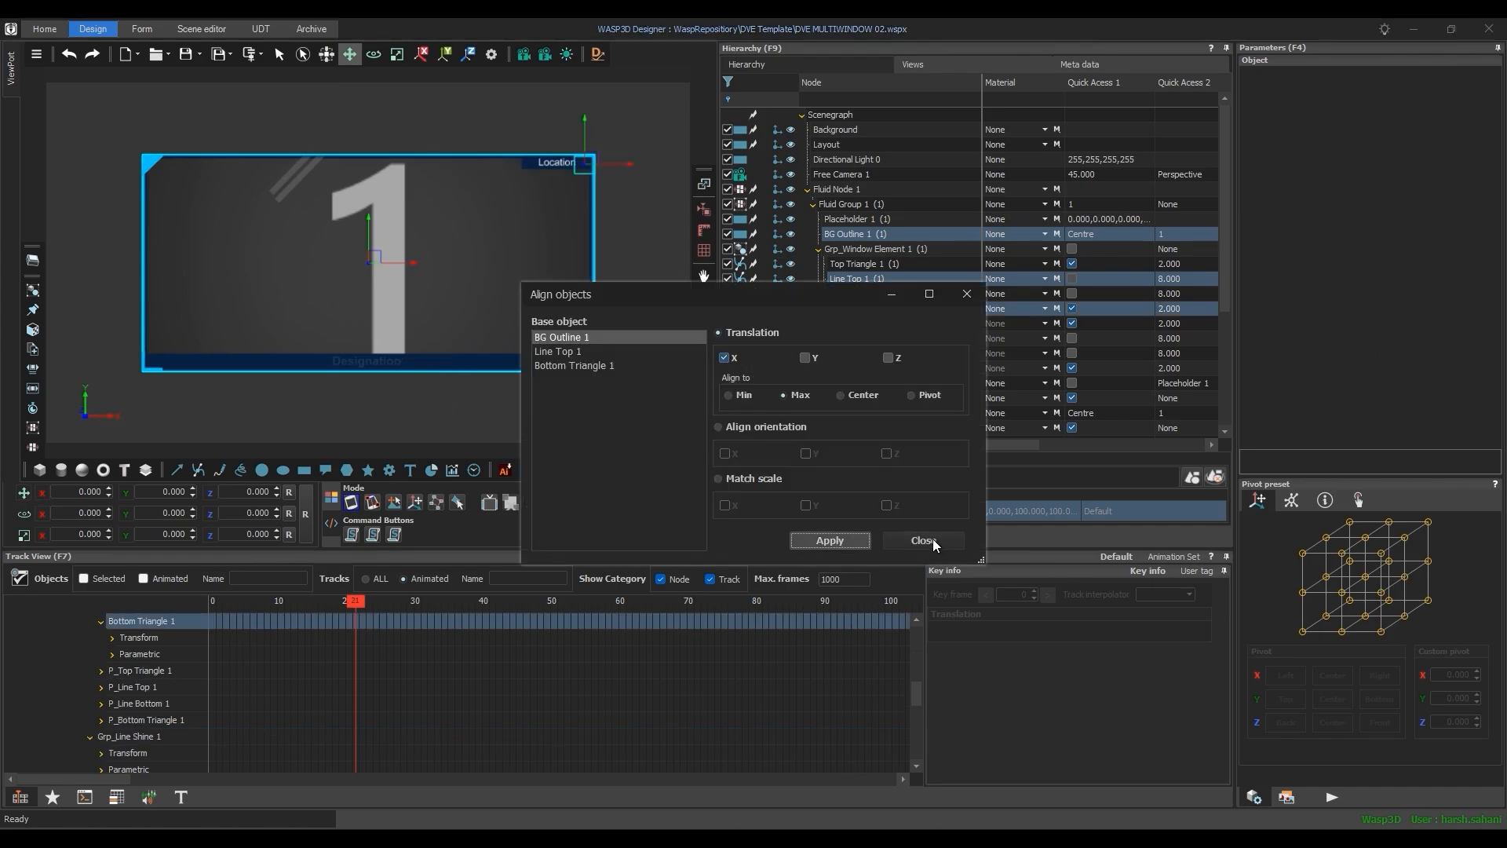
{"action": "left_click", "coordinate": [918, 540]}
- Shift Grp_Line Shine 1 along X into the upper-left corner of the widened window
{"action": "scroll", "coordinate": [876, 262], "scroll_direction": "down", "scroll_amount": 1}
{"action": "left_click", "coordinate": [849, 339]}
{"action": "left_click_drag", "start_coordinate": [55, 493], "coordinate": [24, 493]}
{"action": "left_click", "coordinate": [210, 413]}
- Save the widened single-window arrangement of Fluid Node 1 as a second one-window layout
{"action": "left_click", "coordinate": [837, 144]}
{"action": "left_click", "coordinate": [1452, 242]}
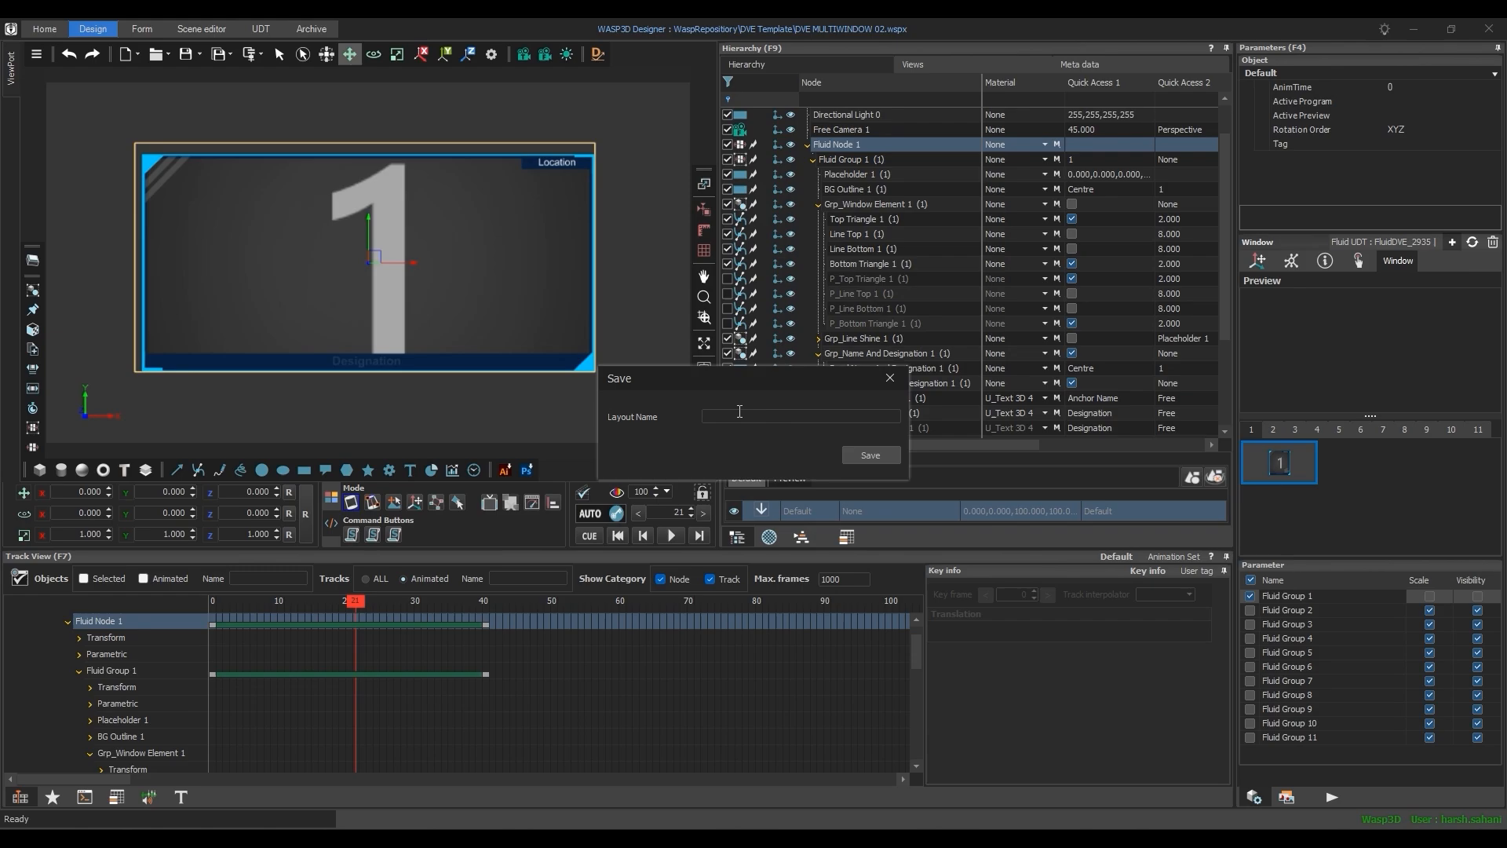
{"action": "left_click", "coordinate": [871, 455]}
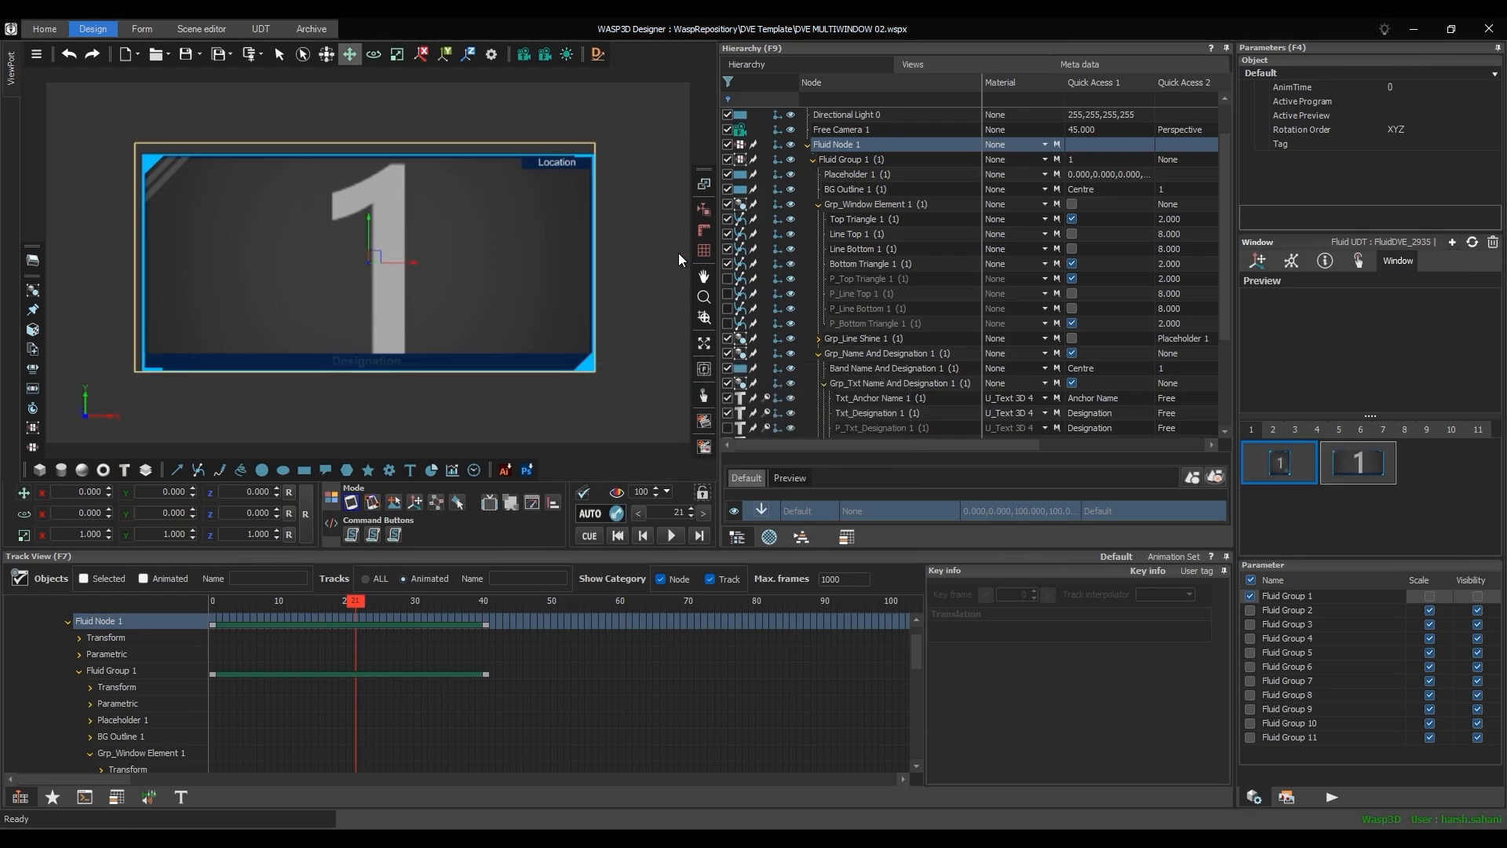
- Hide BG Outline 1 and the window, line shine, name and location elements through their opacity, keeping only Placeholder 1 visible
{"action": "left_click", "coordinate": [865, 233]}
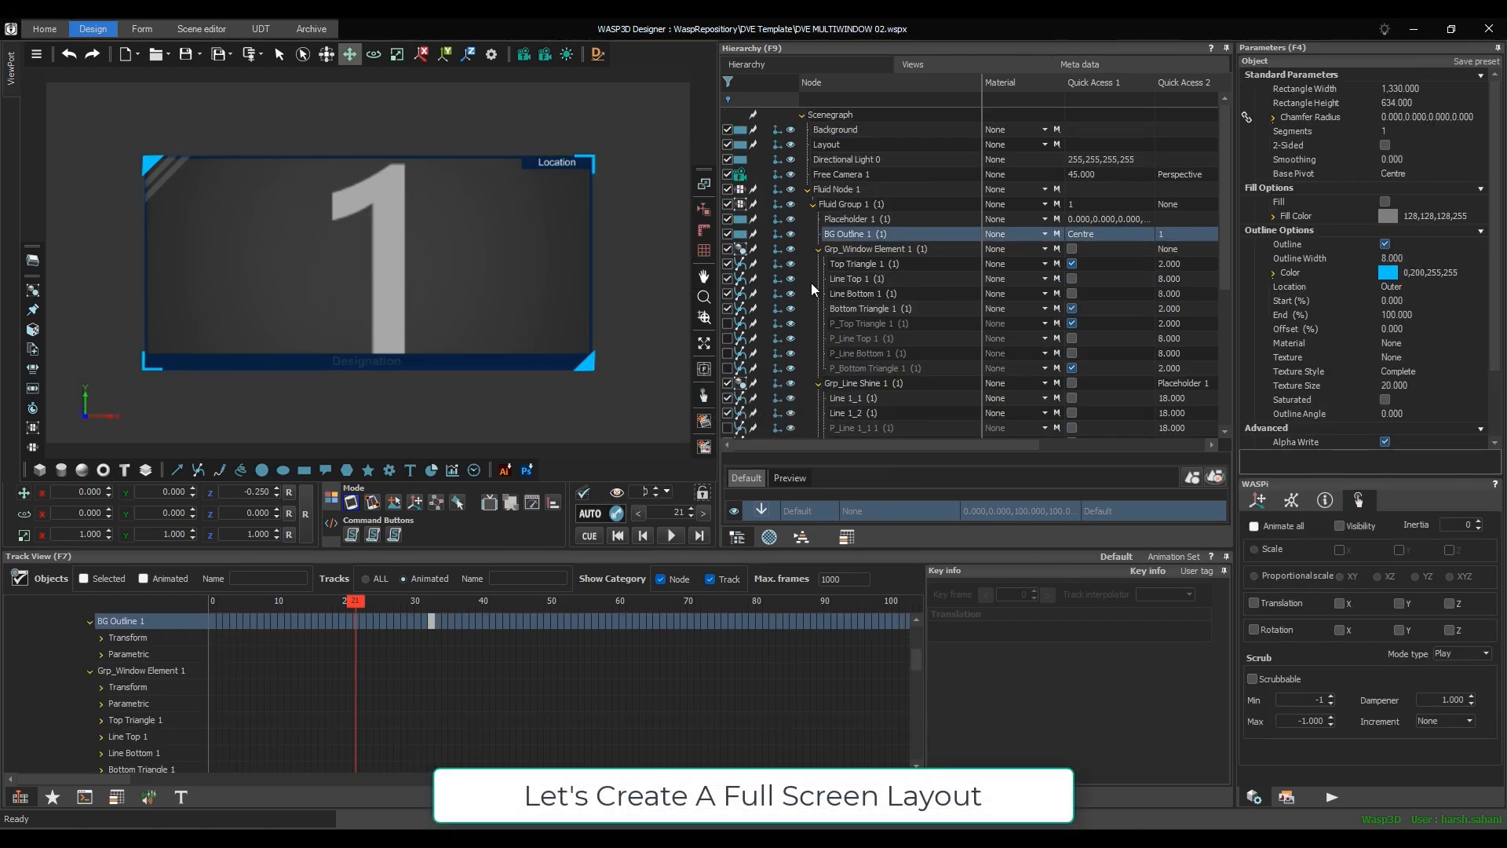
{"action": "left_click", "coordinate": [863, 263]}
{"action": "left_click_drag", "start_coordinate": [860, 277], "coordinate": [857, 369]}
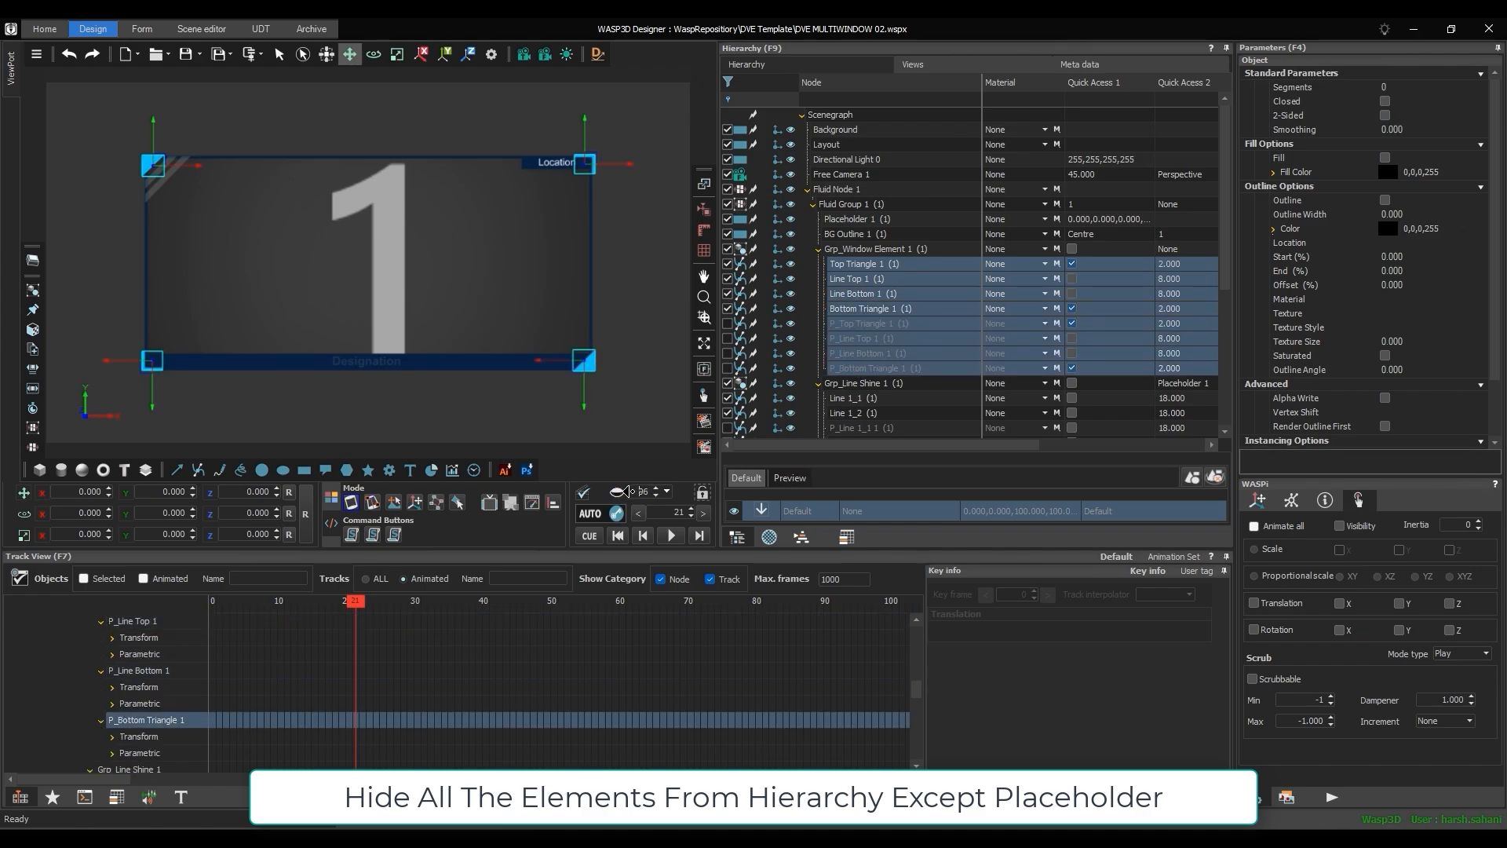
{"action": "left_click_drag", "start_coordinate": [1221, 274], "coordinate": [1232, 378]}
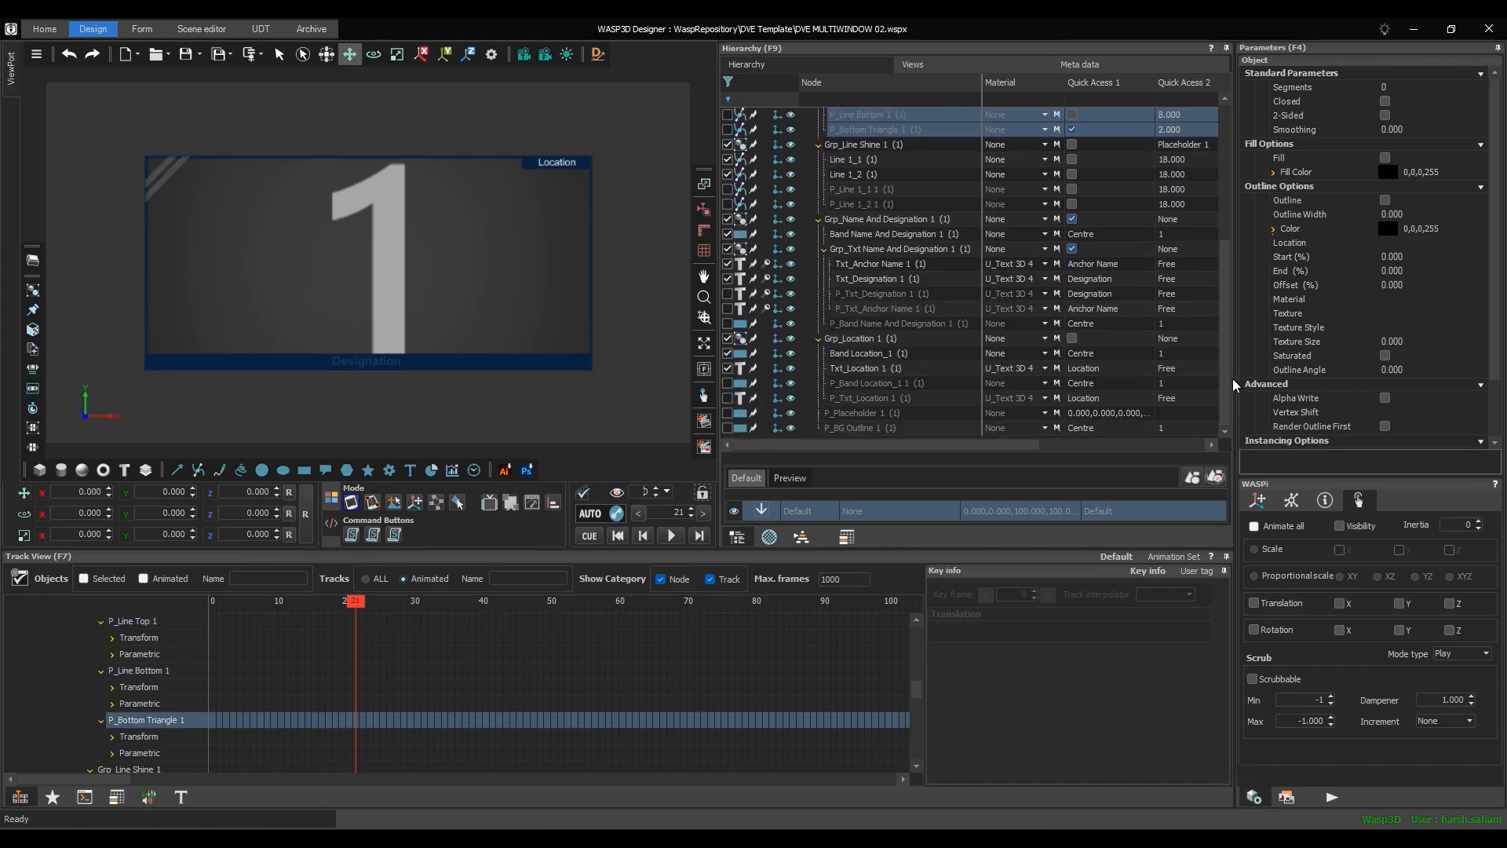
{"action": "left_click_drag", "start_coordinate": [858, 158], "coordinate": [865, 429]}
{"action": "left_click", "coordinate": [604, 315]}
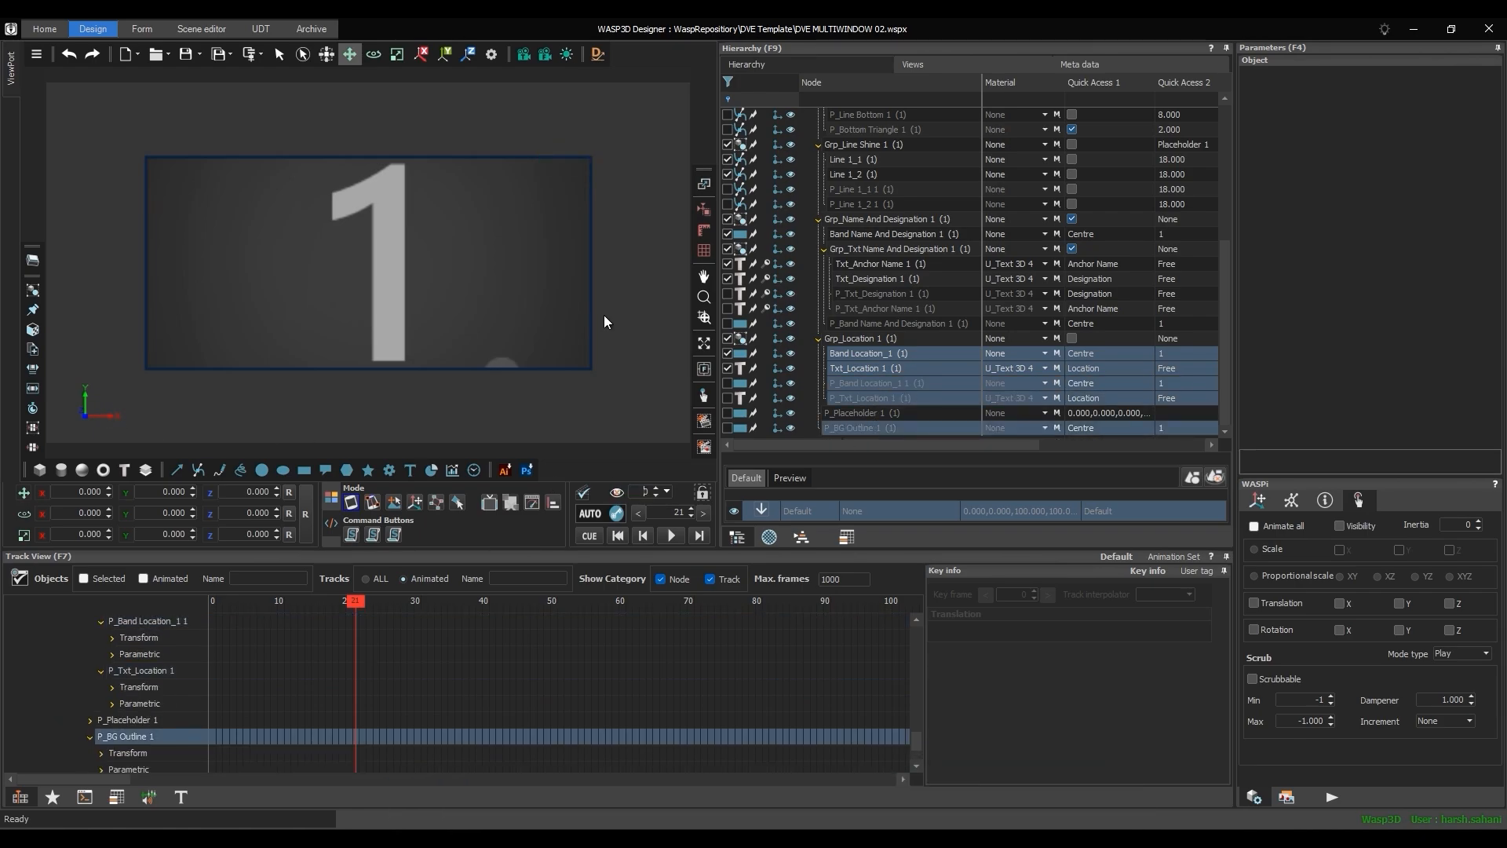
- Resize Placeholder 1 to full screen with a width of 1920 and a height of 1080
{"action": "scroll", "coordinate": [930, 284], "scroll_direction": "up", "scroll_amount": 5}
{"action": "left_click", "coordinate": [887, 204]}
{"action": "left_click", "coordinate": [1417, 89]}
{"action": "type", "text": "1920"}
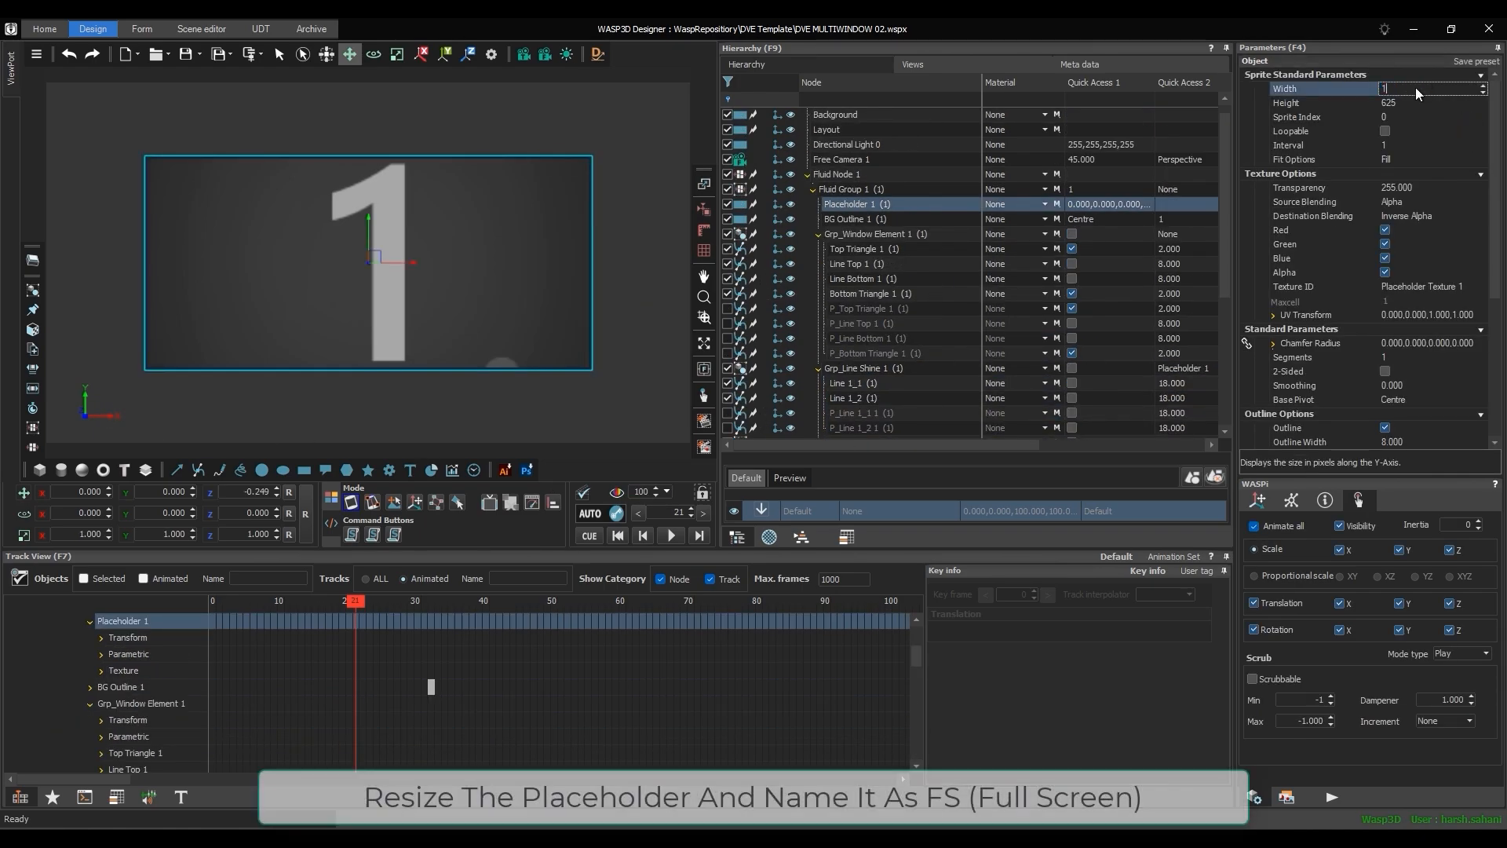
{"action": "left_click", "coordinate": [1409, 102]}
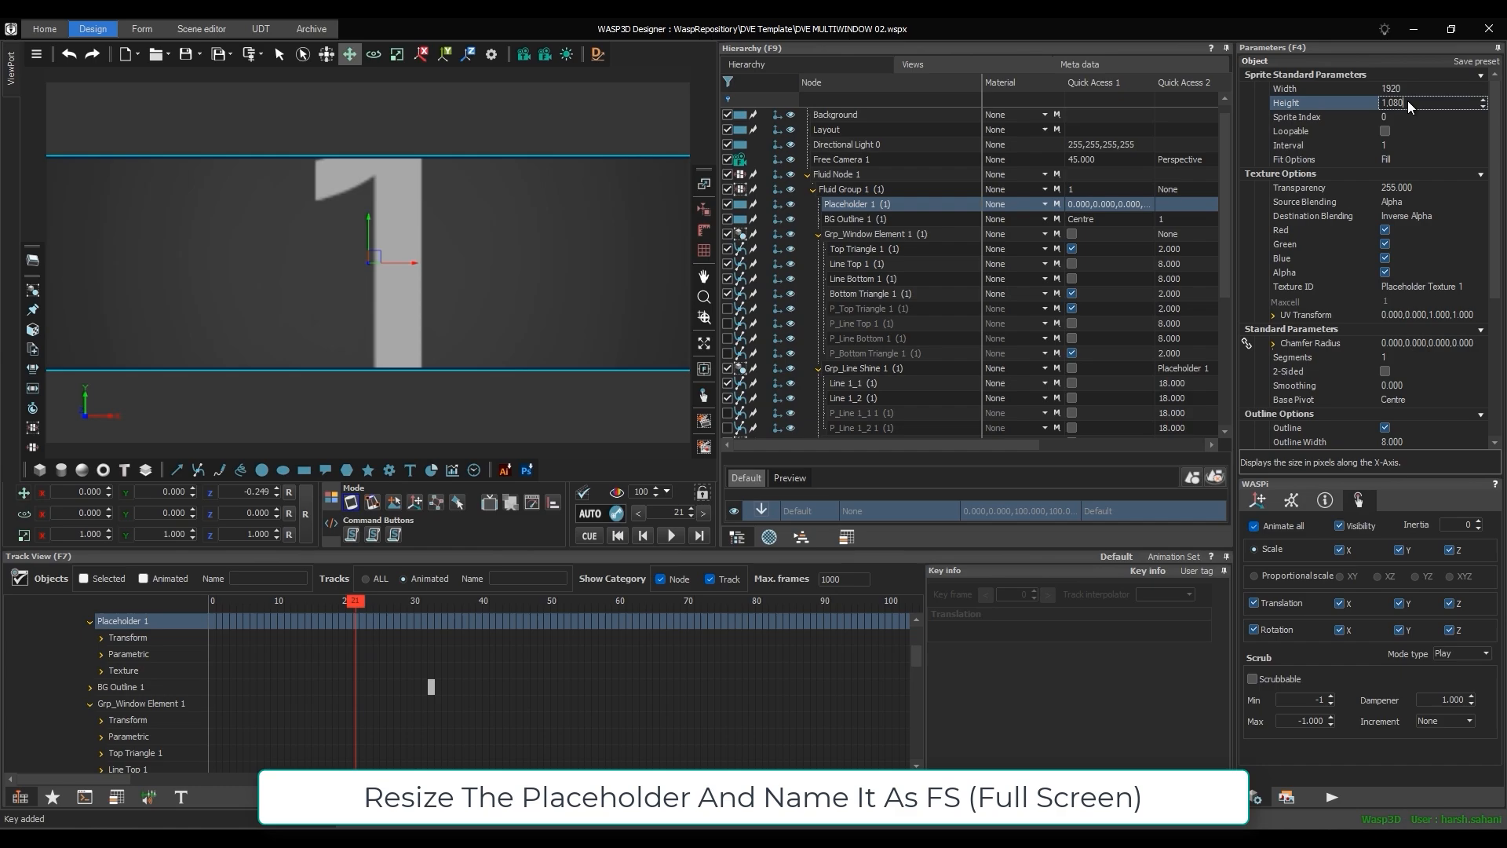
{"action": "type", "text": "1080"}
{"action": "key", "text": "Return"}
- Save the full-screen arrangement of Fluid Node 1 as a new layout named FS
{"action": "left_click", "coordinate": [860, 176]}
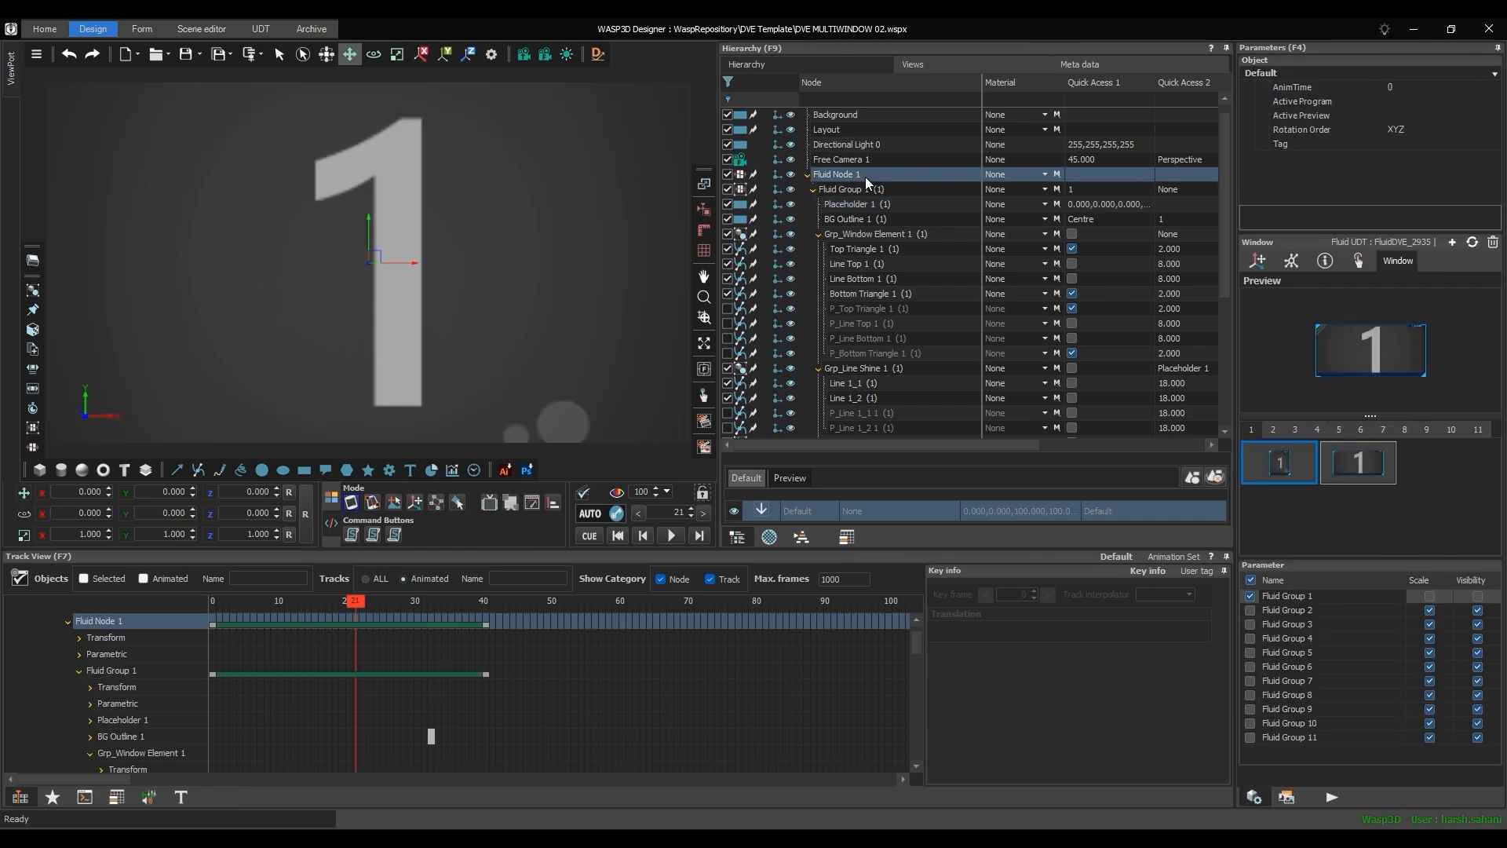
{"action": "left_click", "coordinate": [1452, 242]}
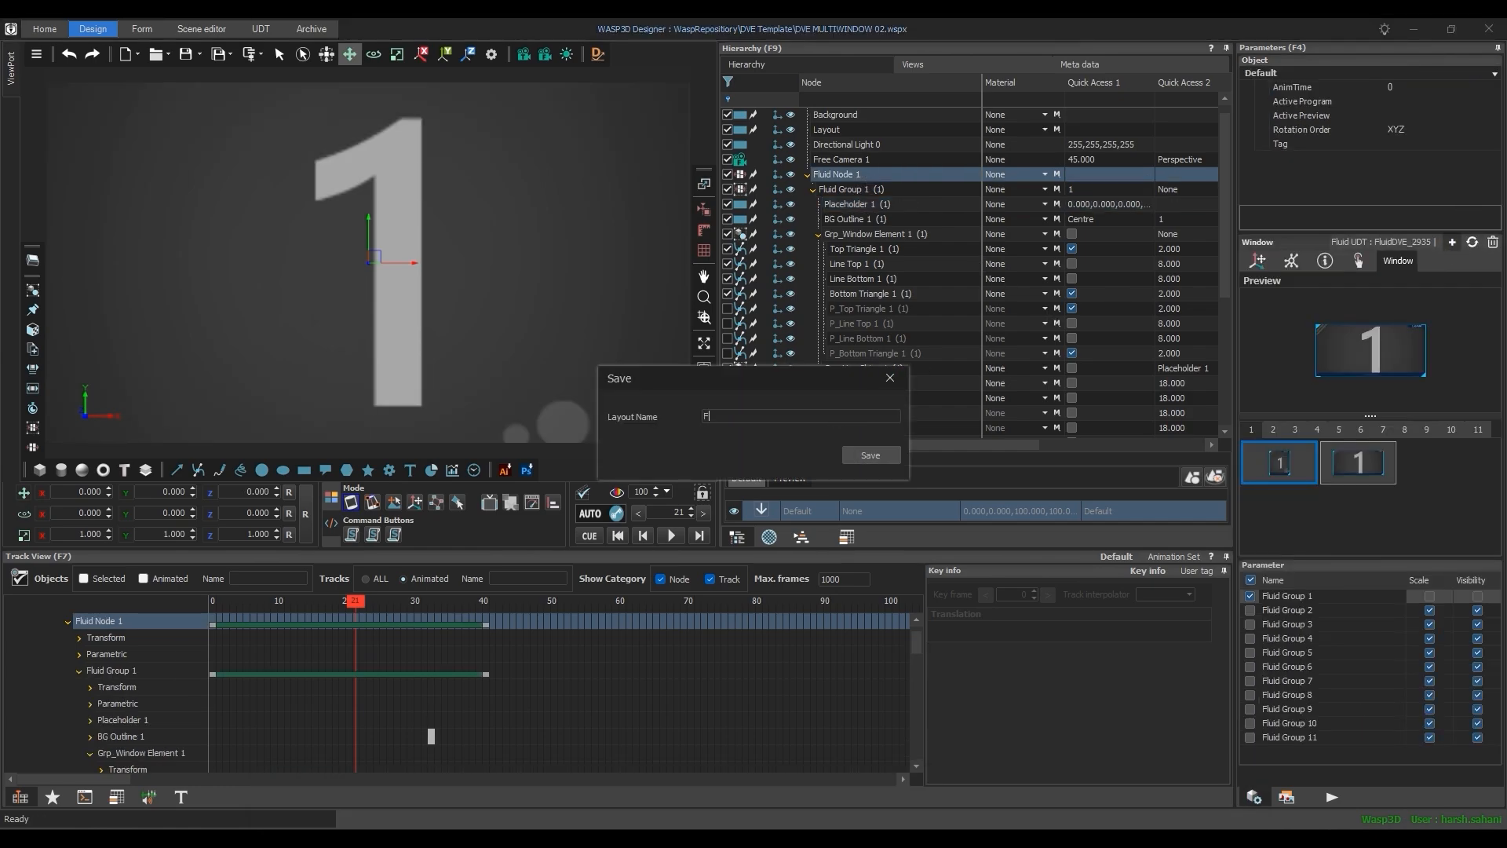
{"action": "type", "text": "F"}
{"action": "left_click", "coordinate": [870, 455]}
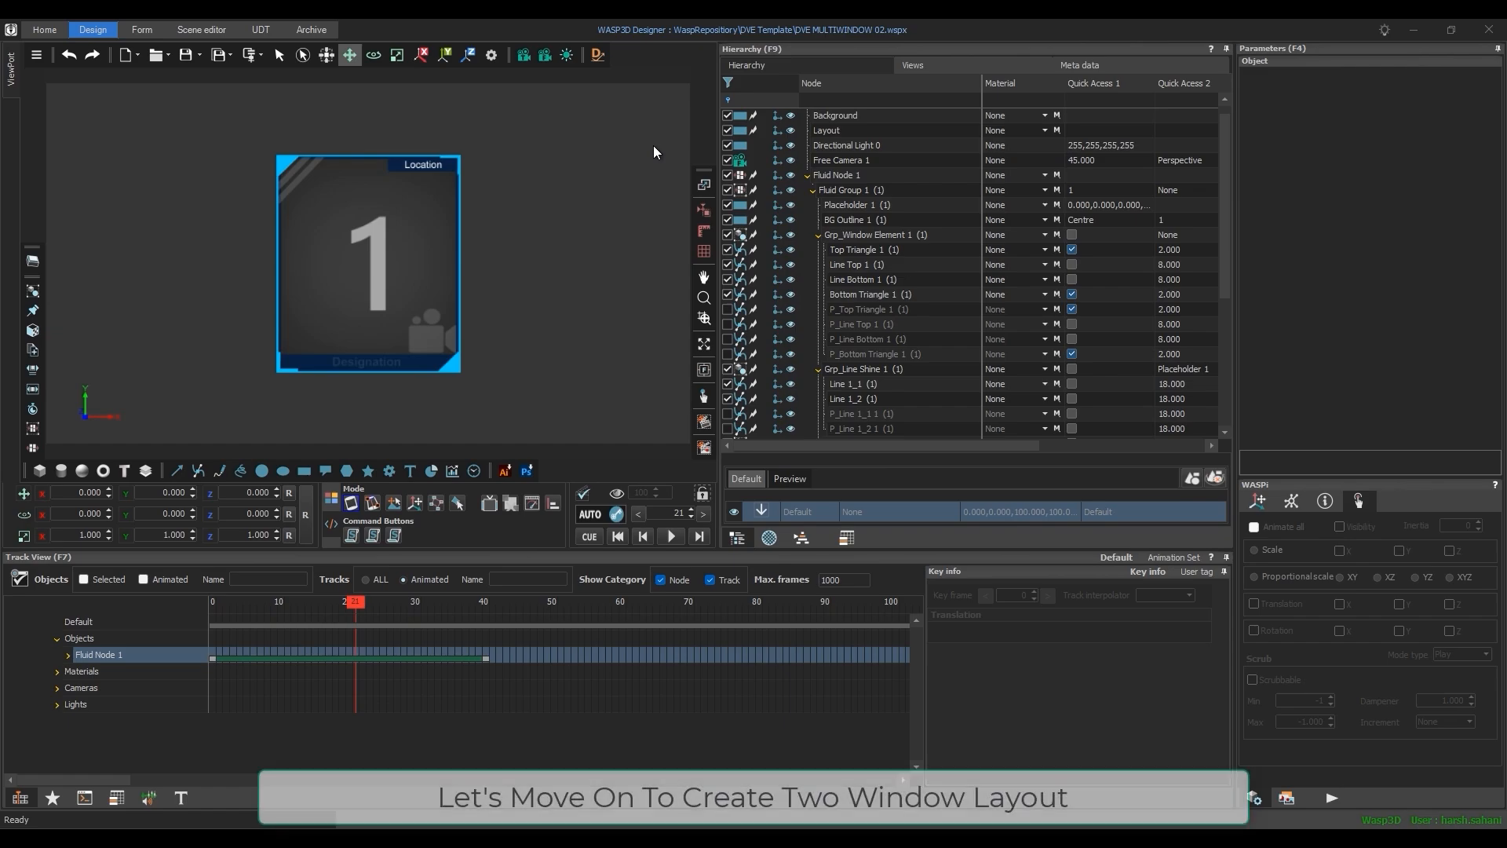
- Copy the state of Fluid Group 1 from the narrow single-window arrangement
{"action": "left_click", "coordinate": [855, 190]}
{"action": "right_click", "coordinate": [856, 190]}
{"action": "mouse_move", "coordinate": [876, 200]}
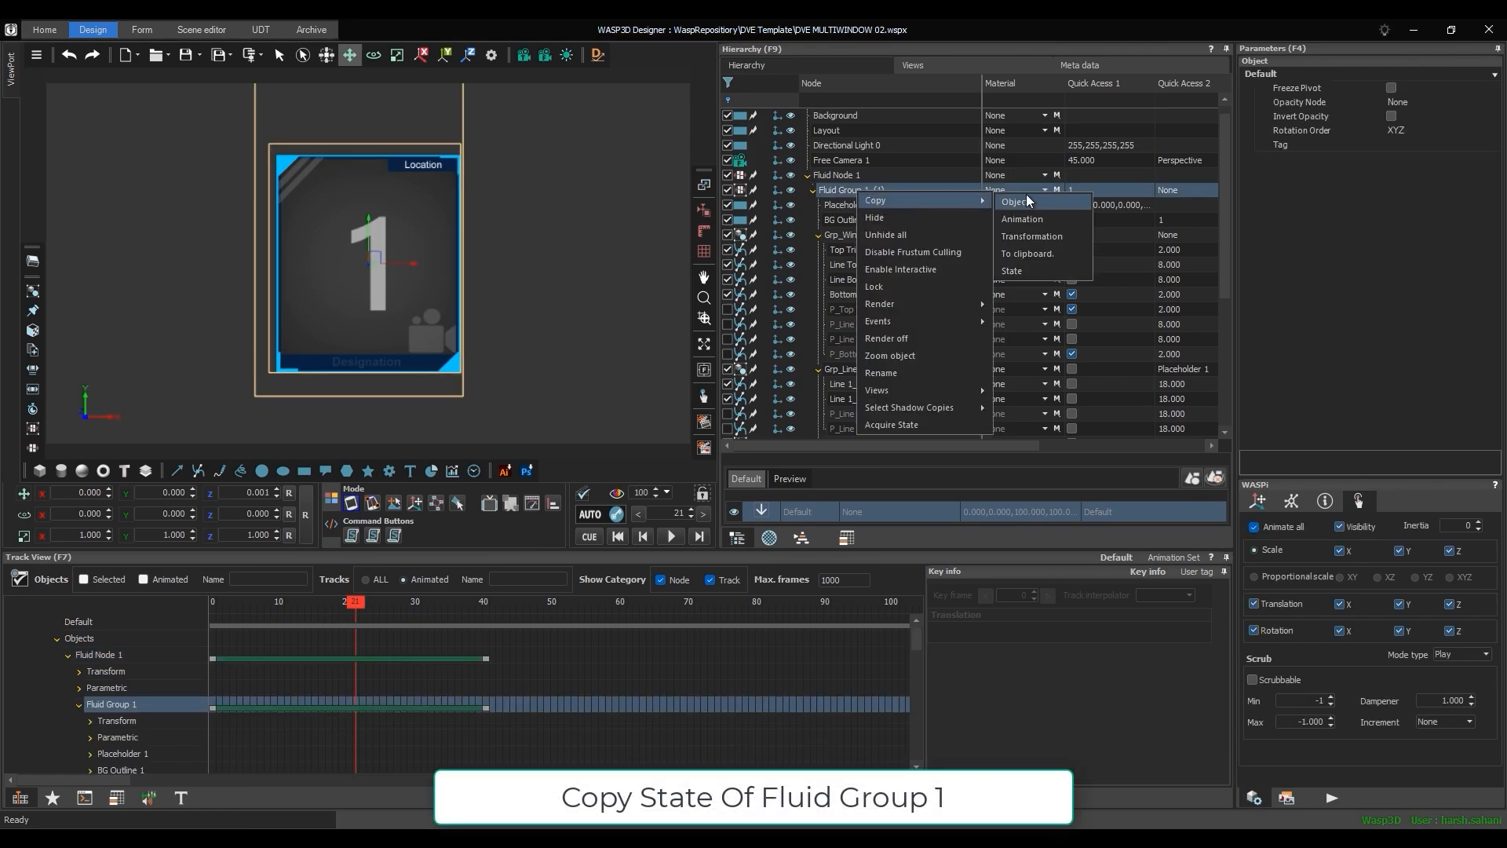
{"action": "left_click", "coordinate": [1025, 270]}
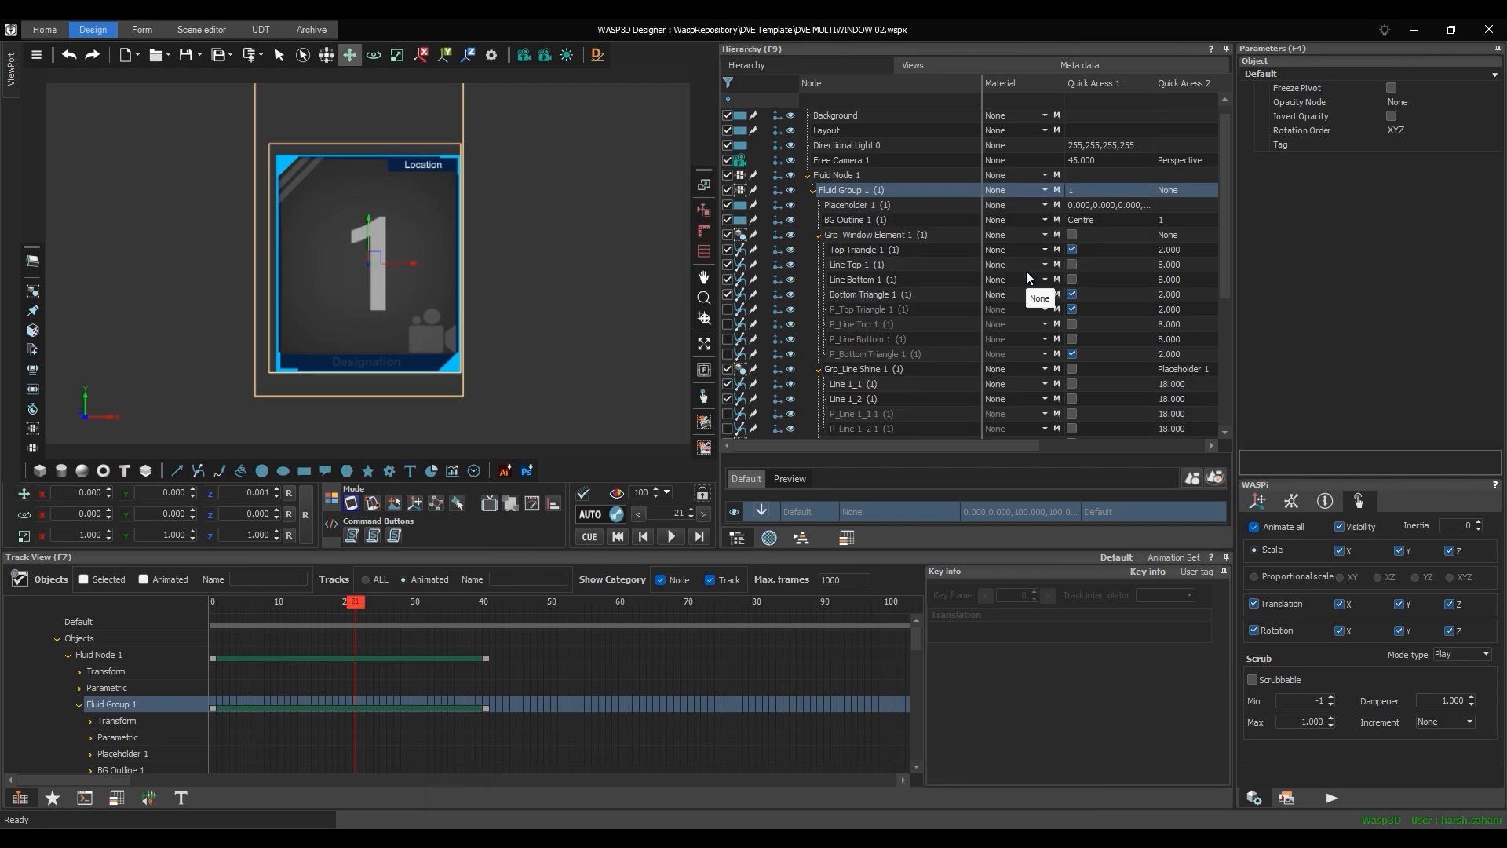
- Switch the shadow copy to Fluid Group 2 and paste the copied state with the Both option
{"action": "left_click", "coordinate": [1148, 186]}
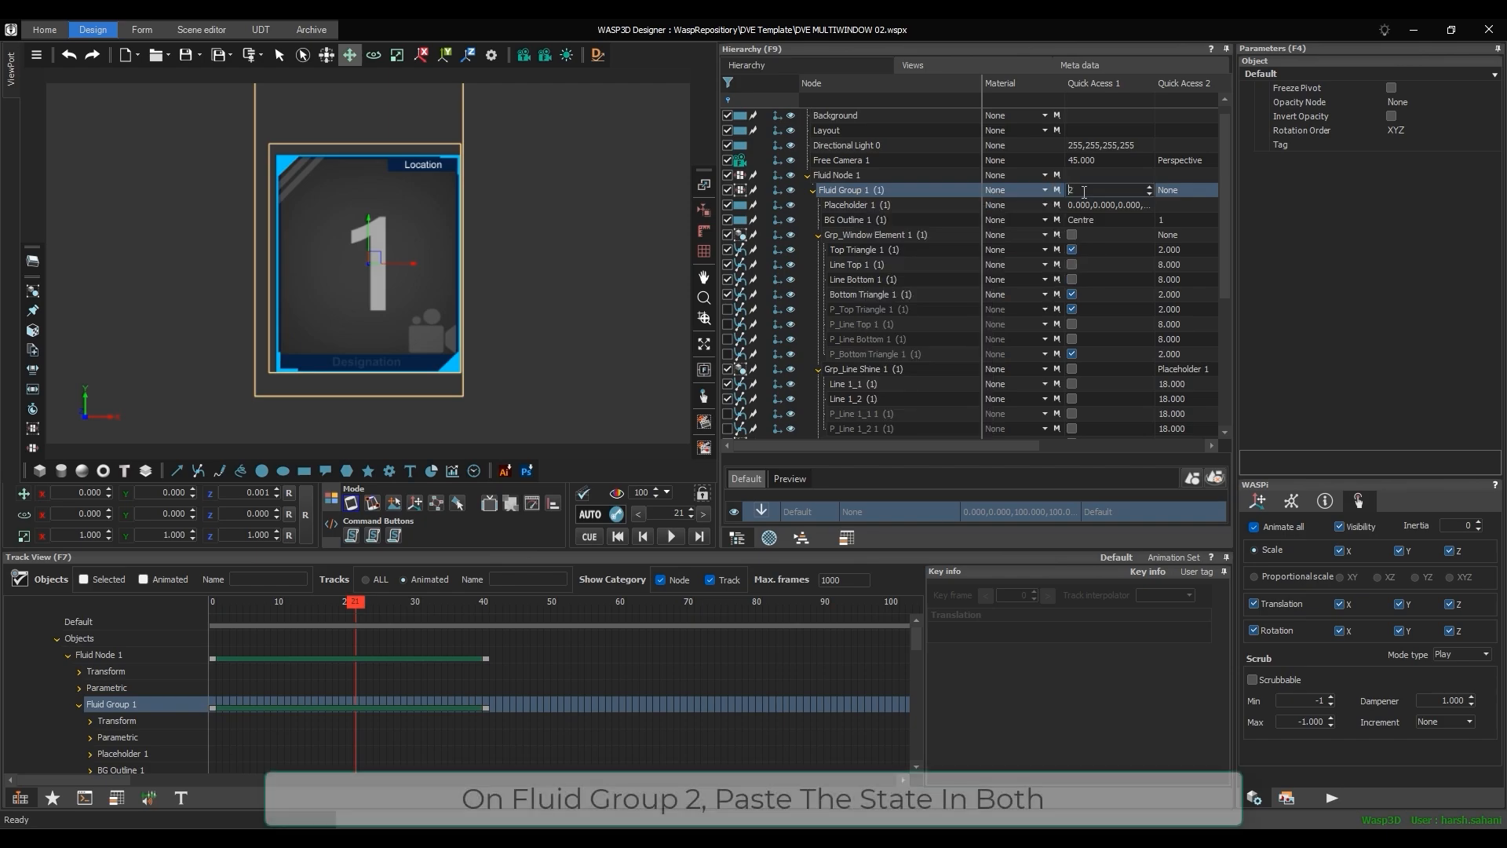
{"action": "right_click", "coordinate": [856, 204]}
{"action": "mouse_move", "coordinate": [912, 439]}
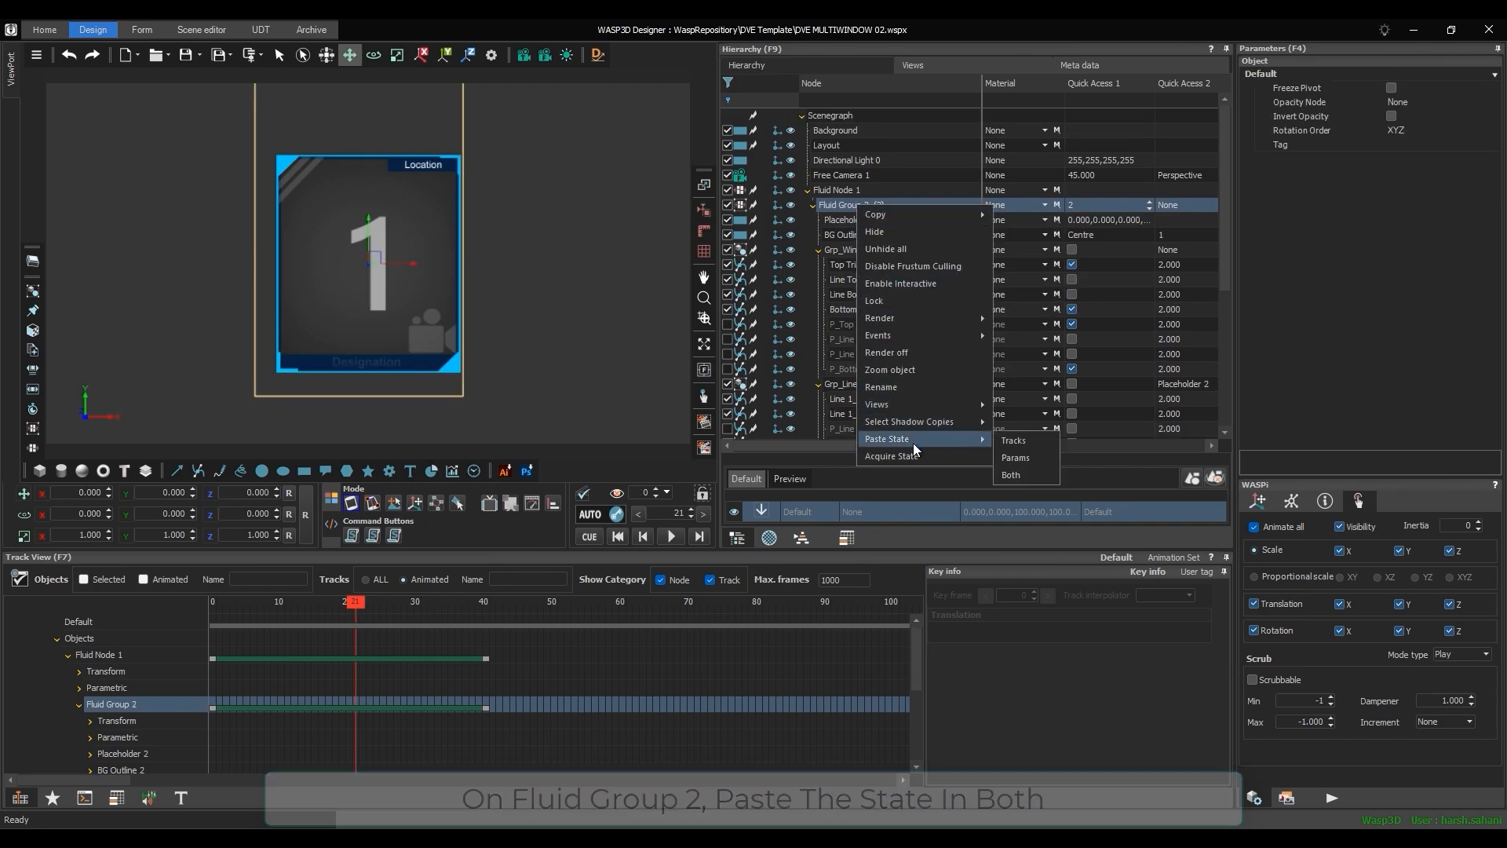
{"action": "left_click", "coordinate": [1025, 471]}
- Switch back to Fluid Group 1 and set its X translation to about -315
{"action": "left_click", "coordinate": [1147, 209]}
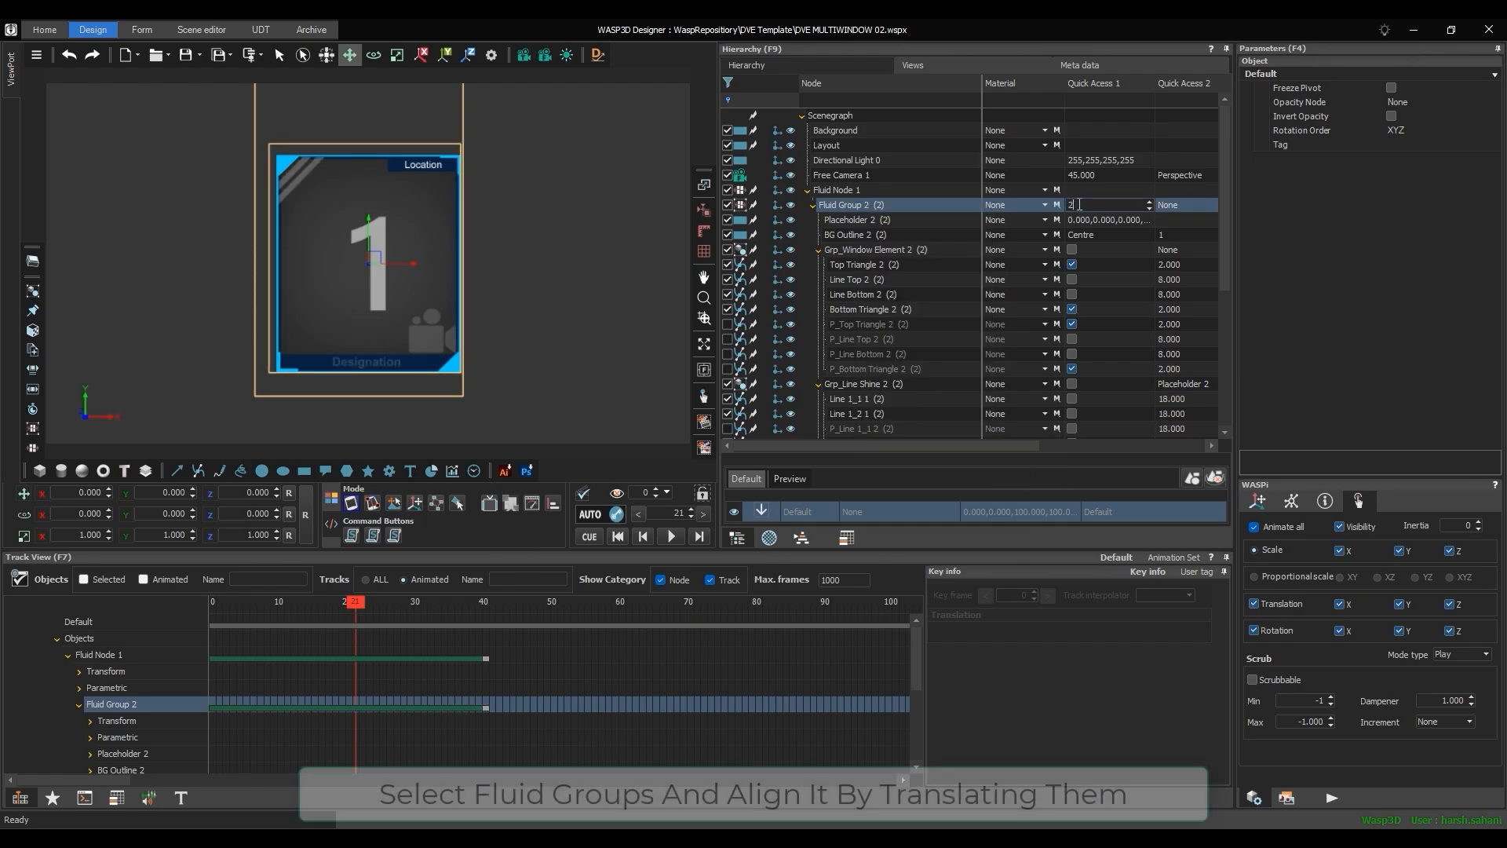
{"action": "left_click", "coordinate": [874, 206]}
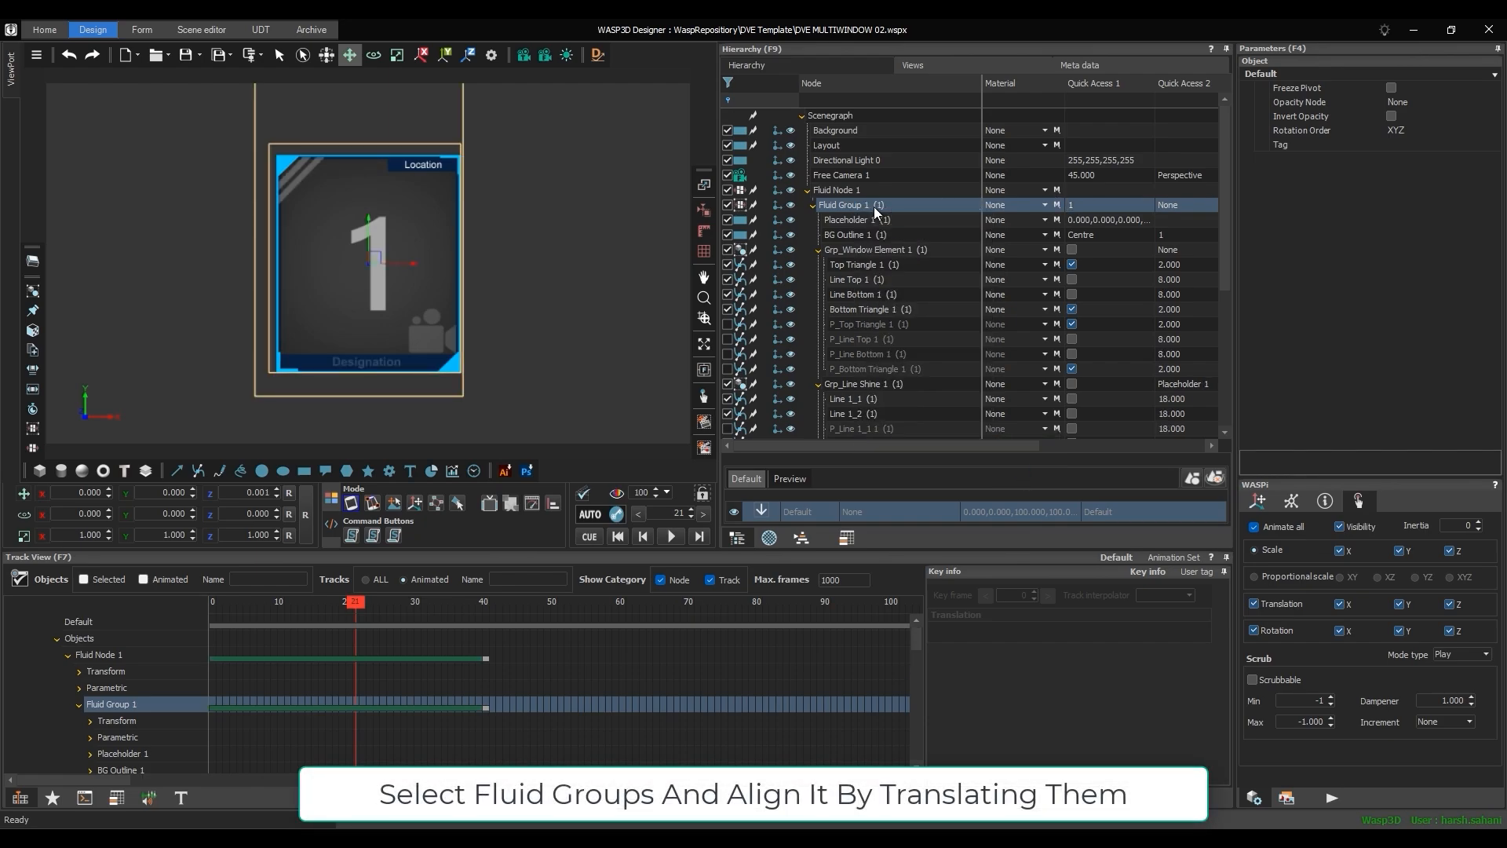
{"action": "left_click", "coordinate": [69, 492]}
{"action": "scroll", "coordinate": [69, 492], "scroll_direction": "down", "scroll_amount": 20}
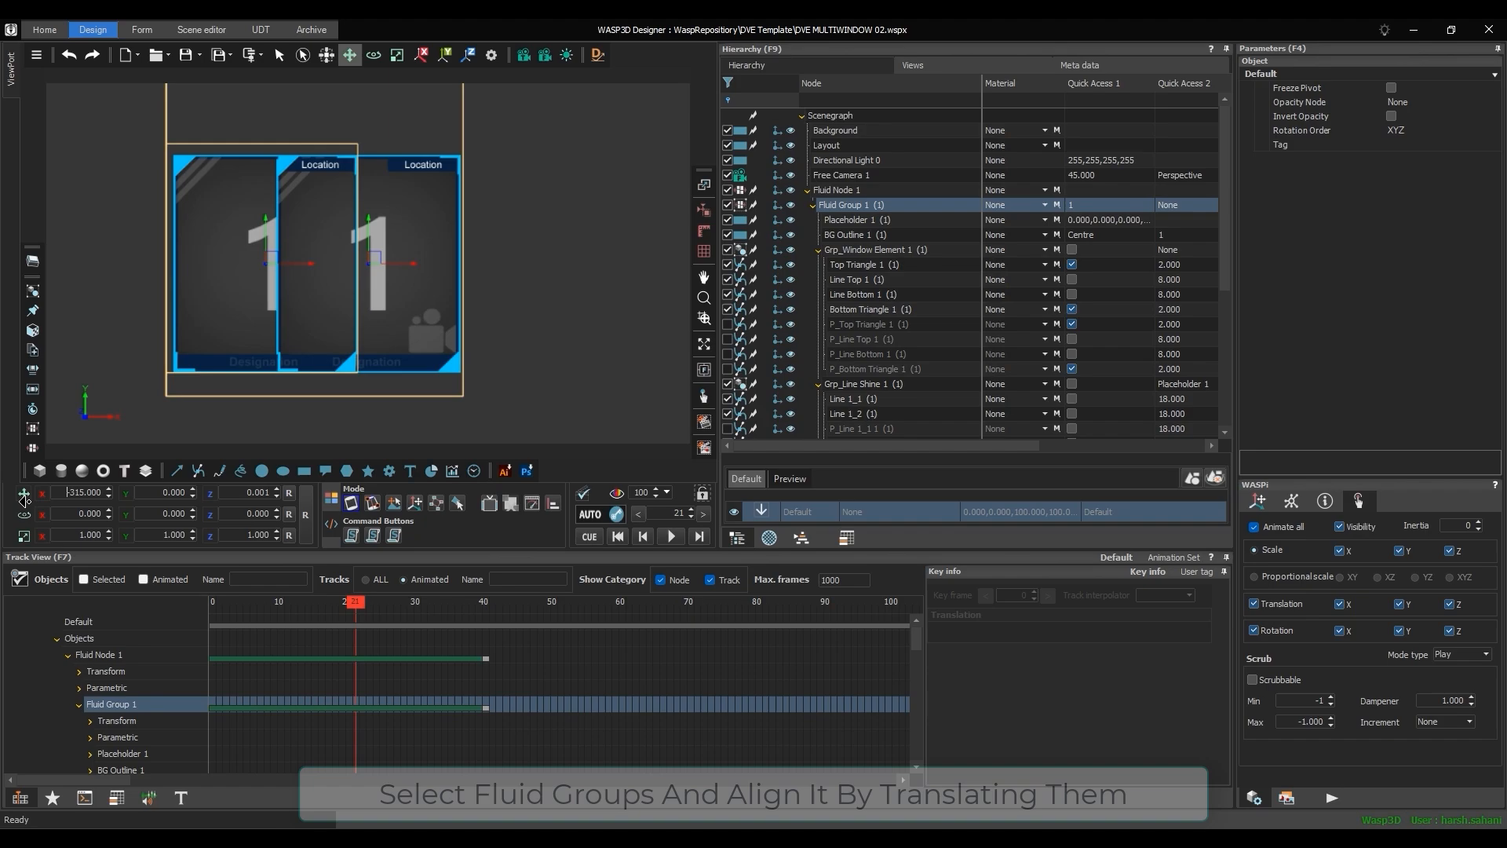
- Translate Fluid Group 2 along X and fine-tune the spacing so both windows stand side by side
{"action": "left_click", "coordinate": [1148, 201]}
{"action": "left_click", "coordinate": [69, 493]}
{"action": "scroll", "coordinate": [69, 493], "scroll_direction": "up", "scroll_amount": 20}
{"action": "left_click", "coordinate": [1148, 209]}
{"action": "left_click", "coordinate": [75, 491]}
{"action": "scroll", "coordinate": [75, 492], "scroll_direction": "up", "scroll_amount": 3}
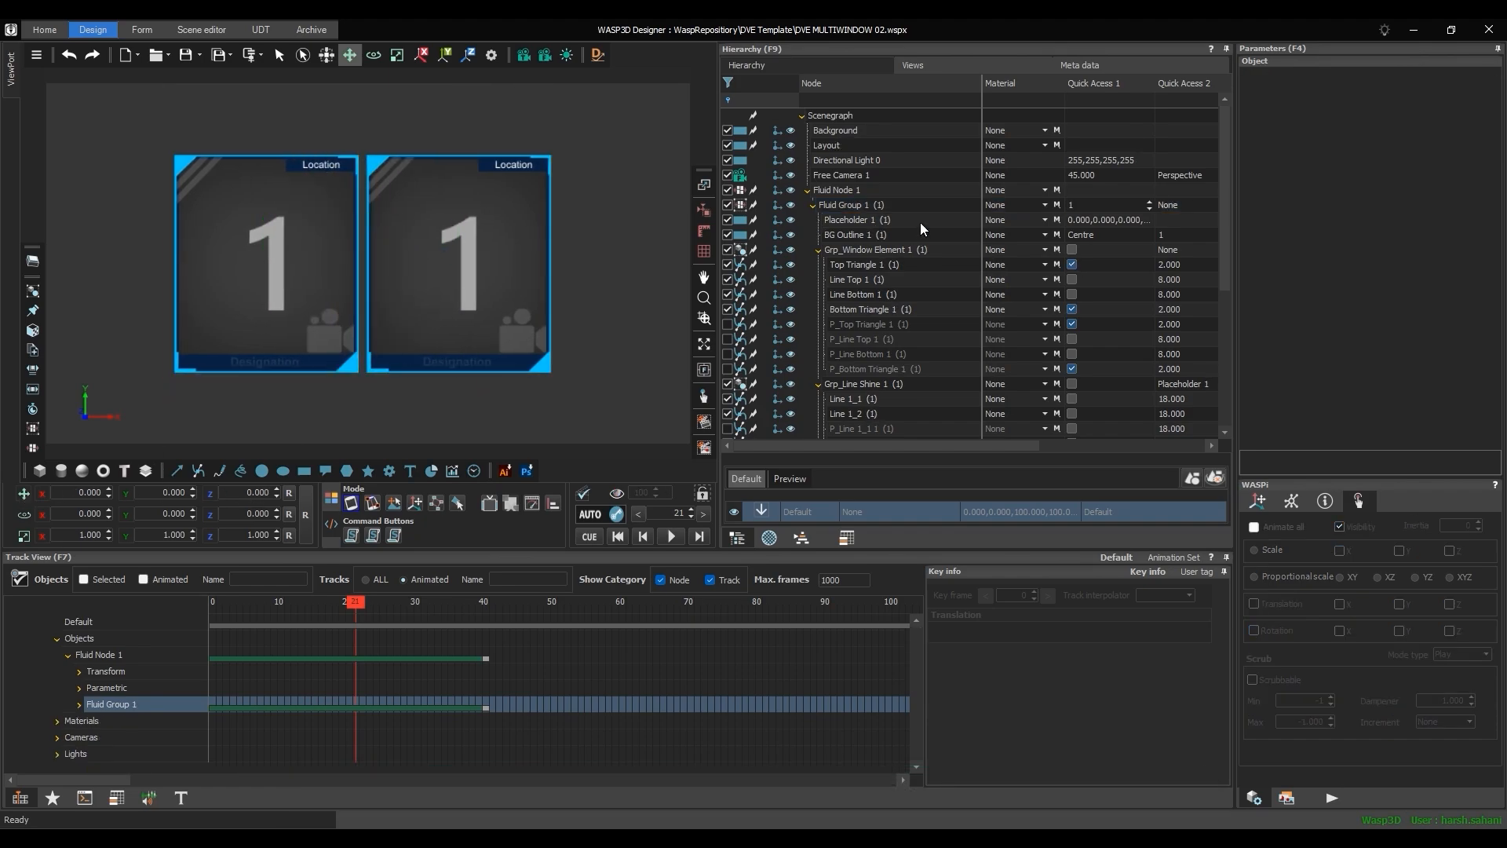
- Assign Placeholder Texture 2 as the texture ID of Placeholder 2 in Fluid Group 2
{"action": "left_click", "coordinate": [1084, 205]}
{"action": "scroll", "coordinate": [1084, 206], "scroll_direction": "up", "scroll_amount": 1}
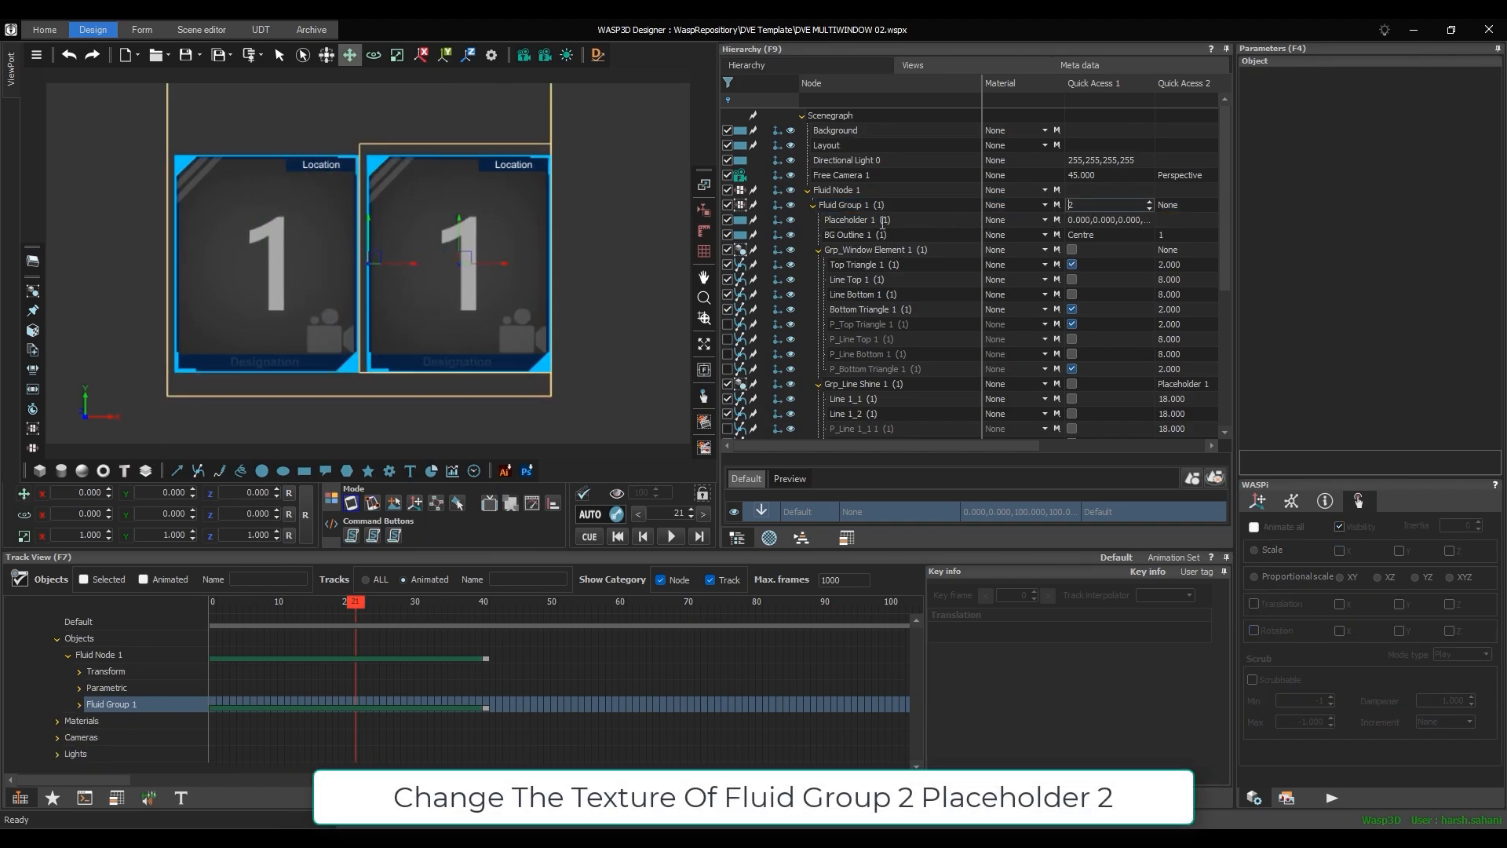
{"action": "left_click", "coordinate": [887, 220]}
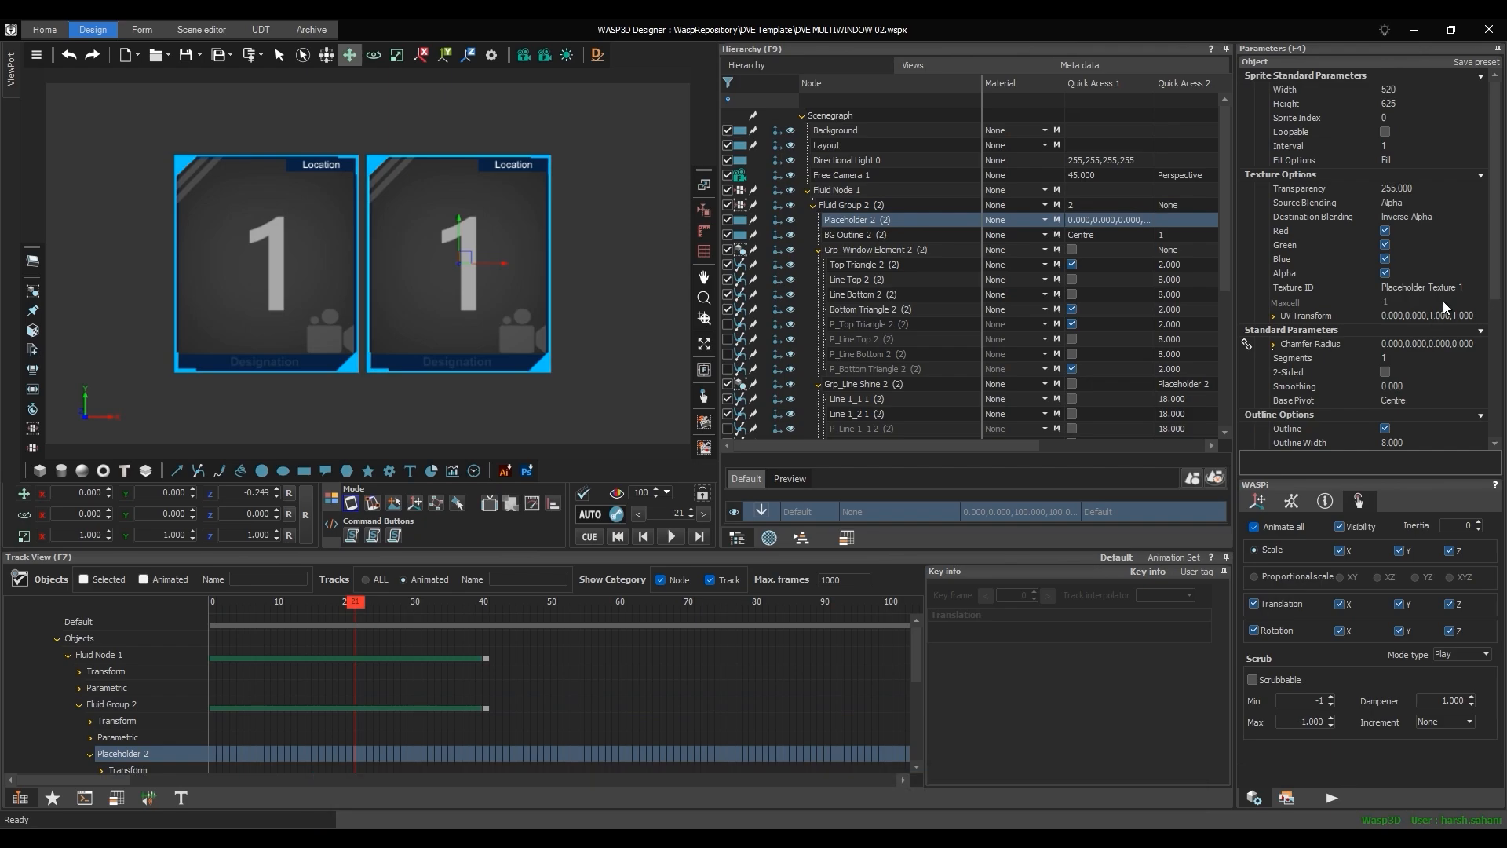
{"action": "left_click", "coordinate": [1472, 288]}
{"action": "left_click", "coordinate": [1481, 287]}
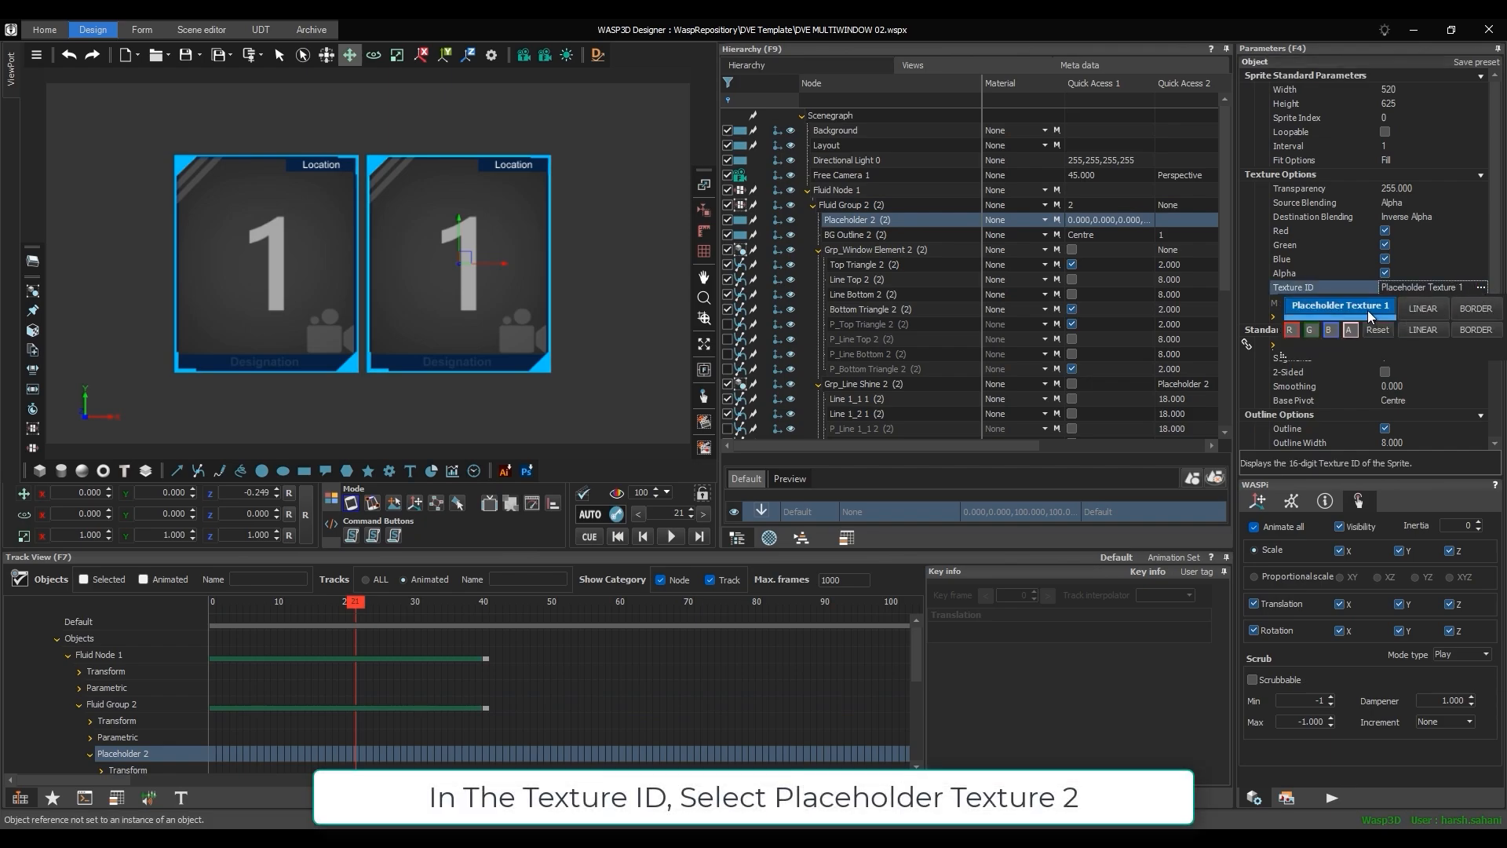
{"action": "left_click", "coordinate": [1343, 311]}
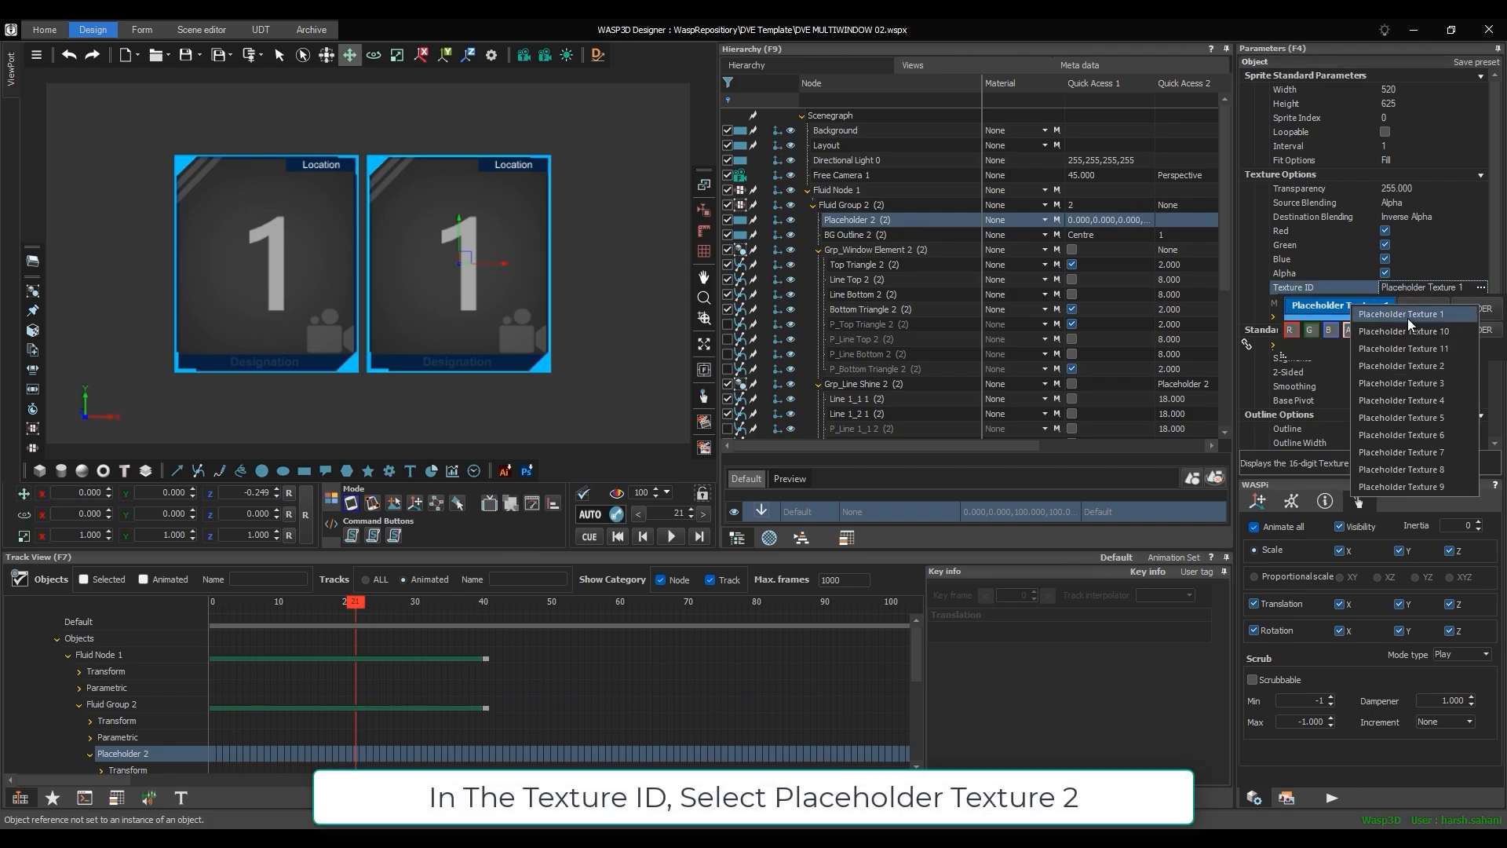
{"action": "left_click", "coordinate": [1433, 365]}
- Assign Placeholder Texture 2 as the texture ID of P_Placeholder 2
{"action": "scroll", "coordinate": [923, 374], "scroll_direction": "down", "scroll_amount": 5}
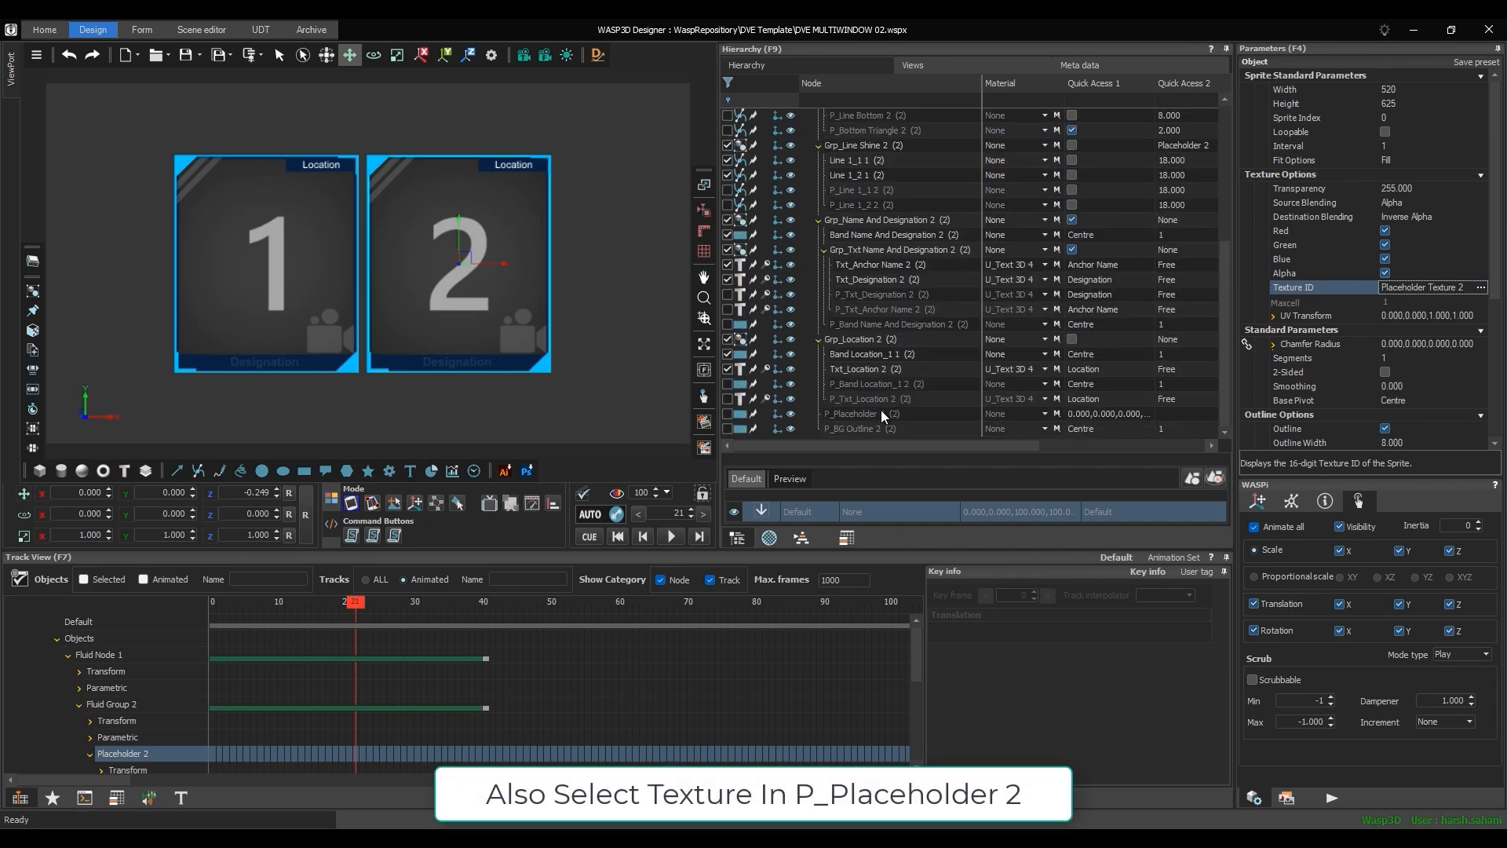
{"action": "left_click", "coordinate": [880, 414]}
{"action": "left_click", "coordinate": [1481, 287]}
{"action": "left_click", "coordinate": [1349, 308]}
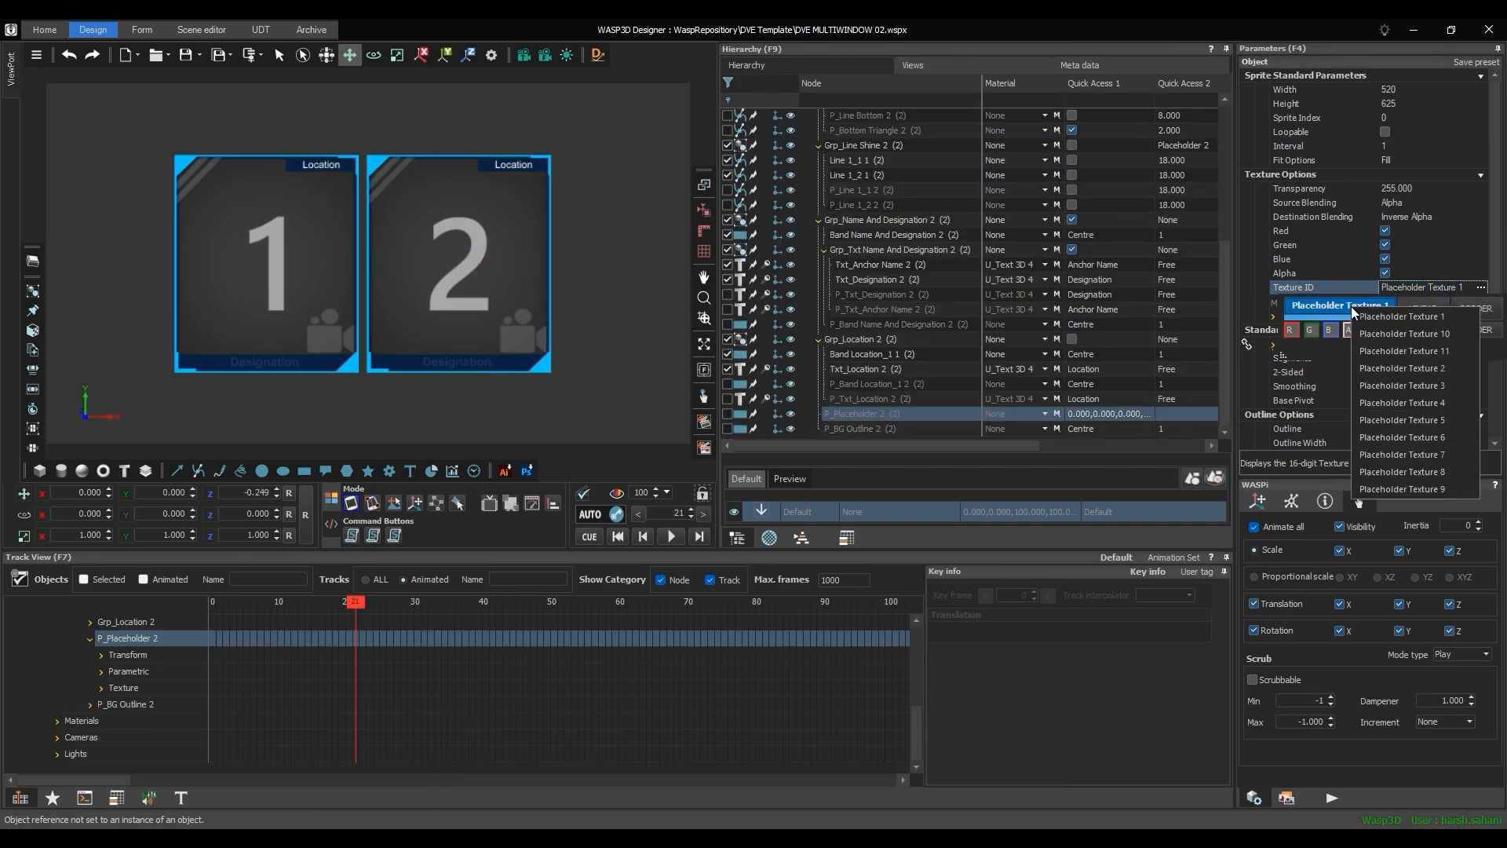
{"action": "left_click", "coordinate": [1422, 368]}
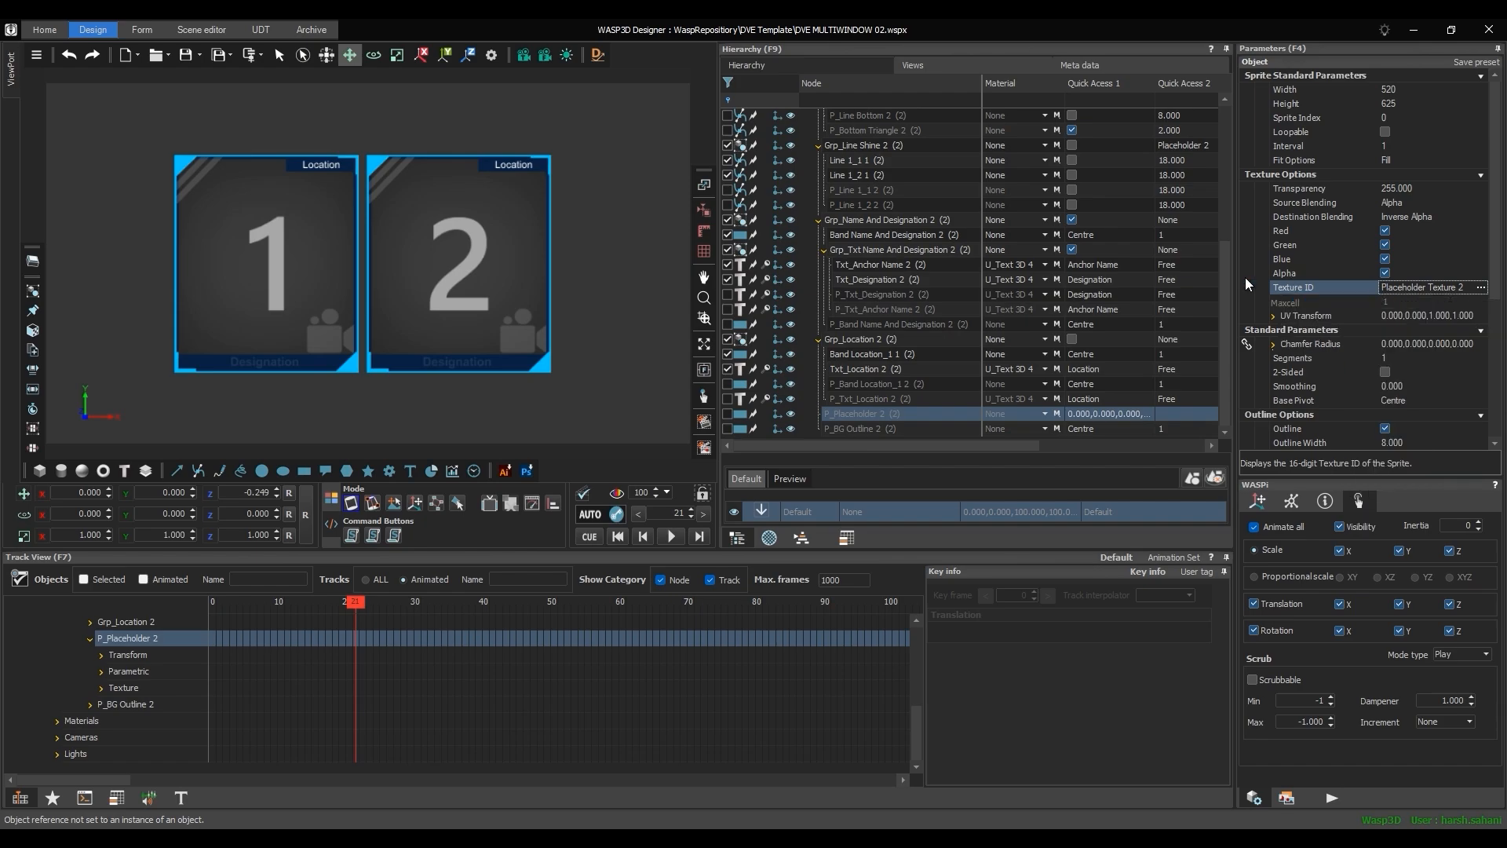
- Show the two-window layout set of Fluid Node 1 and disable Scale and Visibility for Fluid Group 2
{"action": "scroll", "coordinate": [908, 327], "scroll_direction": "up", "scroll_amount": 5}
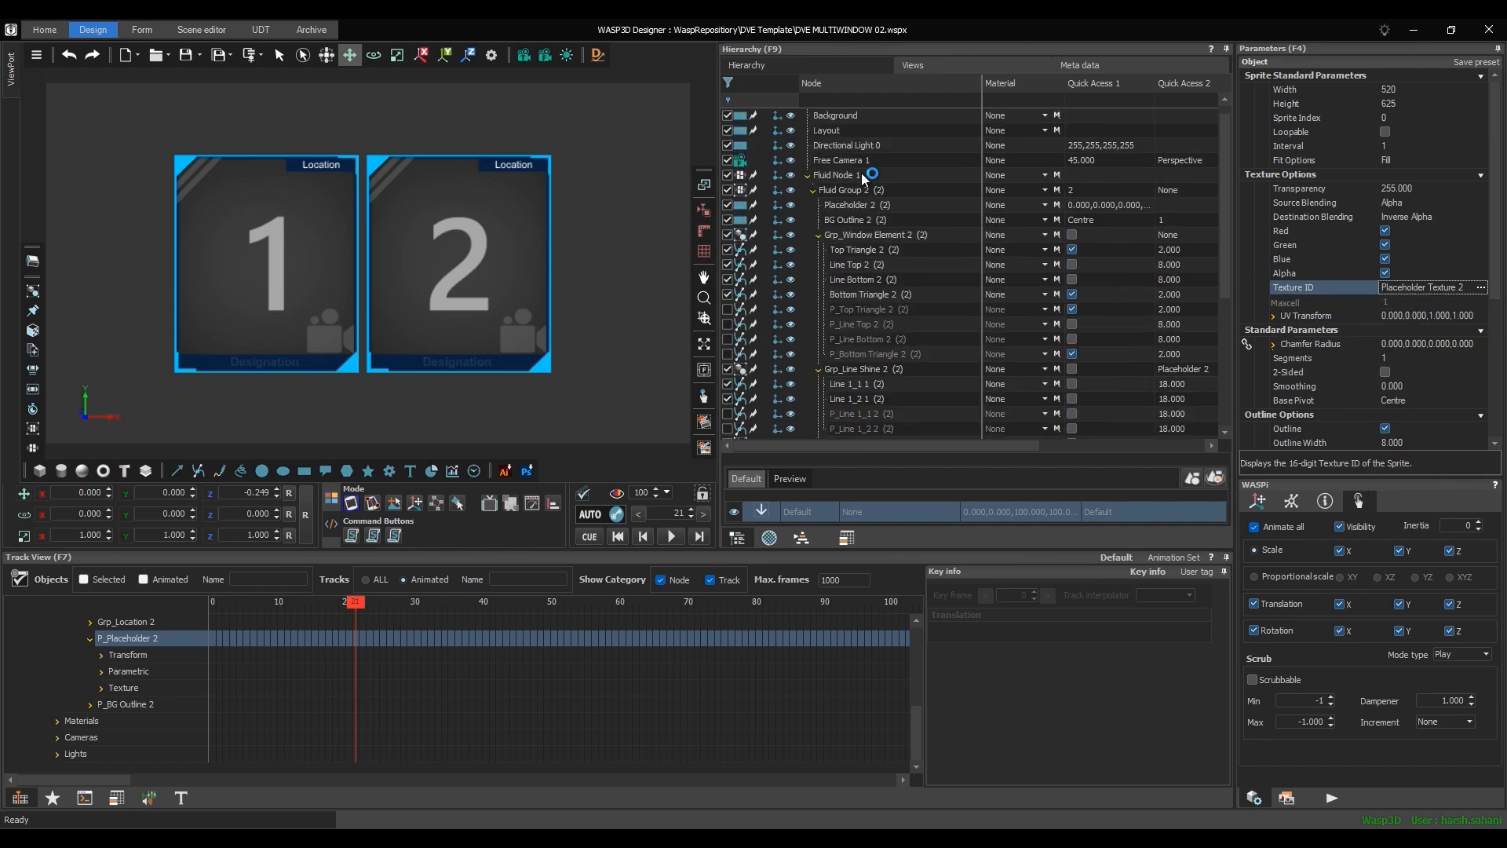
{"action": "left_click", "coordinate": [861, 174]}
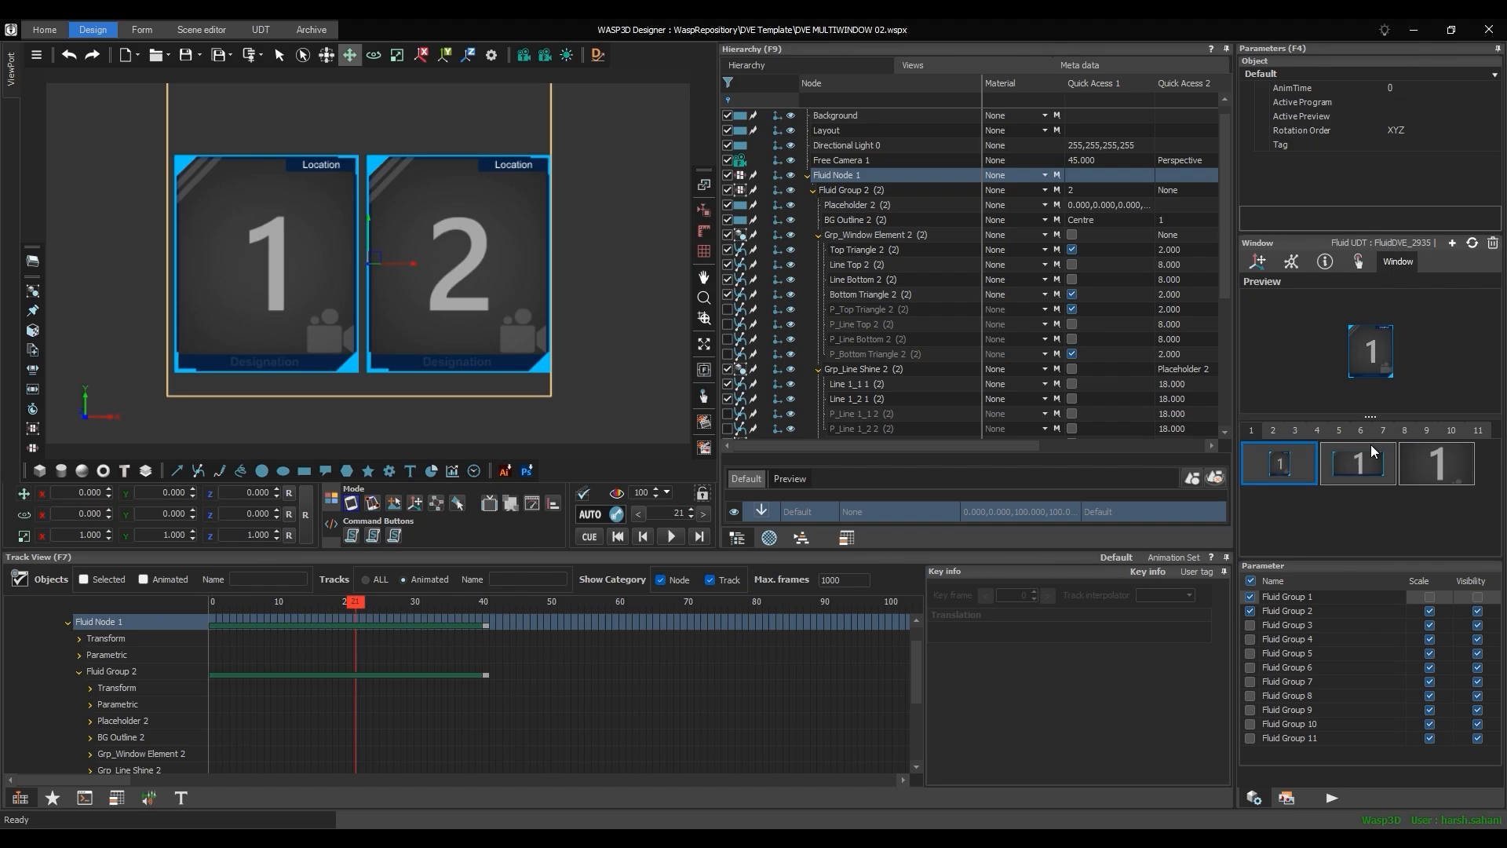
{"action": "left_click", "coordinate": [1273, 431]}
{"action": "left_click", "coordinate": [1429, 610]}
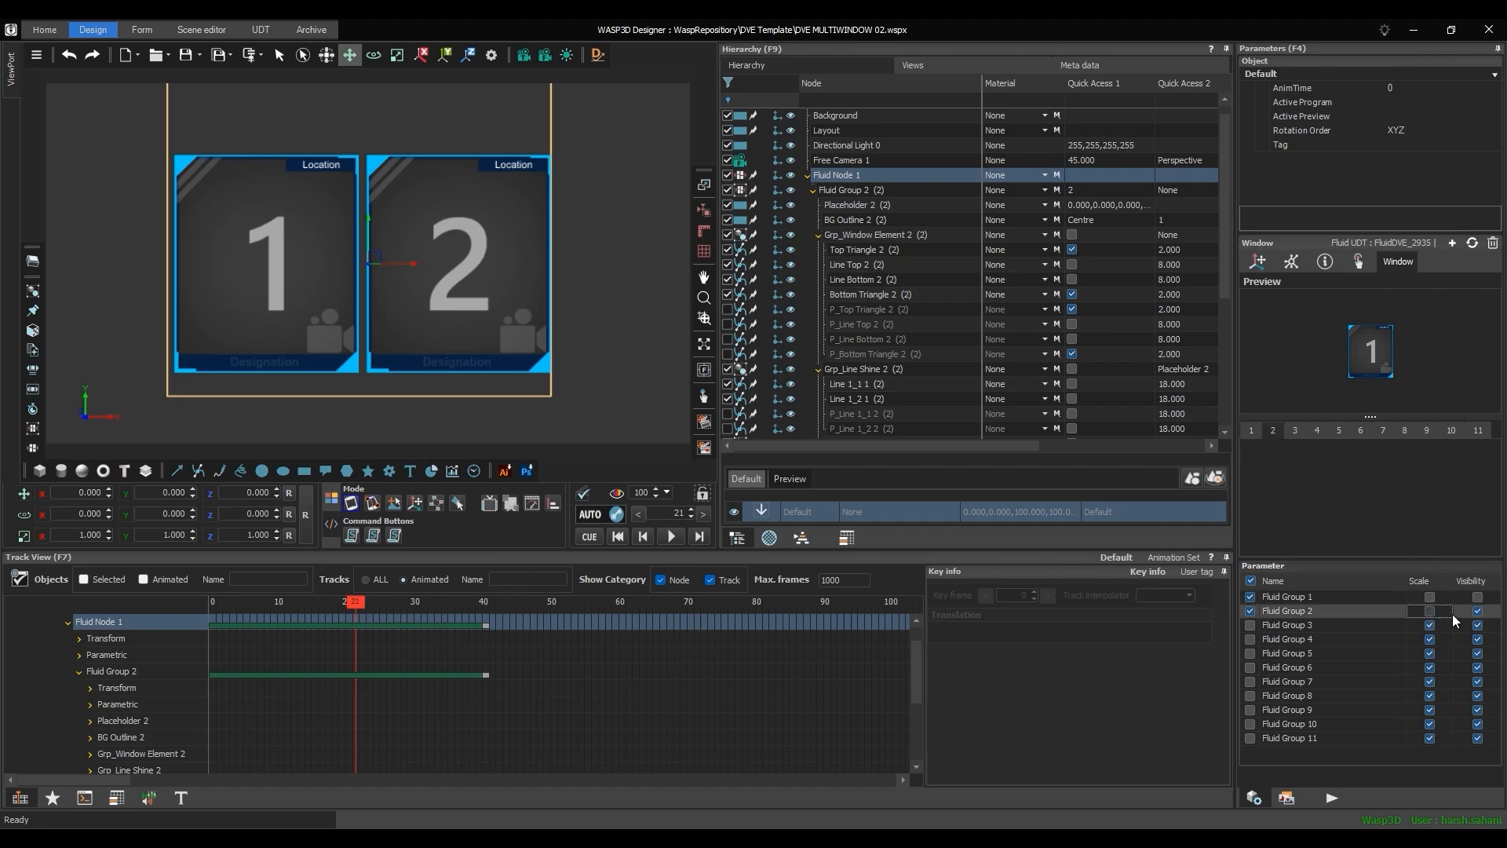
{"action": "left_click", "coordinate": [1477, 611]}
- Save the side-by-side window arrangement as a new layout named 2 win A
{"action": "left_click", "coordinate": [1451, 245]}
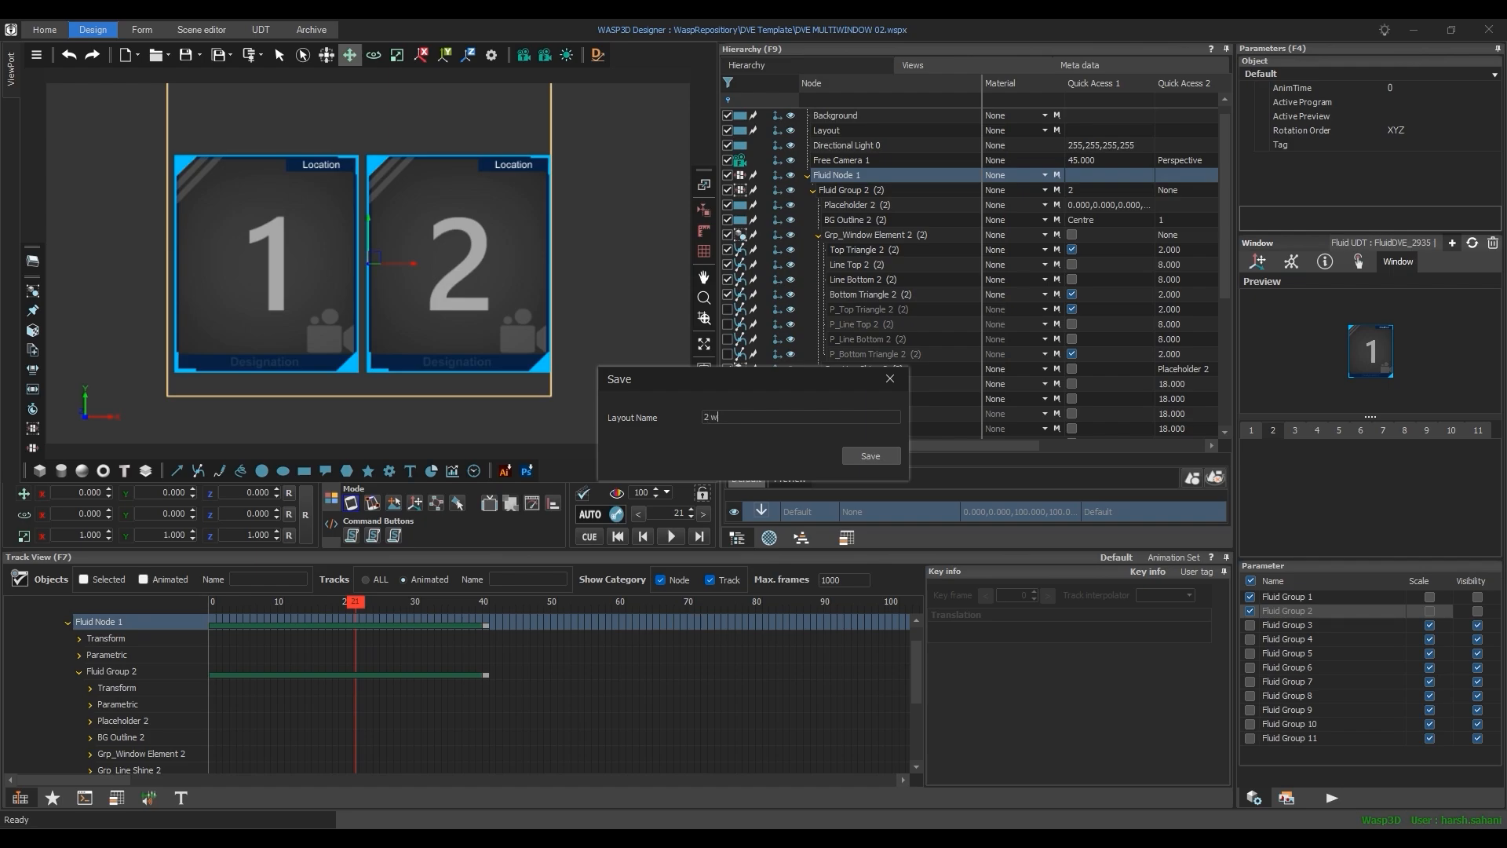
{"action": "type", "text": "2 win A"}
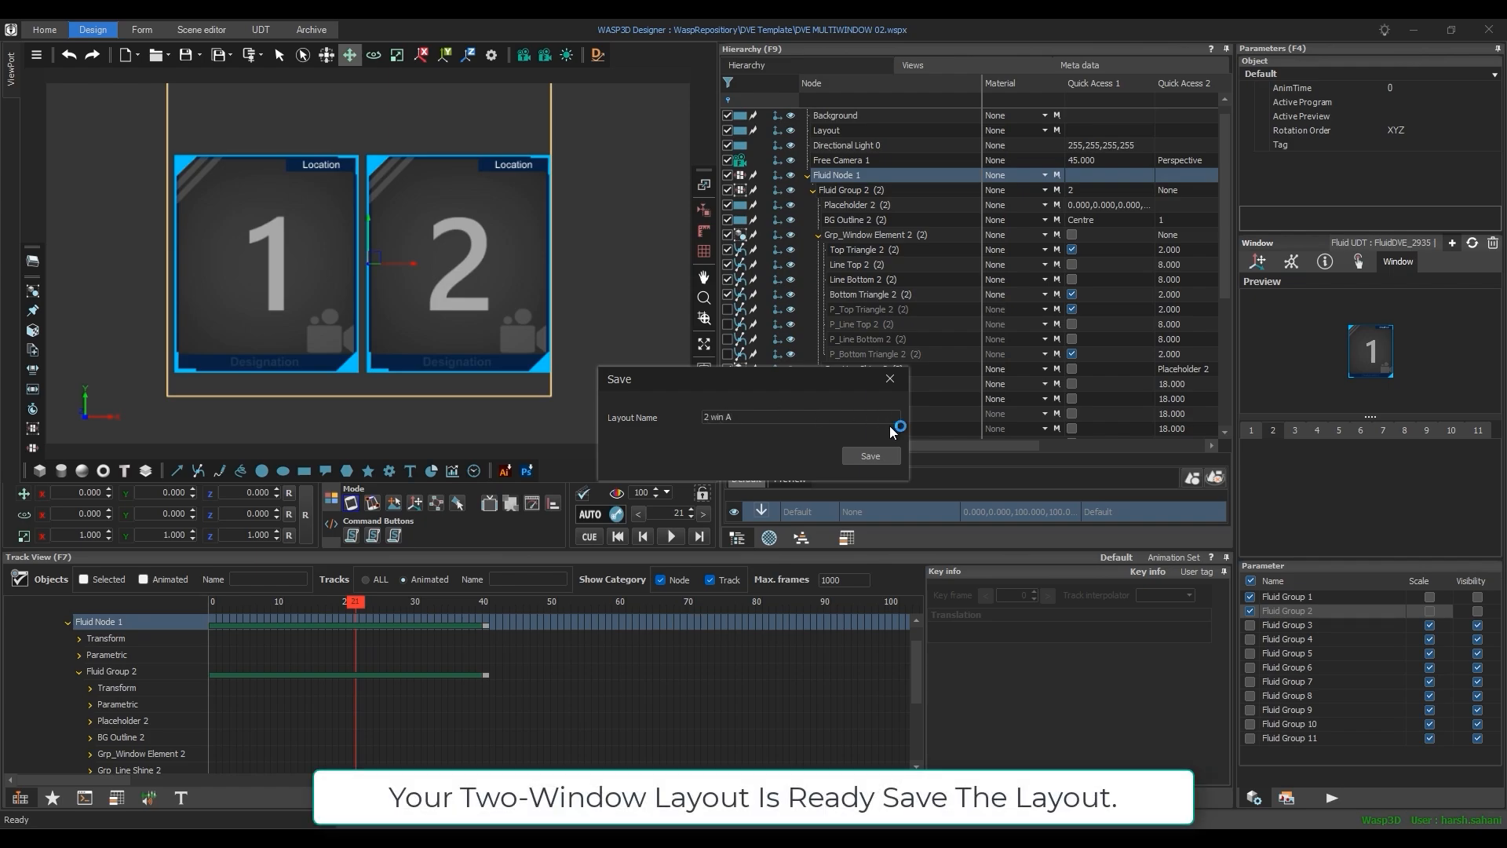
{"action": "left_click", "coordinate": [872, 455]}
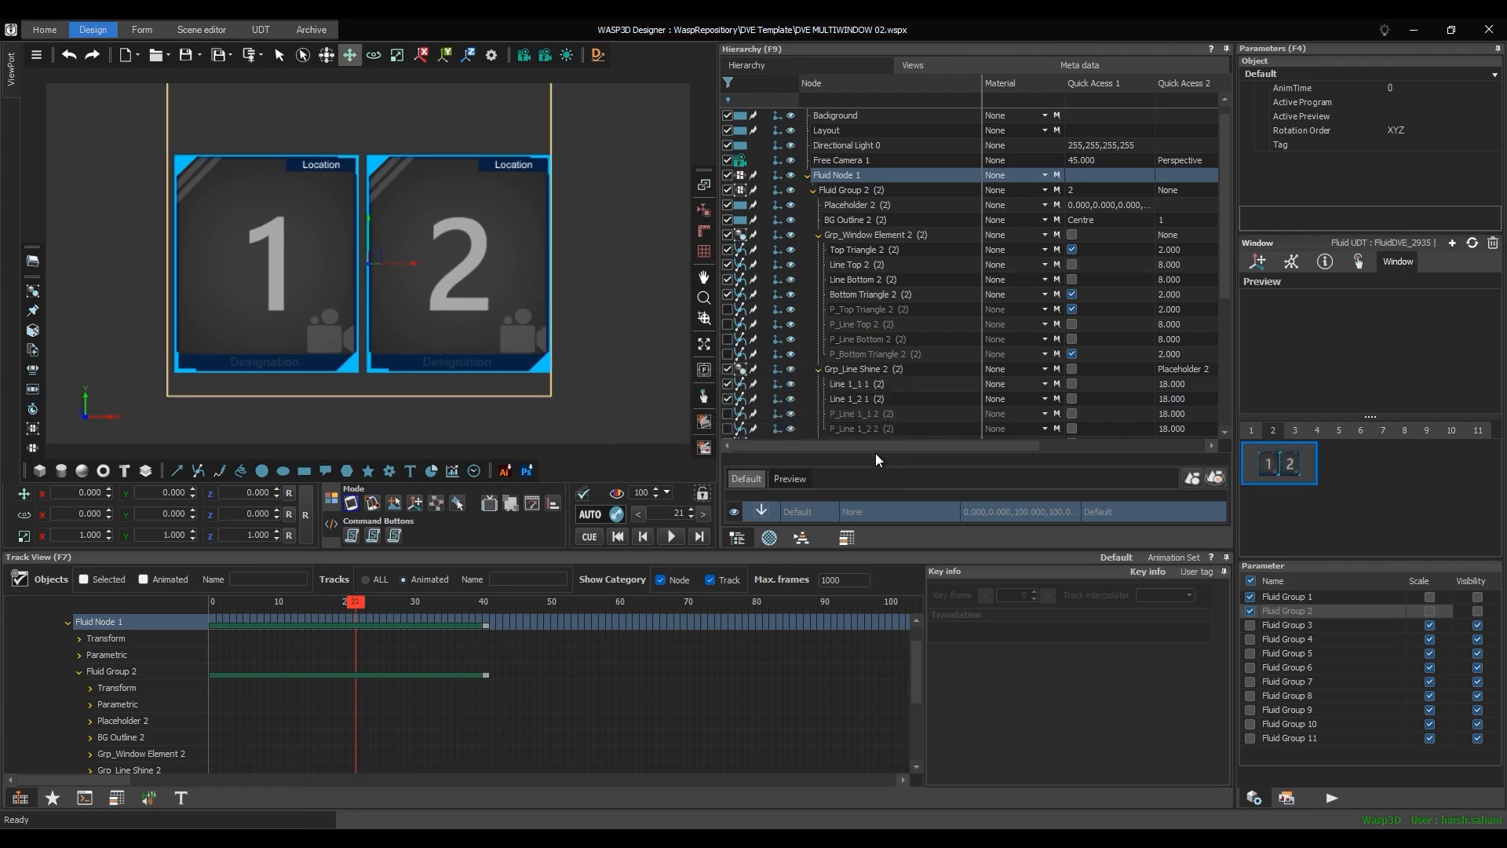